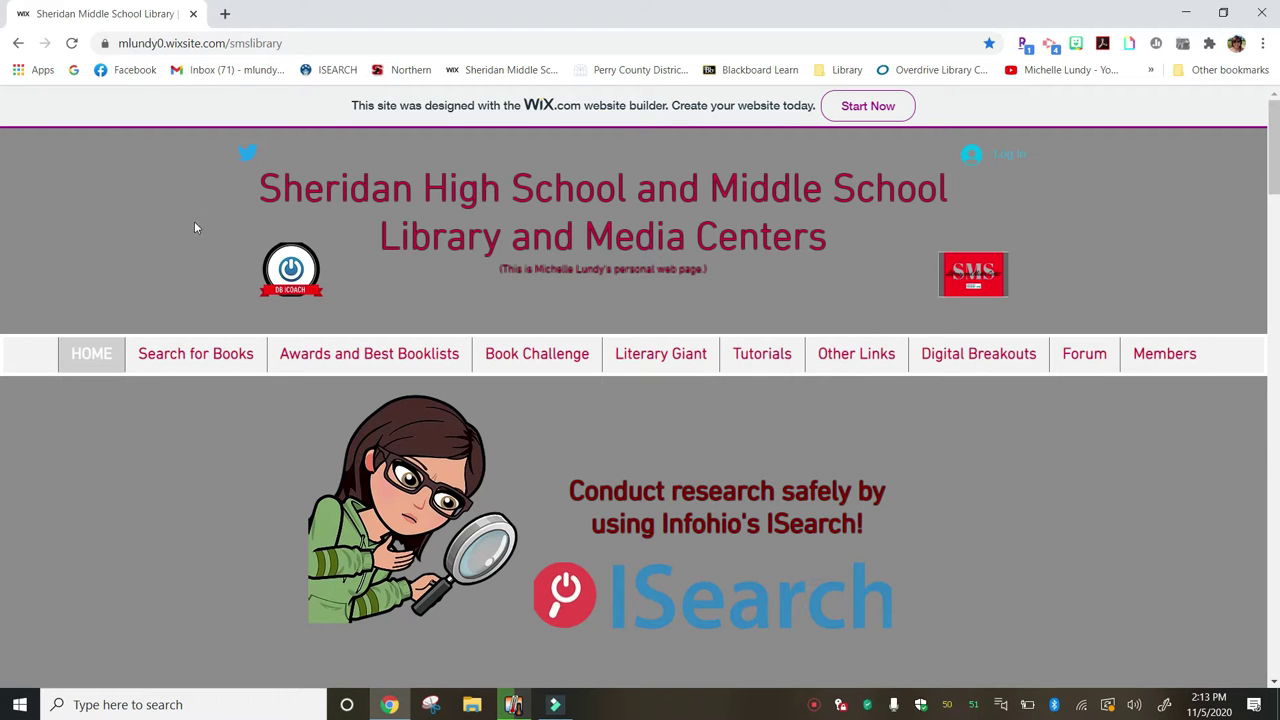
Step: Open Infohio ISearch from the library site's Search for Books links and widen the scope to all libraries
mouse_move(171, 352)
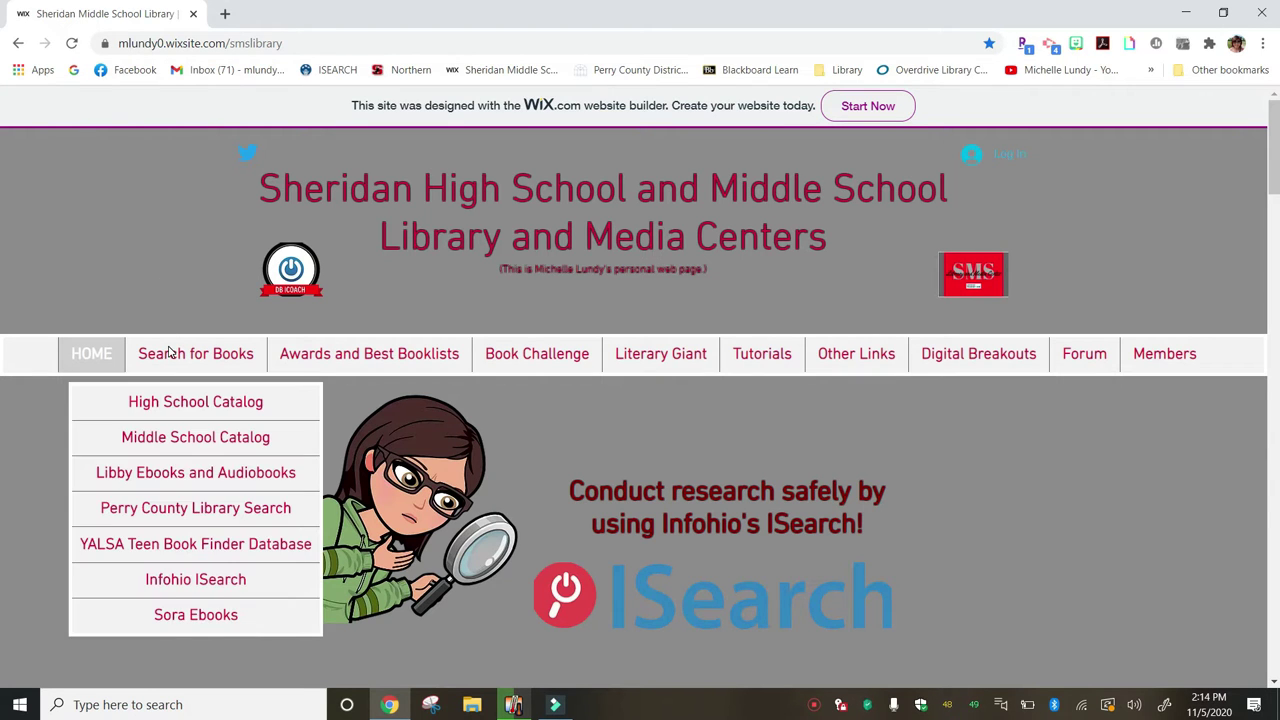
click(167, 585)
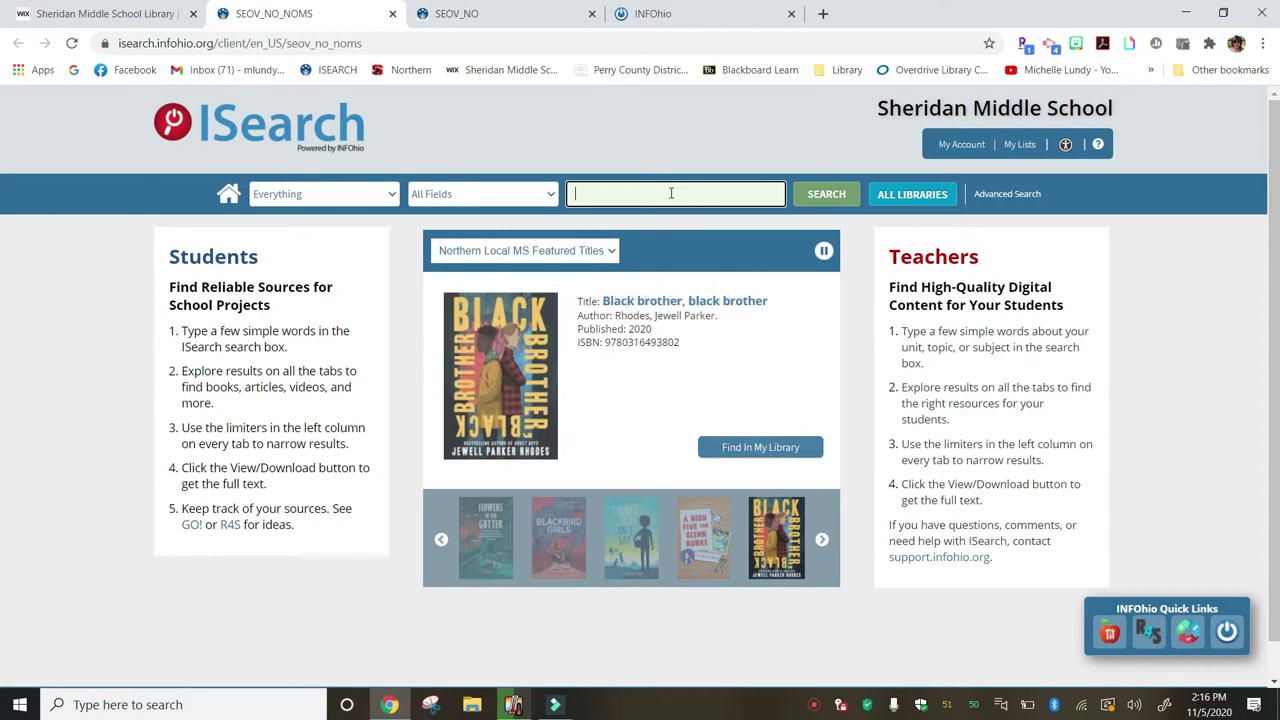
click(916, 200)
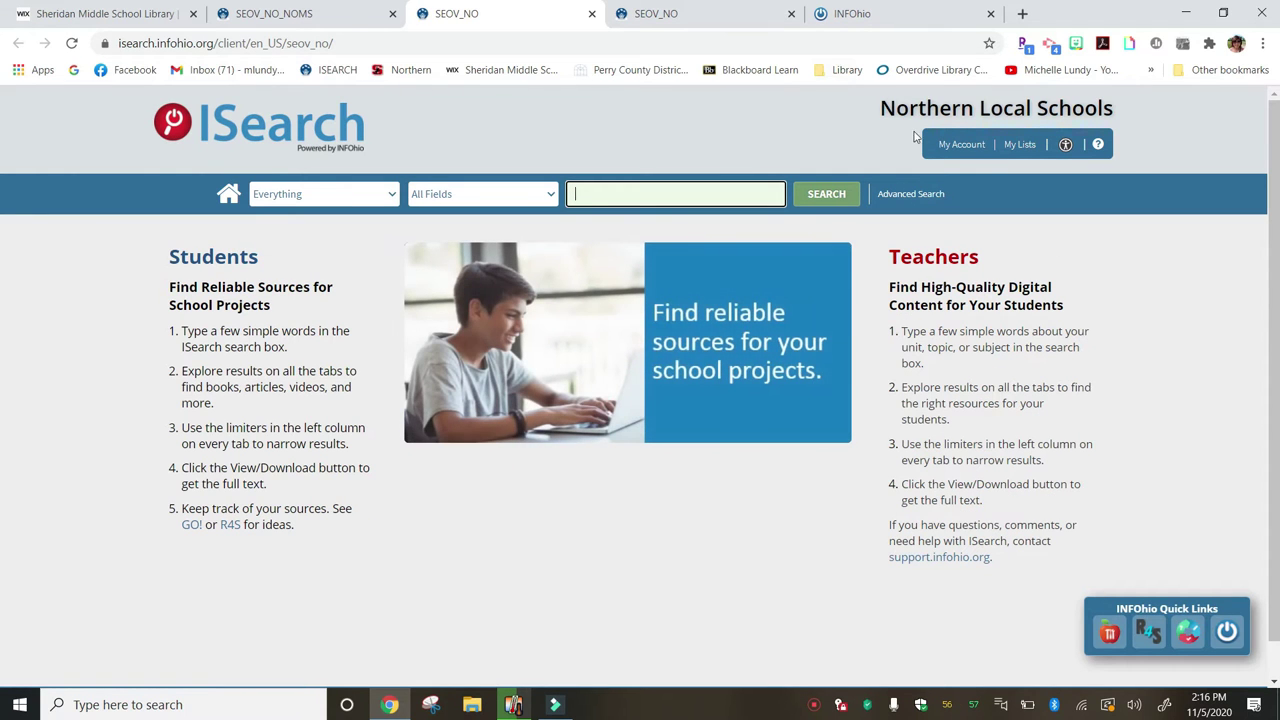
Step: Search all the district libraries for "horses" and look over the matching books and available limits
text(horses)
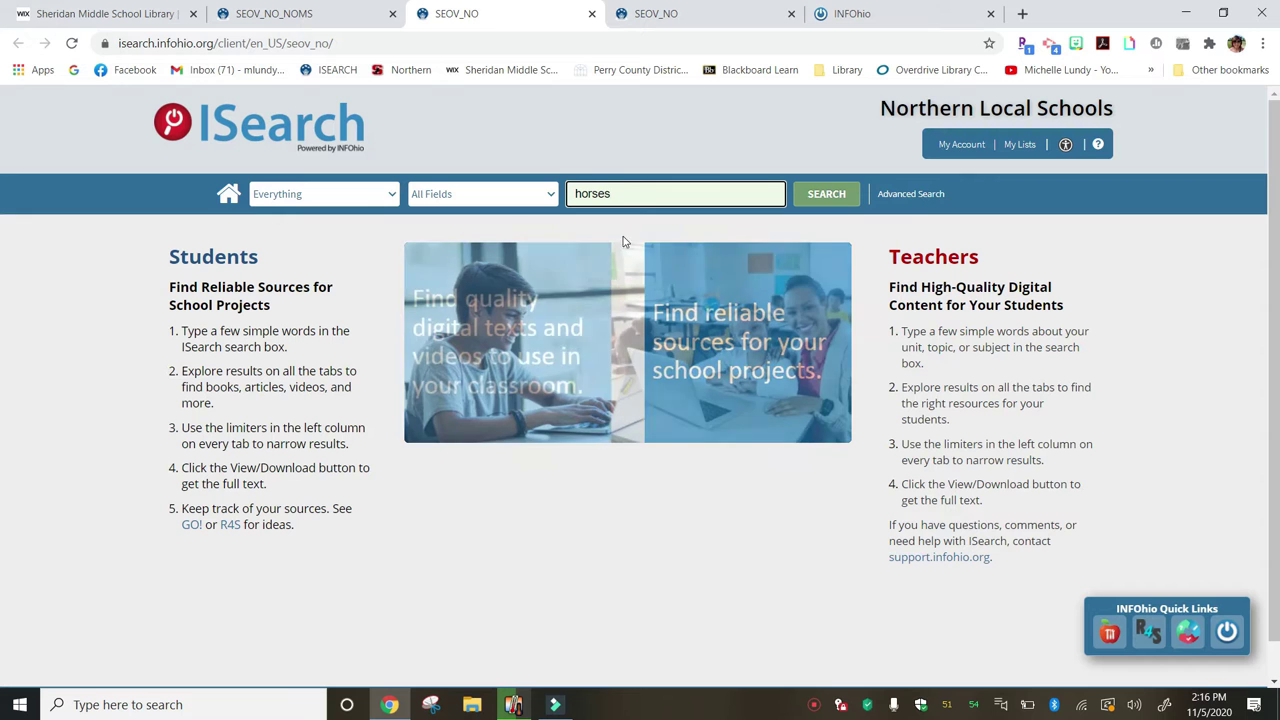
click(840, 200)
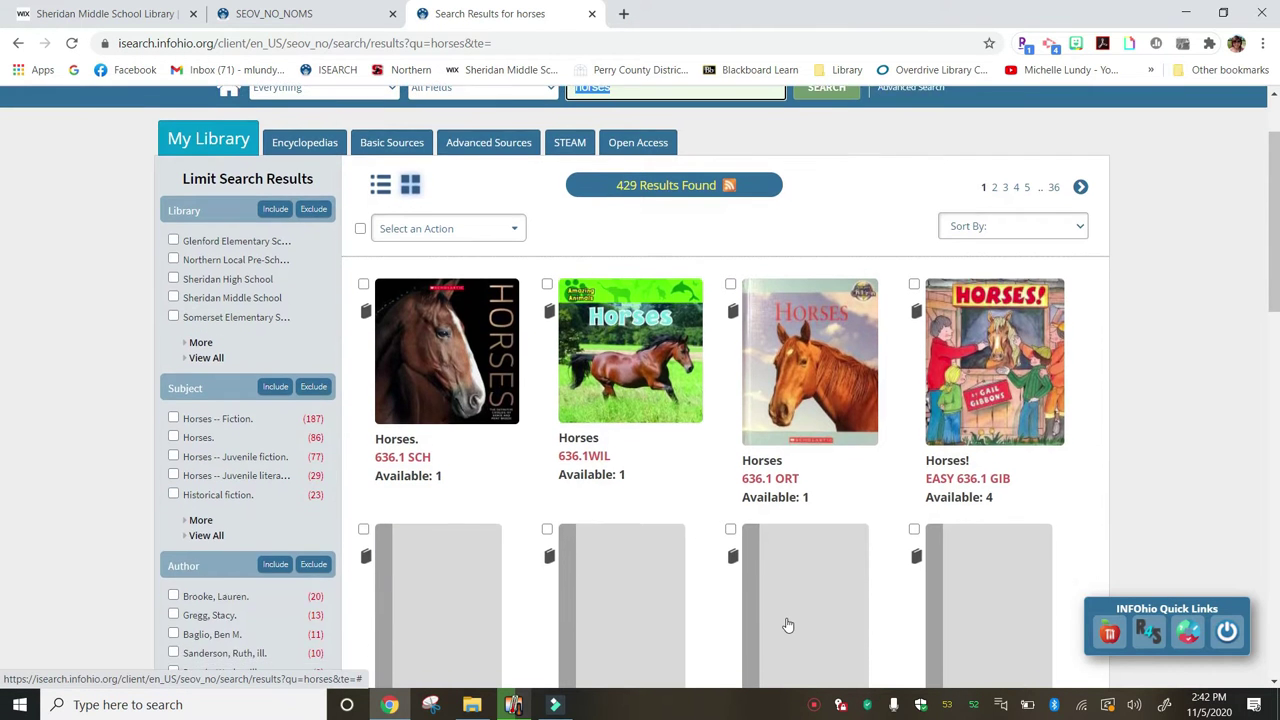
scroll(787, 624, up, 1)
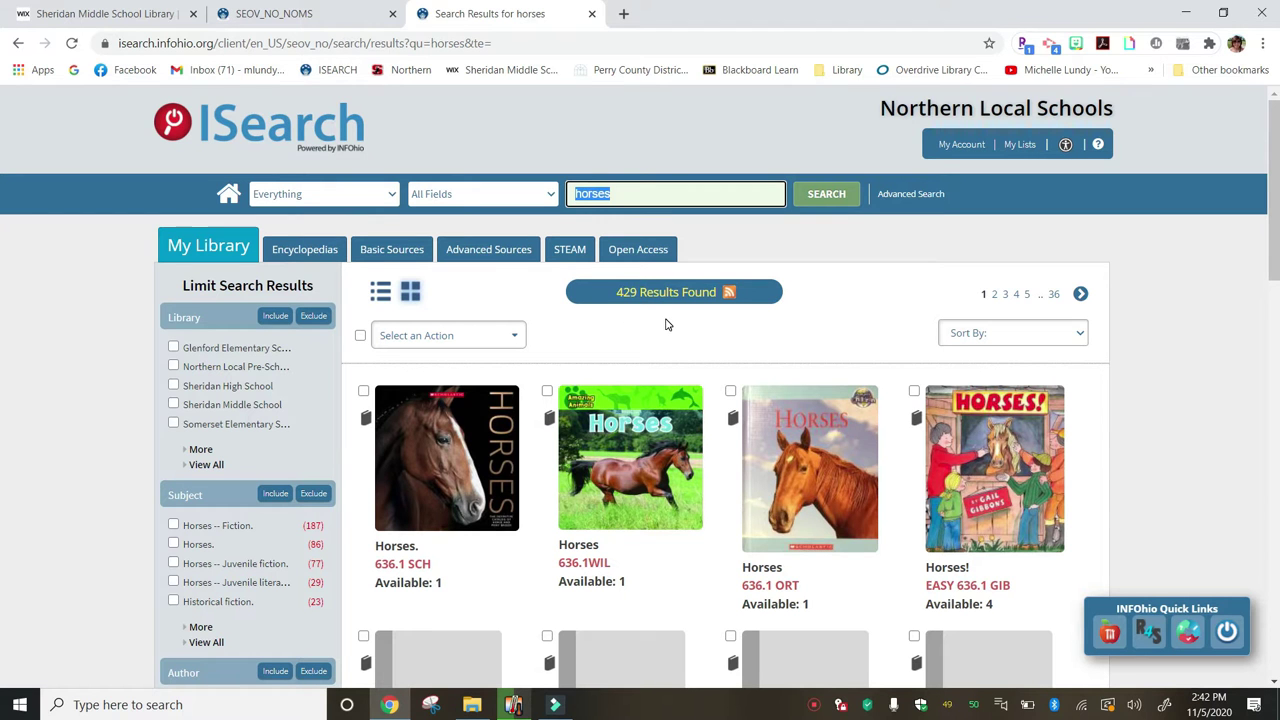
scroll(680, 338, down, 1)
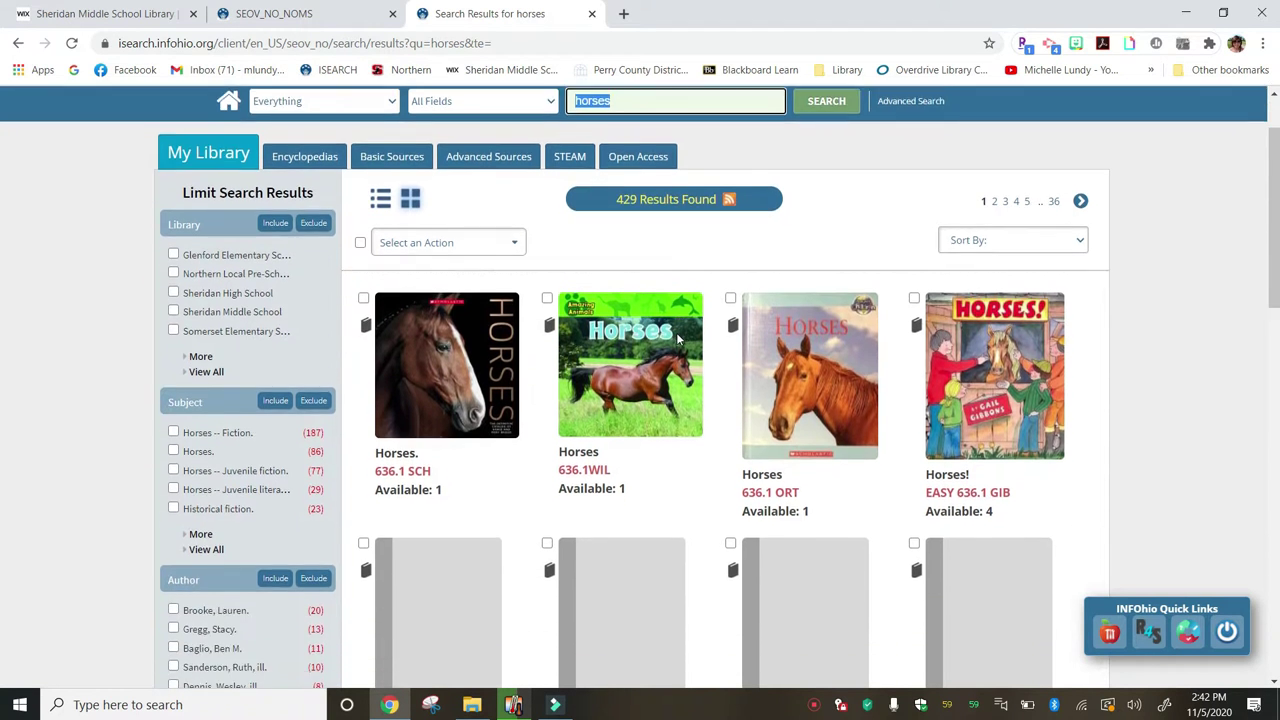
scroll(678, 340, down, 2)
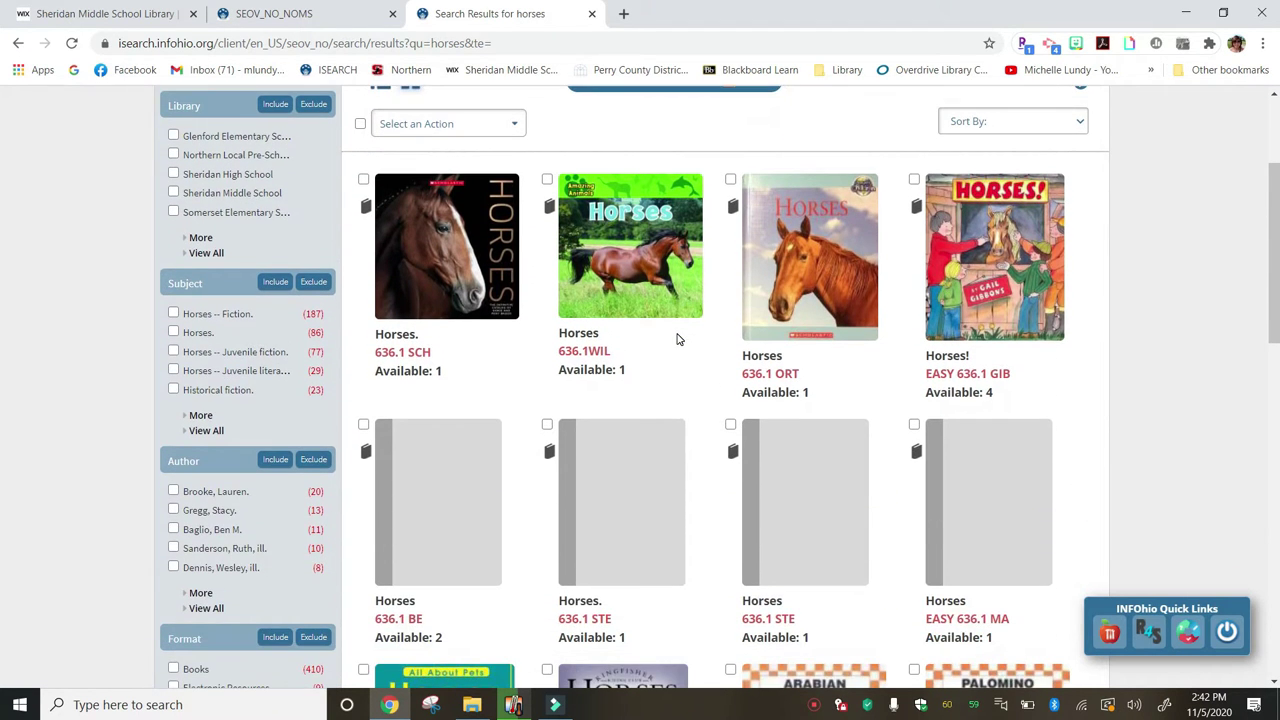
scroll(677, 340, up, 2)
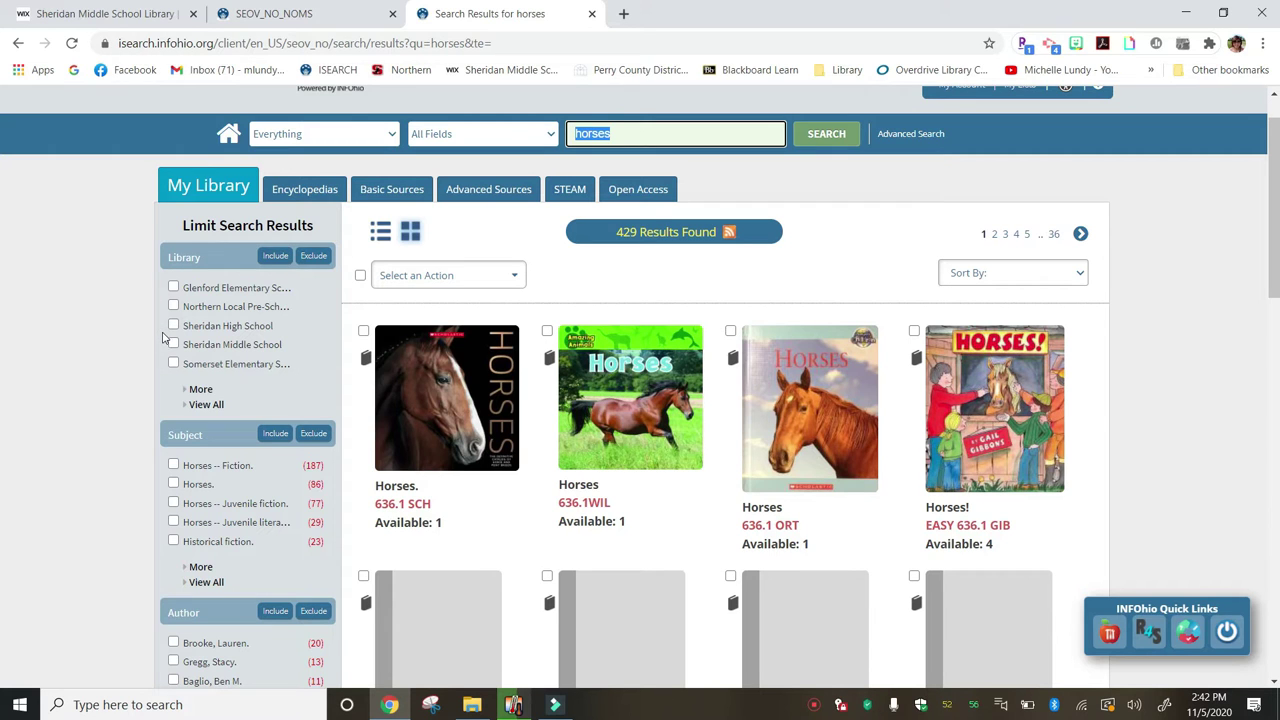
Step: View the full list of libraries and limit the horses results to Sheridan Middle School
click(205, 406)
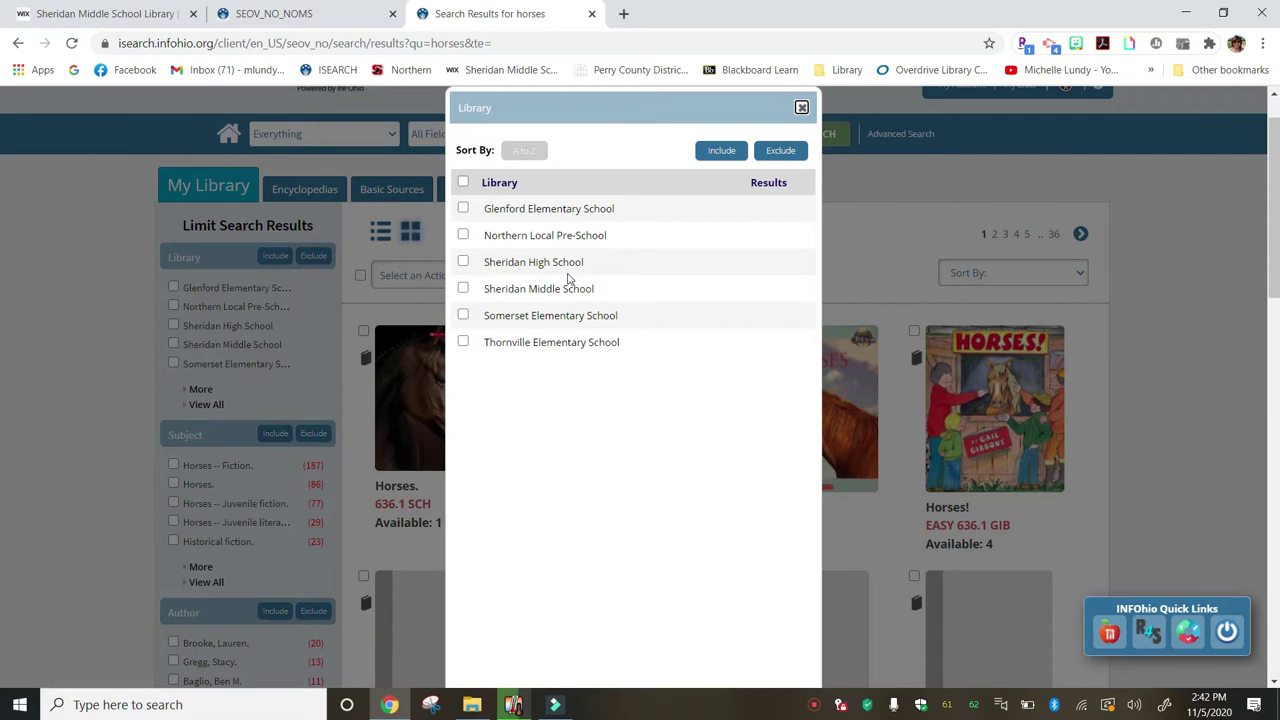
click(801, 109)
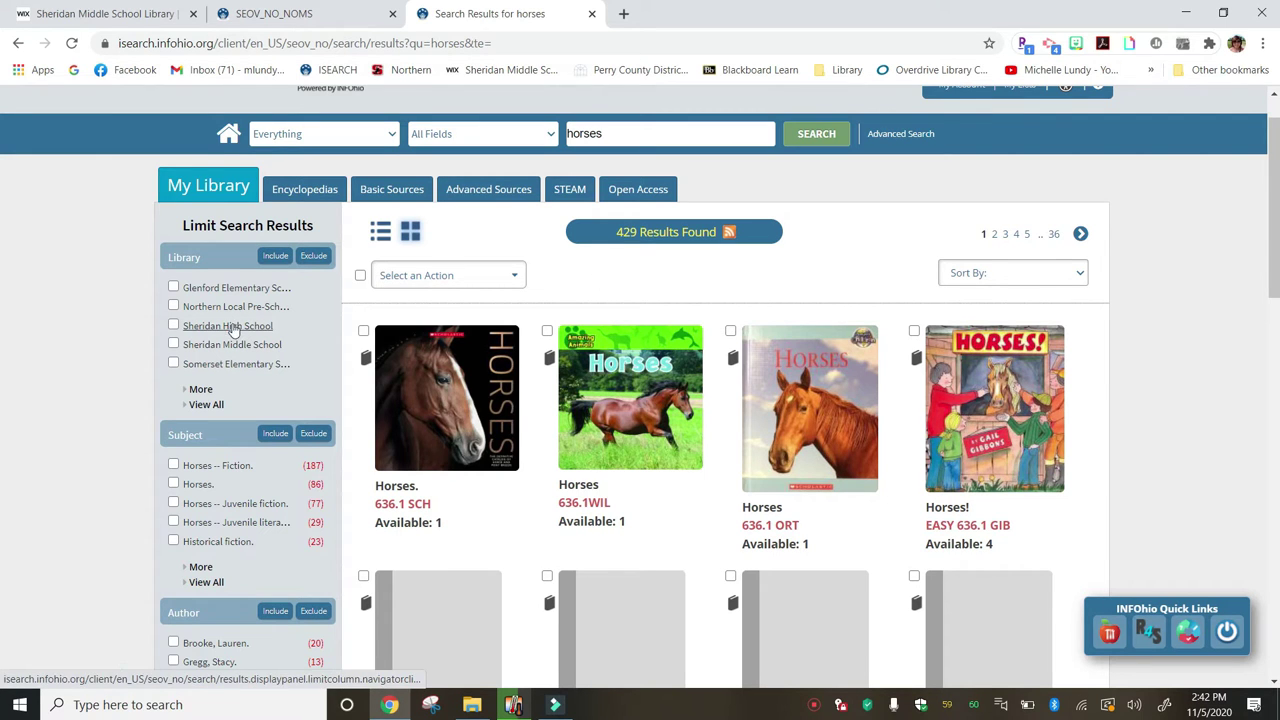
click(174, 345)
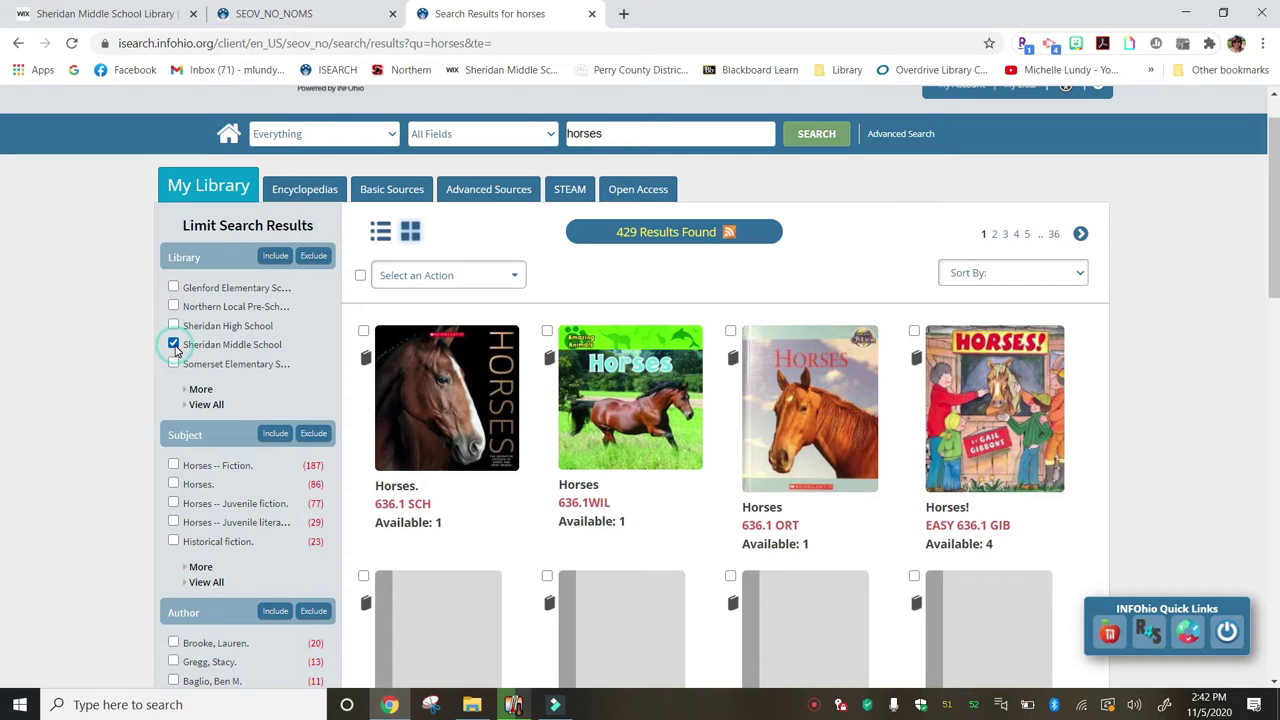
click(276, 256)
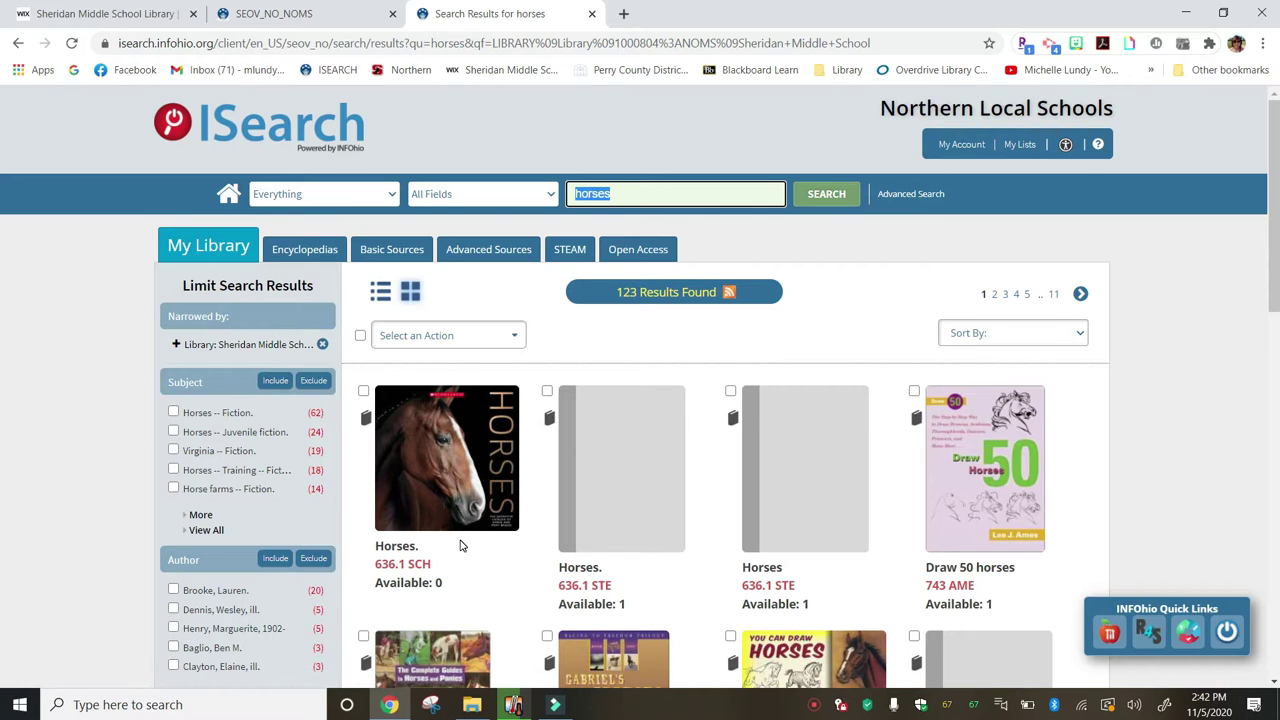
Step: Limit the Sheridan Middle School results to the Nonfiction Collection item group
scroll(461, 545, down, 1)
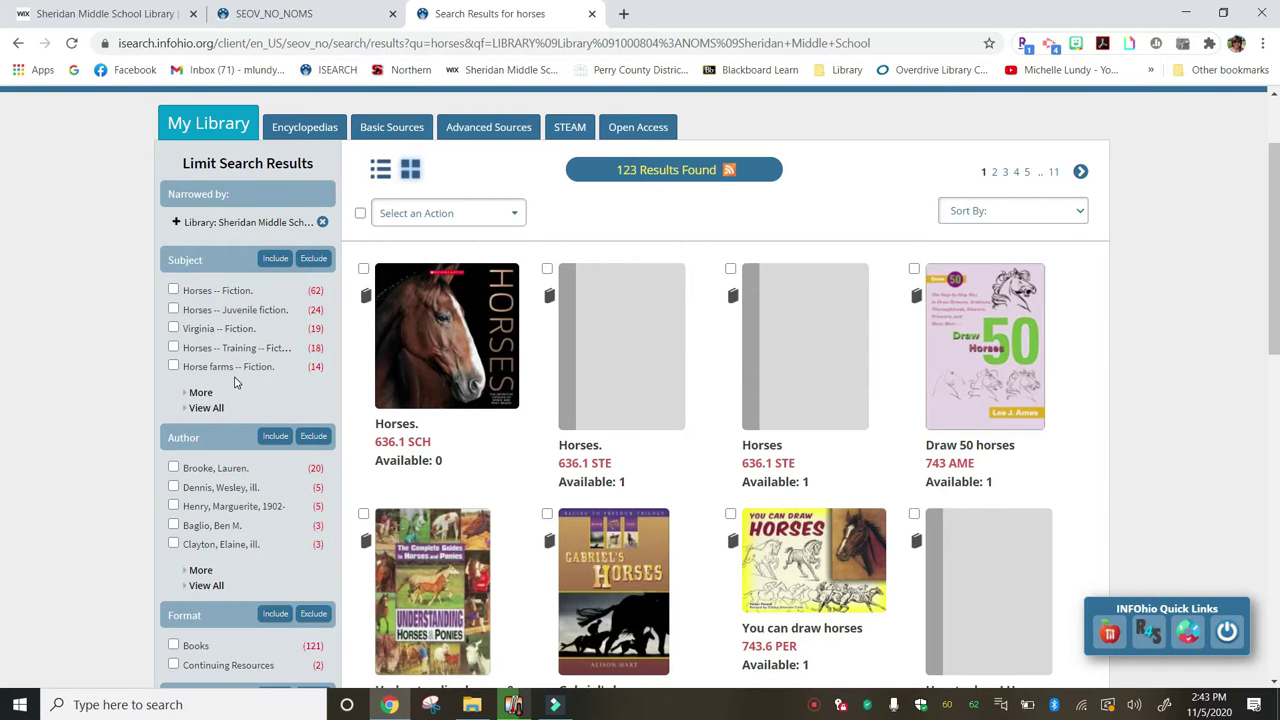
scroll(235, 382, down, 3)
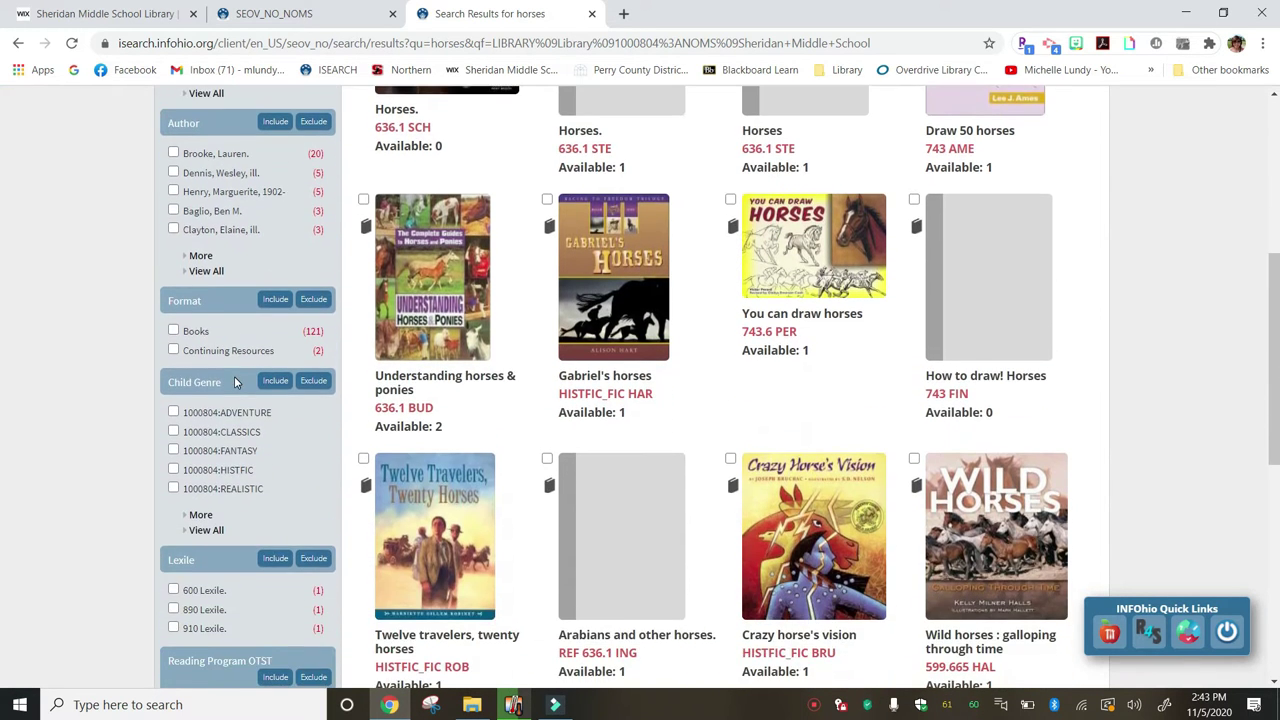
scroll(234, 376, down, 3)
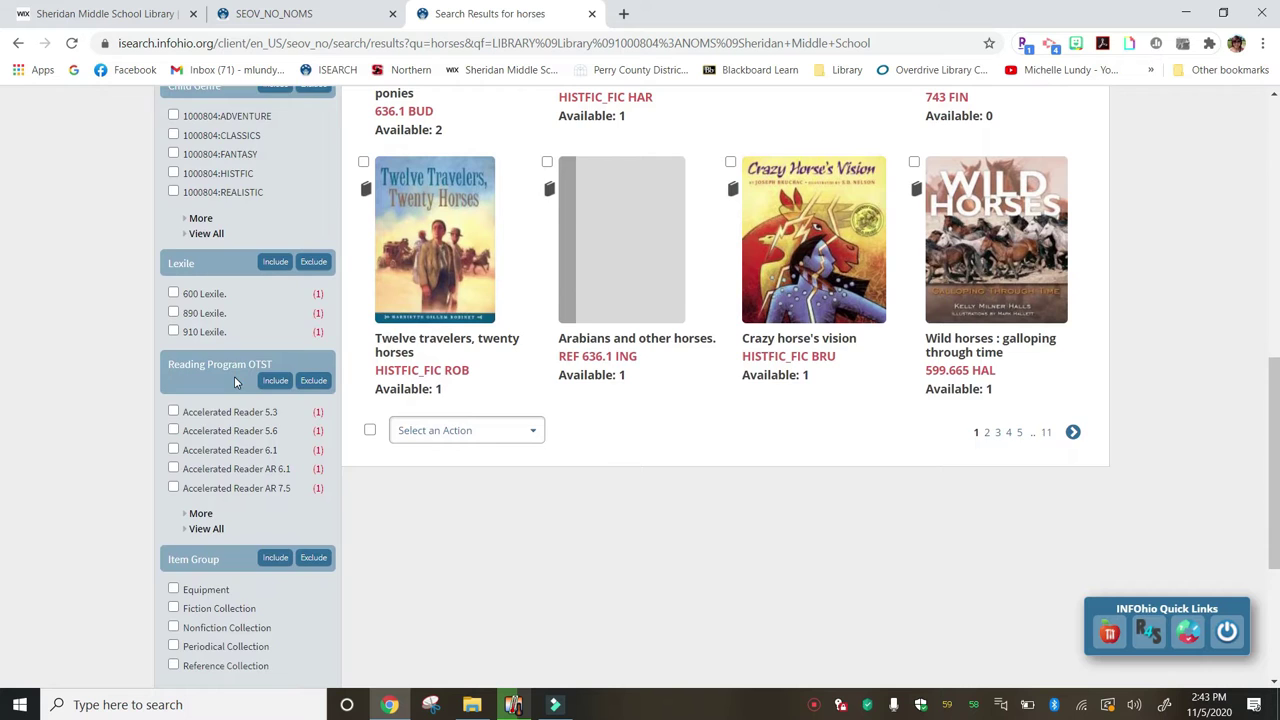
scroll(234, 376, up, 1)
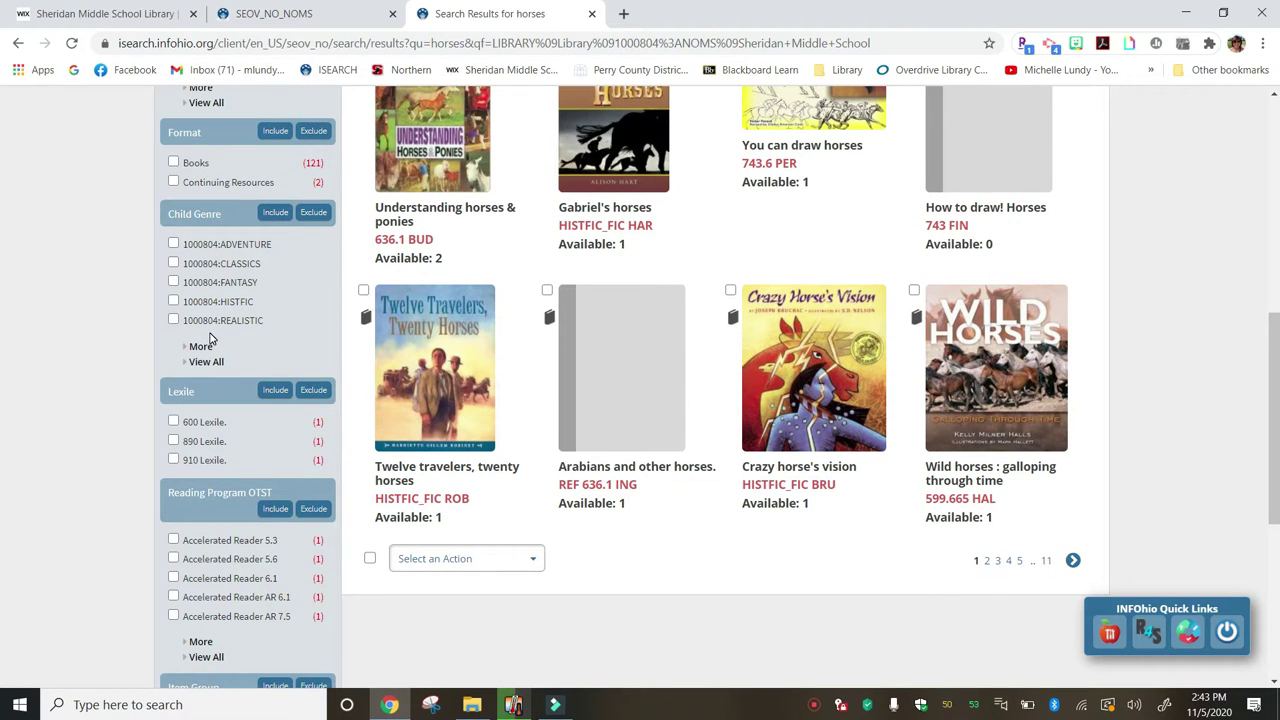
scroll(210, 340, down, 3)
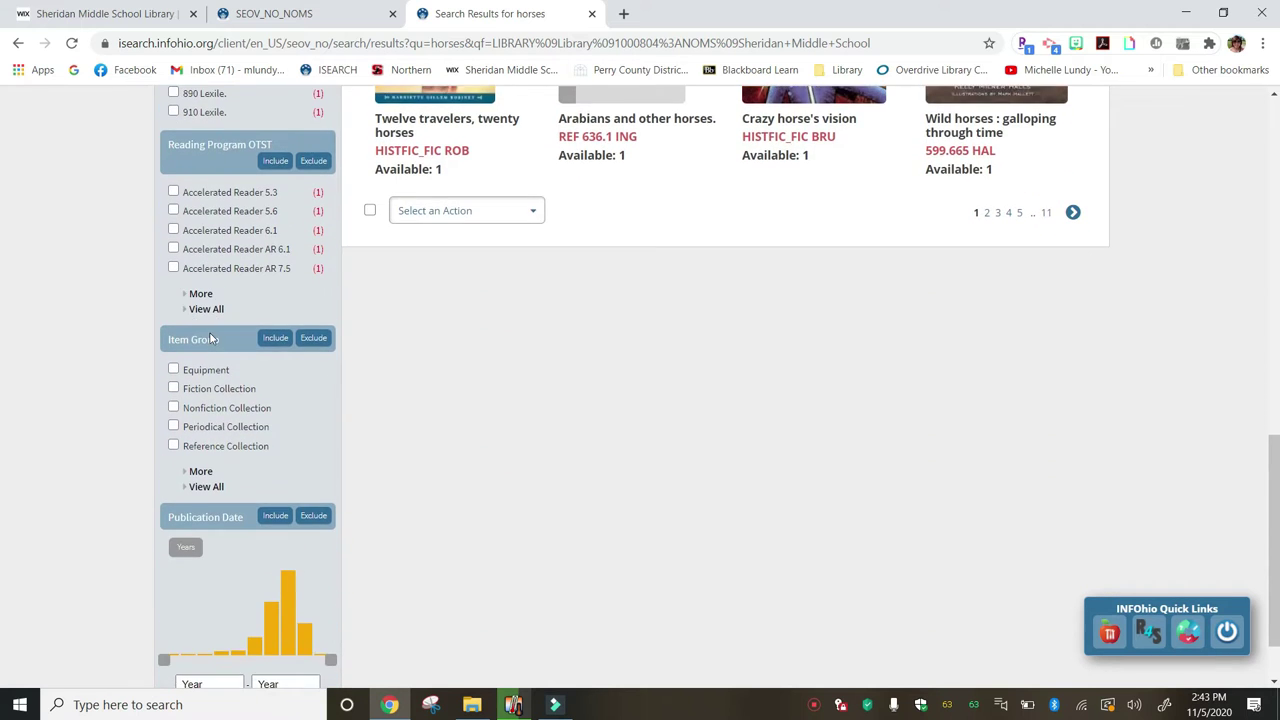
scroll(210, 340, down, 1)
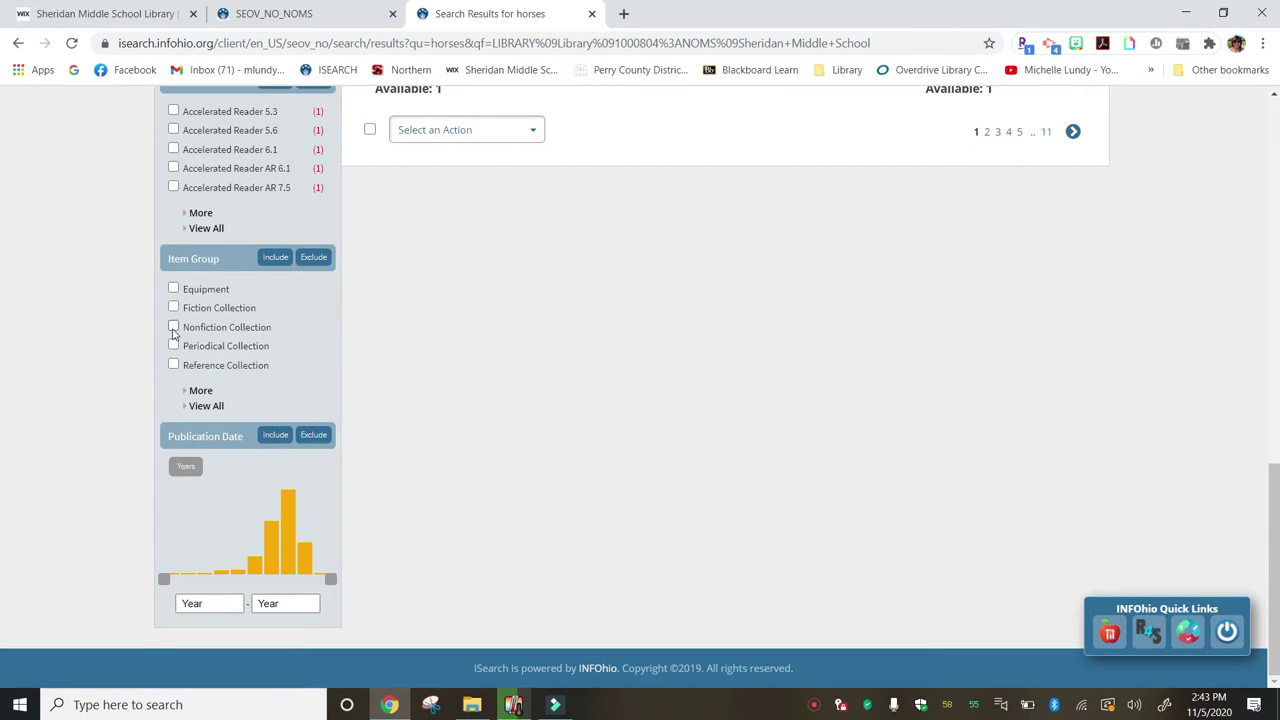
click(173, 328)
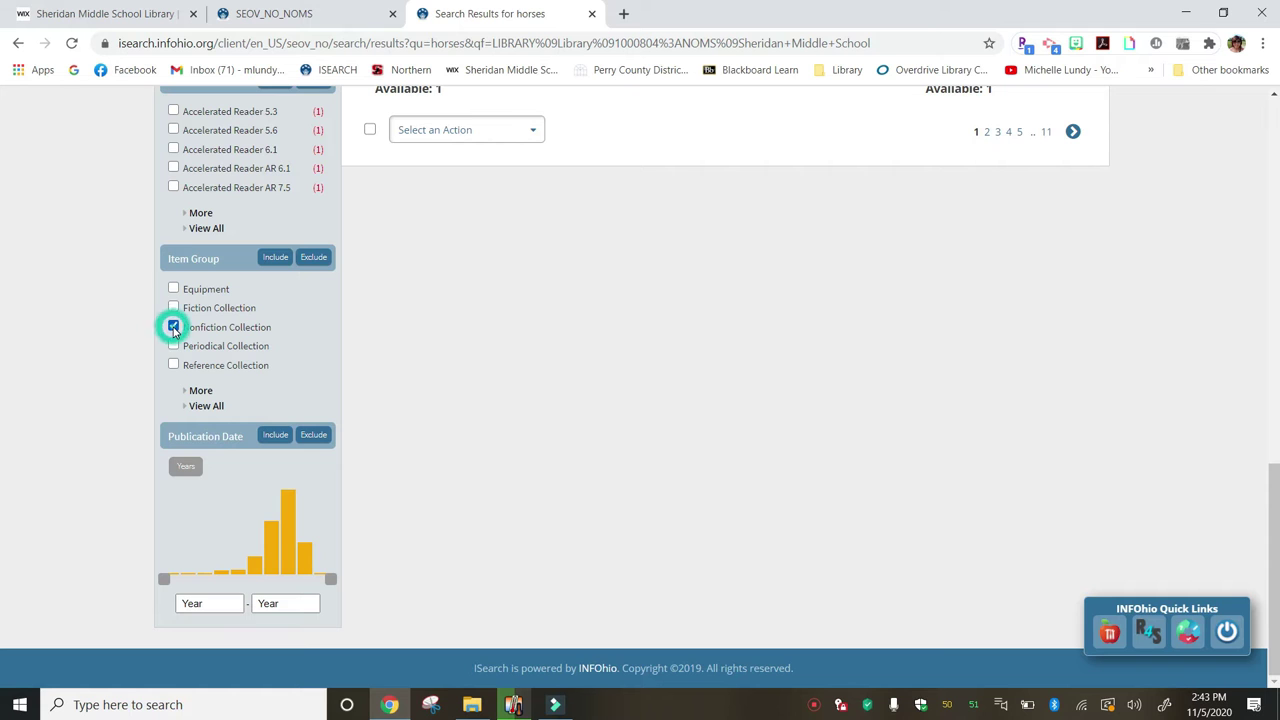
click(277, 258)
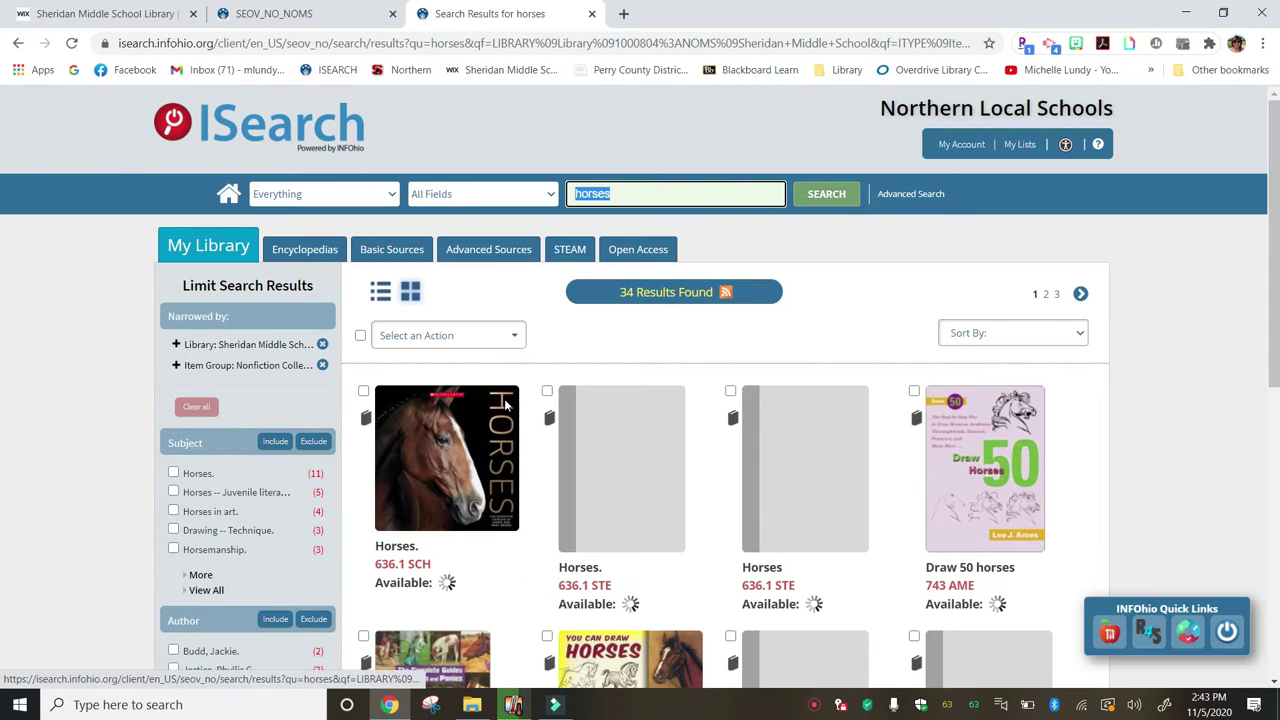
Step: Browse the nonfiction horse books and open the details of "Wild horses I have known"
scroll(505, 403, down, 1)
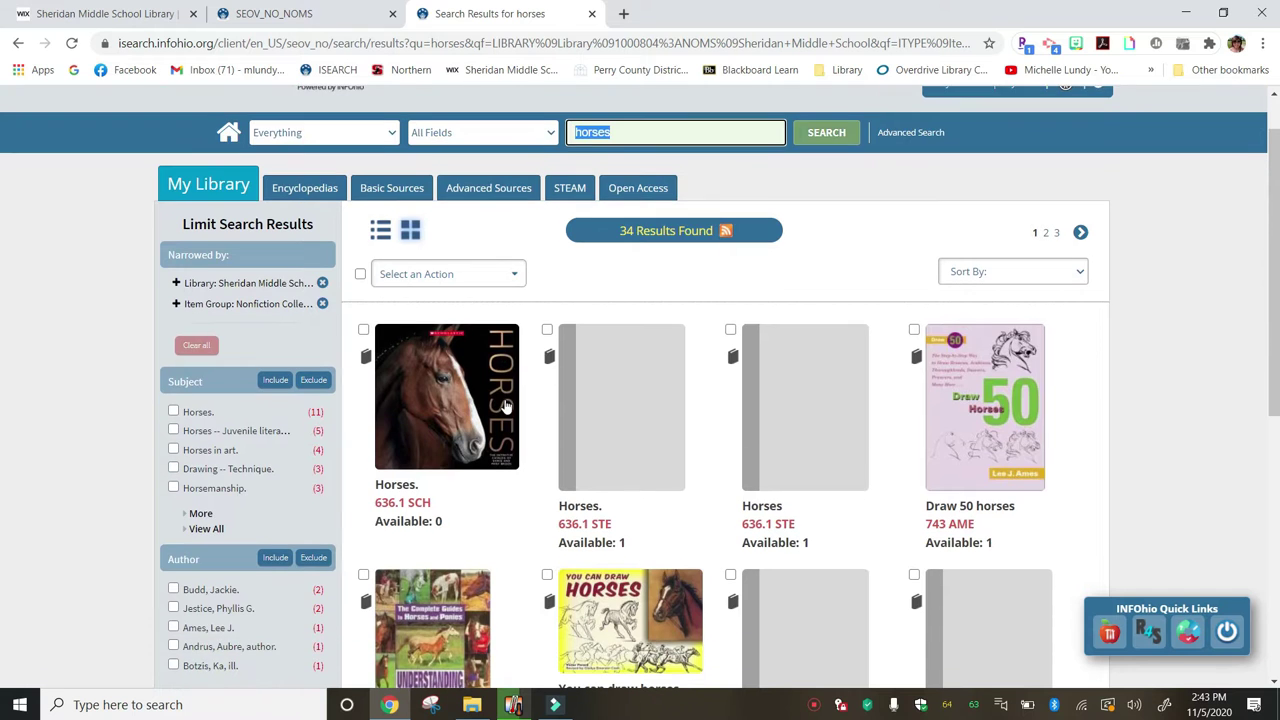
scroll(505, 405, down, 3)
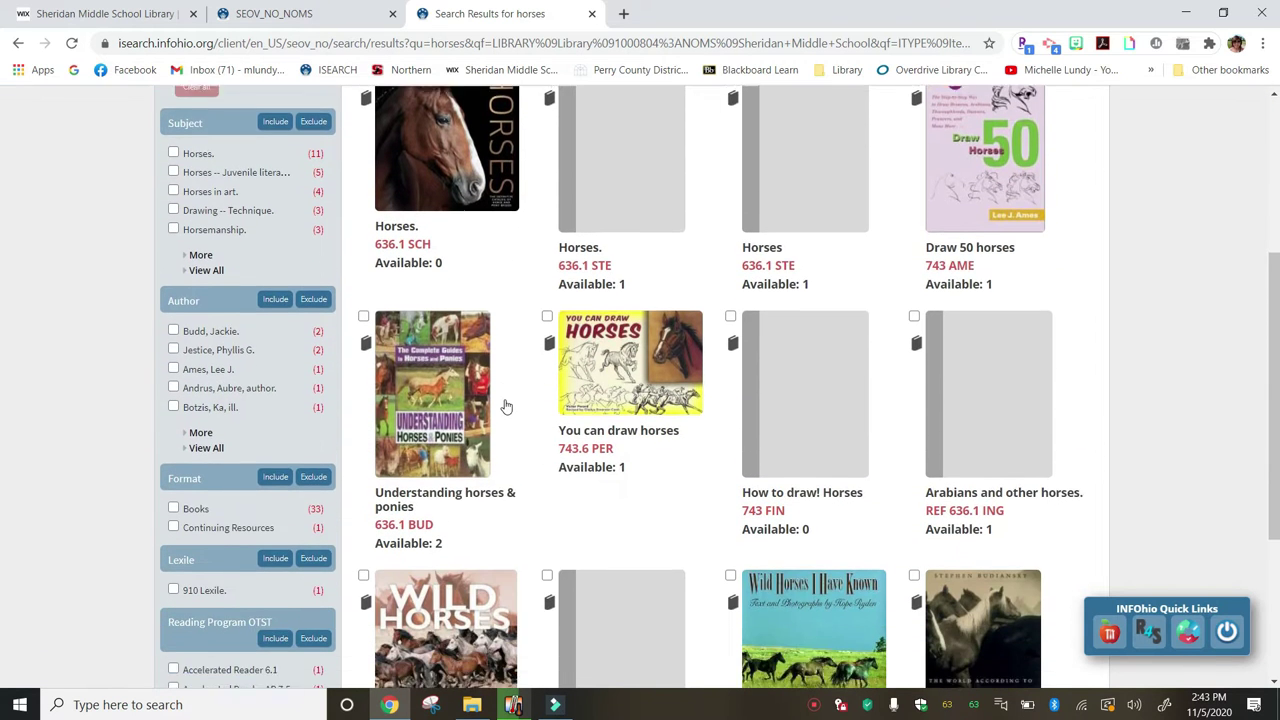
scroll(505, 405, down, 3)
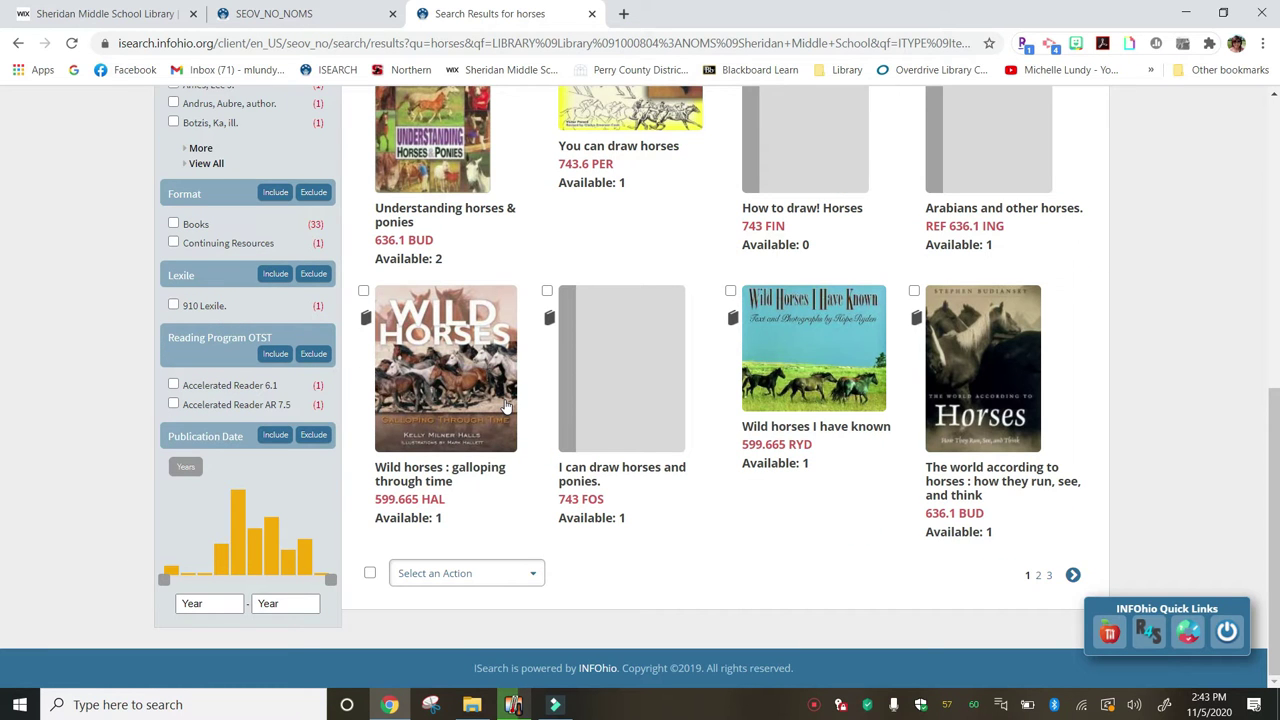
scroll(506, 405, up, 3)
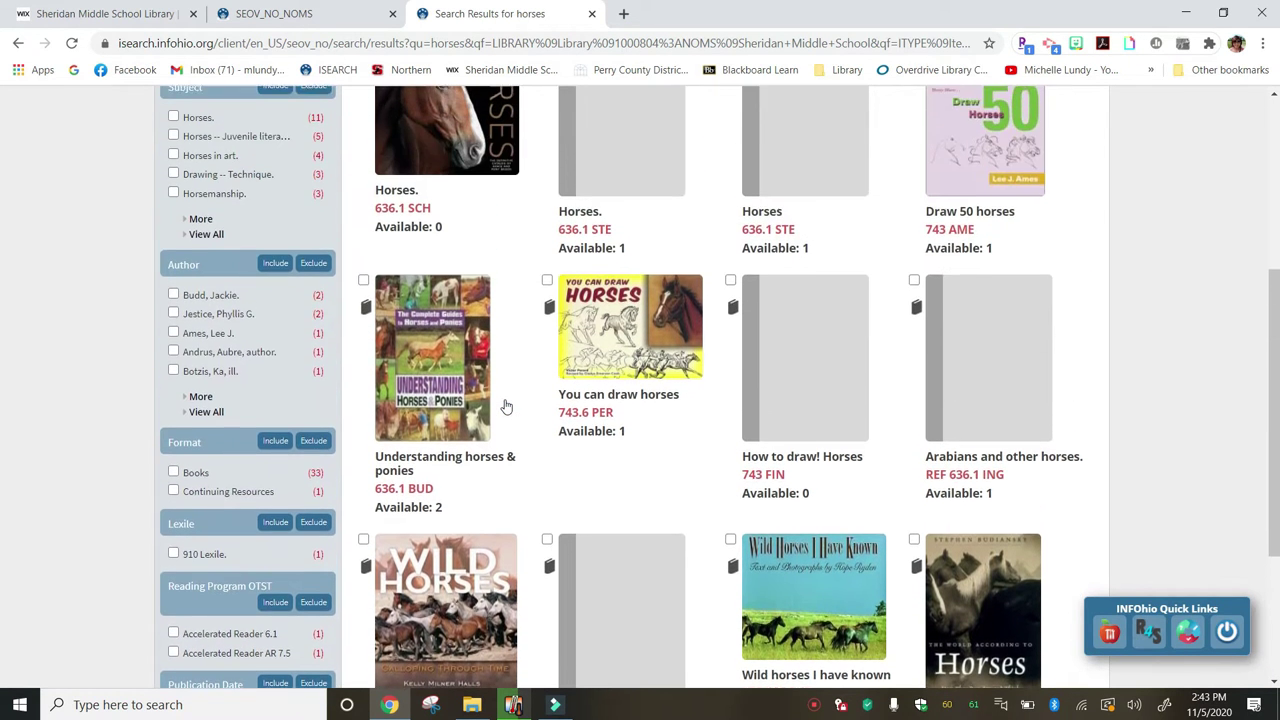
scroll(506, 405, up, 2)
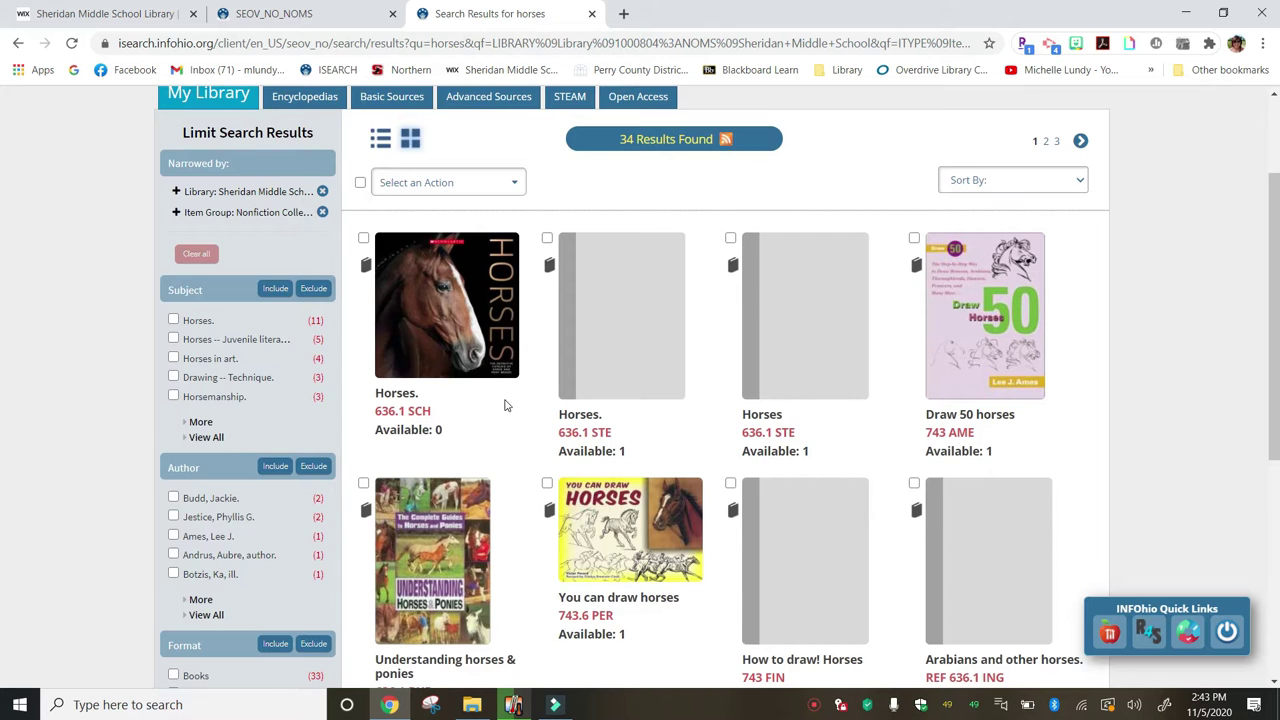
scroll(506, 405, down, 1)
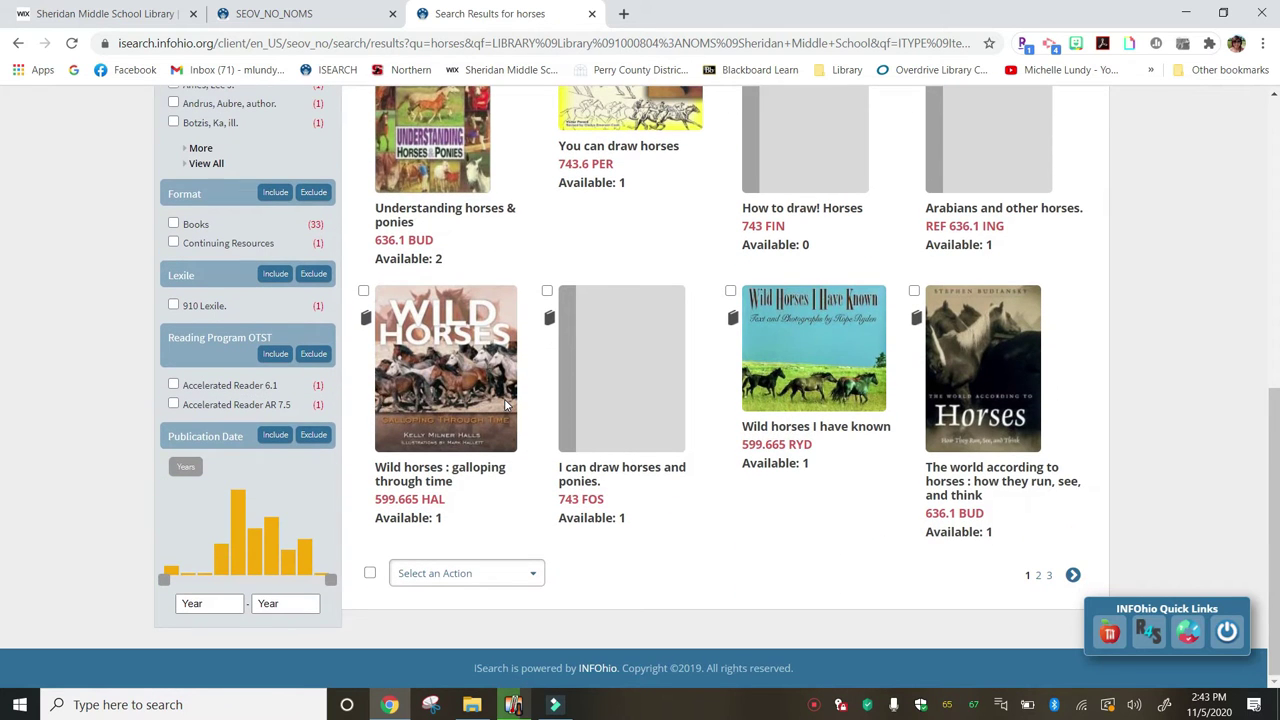
click(827, 353)
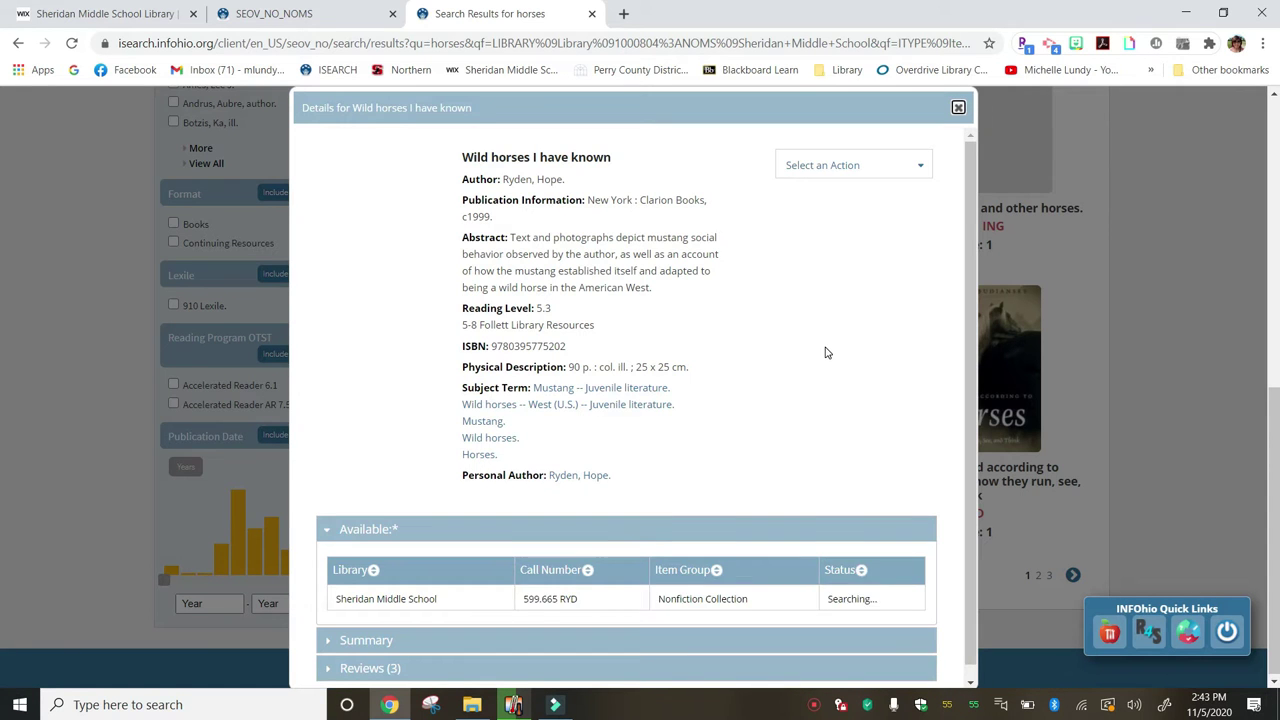
Step: Review the book's abstract, reading level, call number and availability status, and close its details
scroll(827, 353, down, 1)
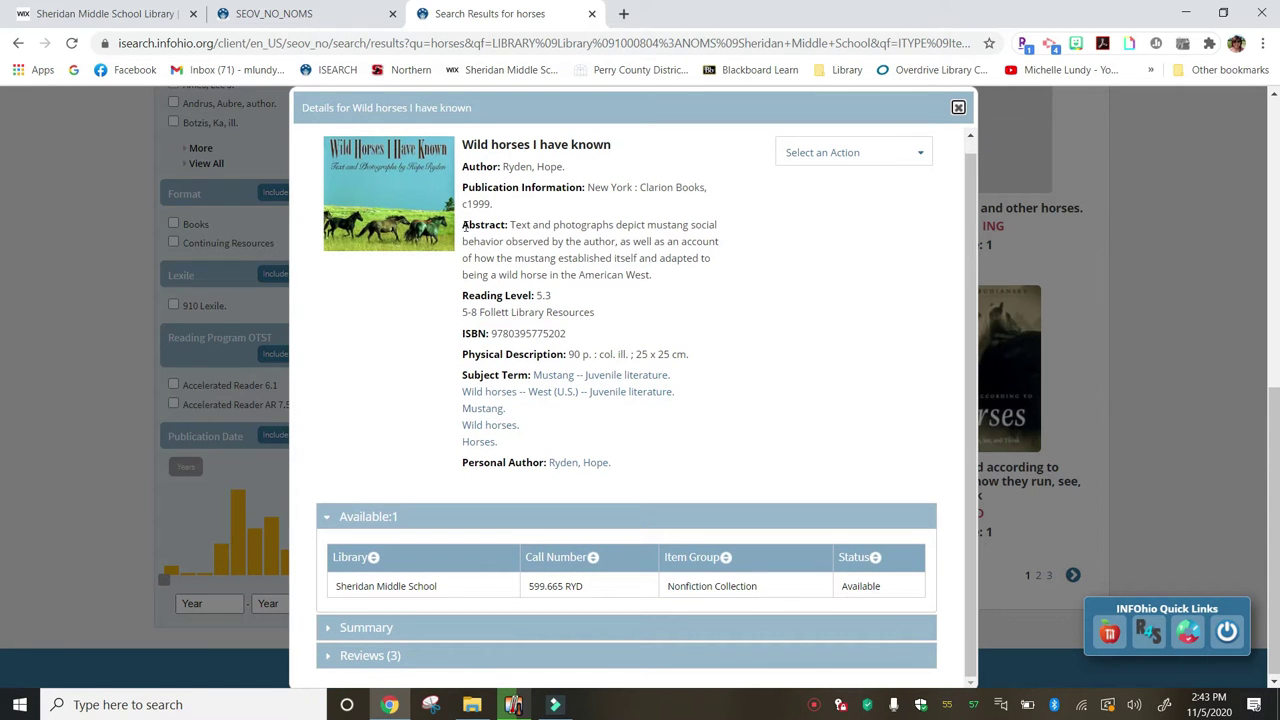
scroll(683, 285, down, 1)
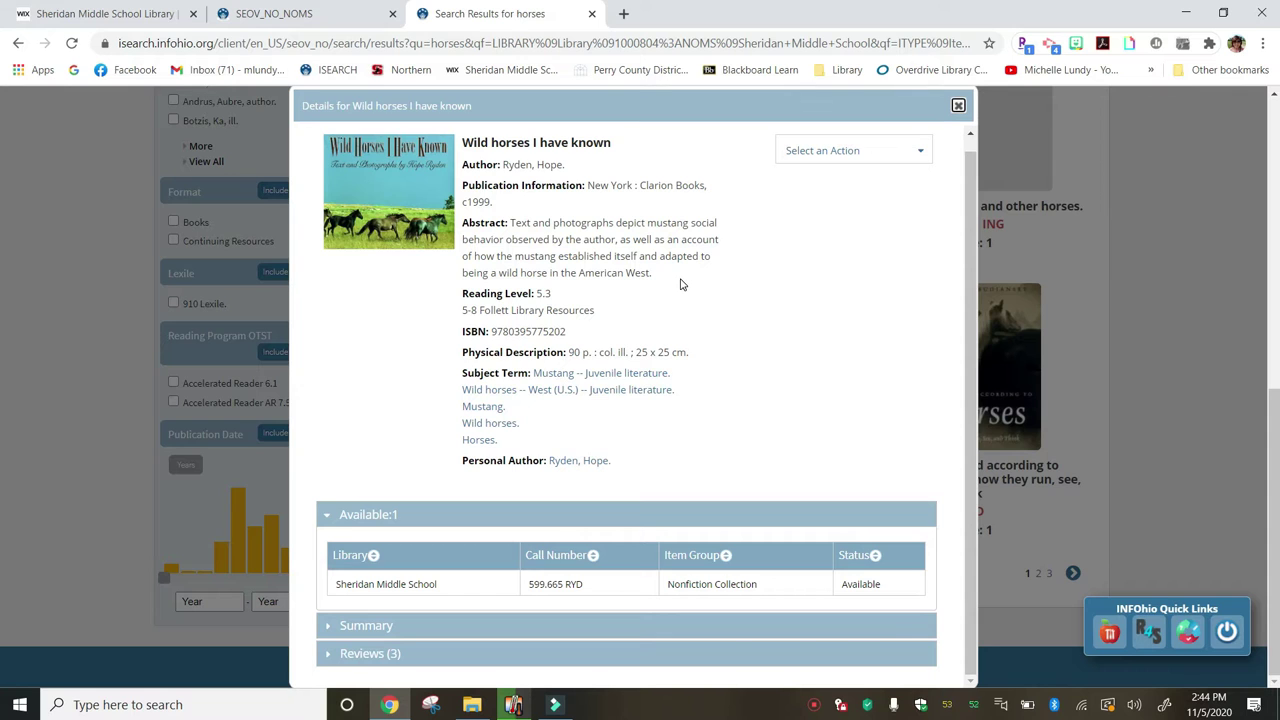
scroll(683, 285, up, 1)
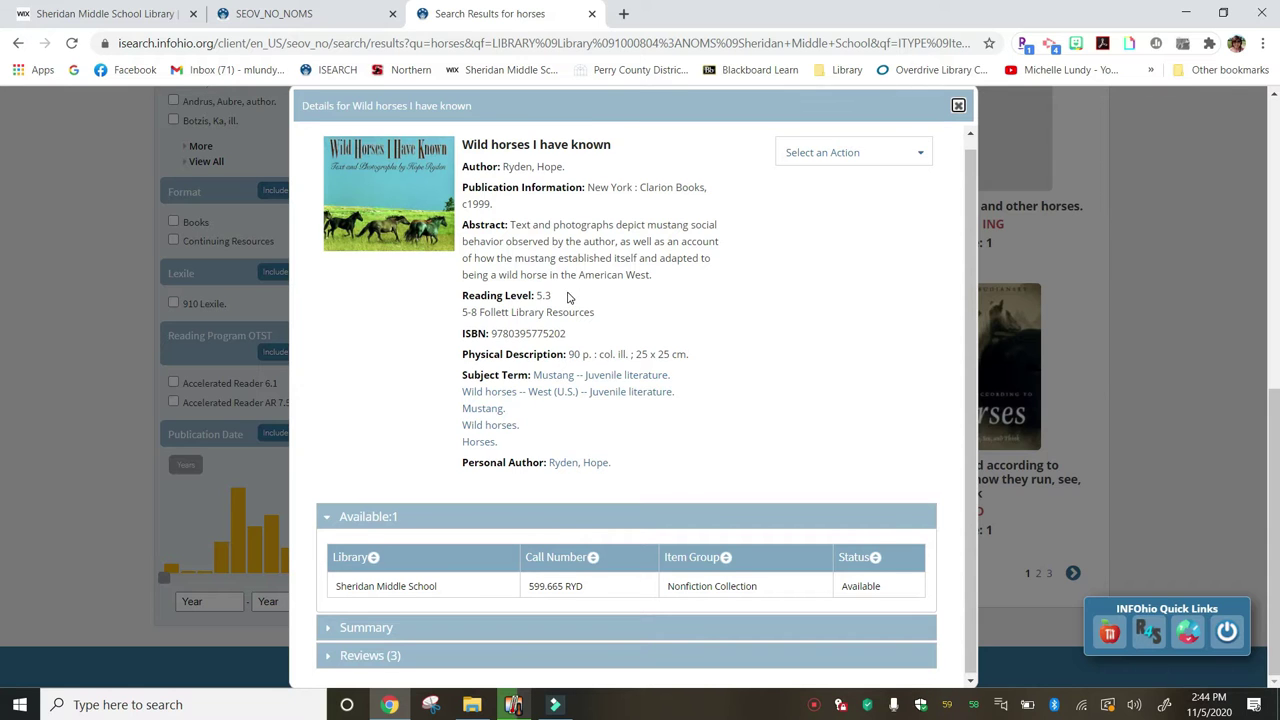
scroll(641, 298, down, 1)
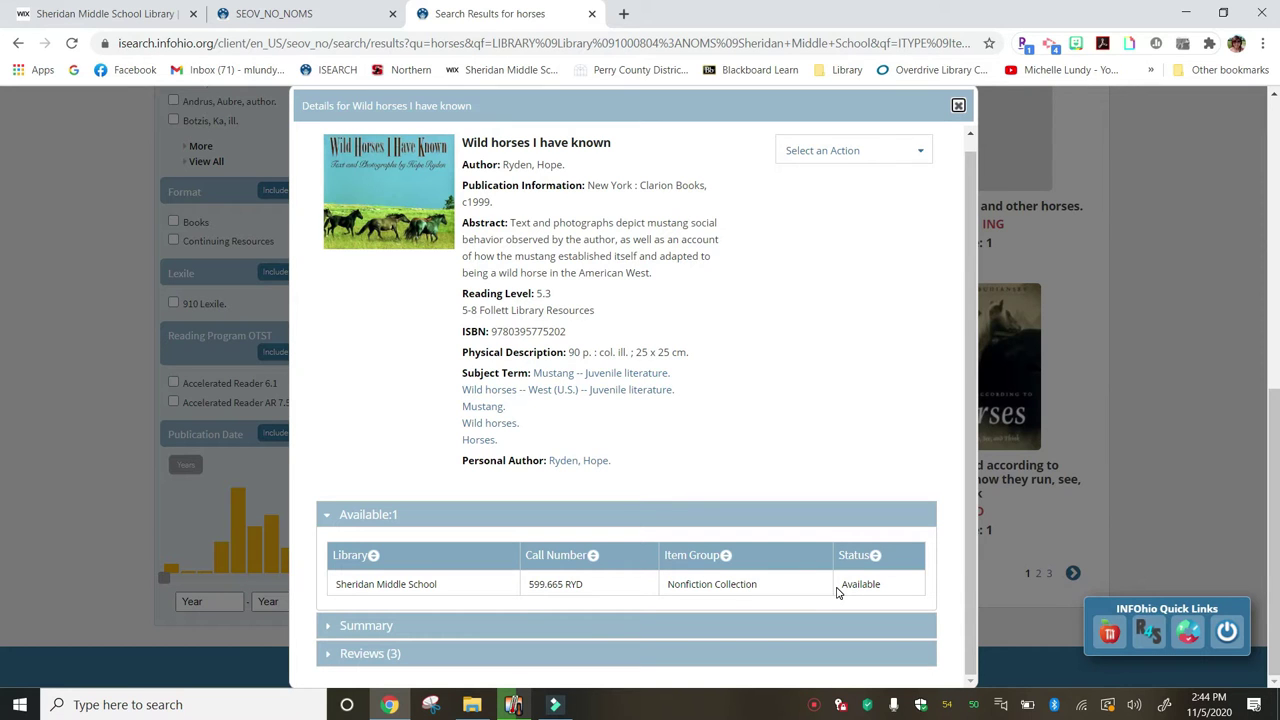
scroll(737, 587, up, 1)
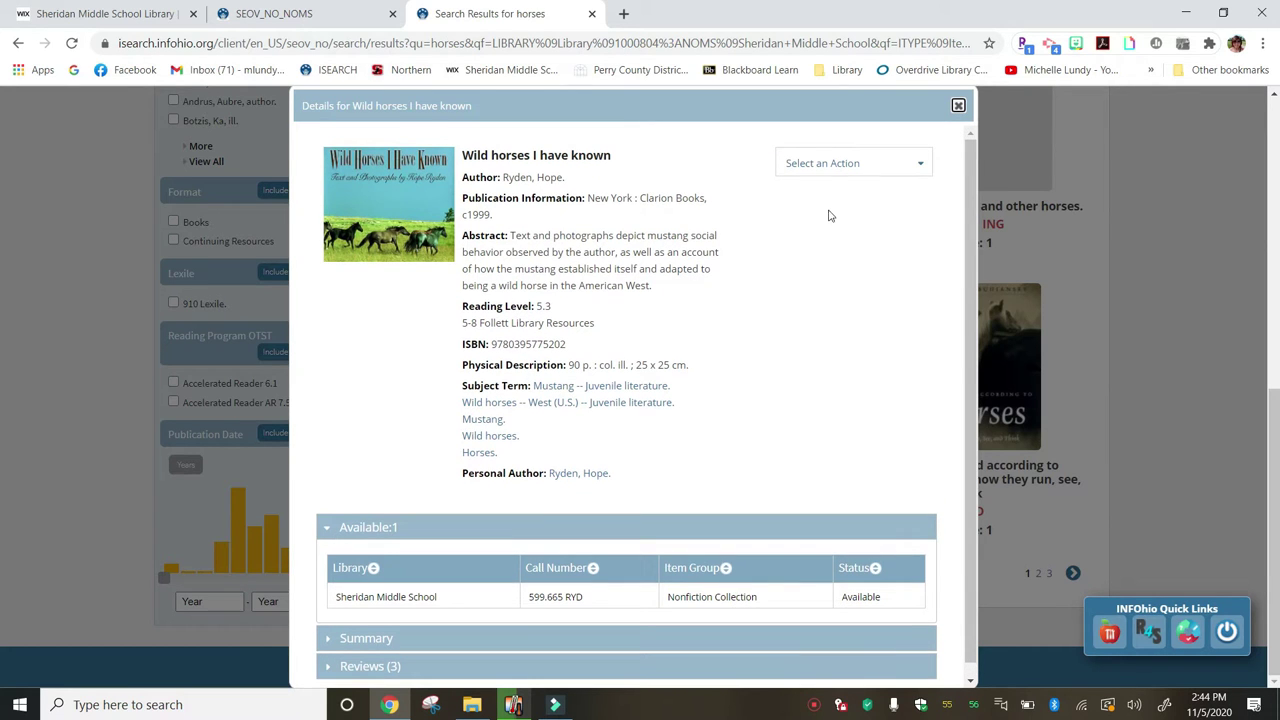
click(958, 106)
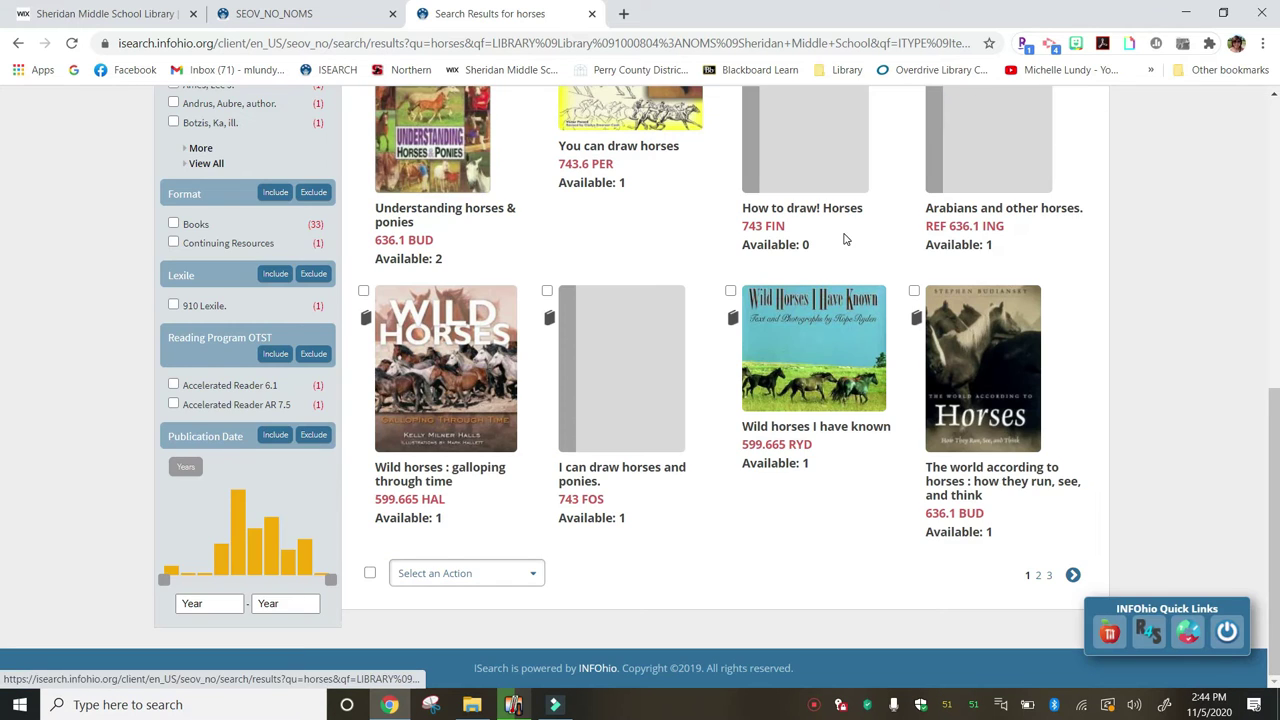
Step: Drop the Nonfiction Collection limit and restrict the Sheridan Middle School horses results to publication dates 2018-2020
scroll(418, 453, down, 3)
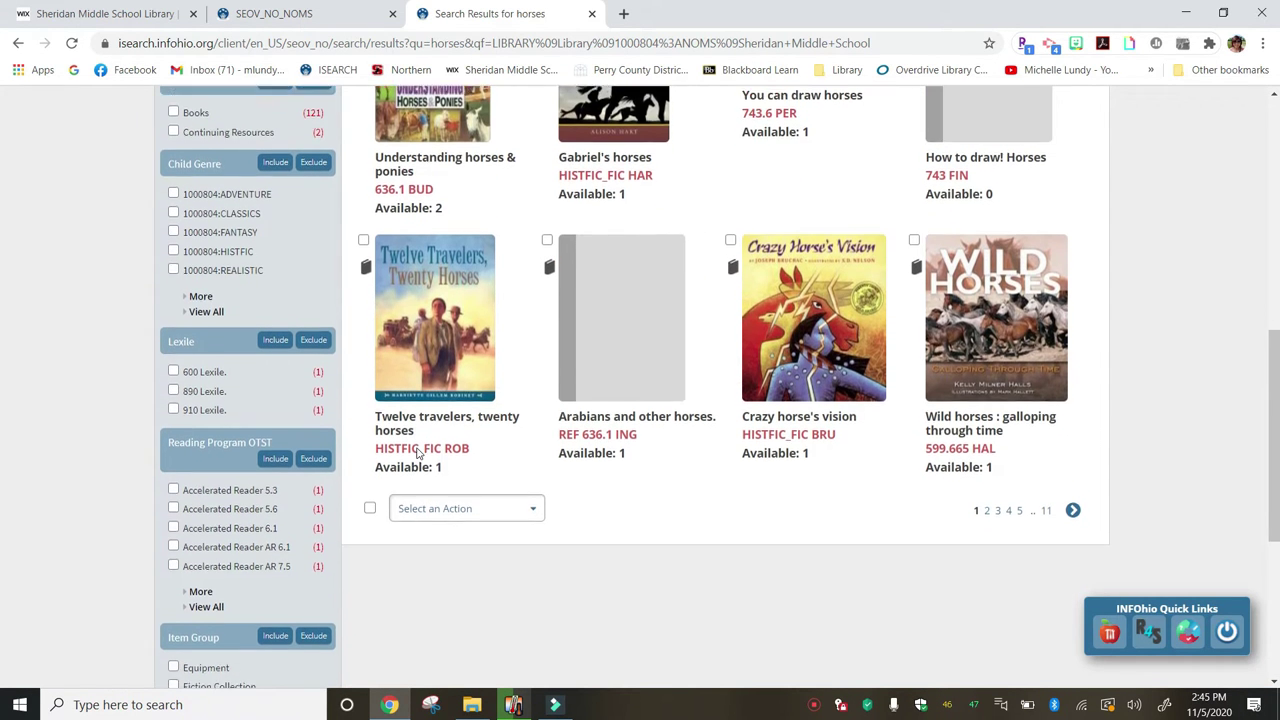
scroll(418, 453, down, 2)
scroll(418, 455, down, 2)
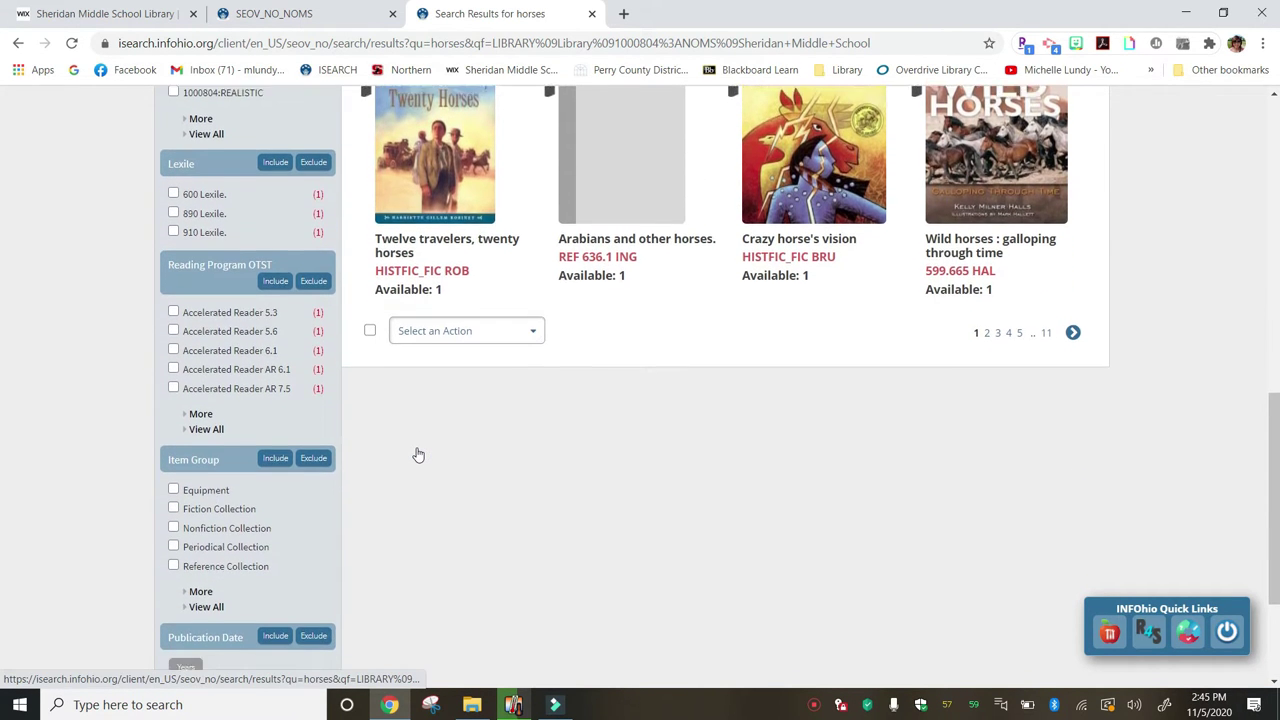
scroll(418, 453, down, 1)
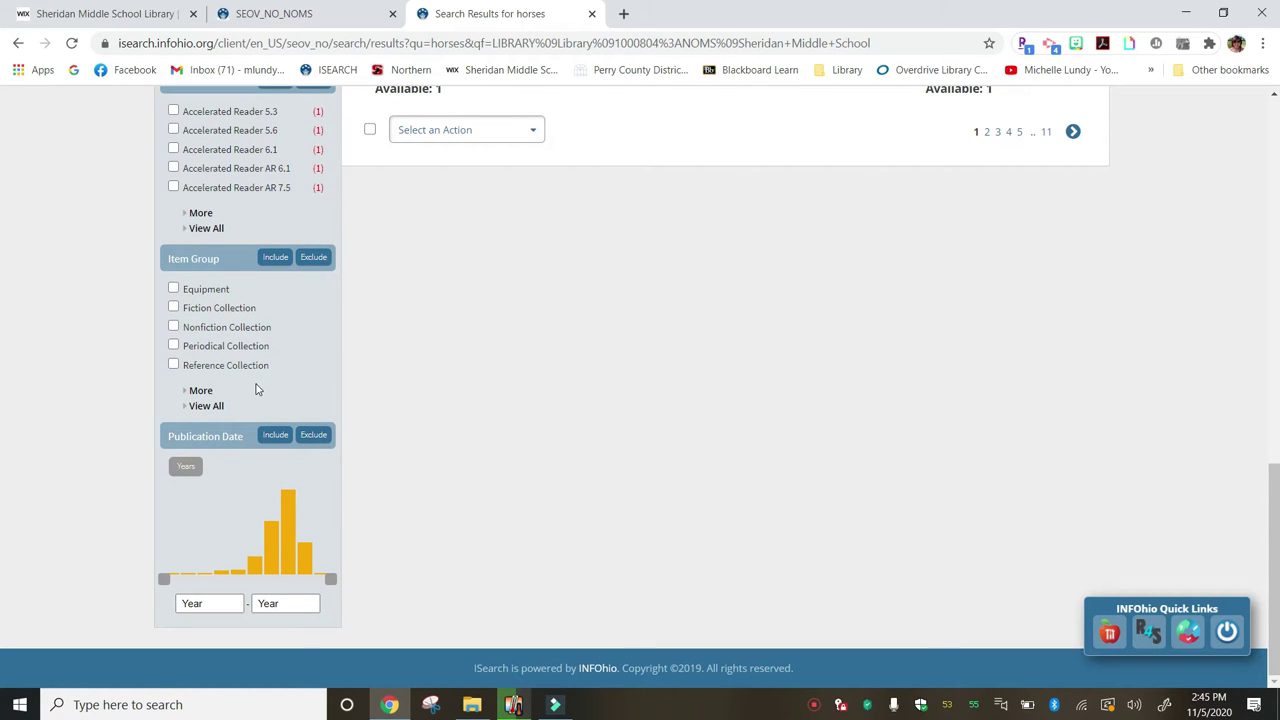
click(211, 604)
click(211, 604)
click(175, 413)
click(192, 606)
text(2018)
click(269, 604)
click(276, 434)
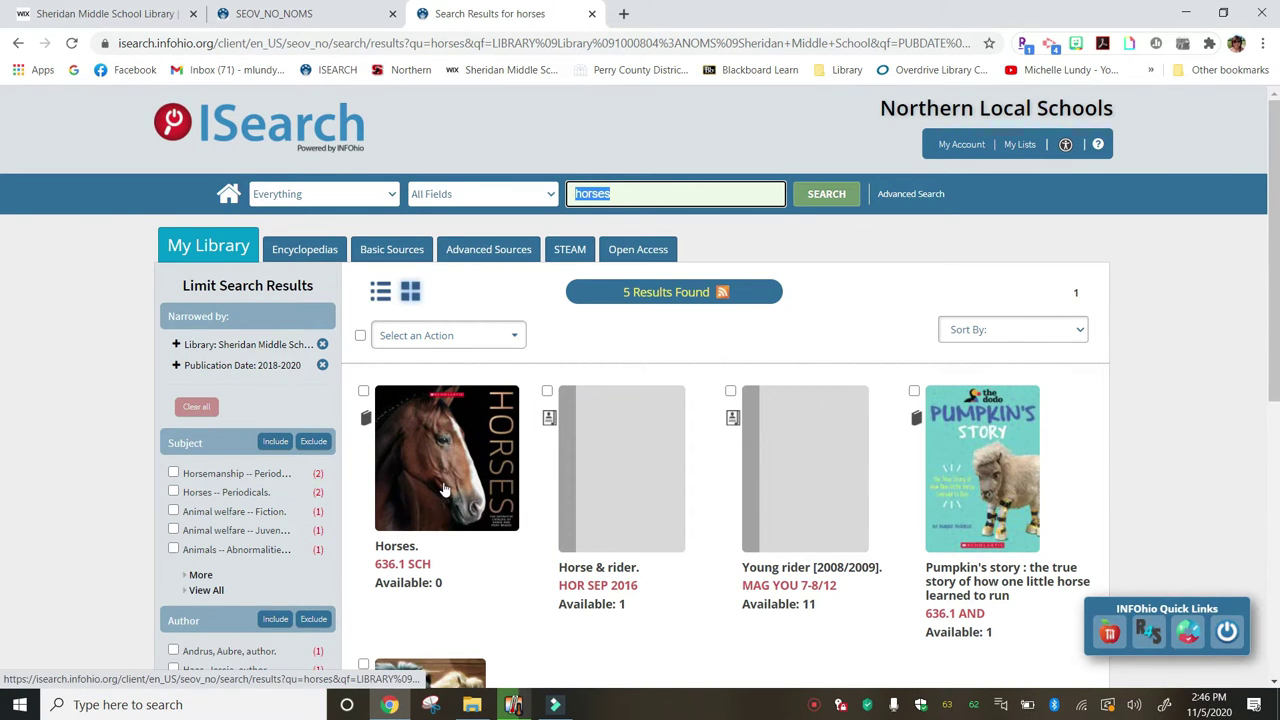
Step: Look through the recently published horse titles, checking their call numbers and how many copies are available
scroll(445, 489, down, 2)
scroll(445, 489, down, 1)
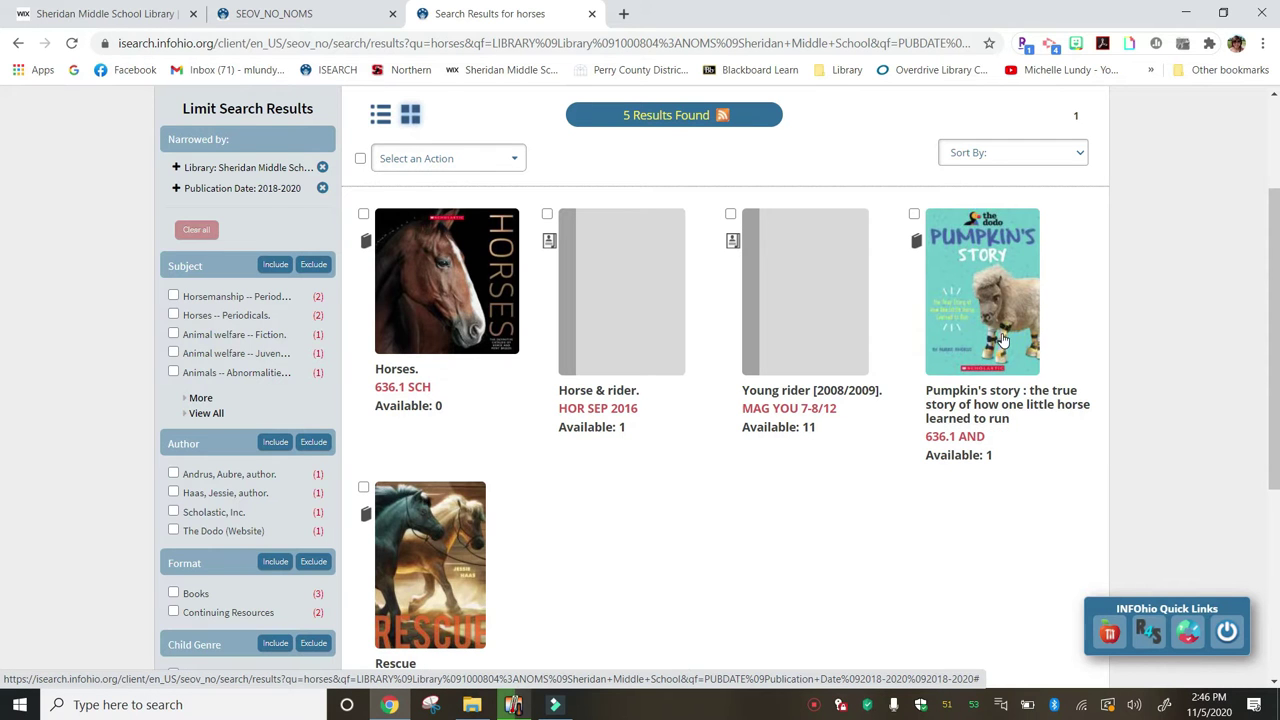
scroll(700, 312, up, 1)
scroll(700, 312, down, 1)
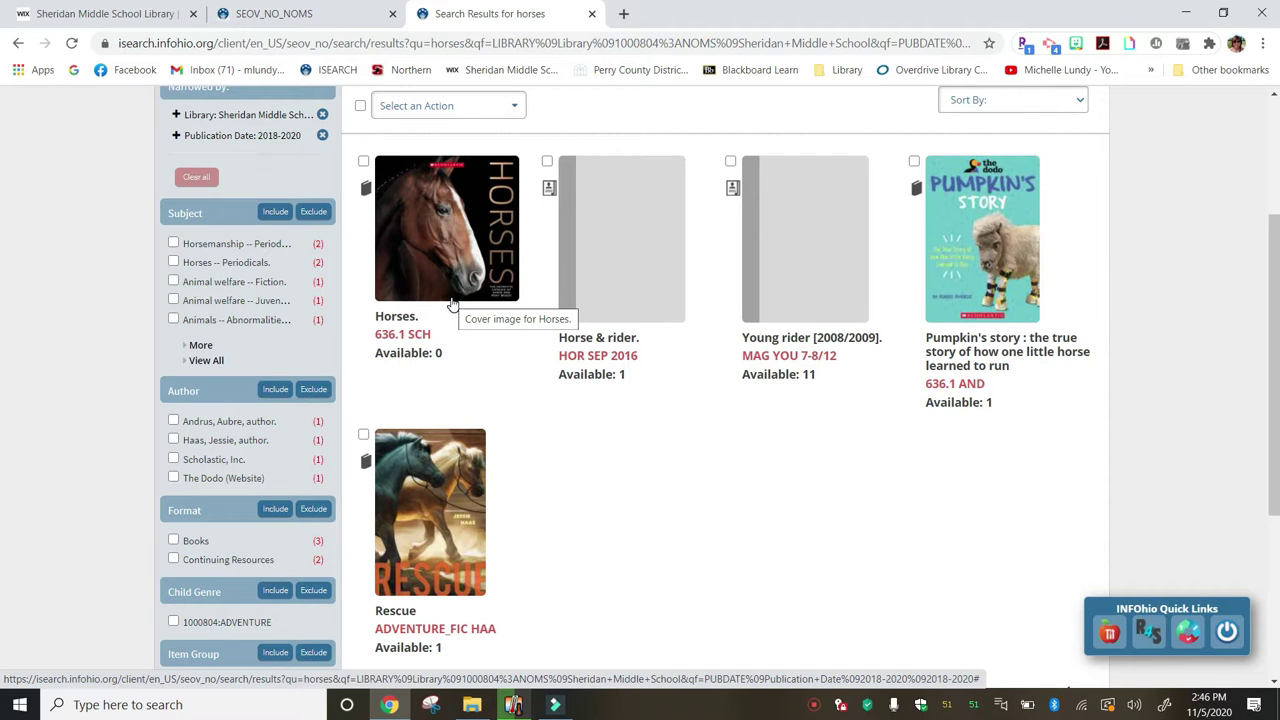
scroll(452, 304, up, 2)
scroll(452, 304, down, 4)
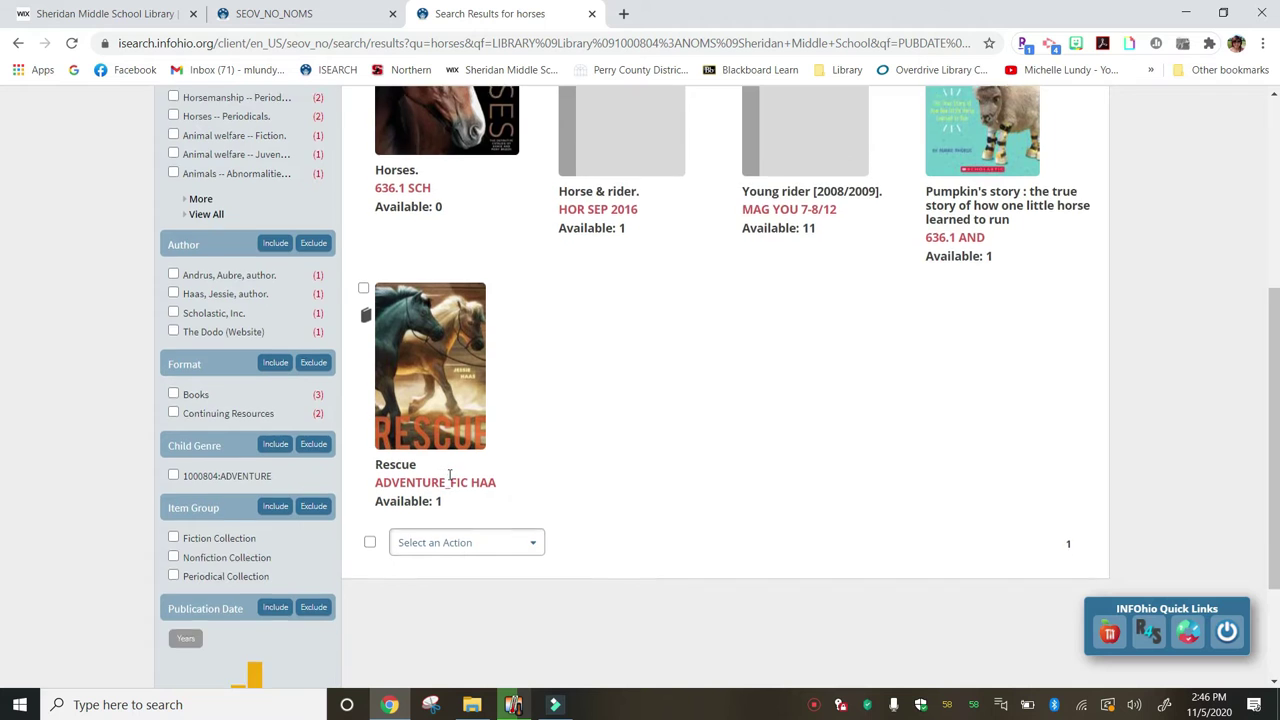
scroll(426, 481, up, 1)
scroll(699, 419, up, 1)
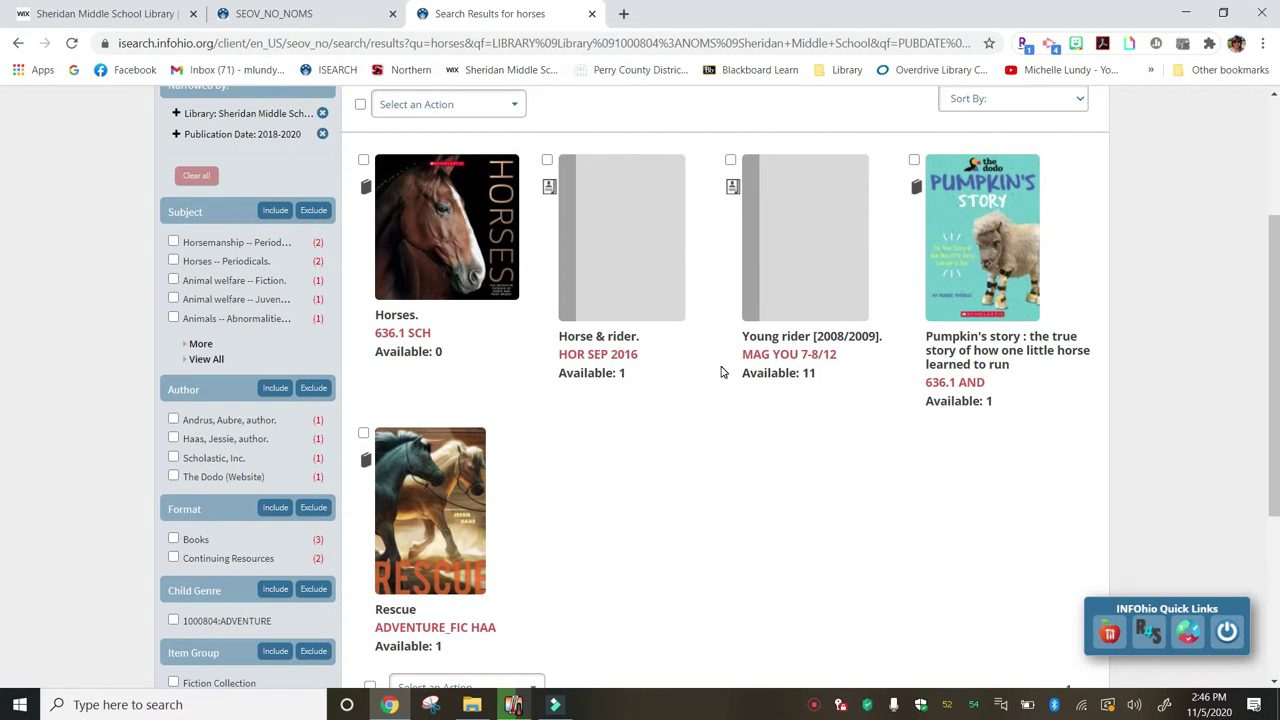
scroll(770, 372, down, 1)
scroll(770, 372, up, 2)
scroll(770, 373, up, 1)
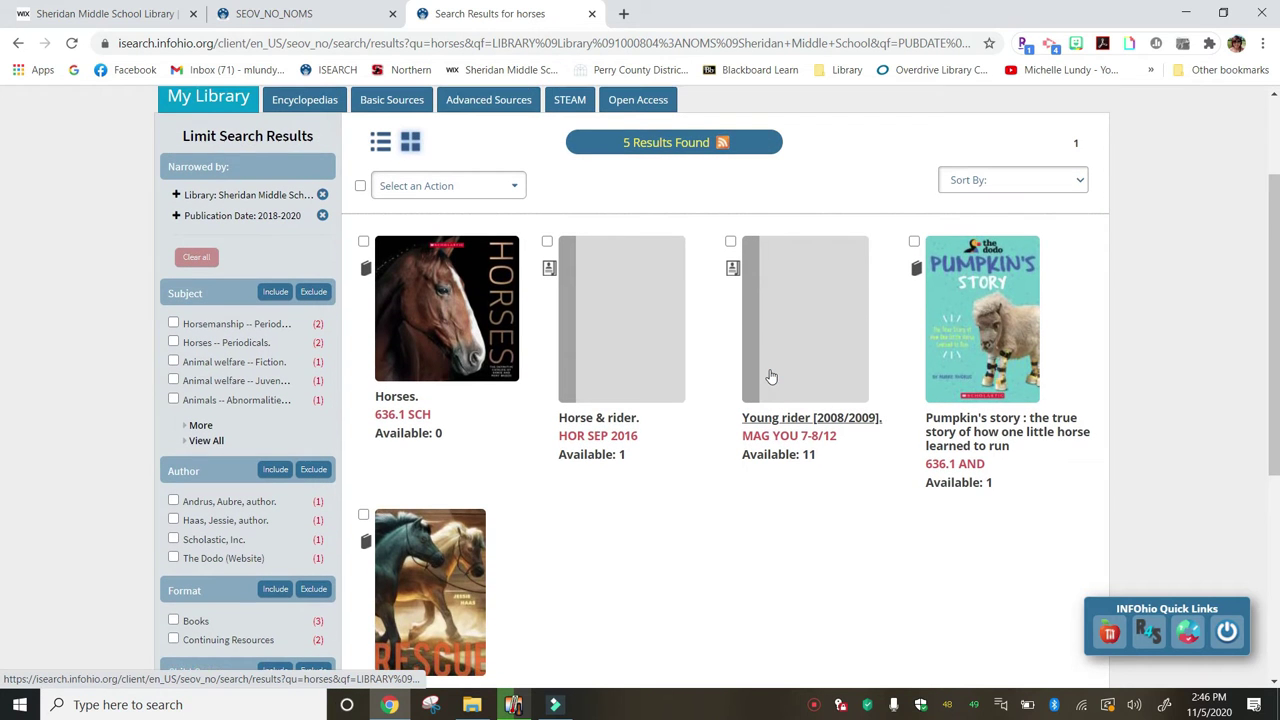
scroll(771, 376, up, 1)
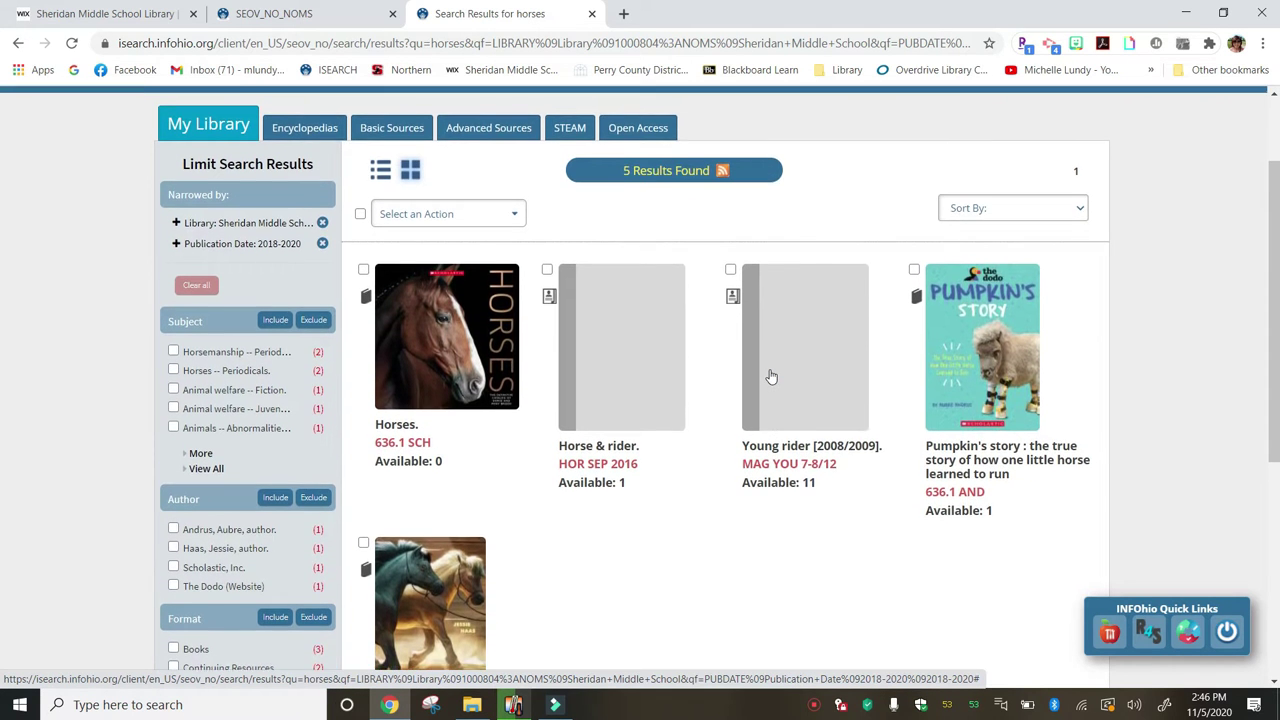
Step: Remove the 2018-2020 publication date limit and skim the wider Sheridan Middle School horses results
scroll(771, 376, down, 3)
scroll(770, 375, down, 5)
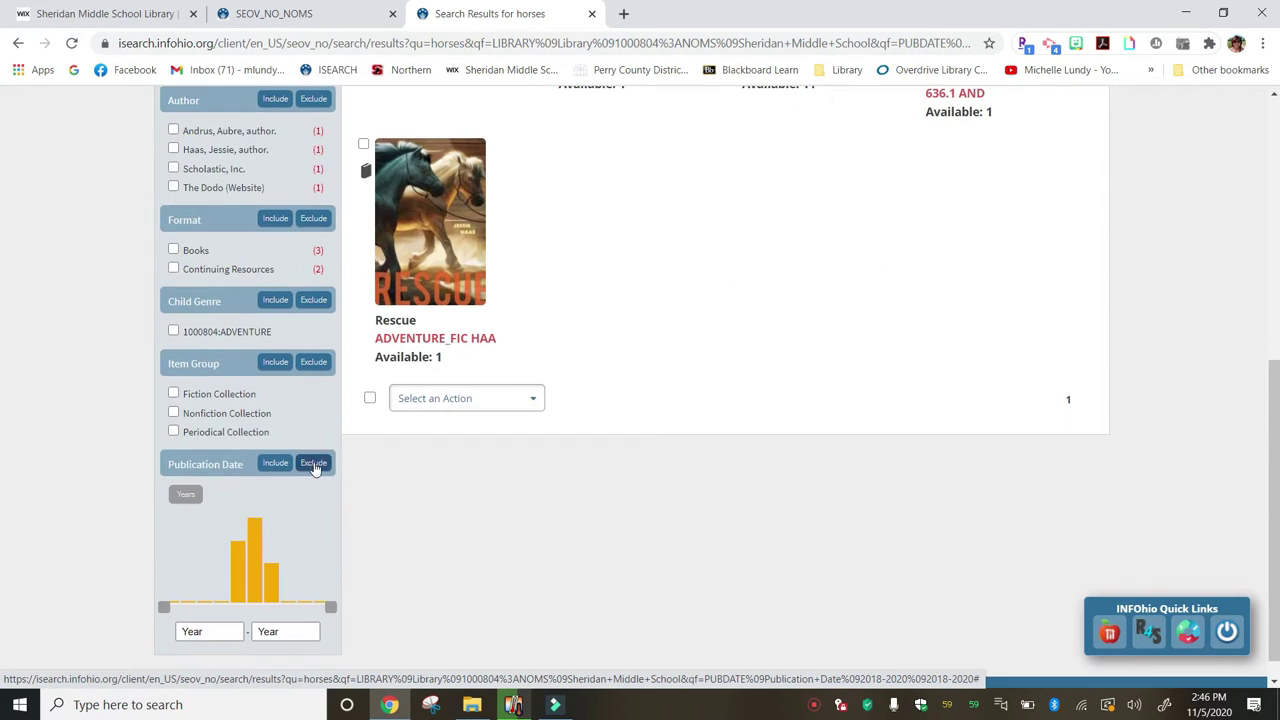
scroll(713, 318, up, 10)
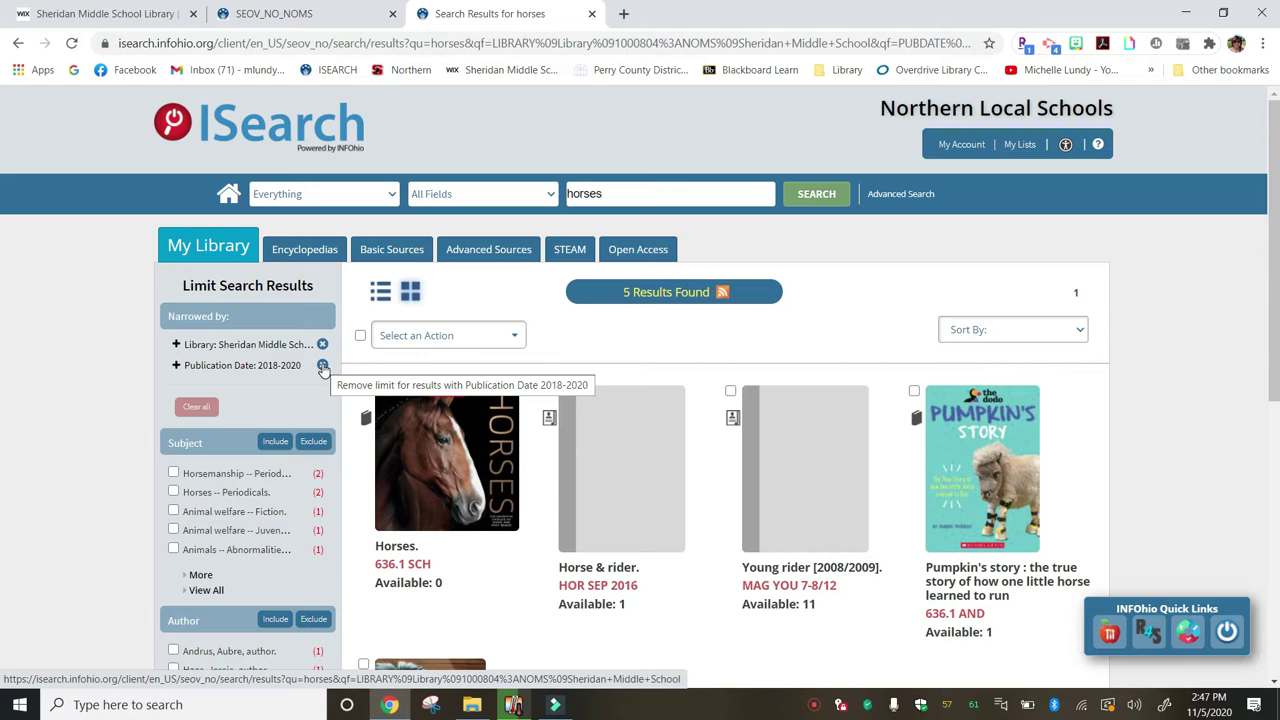
click(322, 367)
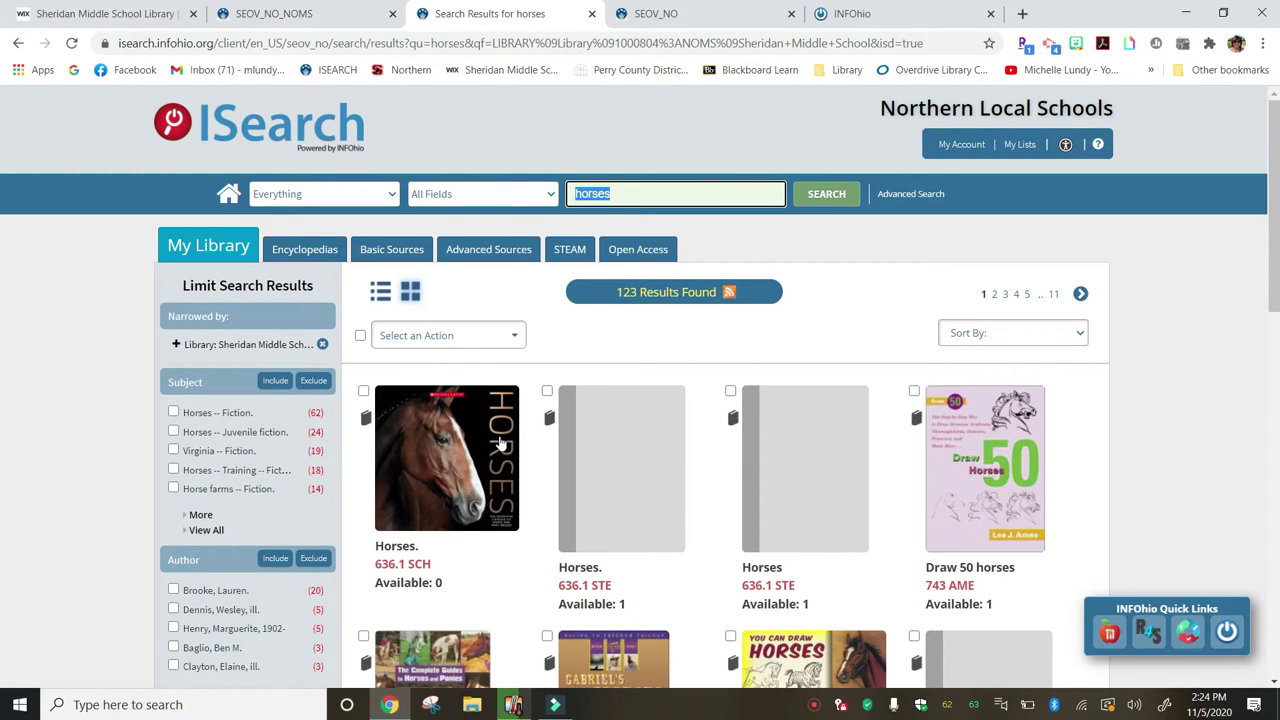
scroll(500, 443, down, 3)
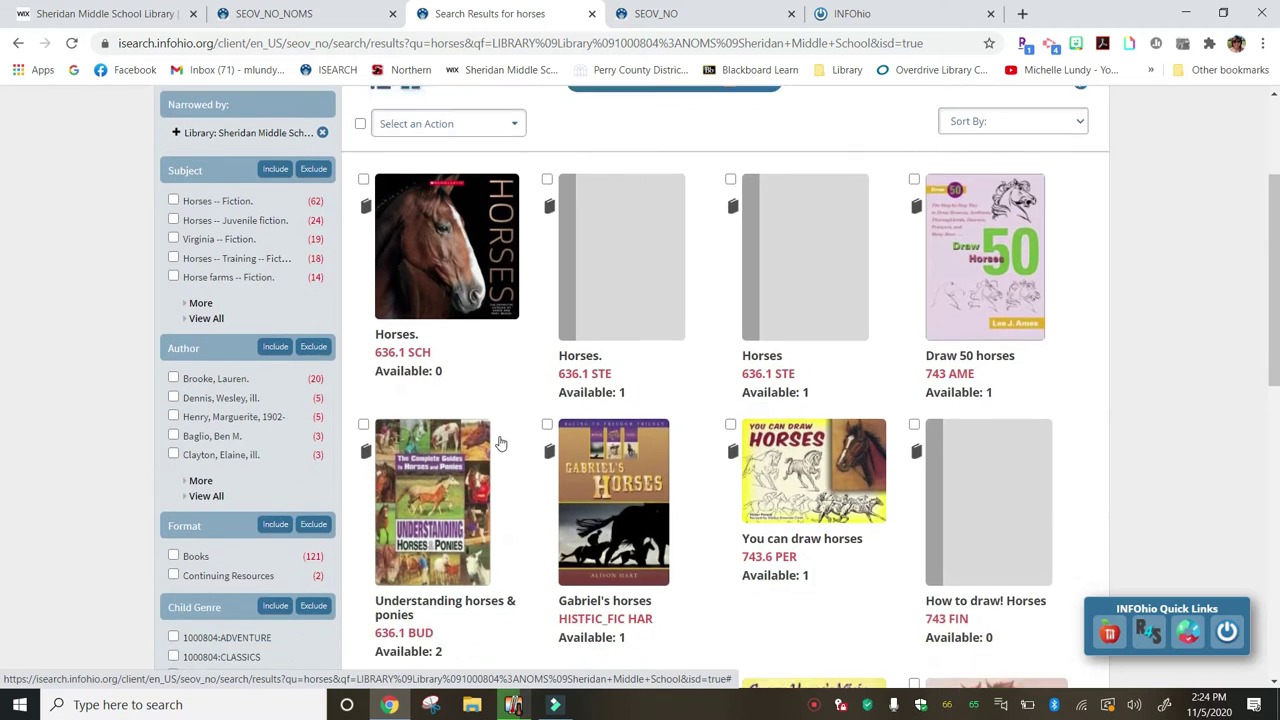
scroll(500, 443, up, 3)
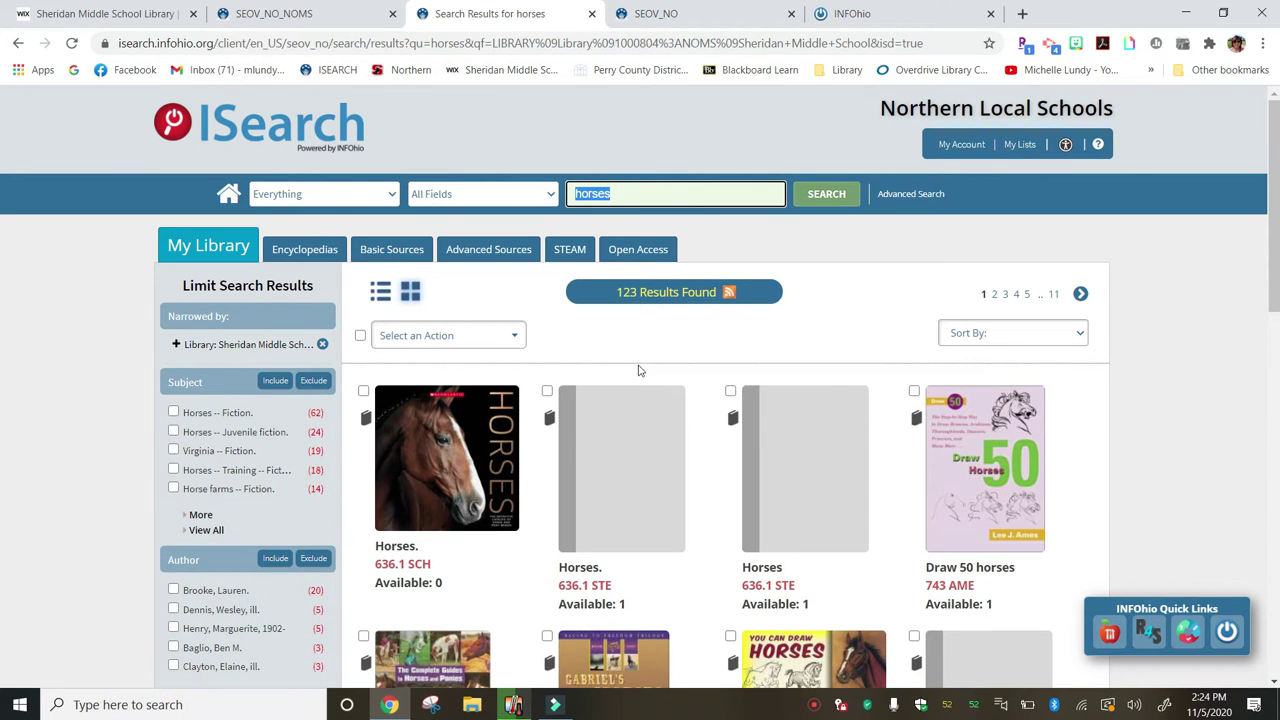
scroll(640, 370, down, 5)
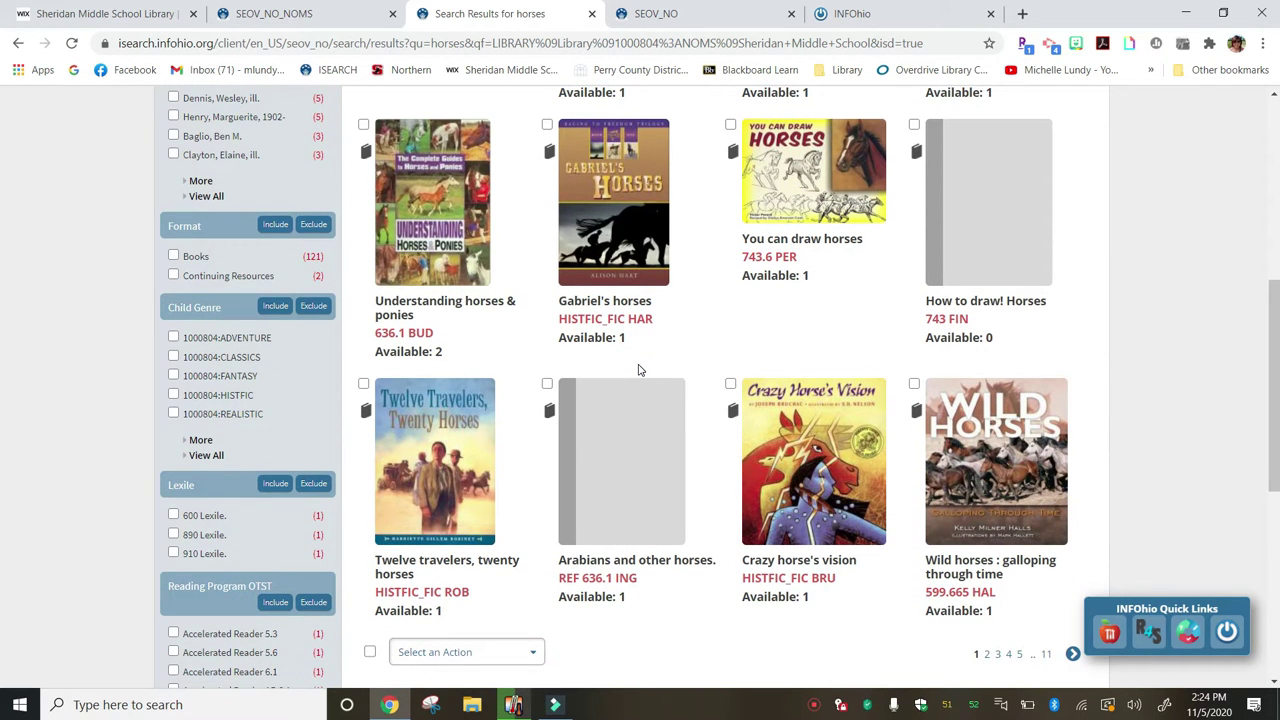
scroll(640, 370, up, 5)
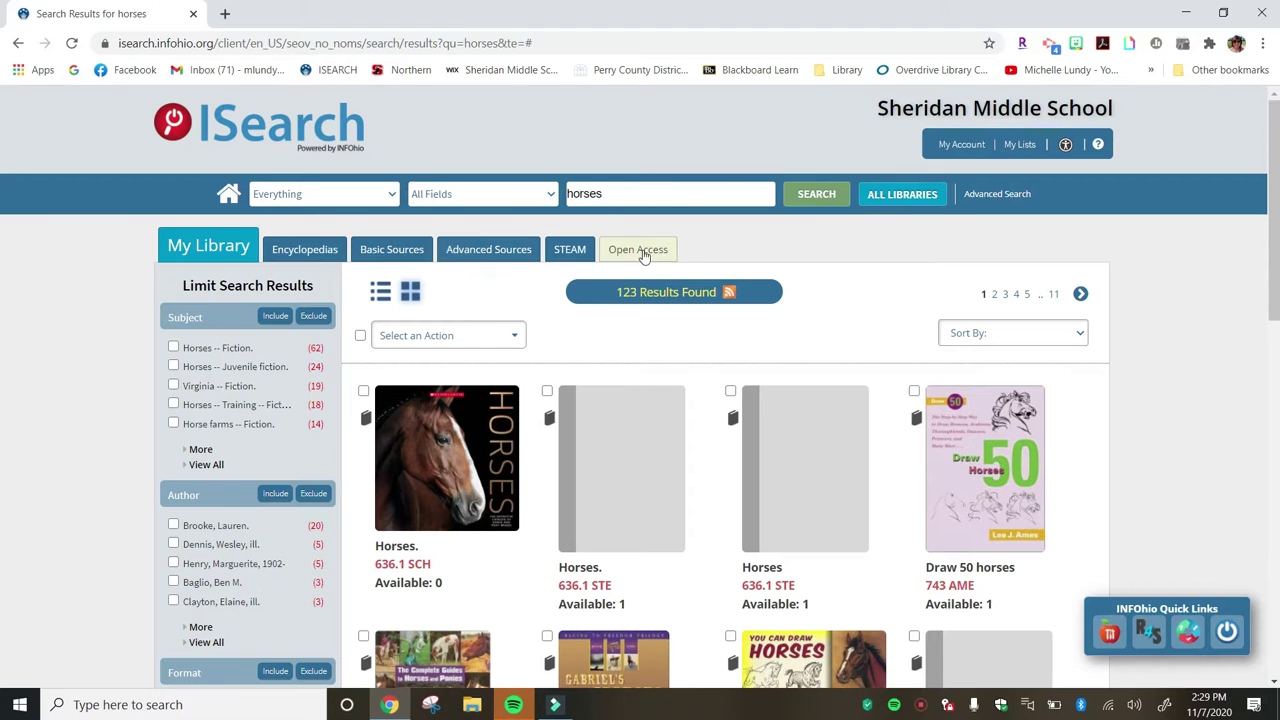
Step: Switch to the encyclopedia results for horses and expand the complete list of publications
click(292, 257)
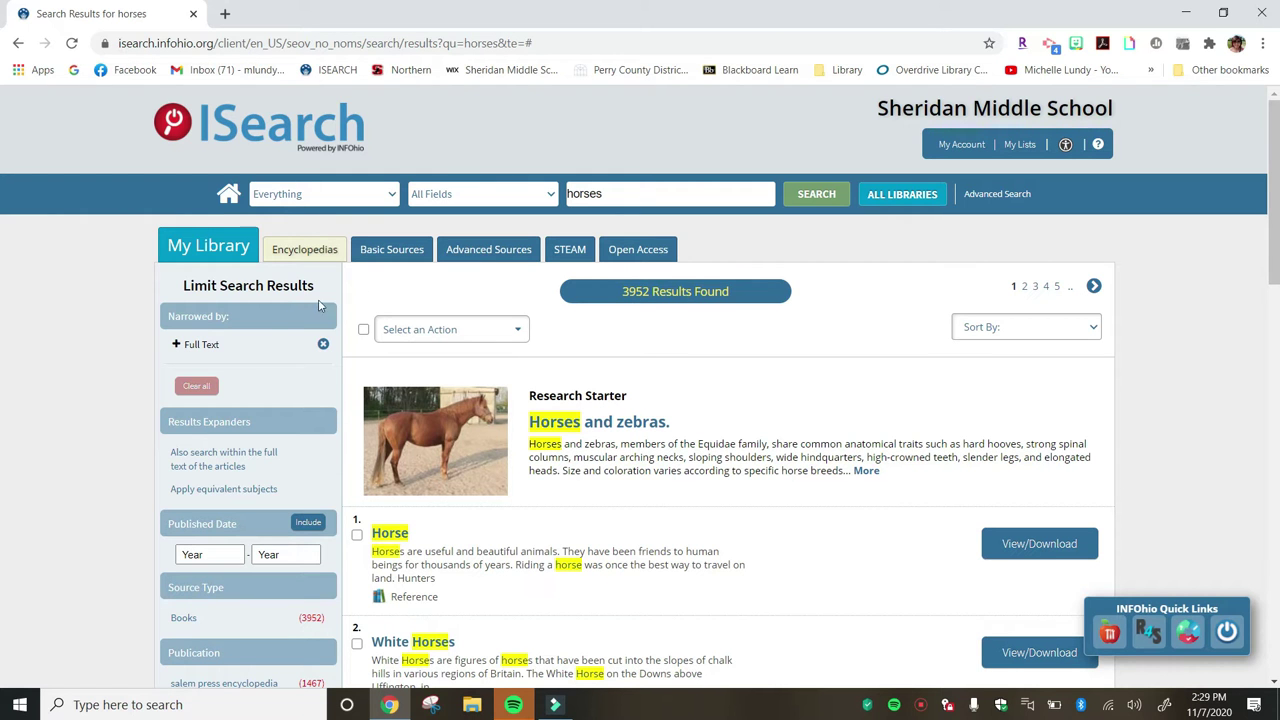
scroll(241, 365, down, 3)
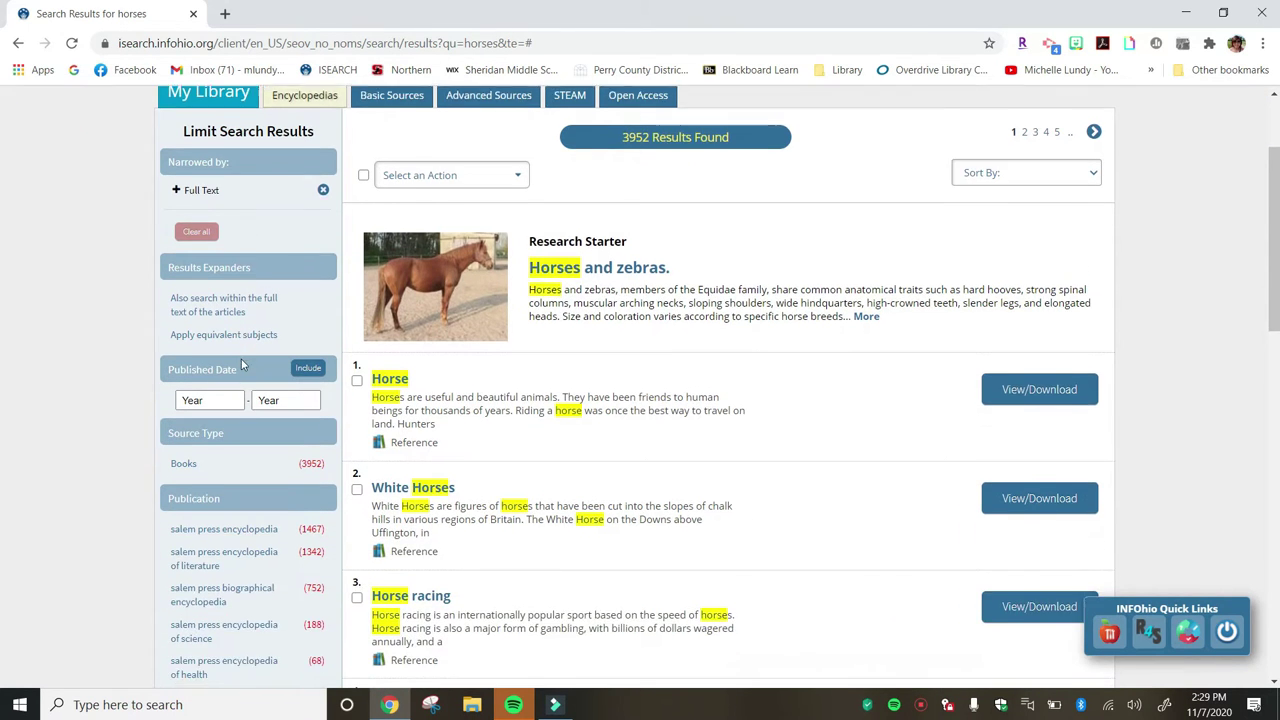
scroll(241, 365, down, 2)
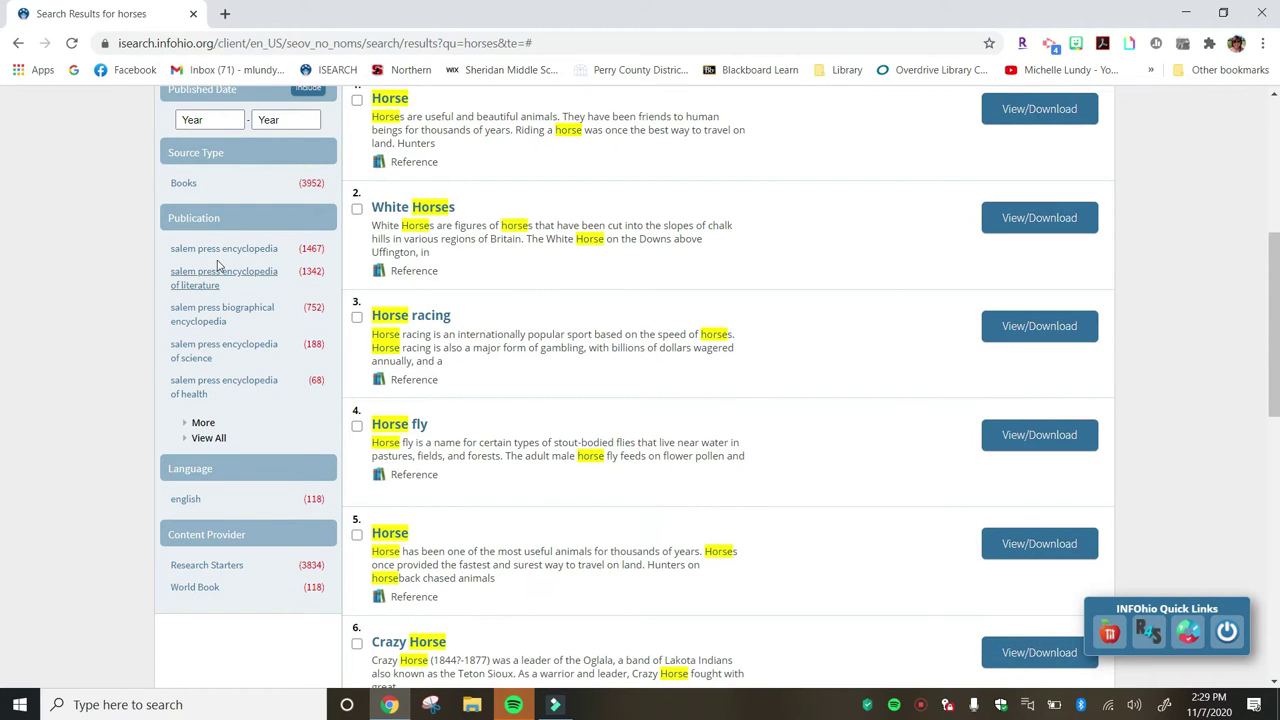
click(205, 440)
scroll(204, 440, down, 3)
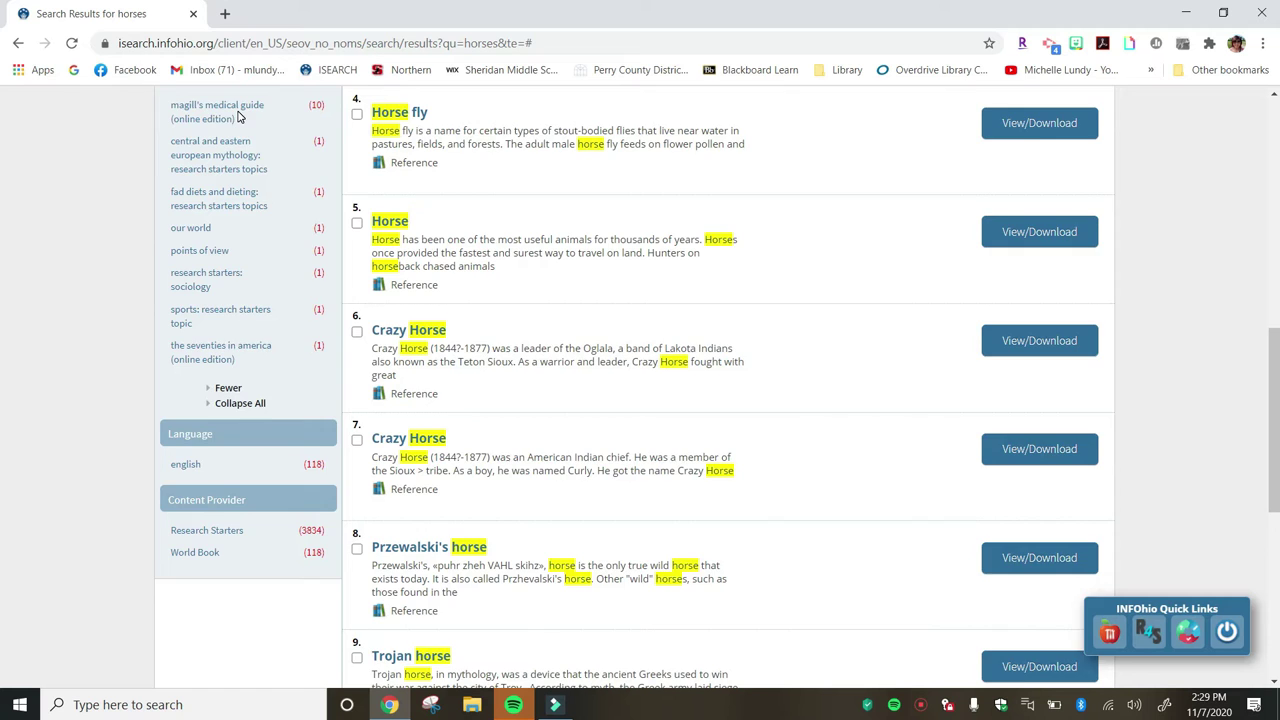
scroll(238, 117, up, 2)
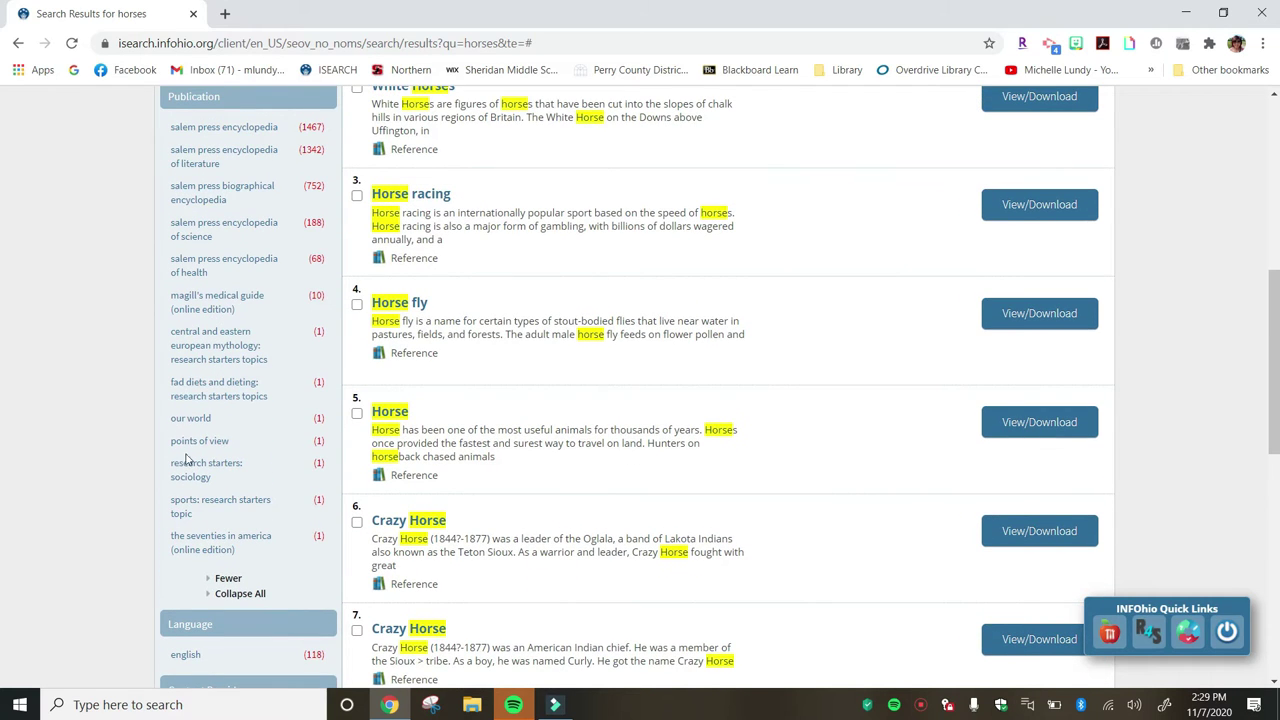
Step: Limit the encyclopedia results to the World Book content provider
scroll(184, 468, down, 3)
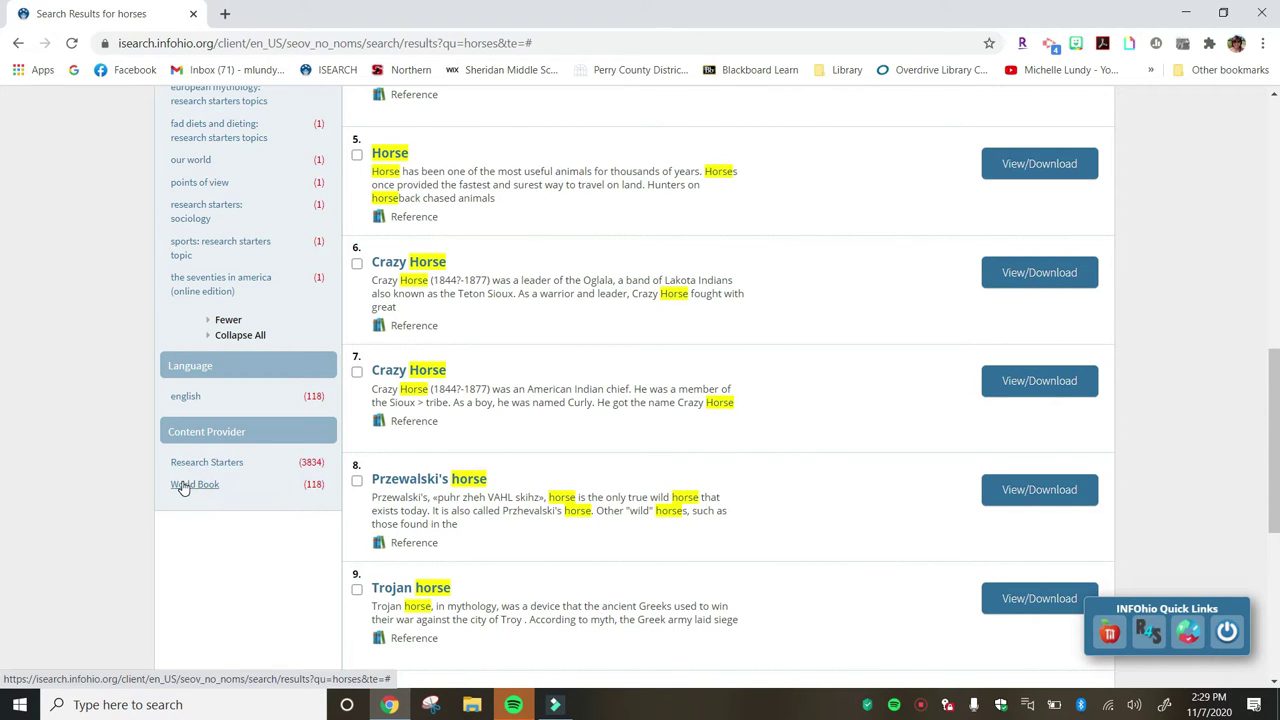
click(183, 486)
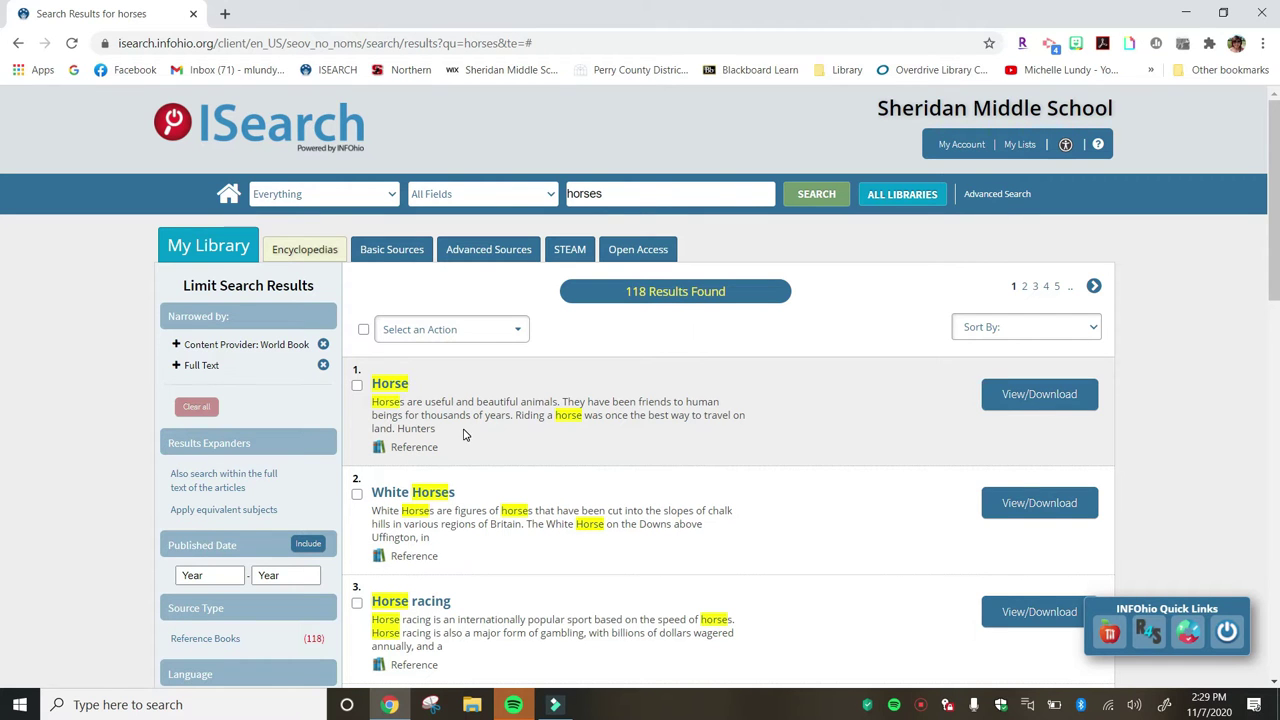
scroll(464, 433, down, 2)
scroll(466, 430, up, 1)
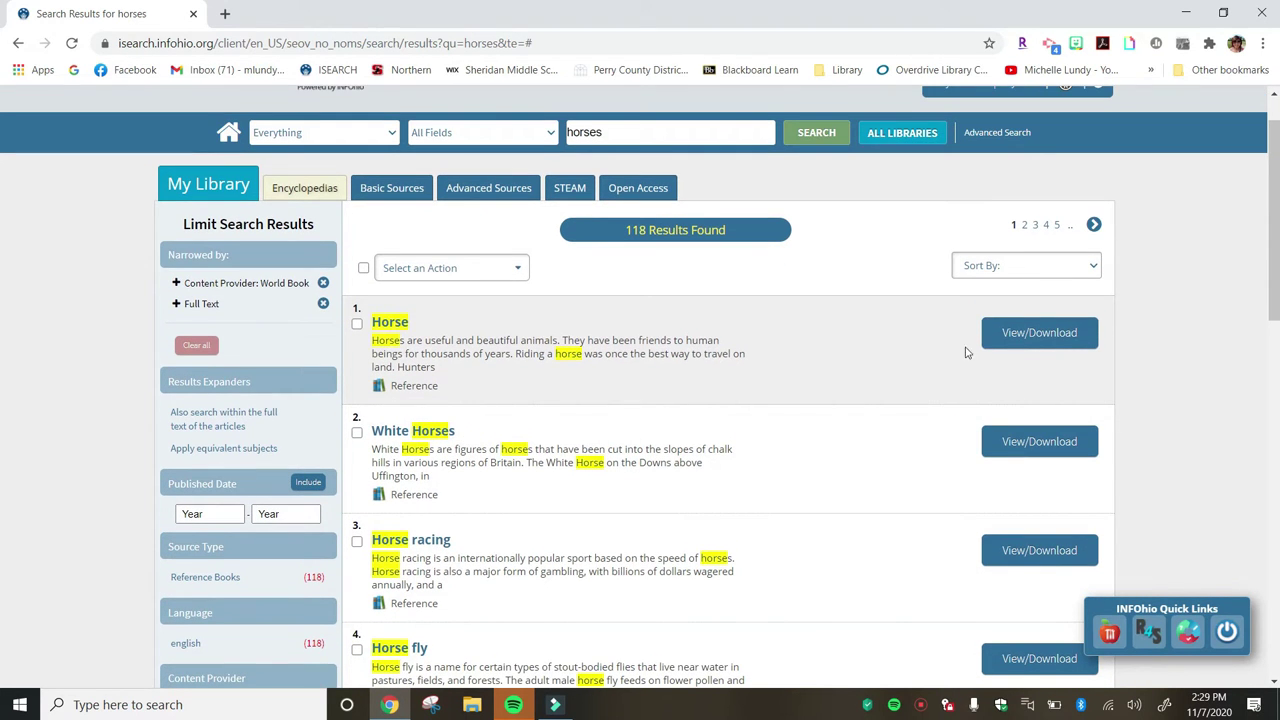
Step: Open the record of the first "Horse" entry and its full text in World Book Kids
click(1050, 340)
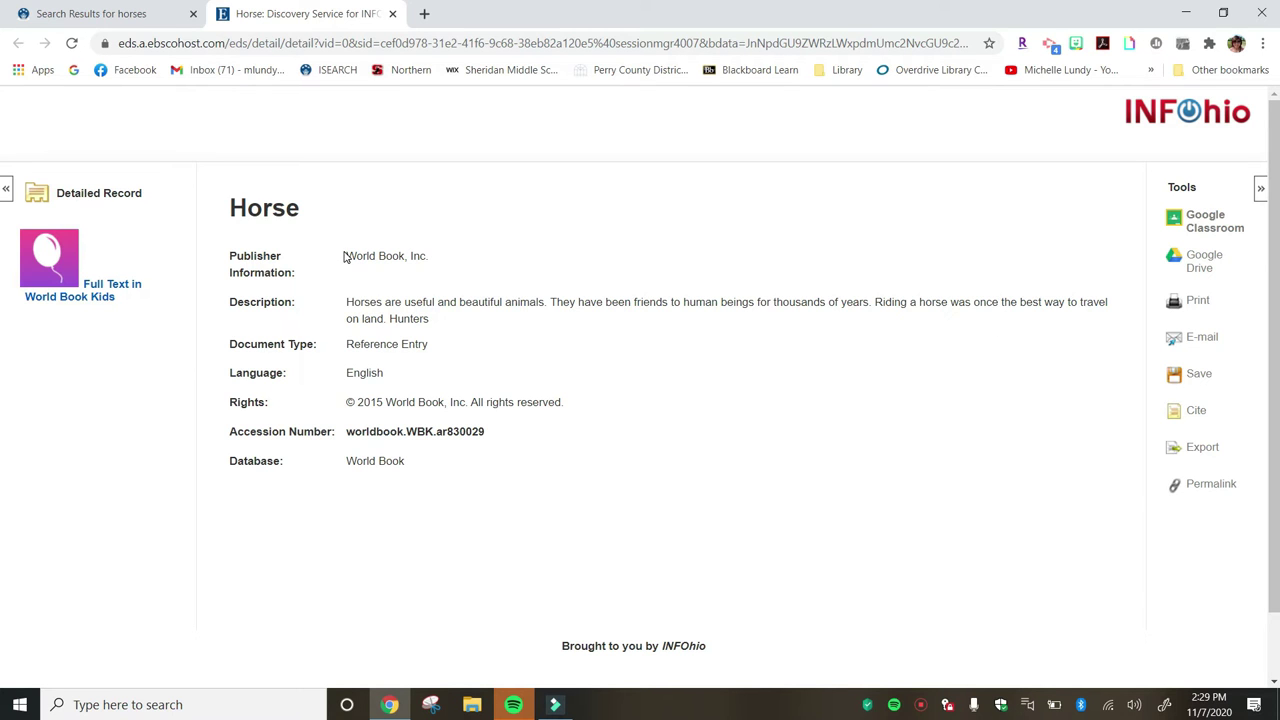
scroll(374, 422, down, 1)
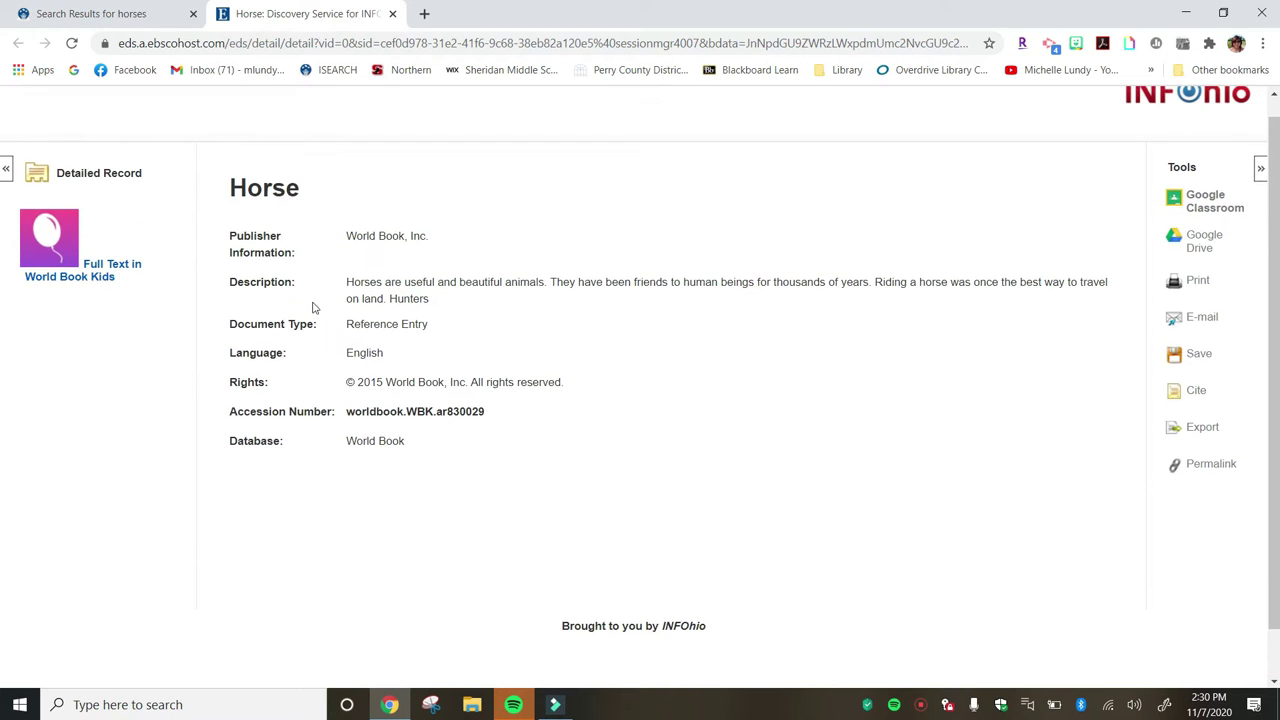
click(130, 266)
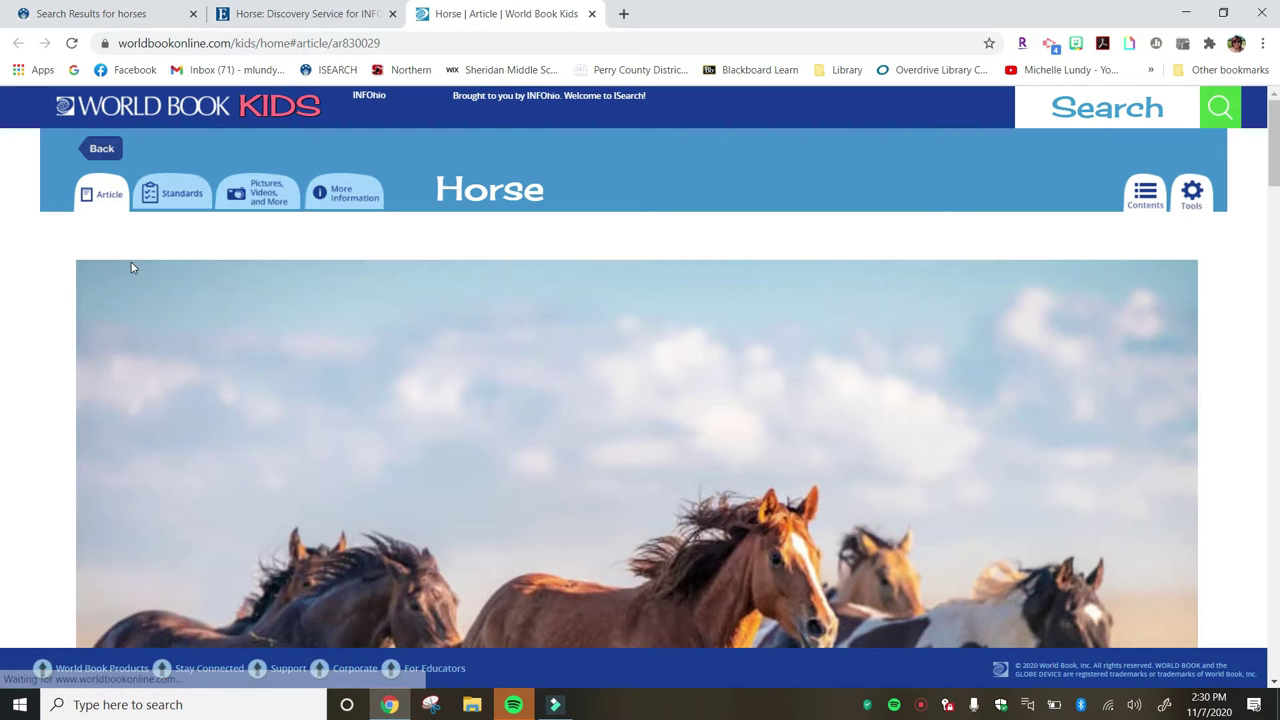
Step: Look through the World Book Kids "Horse" article, including its pictures and text sections, and return to its beginning
scroll(131, 265, down, 5)
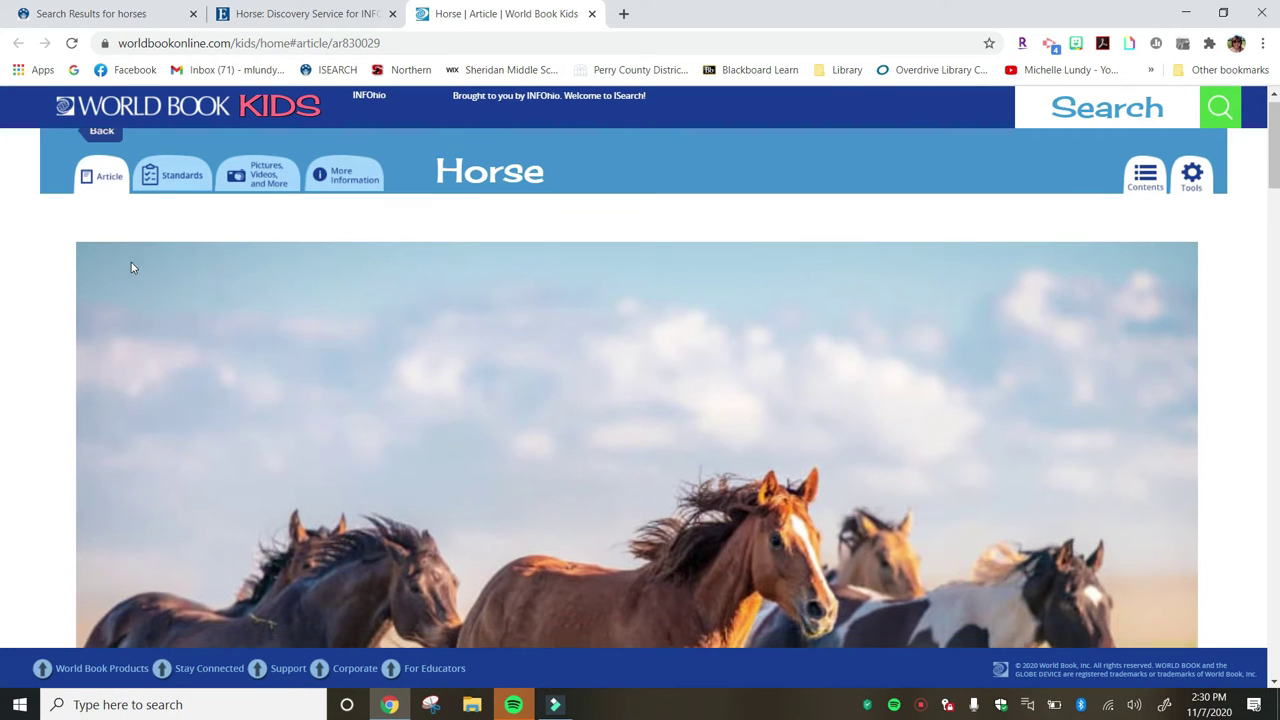
scroll(131, 266, down, 6)
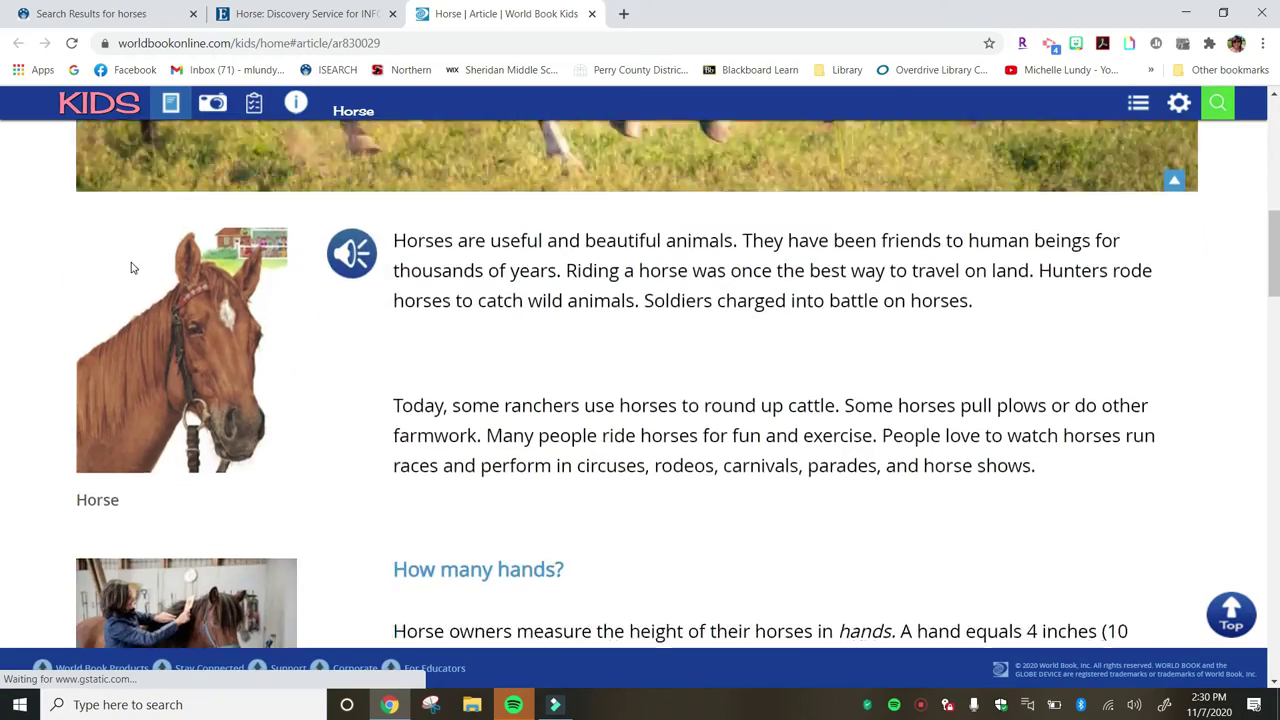
scroll(131, 268, down, 4)
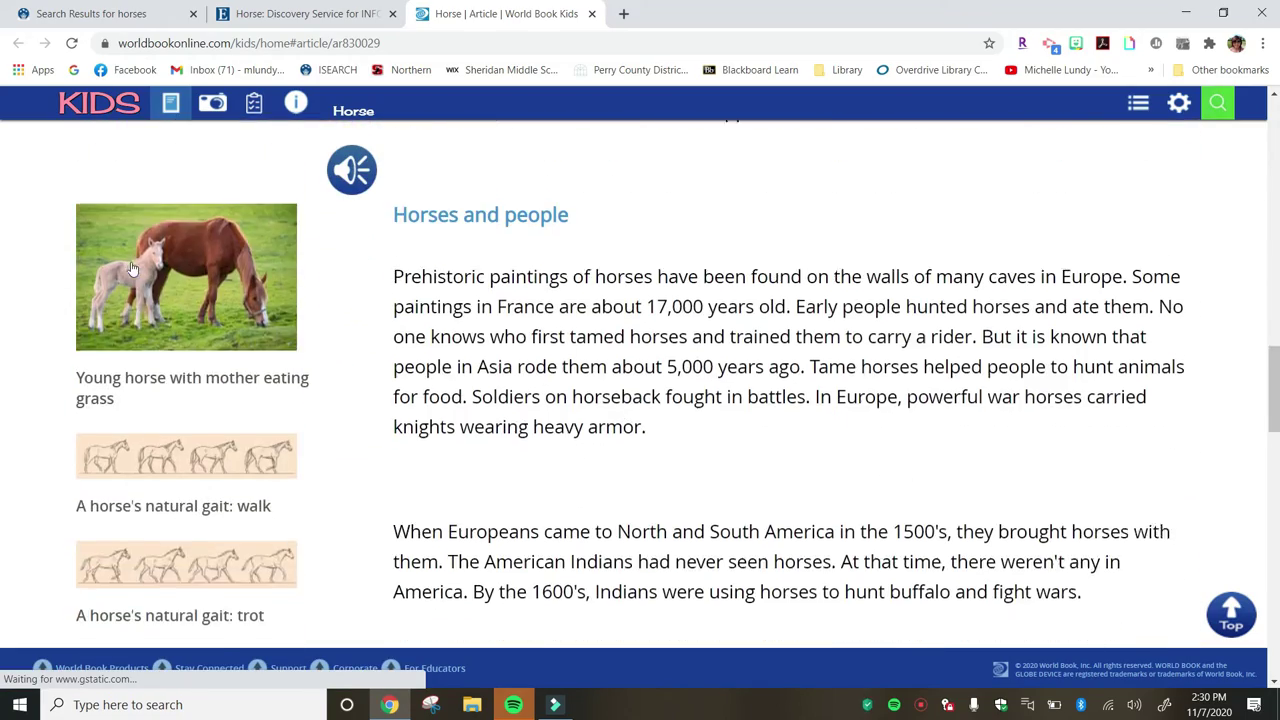
scroll(131, 268, up, 12)
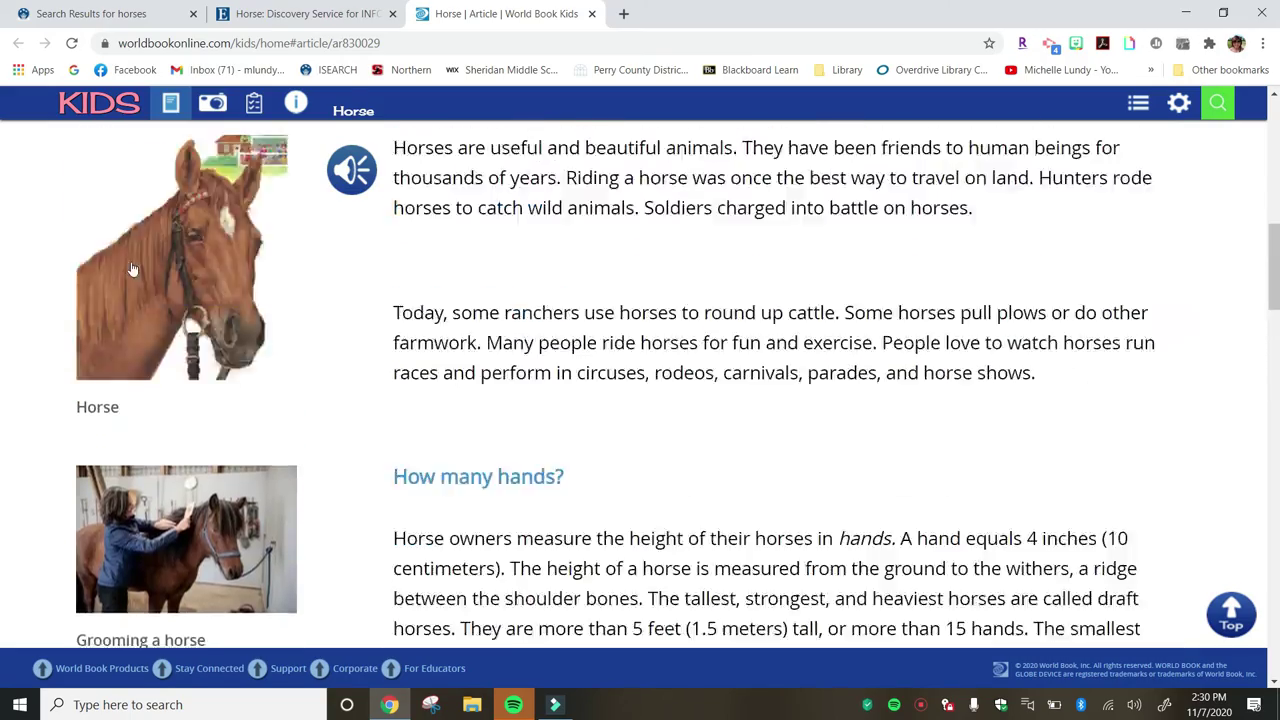
scroll(131, 262, up, 1)
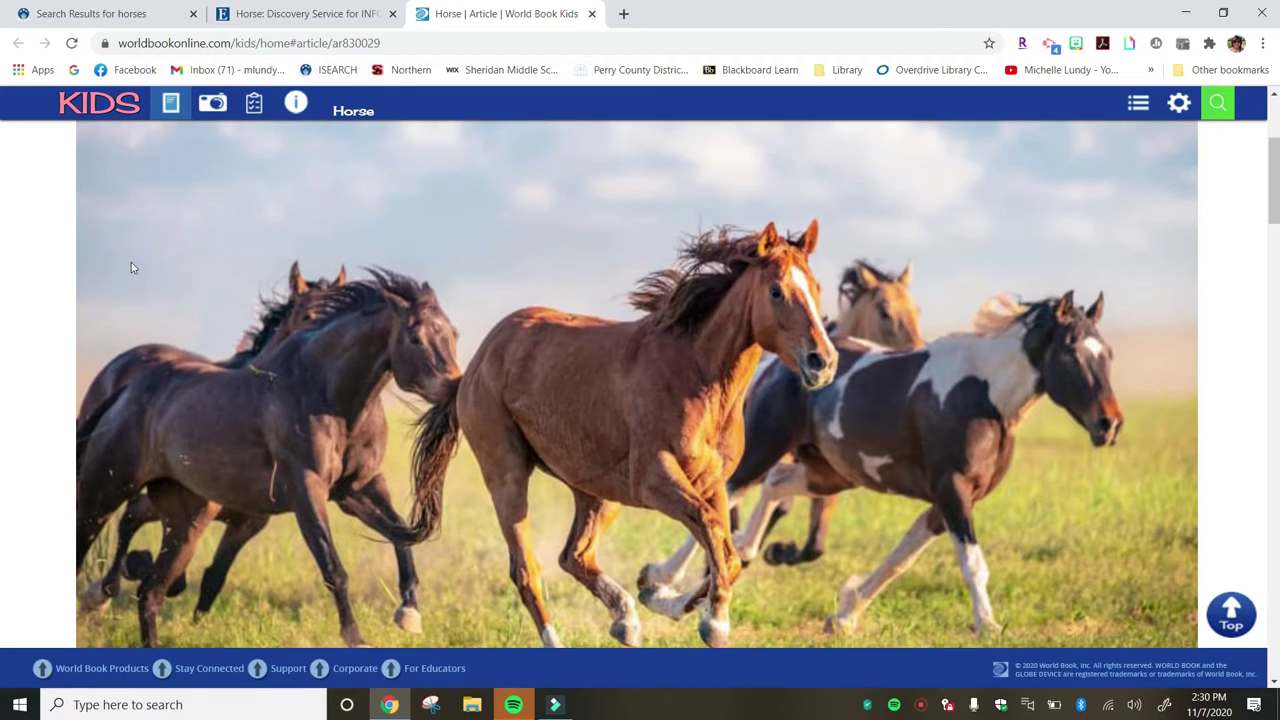
scroll(140, 290, down, 3)
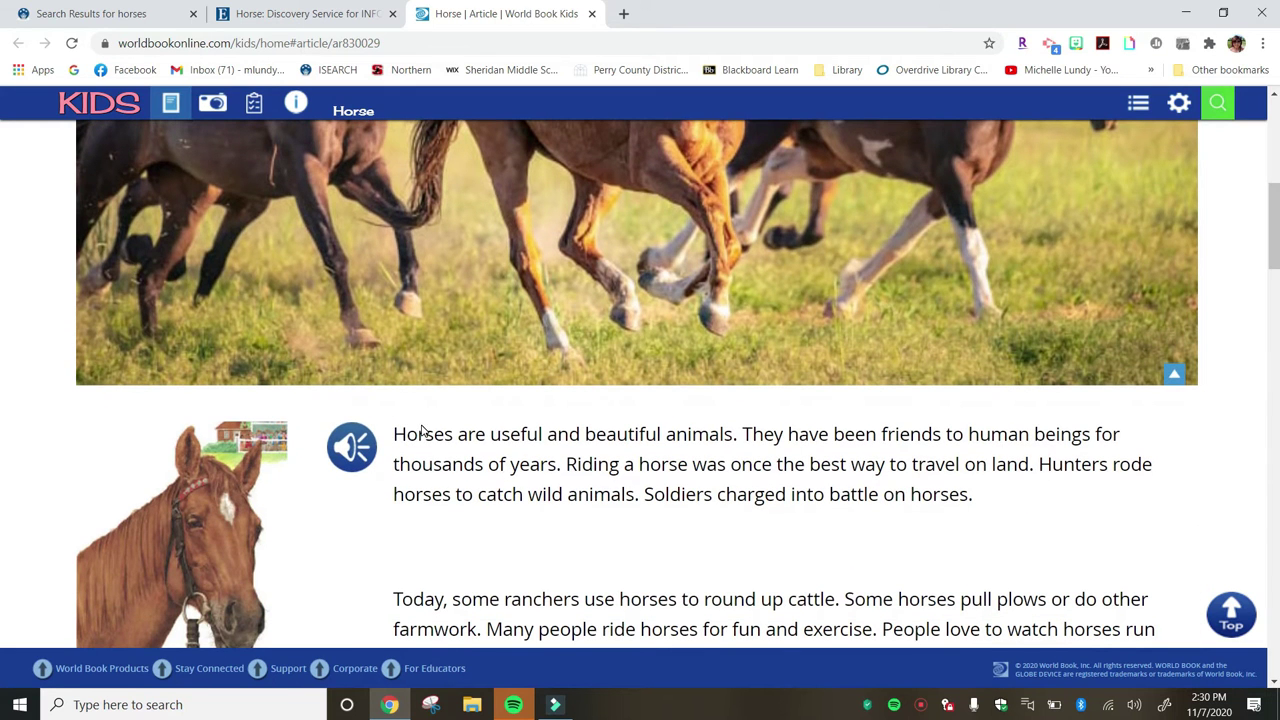
scroll(422, 430, down, 2)
scroll(422, 430, up, 6)
scroll(422, 430, up, 2)
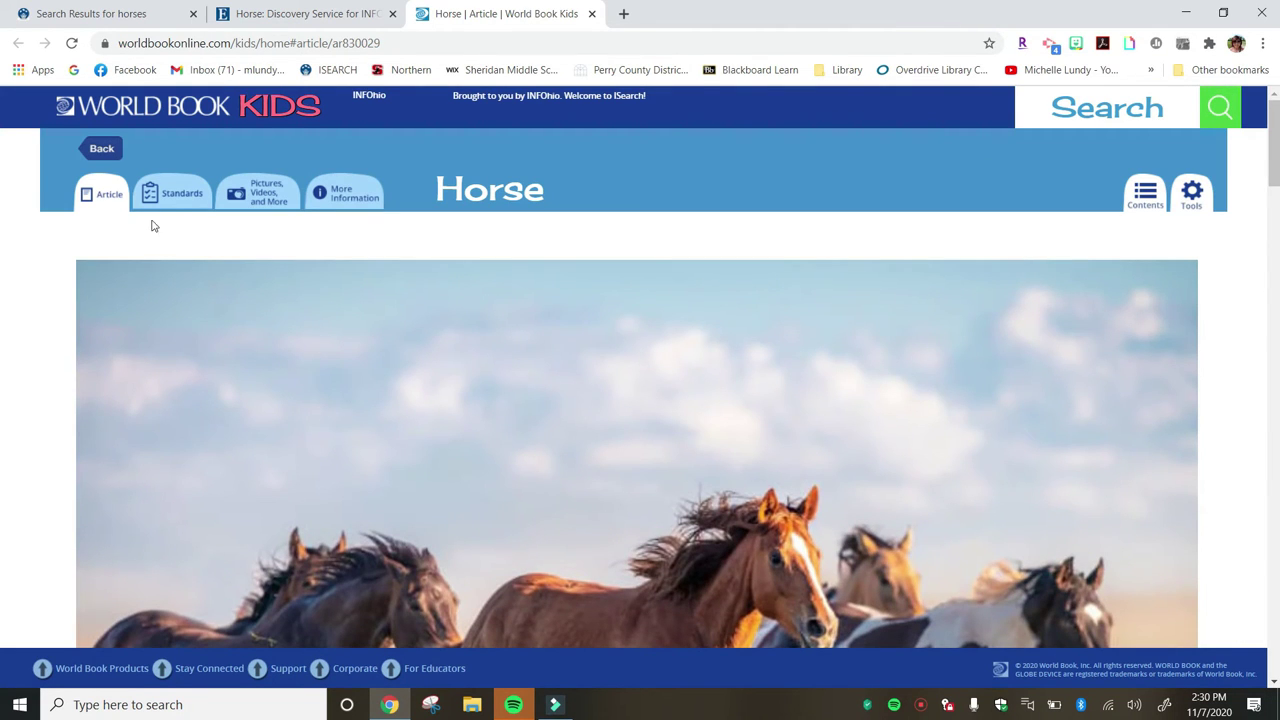
Step: View the horse article's pictures and videos, related articles and games, and return to the article text
click(254, 201)
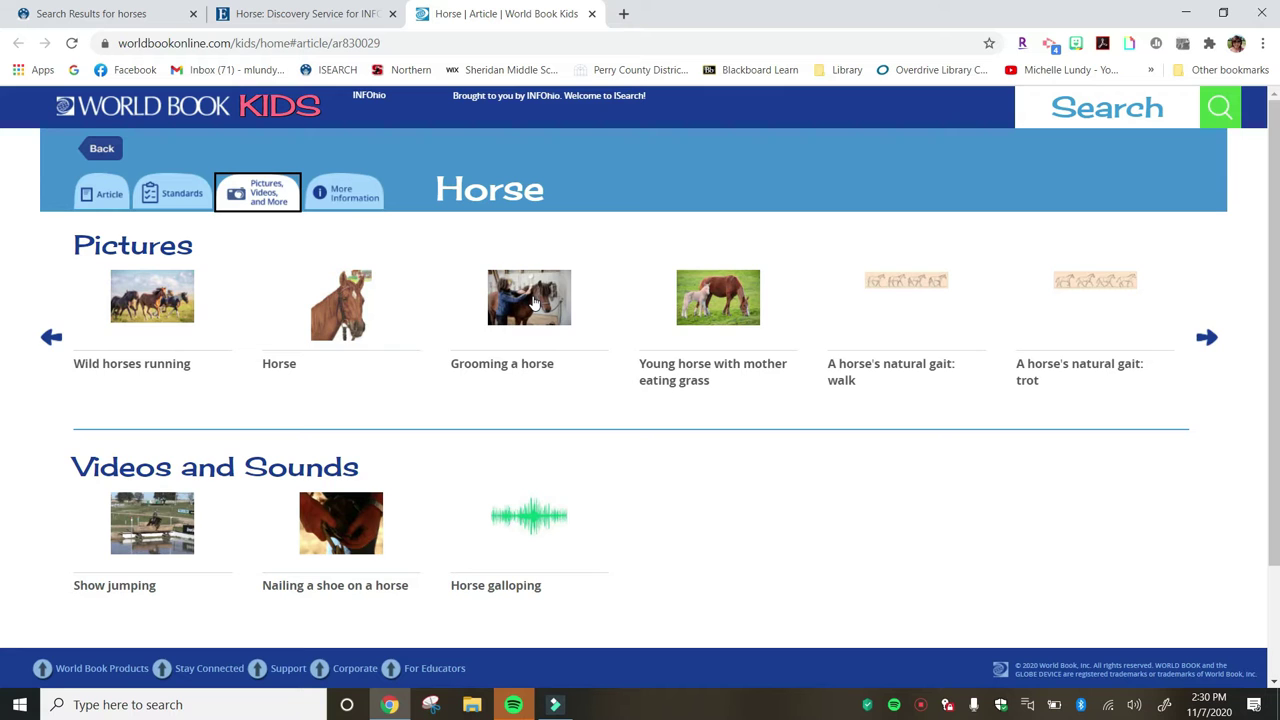
click(342, 191)
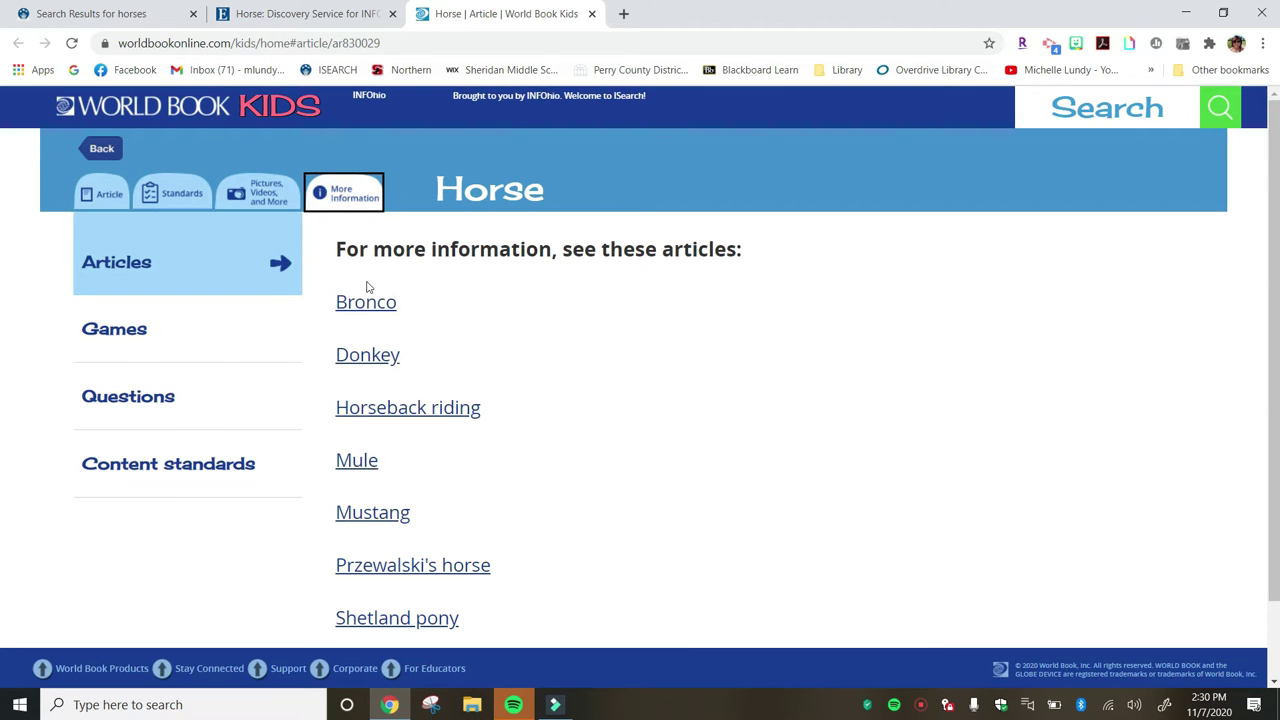
scroll(443, 380, down, 1)
scroll(446, 384, up, 1)
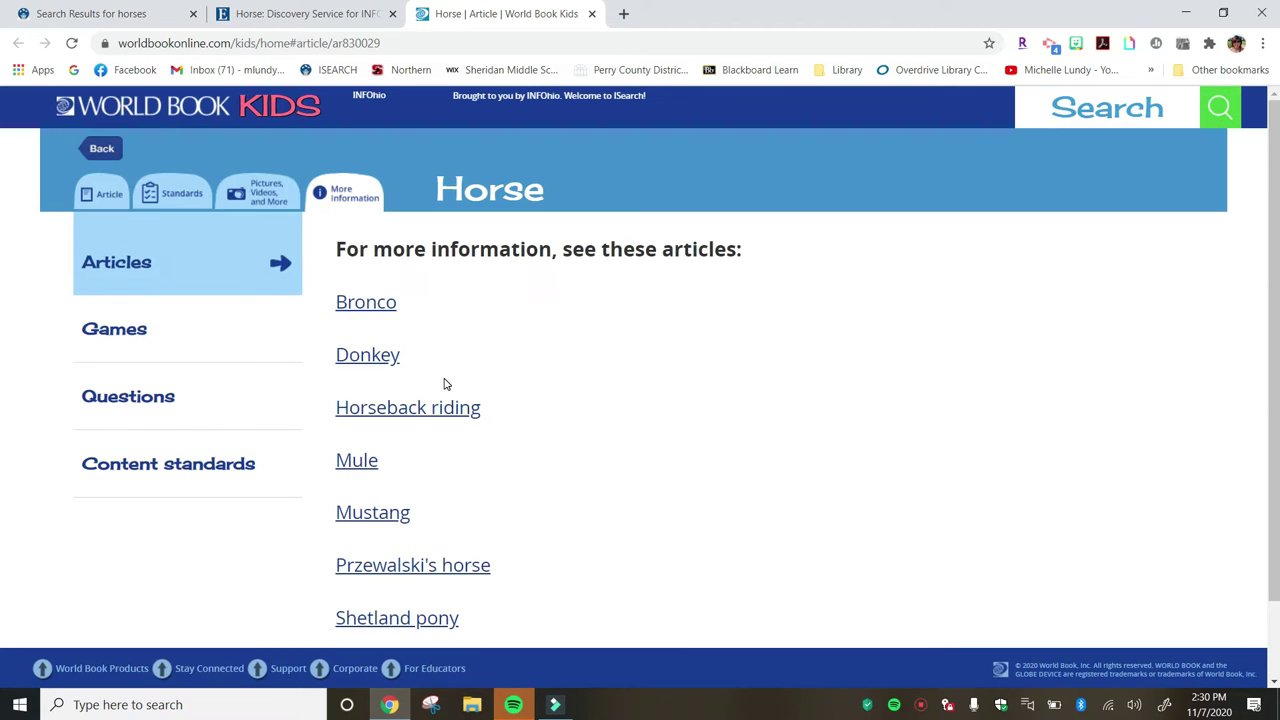
click(166, 349)
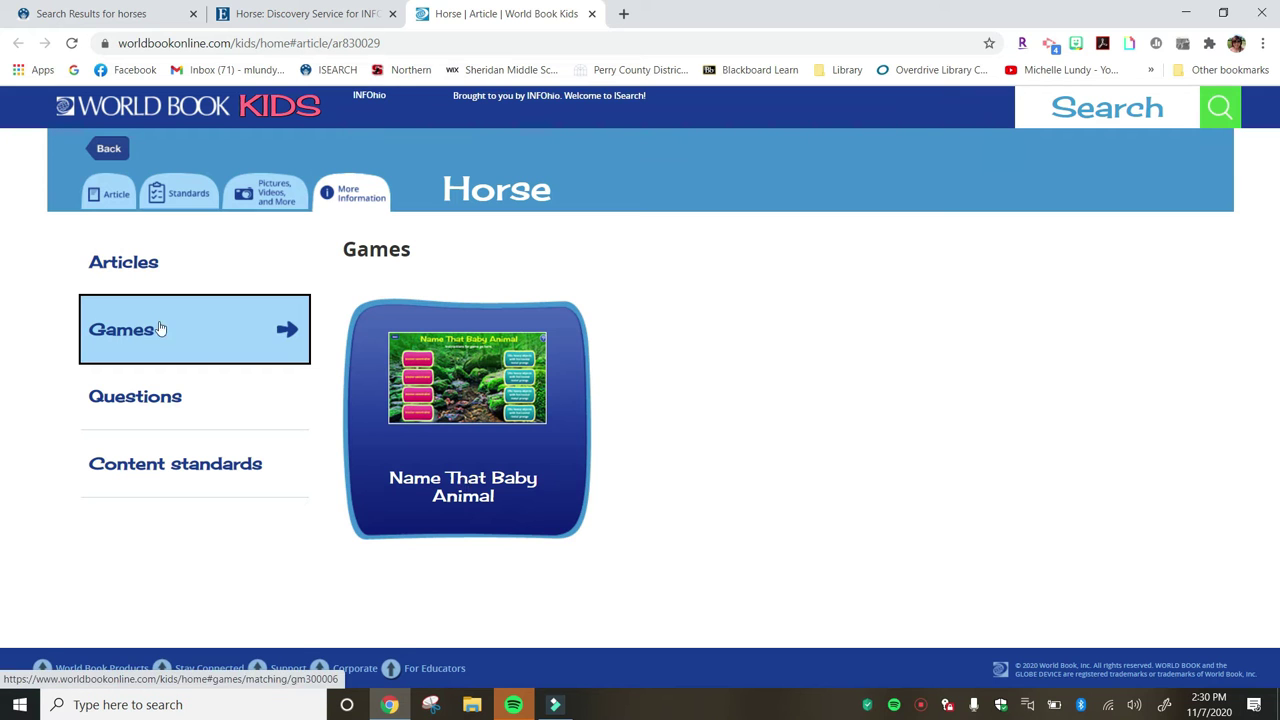
click(112, 194)
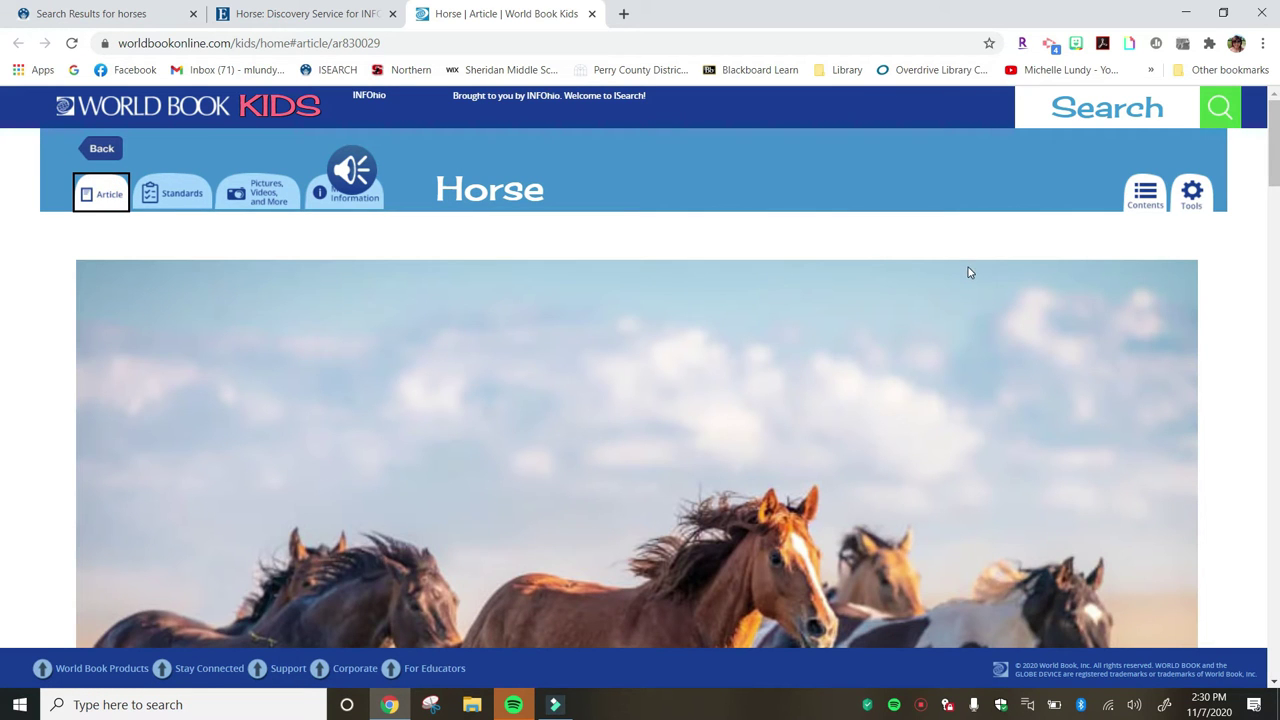
Step: Show the tools available for the horse article, close them, and return to the article's beginning
click(1208, 203)
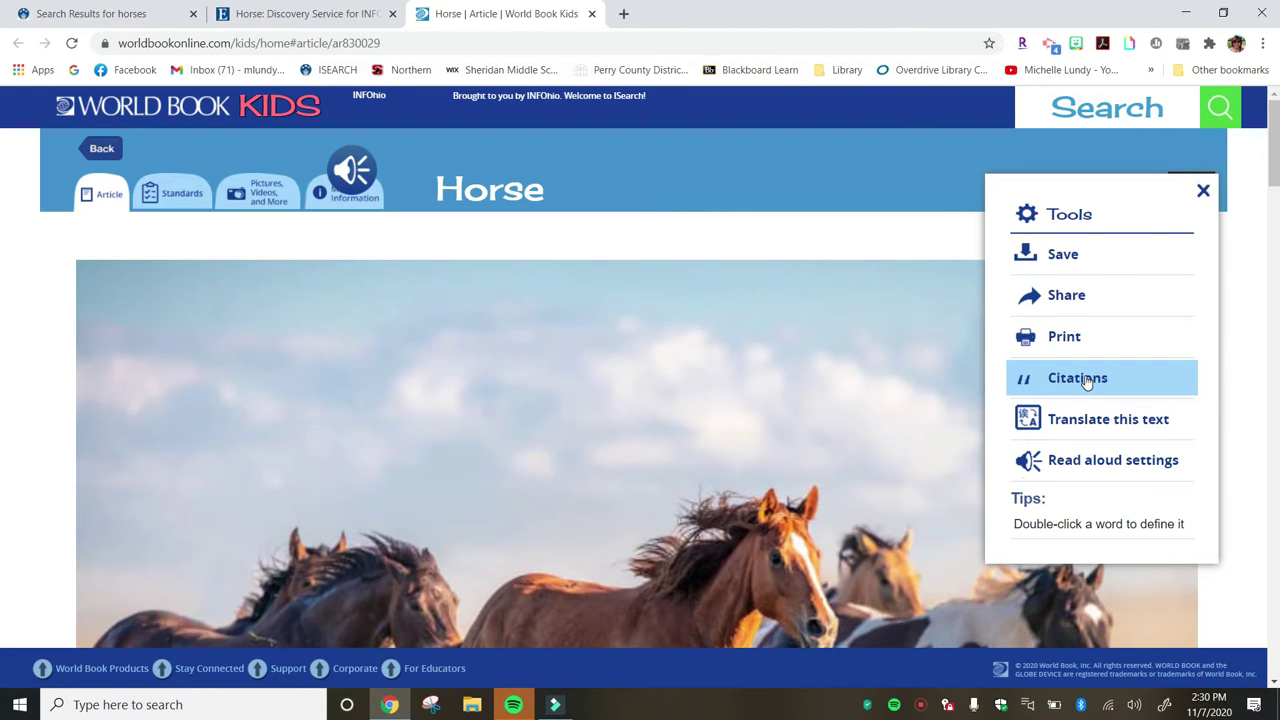
scroll(615, 517, down, 5)
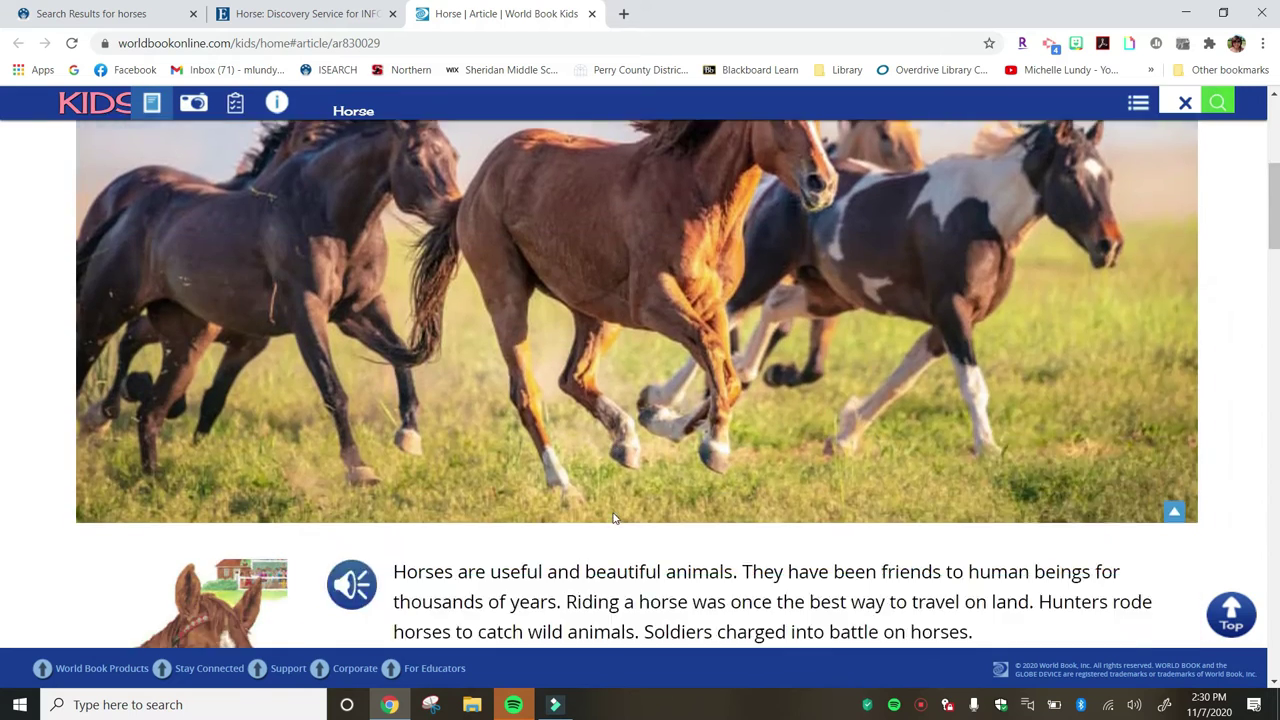
scroll(615, 517, down, 8)
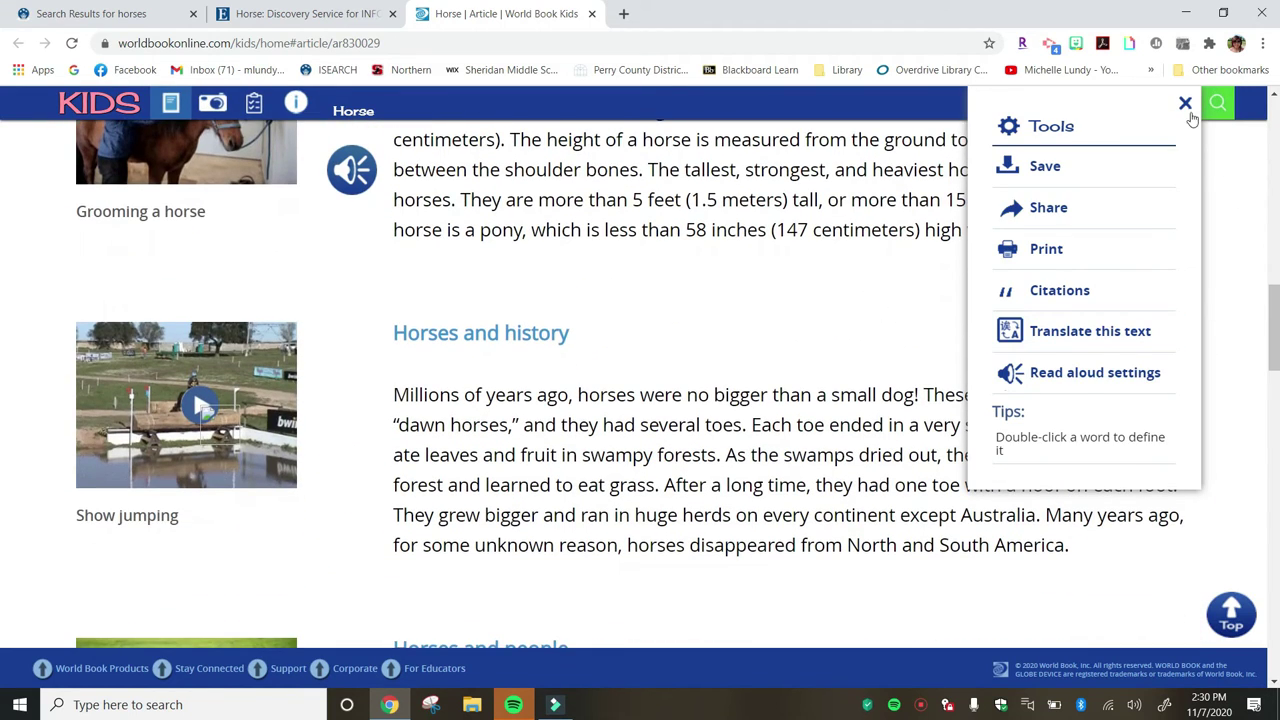
click(1186, 105)
scroll(437, 430, up, 10)
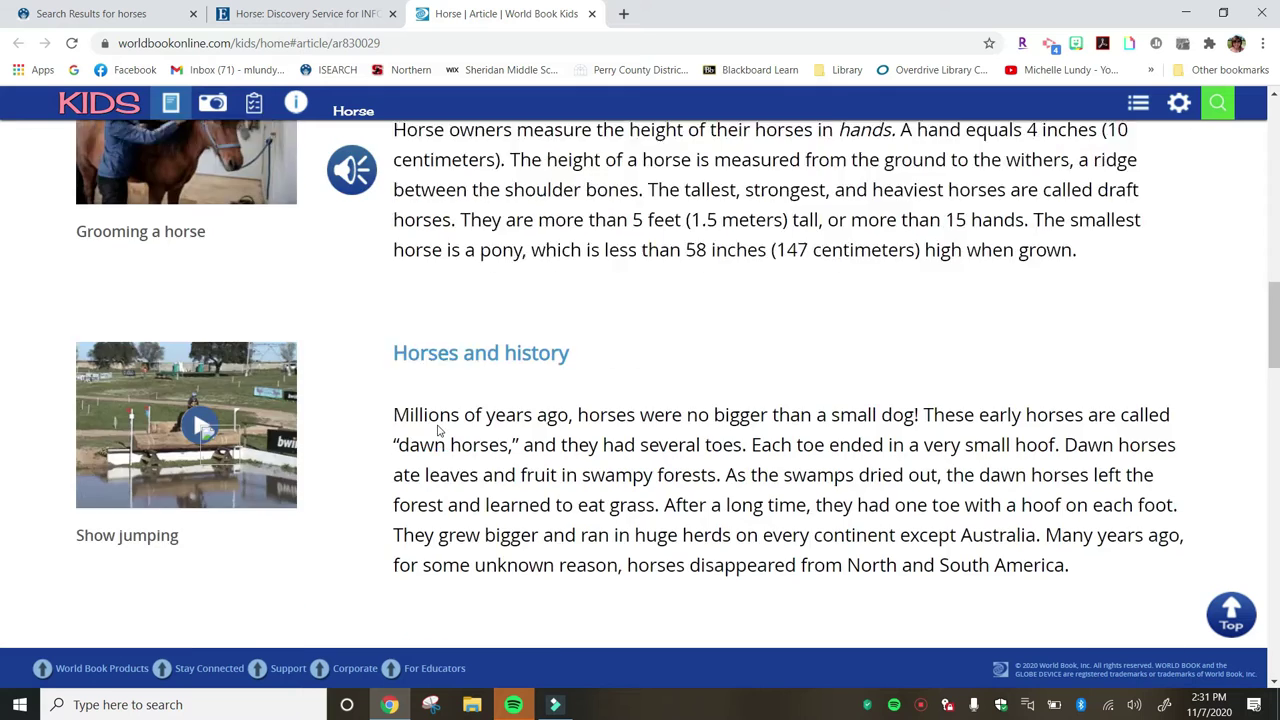
scroll(437, 430, up, 3)
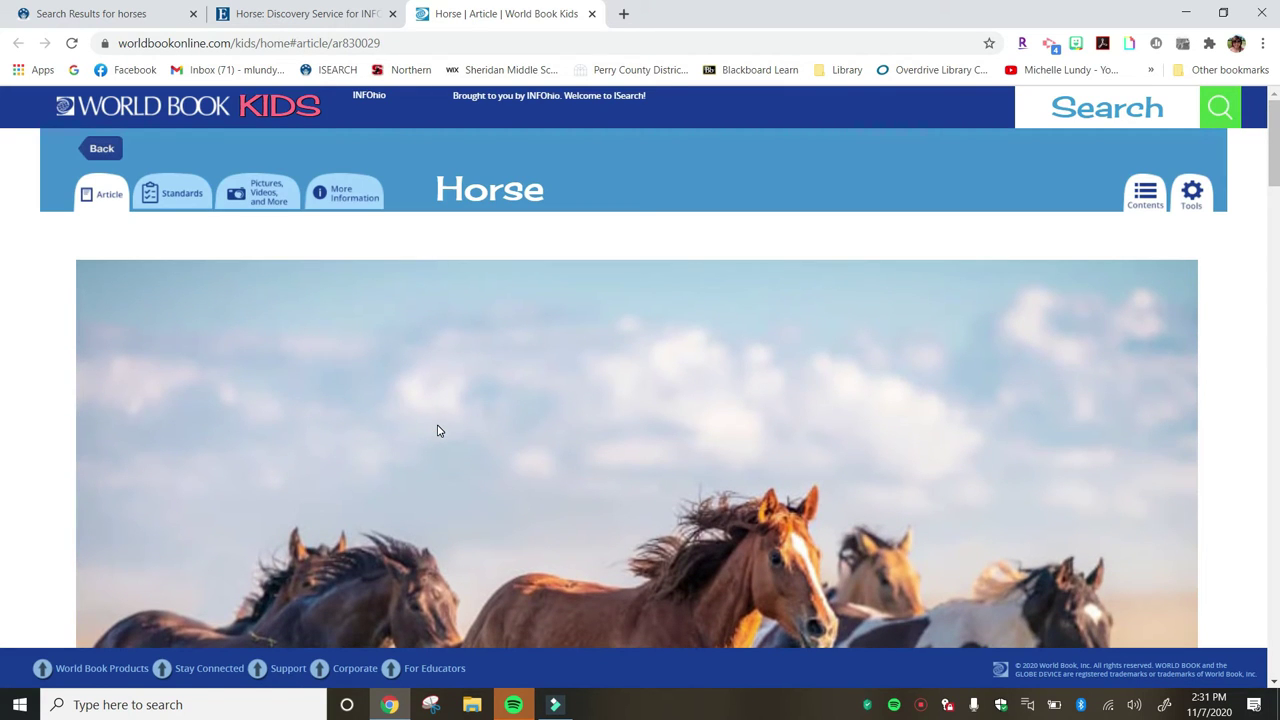
Step: Close the World Book Kids article and the detailed "Horse" record to get back to the encyclopedia results
scroll(437, 430, down, 4)
scroll(437, 430, up, 4)
click(593, 15)
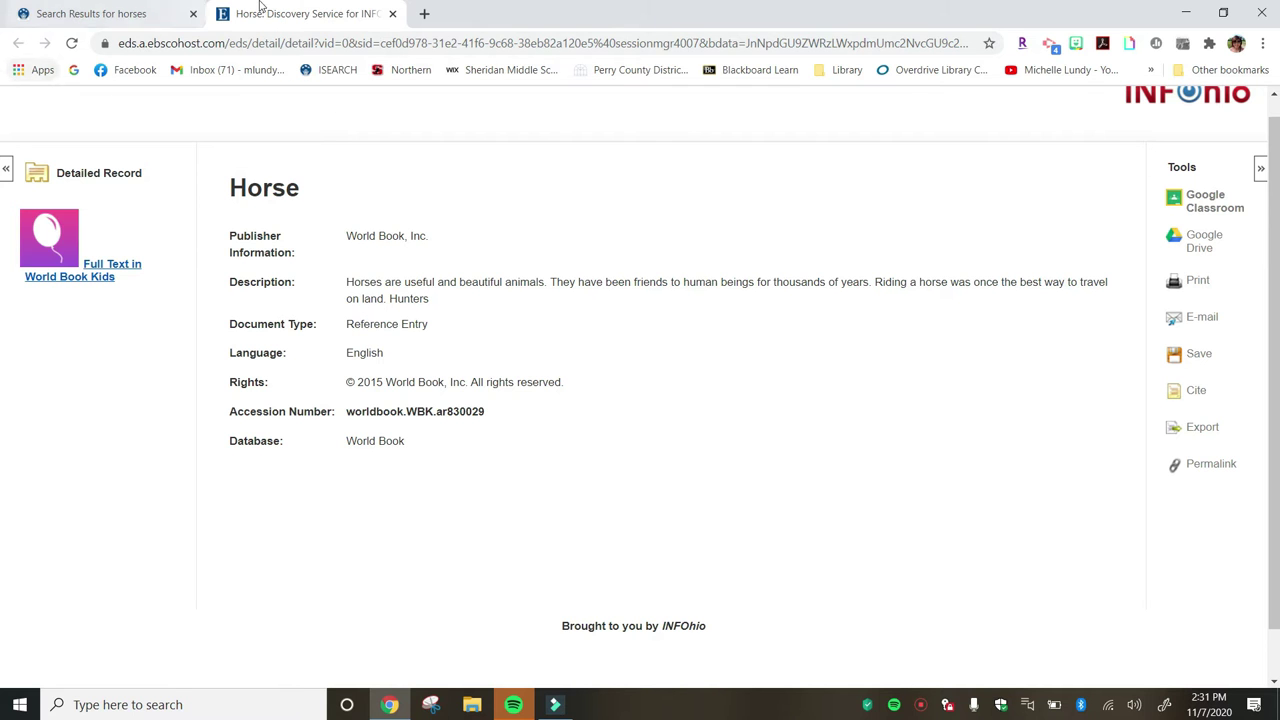
click(391, 14)
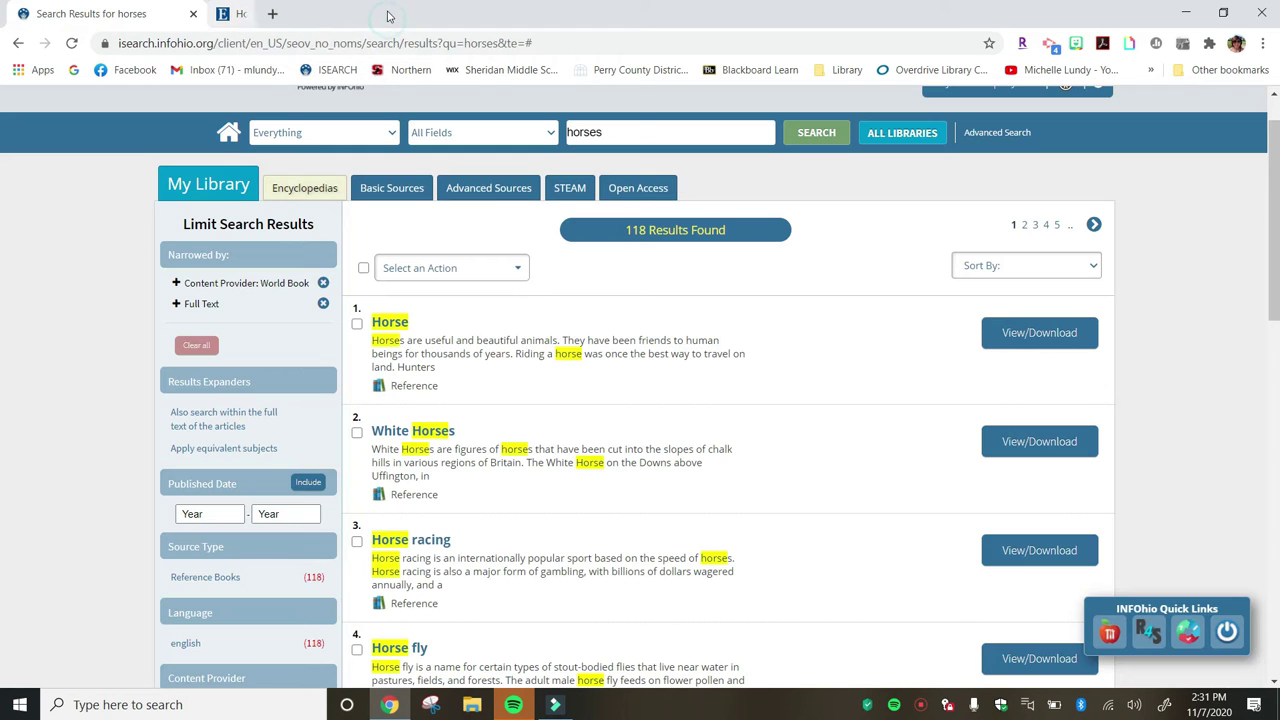
Step: Look through the World Book encyclopedia results on the first page, down to the last entry
scroll(533, 534, down, 1)
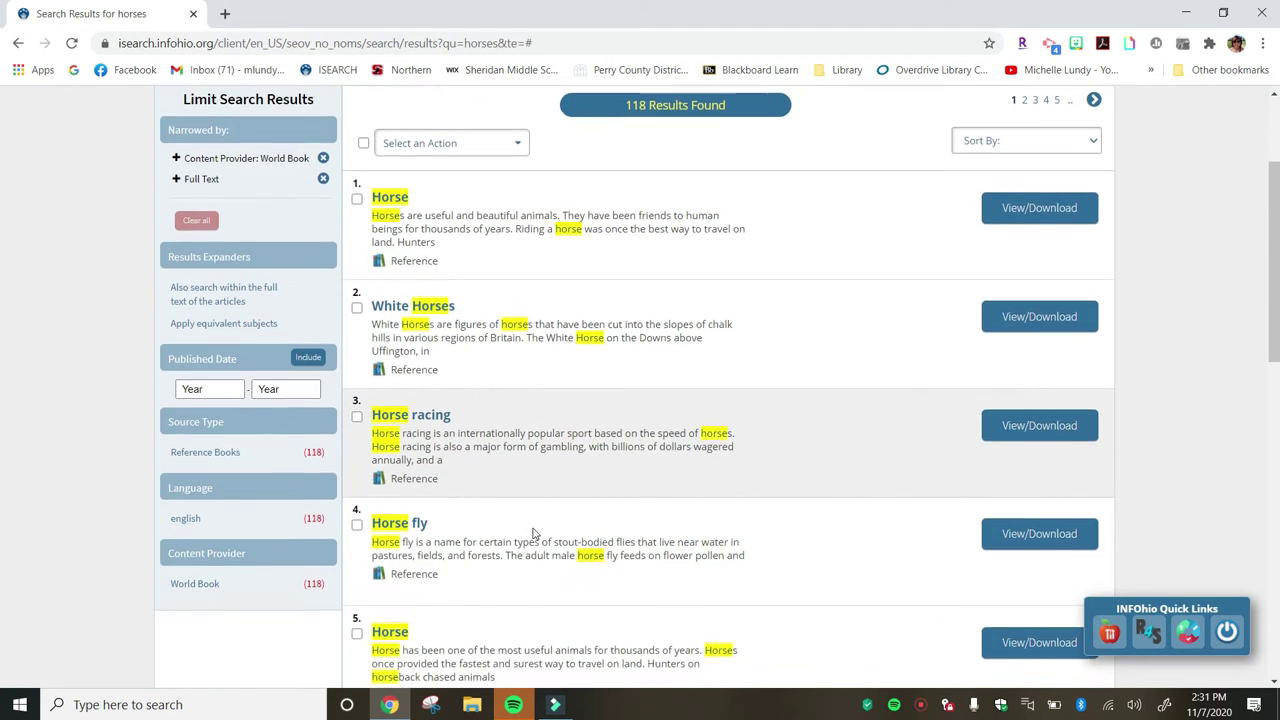
scroll(533, 534, up, 2)
scroll(533, 534, down, 3)
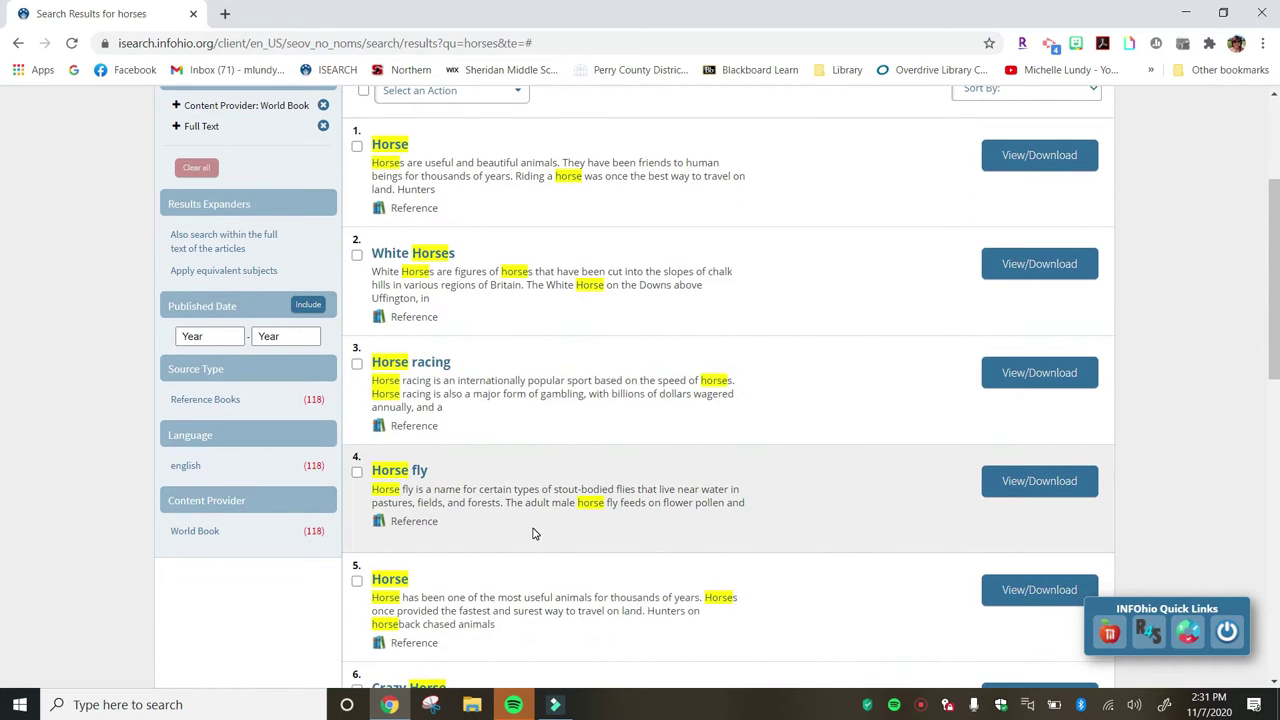
scroll(533, 534, down, 2)
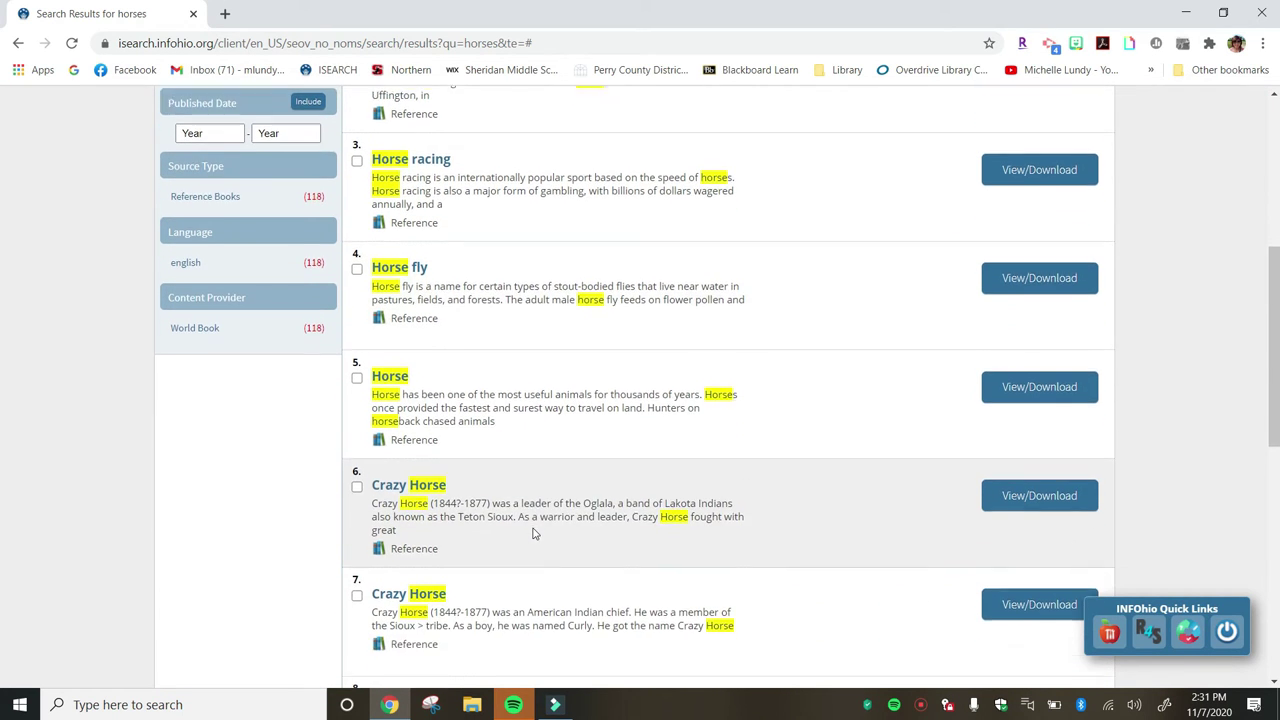
scroll(533, 534, down, 1)
scroll(452, 380, up, 2)
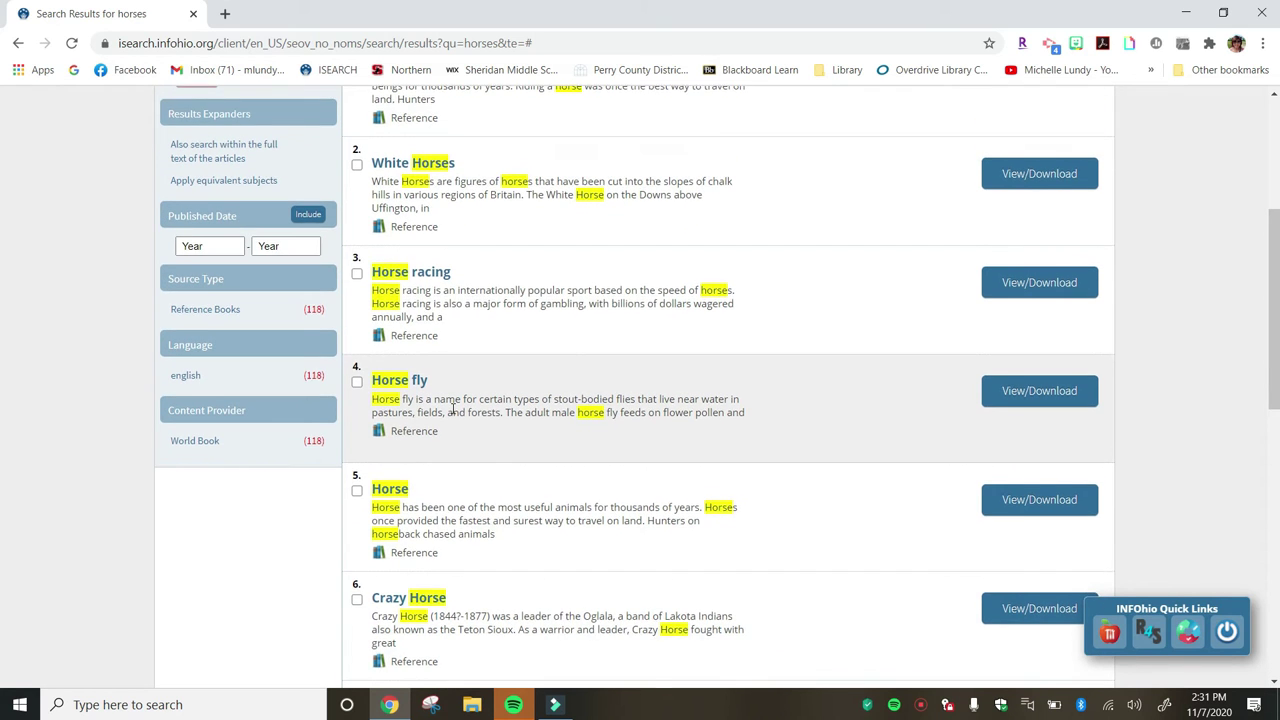
scroll(452, 408, down, 3)
scroll(452, 408, down, 3)
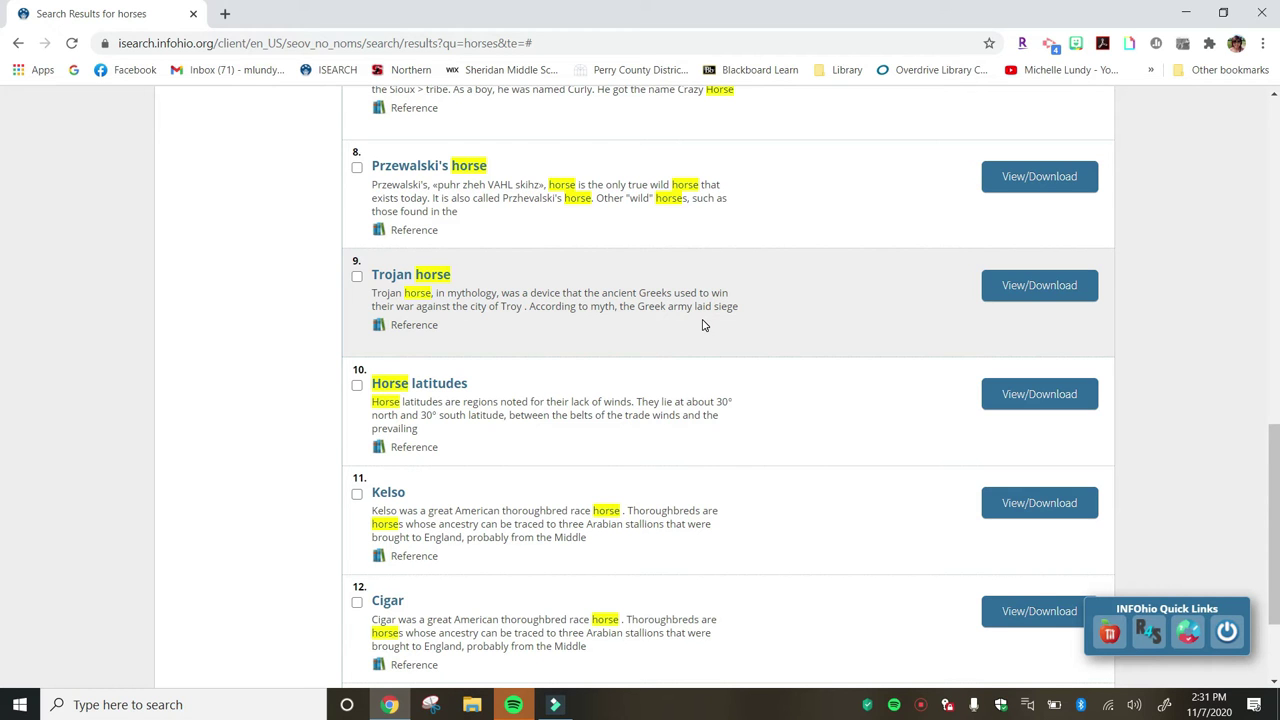
scroll(703, 325, down, 2)
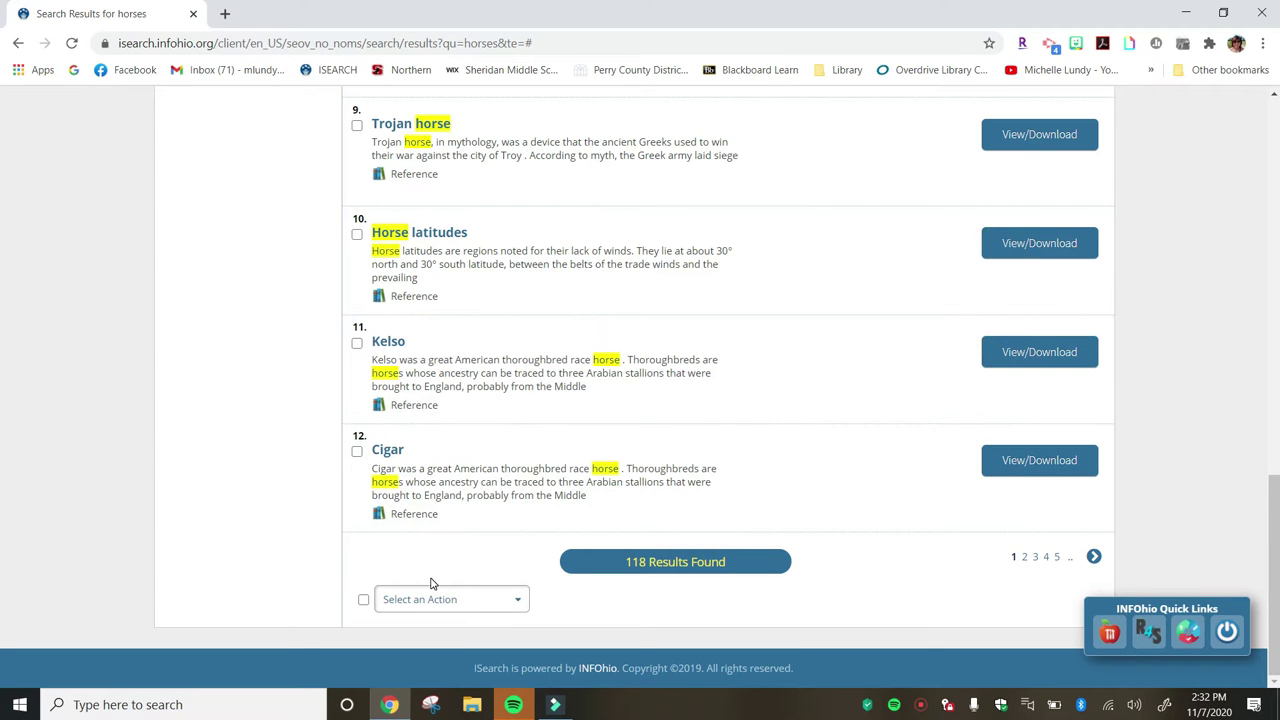
Step: Switch to the Basic Sources results for horses and review the source type, subject, publication and geography limiters
scroll(431, 584, up, 15)
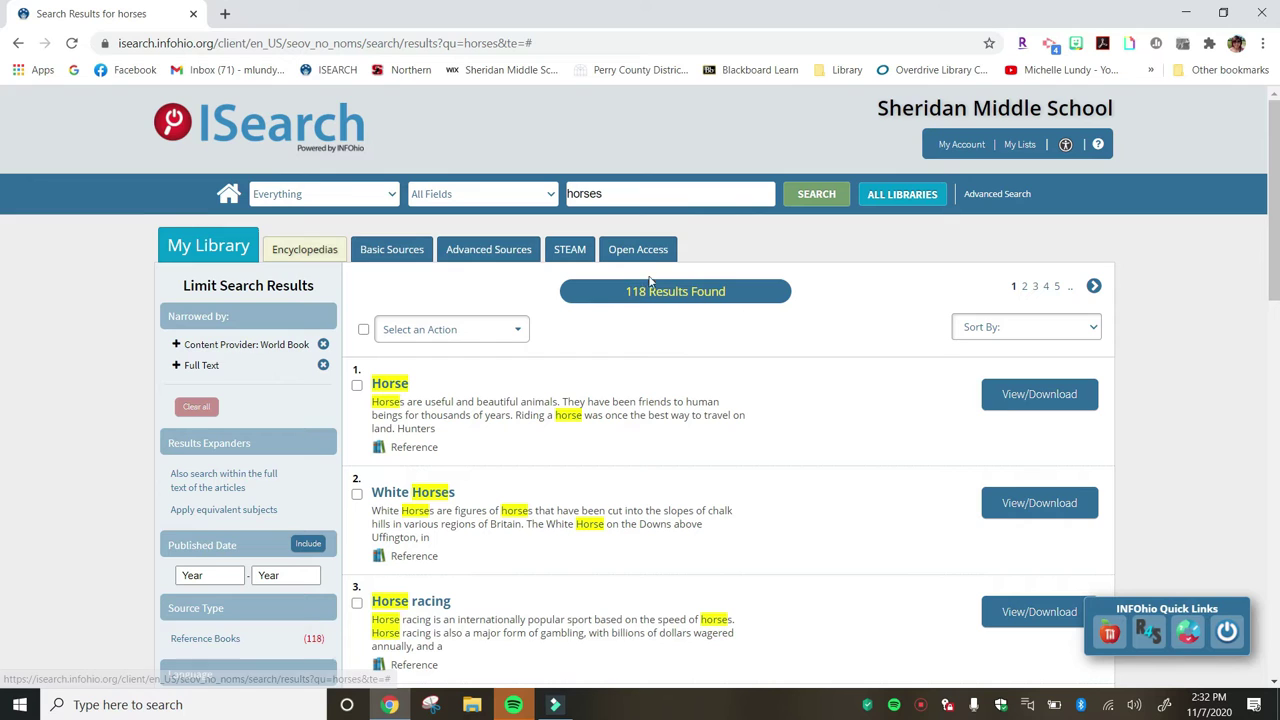
click(391, 249)
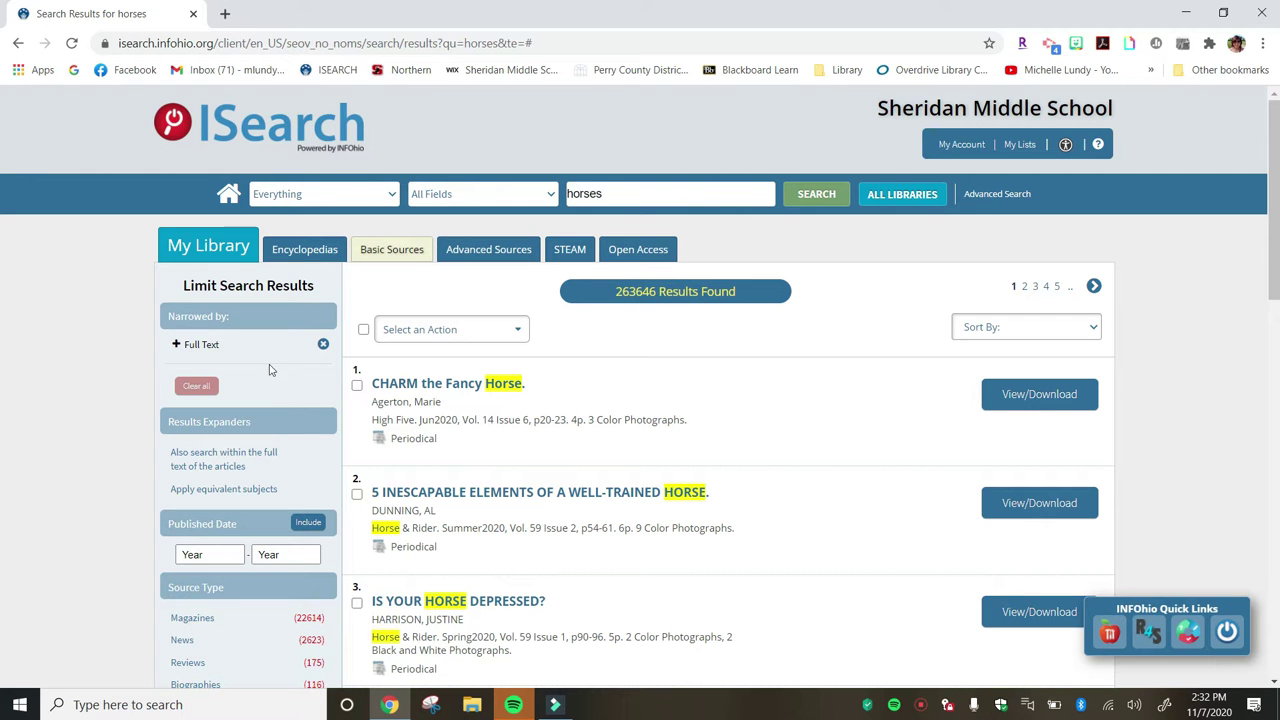
scroll(287, 375, down, 1)
scroll(287, 375, down, 2)
scroll(287, 375, down, 1)
scroll(287, 375, down, 3)
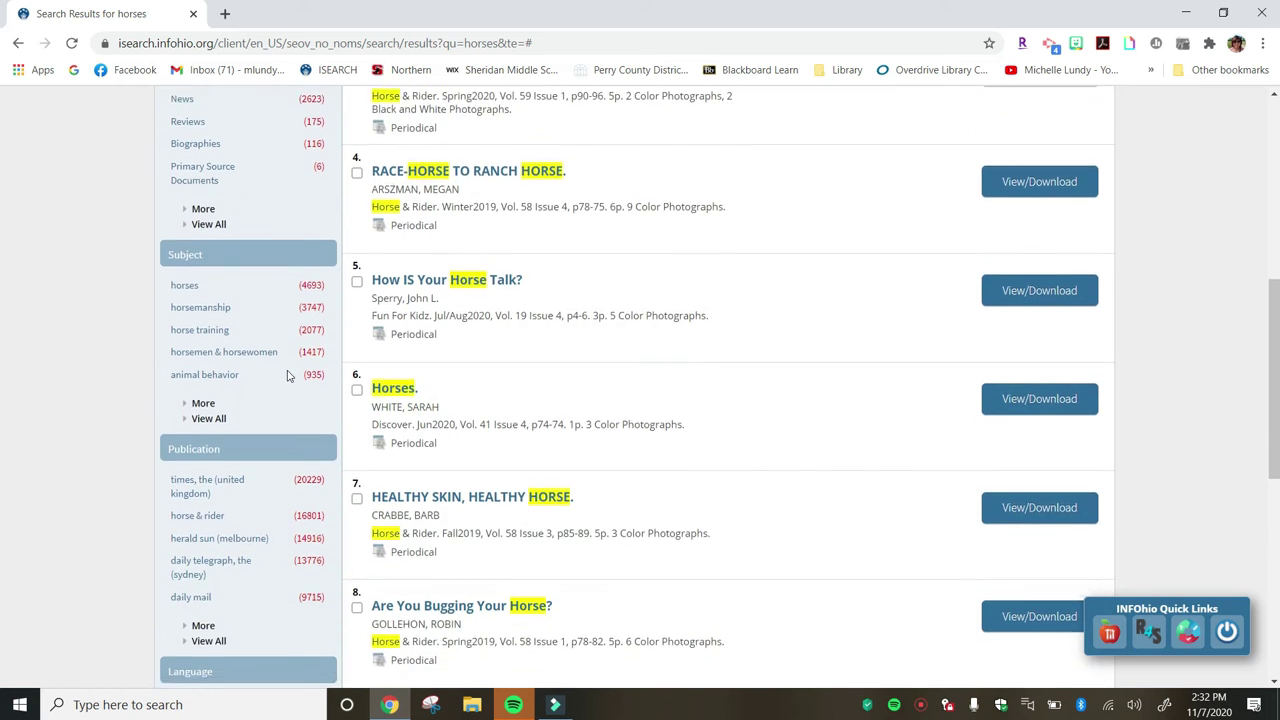
scroll(287, 375, down, 1)
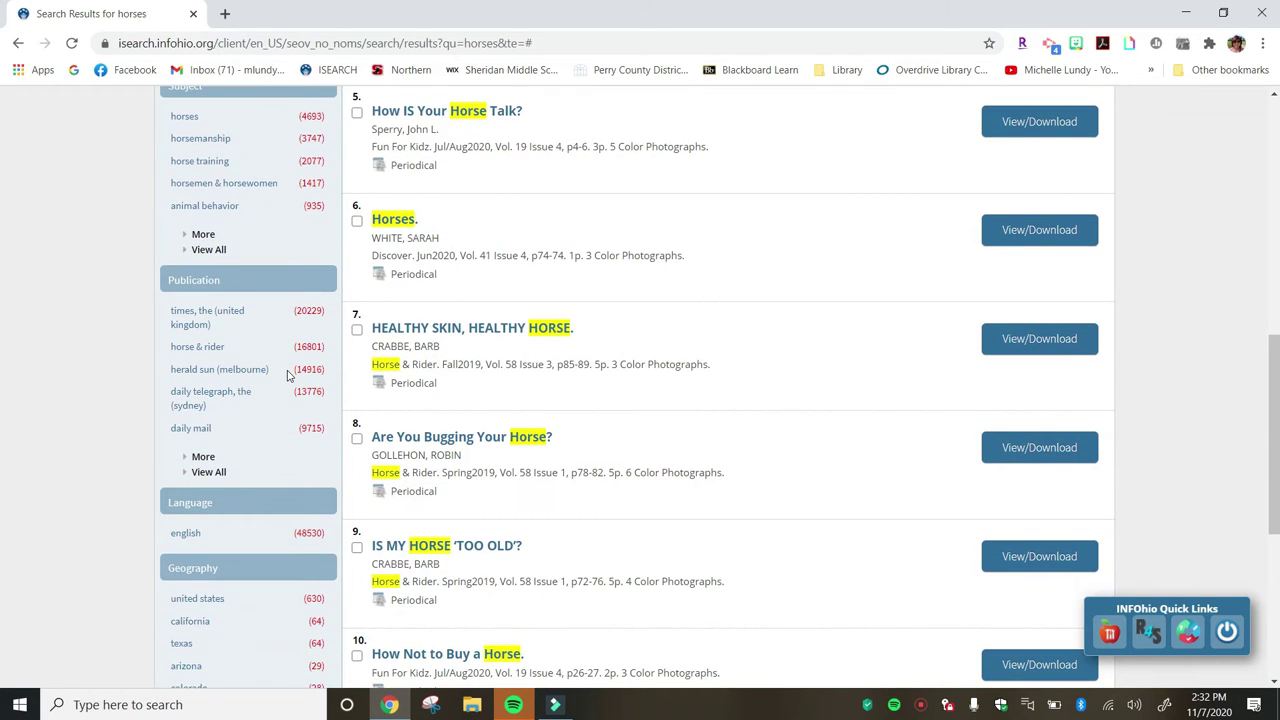
scroll(287, 375, down, 3)
Step: Limit the Basic Sources results to items published from 2020 to 2020
scroll(287, 375, up, 4)
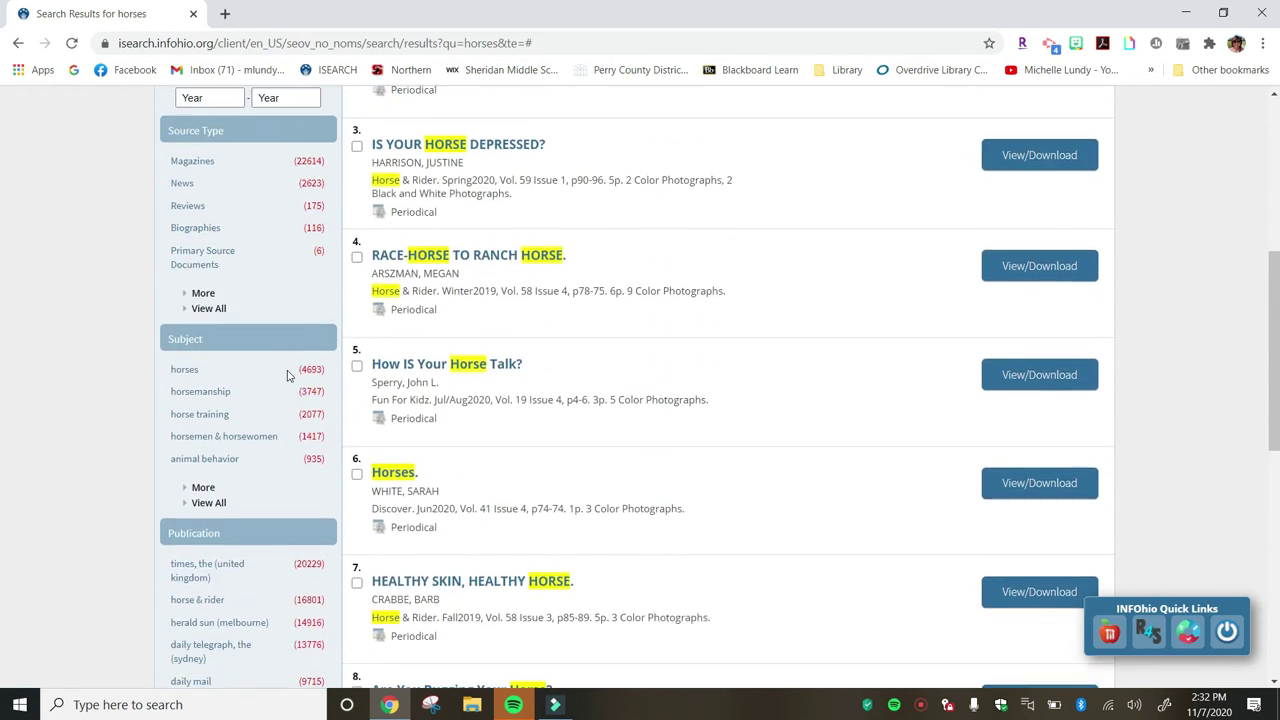
scroll(287, 375, up, 3)
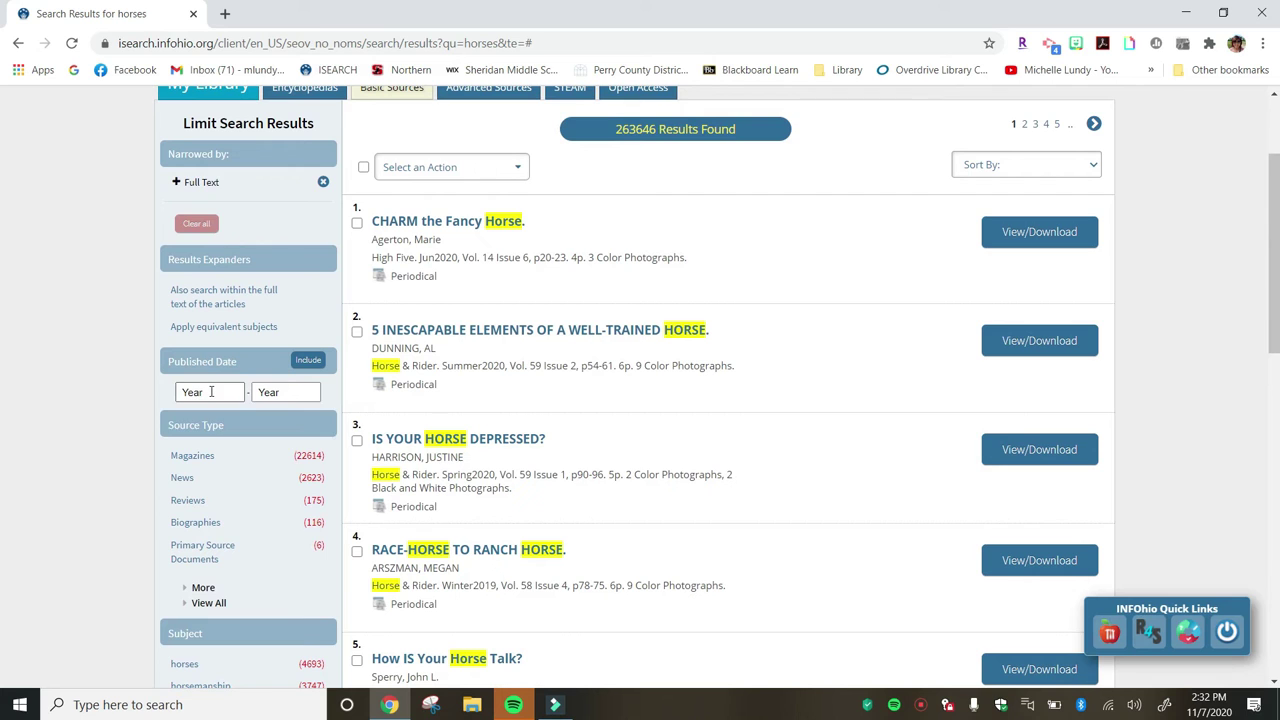
click(211, 392)
text(2020)
click(258, 392)
text(2020)
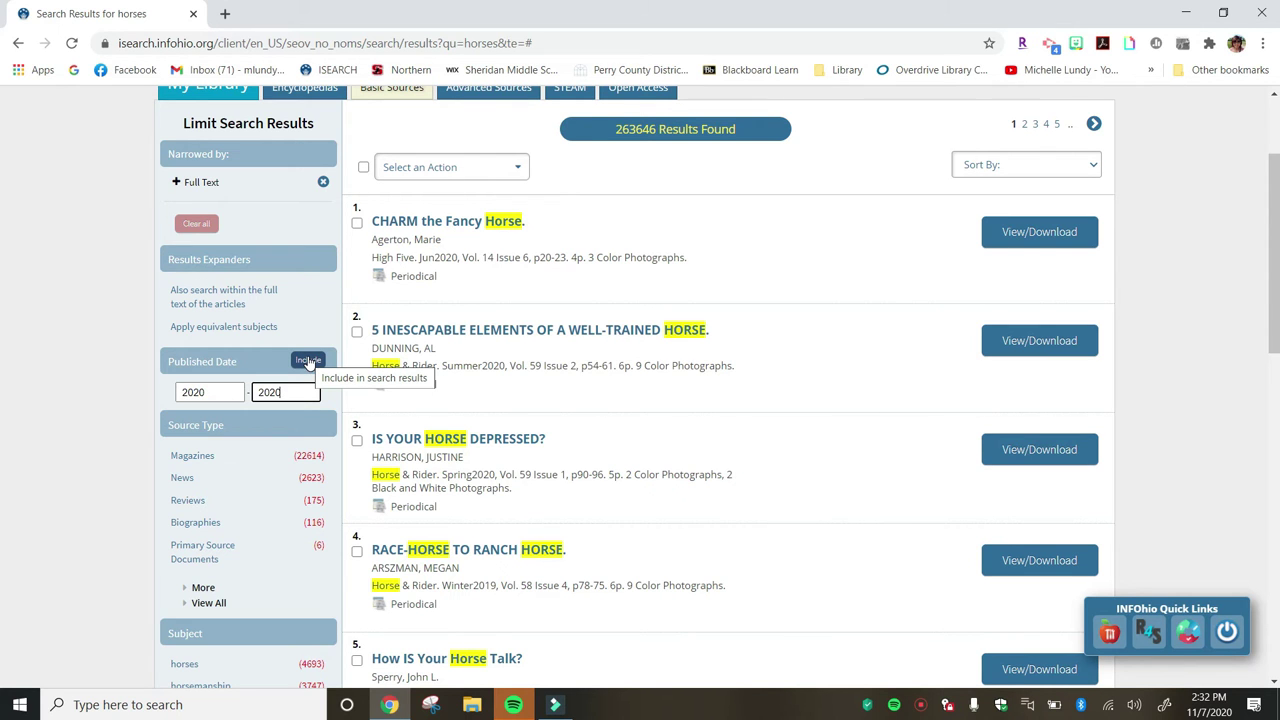
click(309, 362)
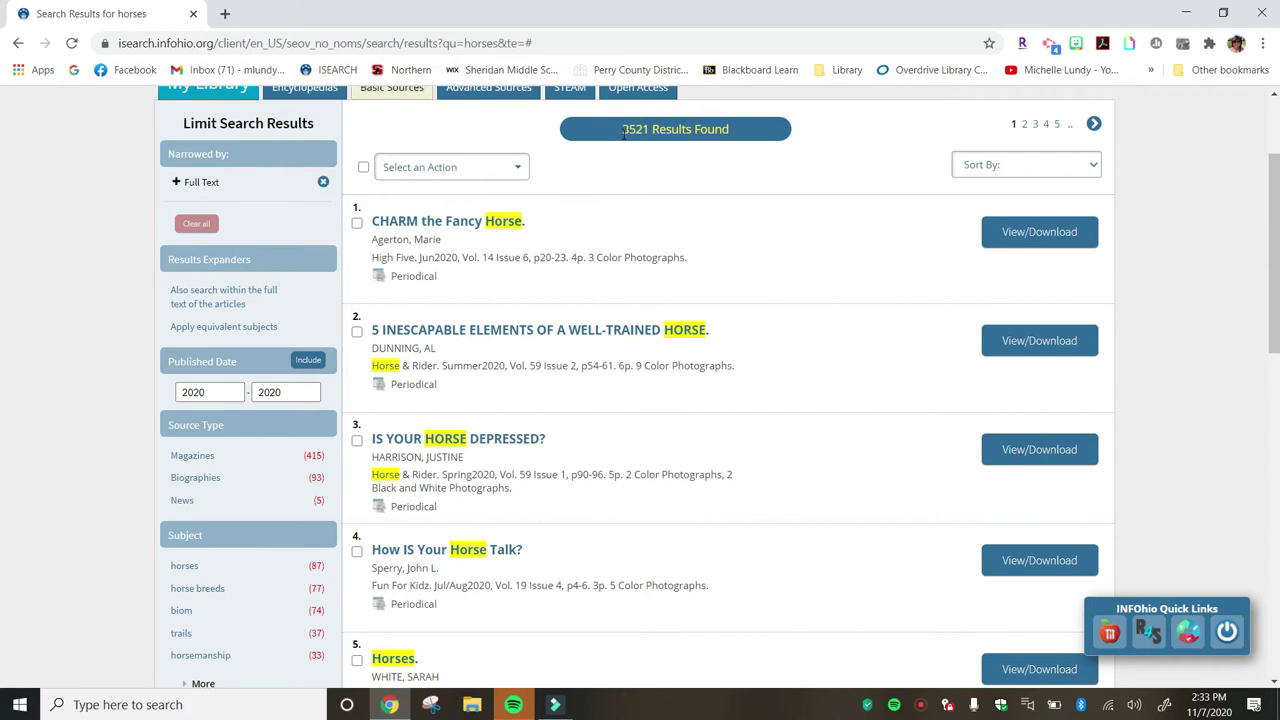
Step: Expand the complete list of subjects for narrowing the 2020 results
scroll(624, 133, down, 1)
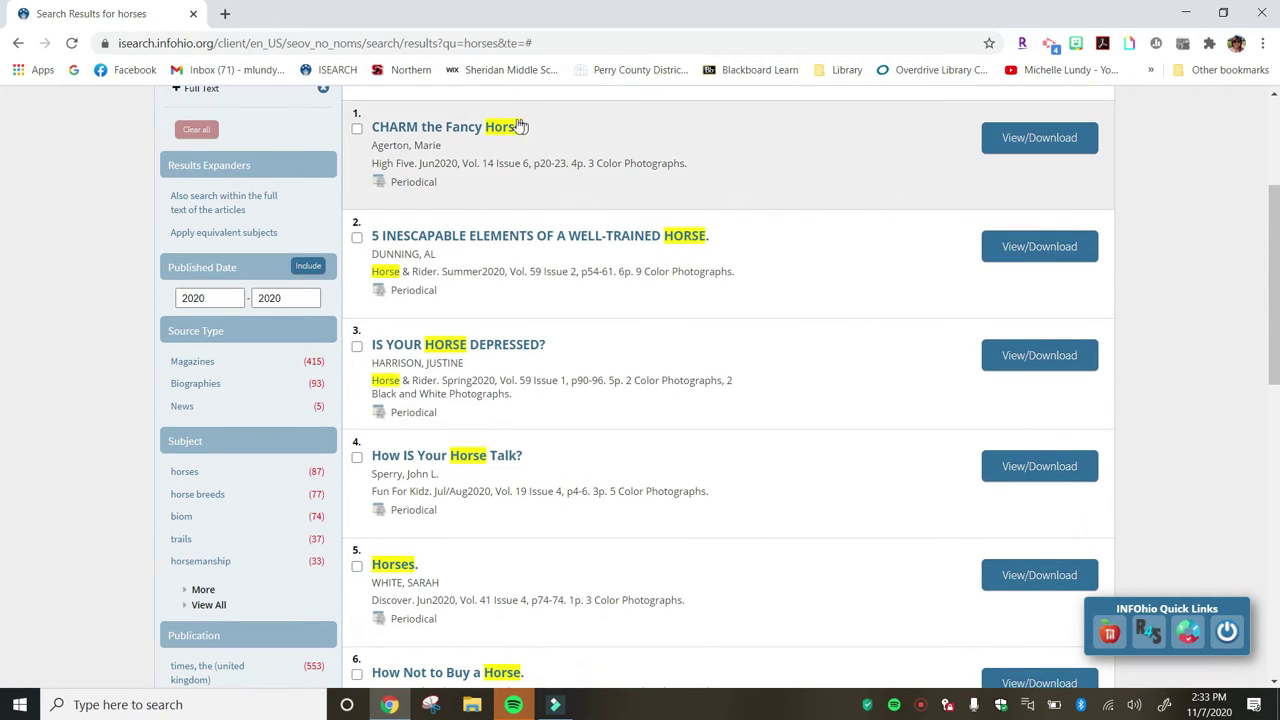
scroll(320, 345, down, 1)
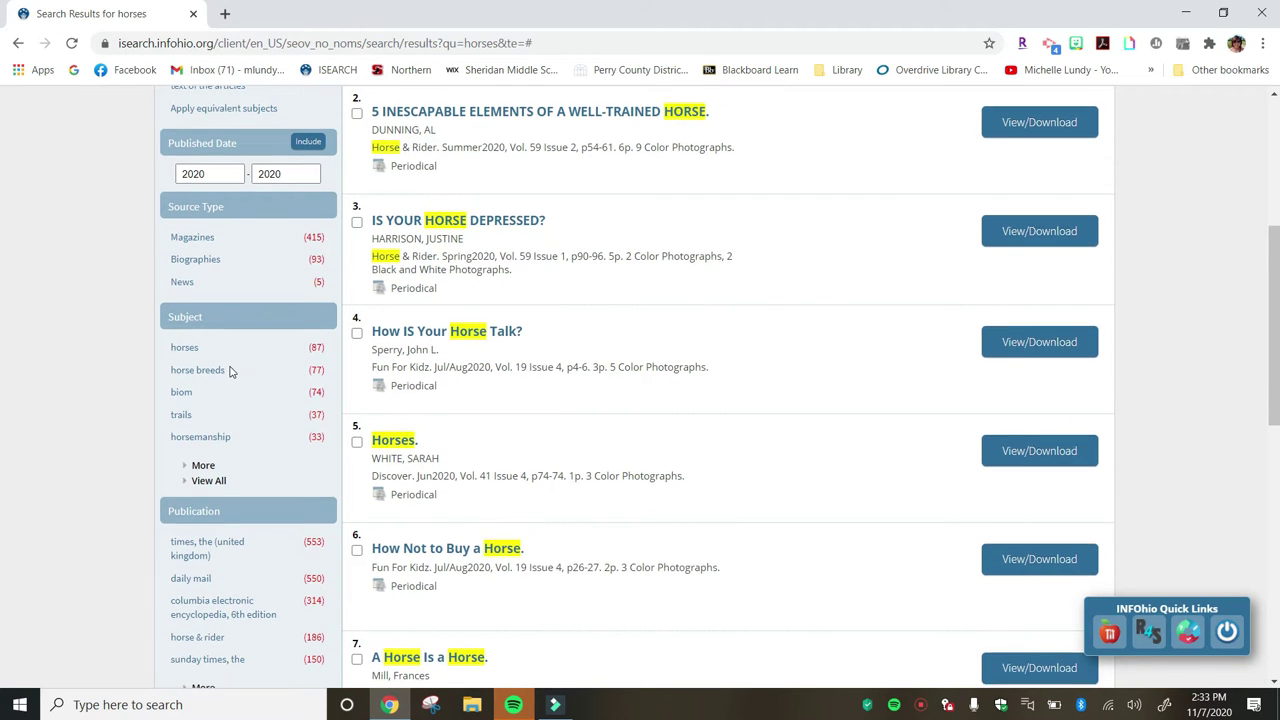
scroll(234, 370, down, 1)
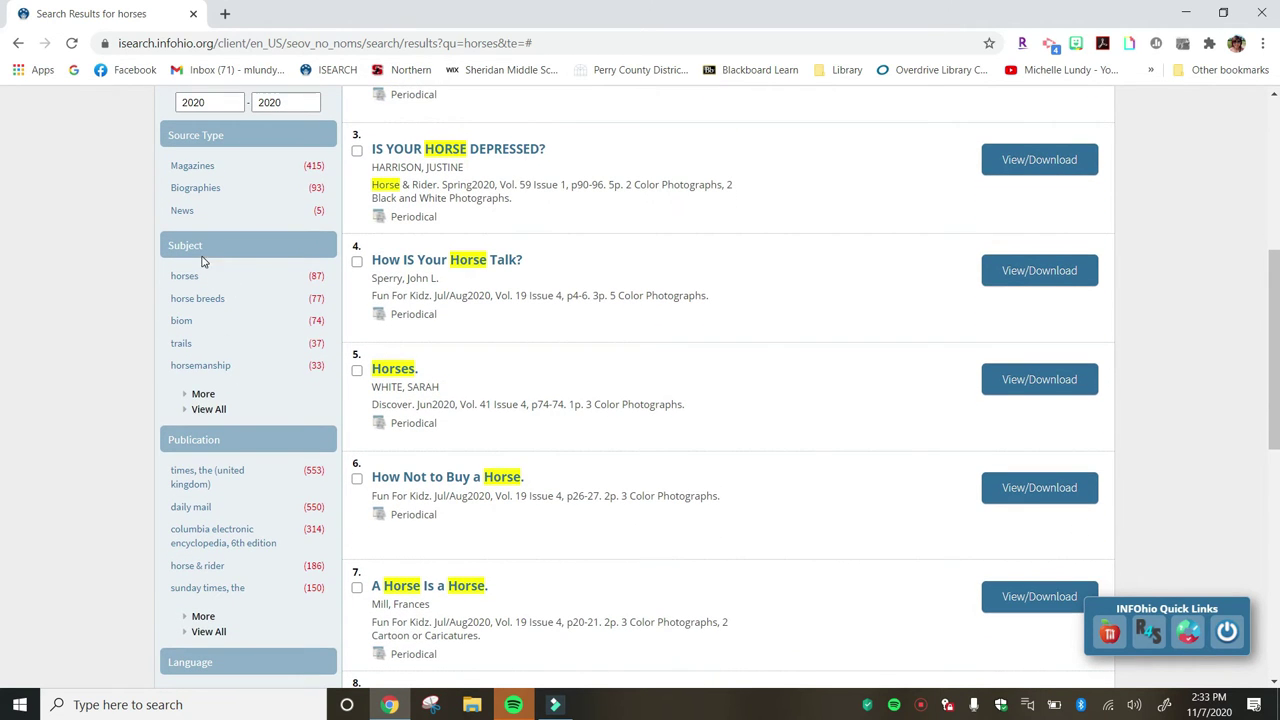
click(200, 411)
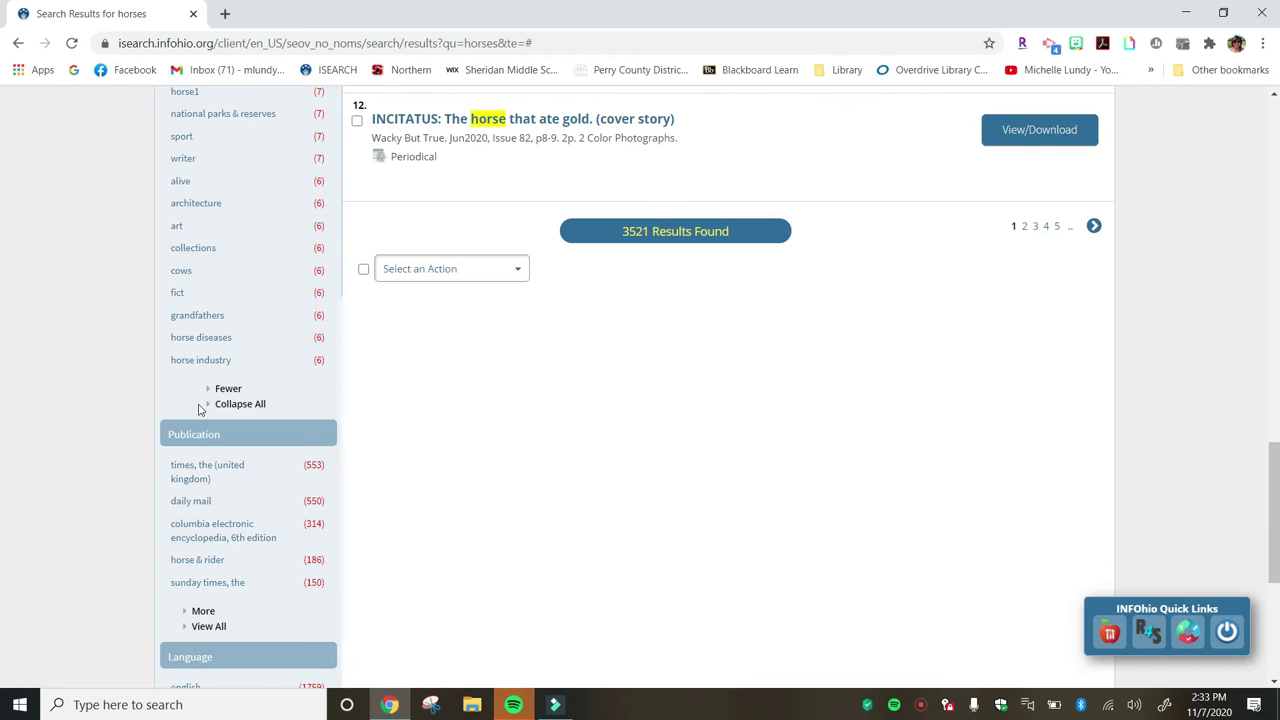
Step: Review the expanded subject list for the 2020 horses results, from the most common subjects down to the last entries
scroll(189, 198, up, 3)
scroll(189, 198, up, 8)
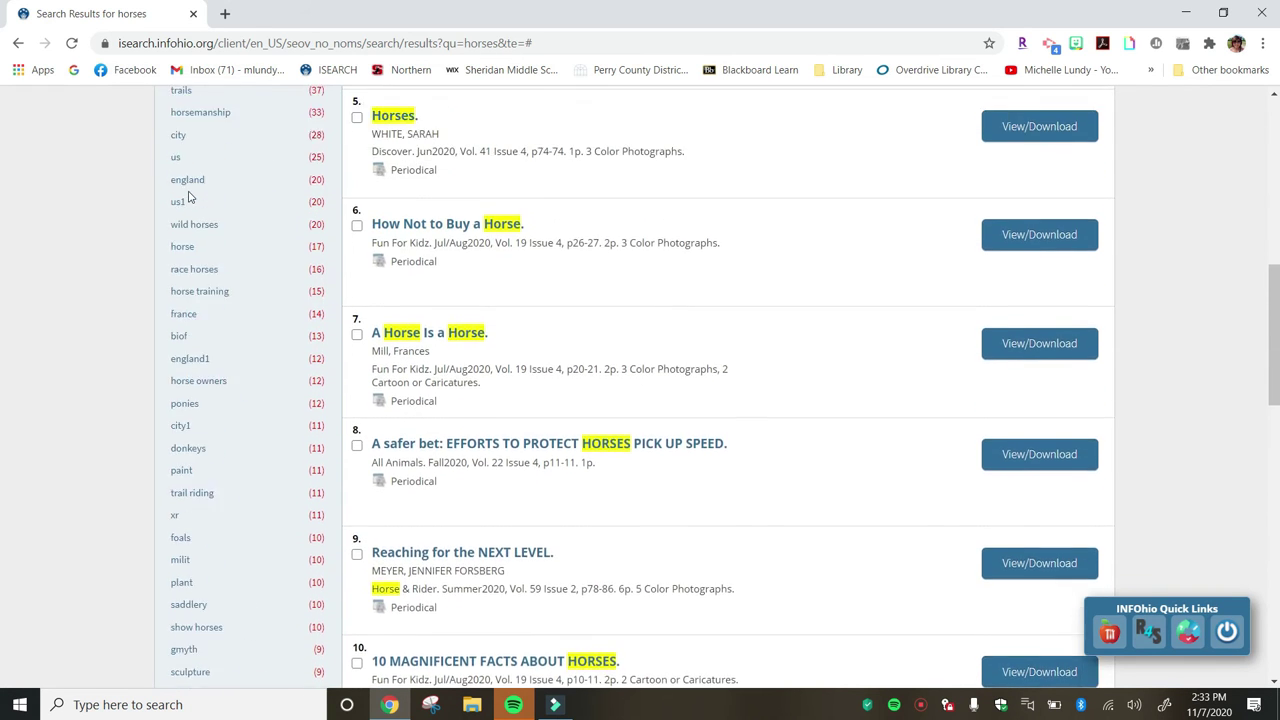
scroll(189, 198, down, 2)
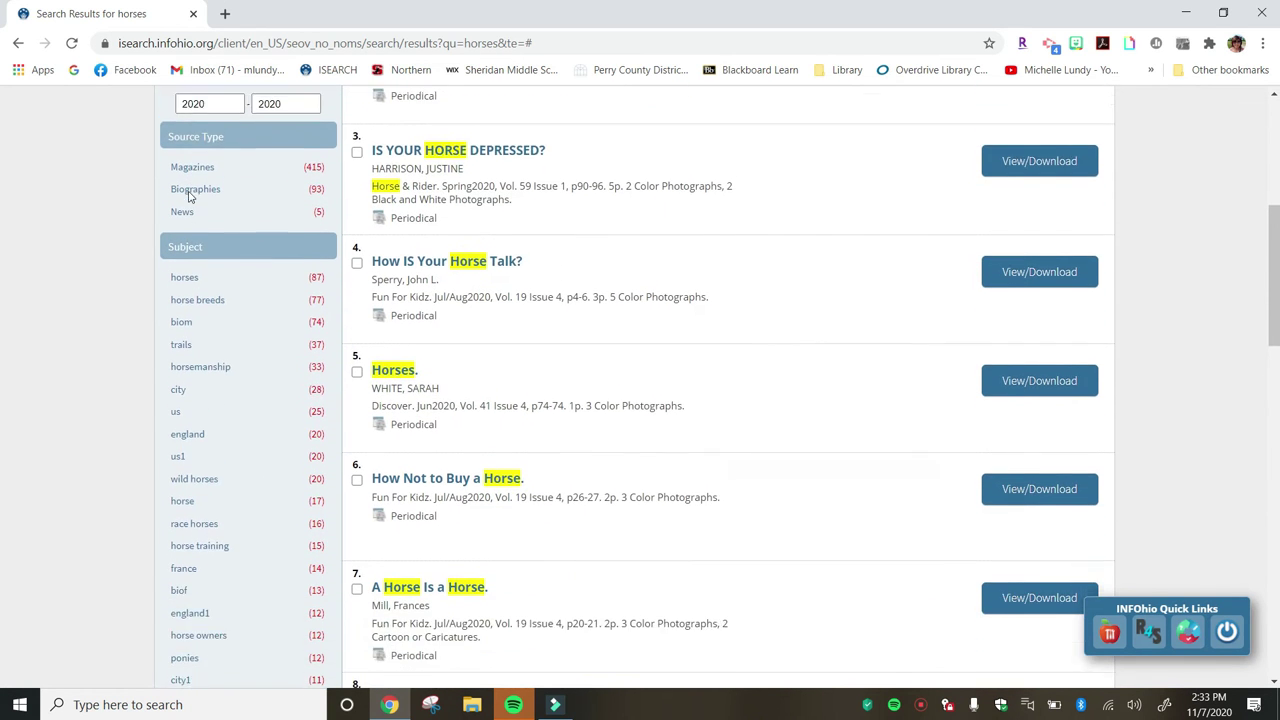
scroll(189, 198, down, 1)
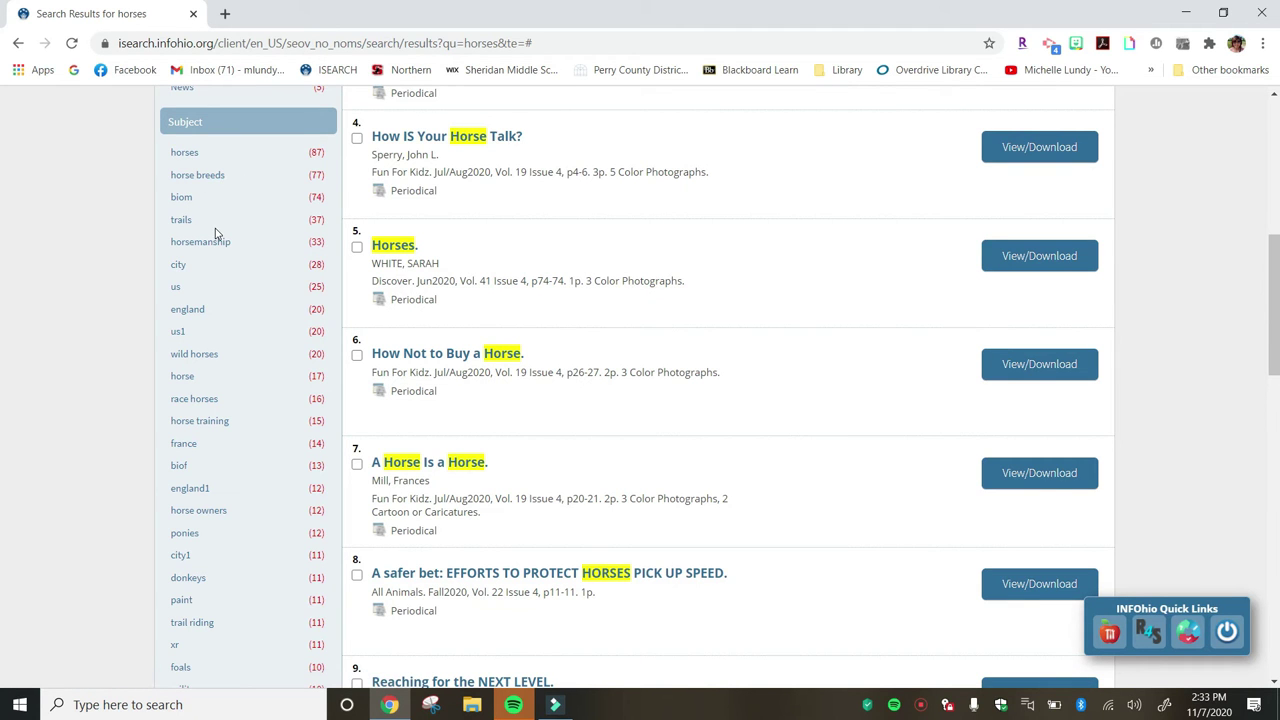
scroll(215, 233, down, 2)
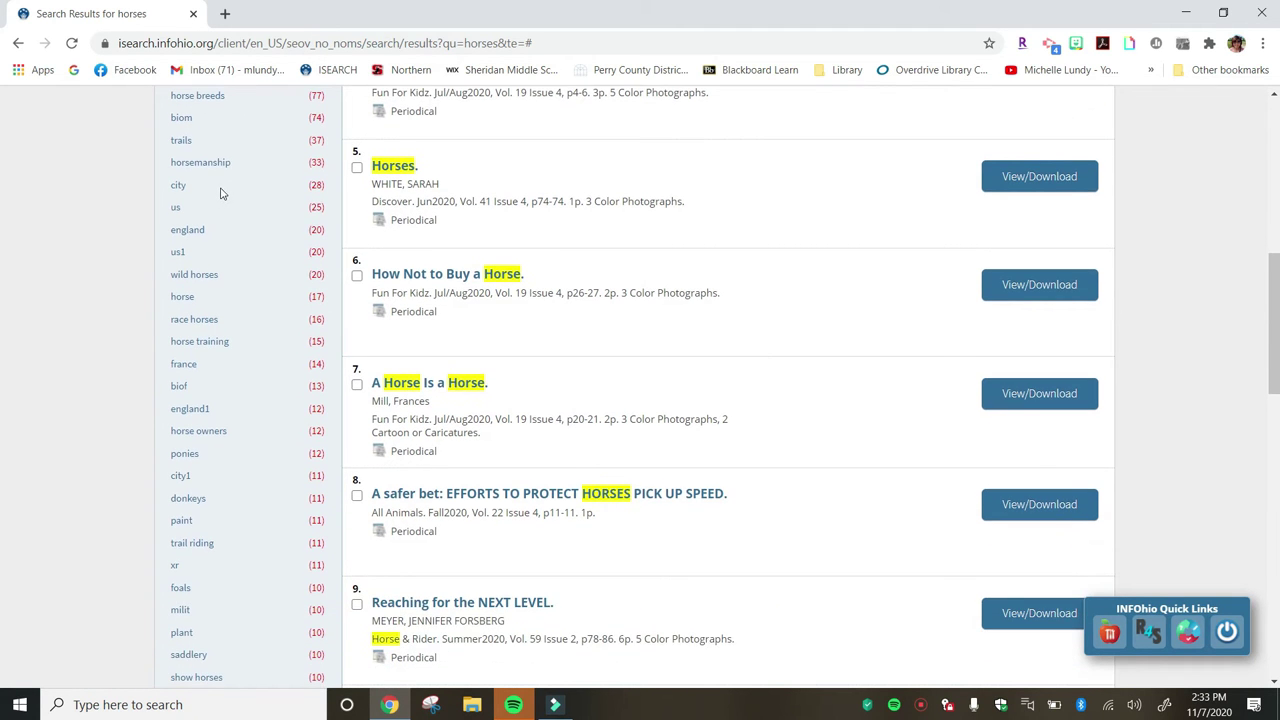
scroll(226, 335, down, 3)
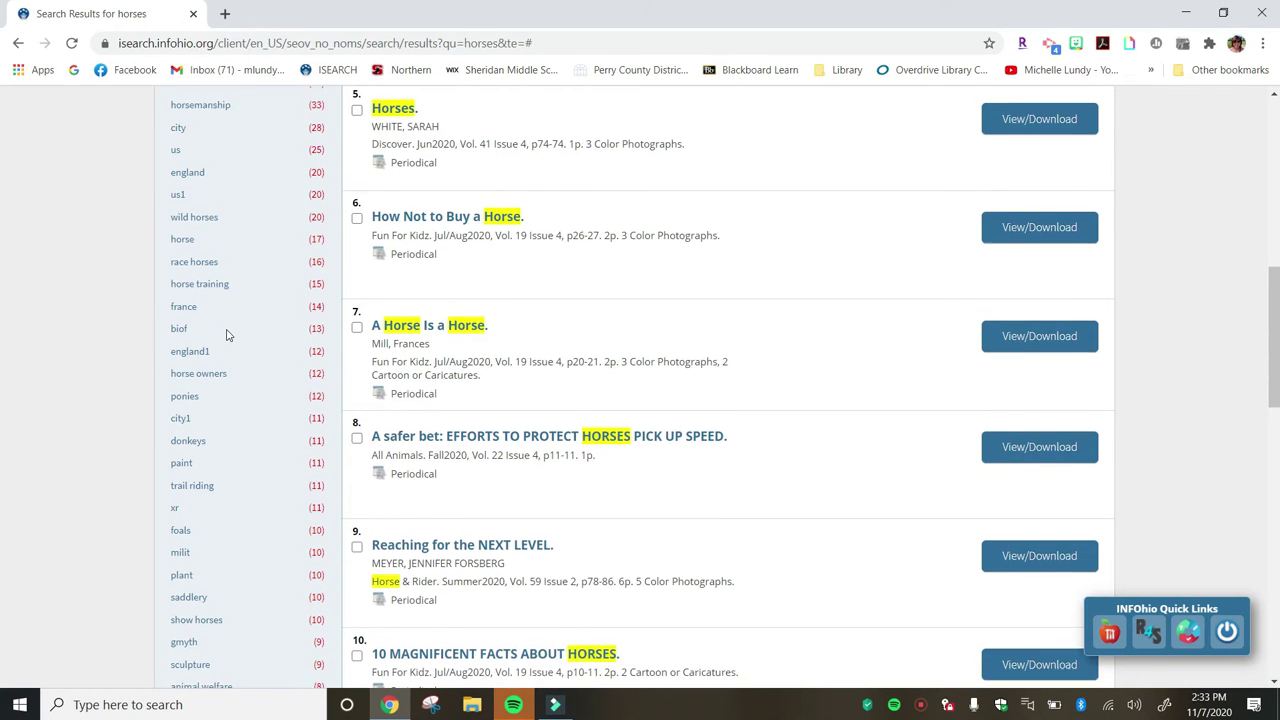
scroll(226, 335, down, 3)
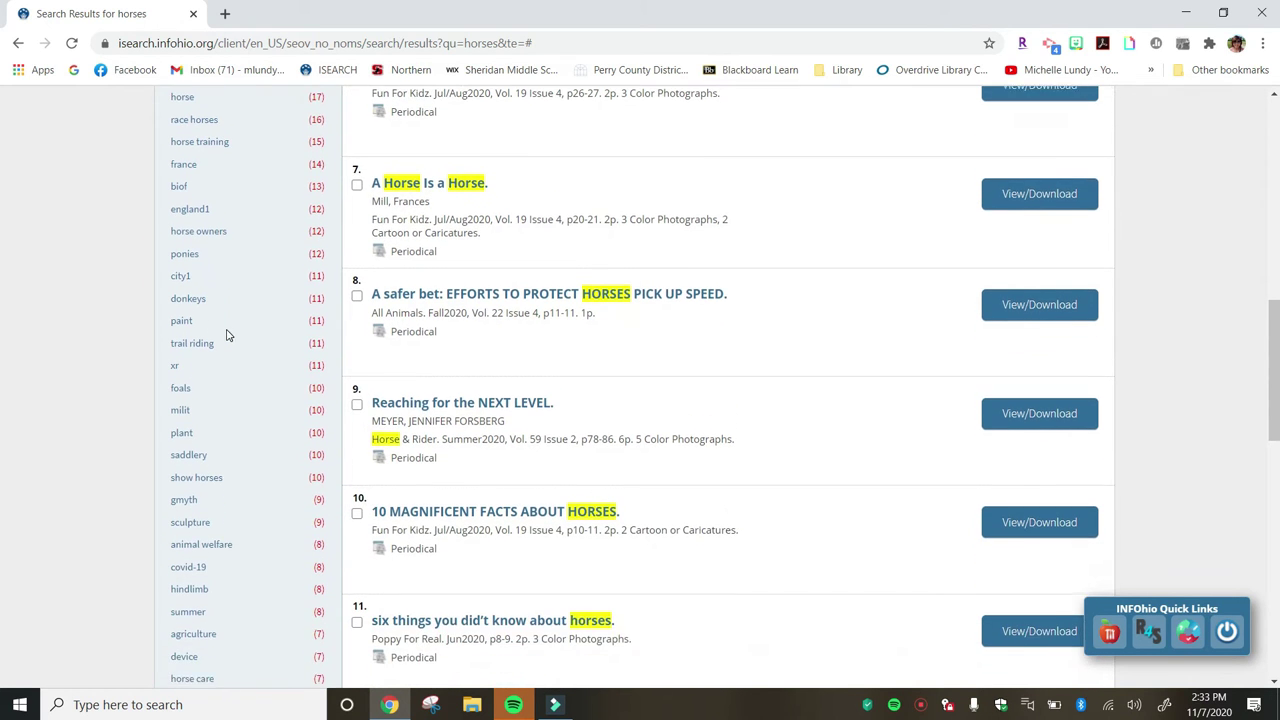
scroll(226, 335, down, 1)
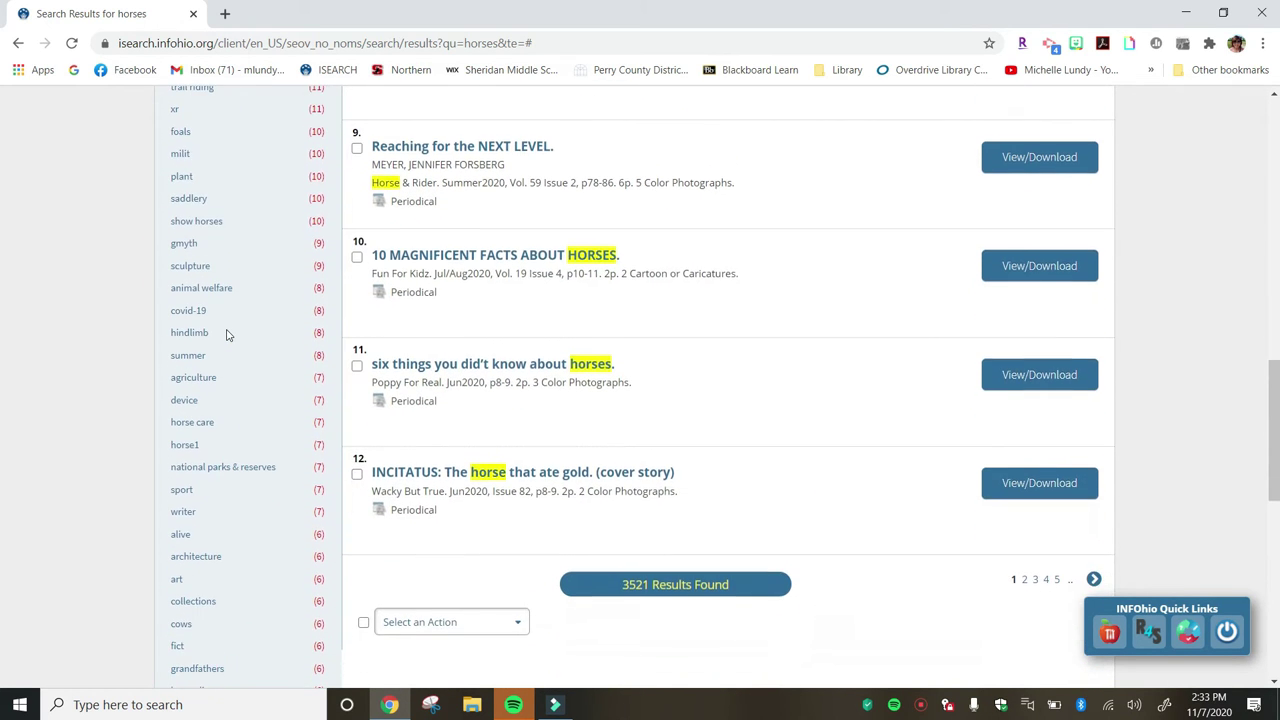
scroll(228, 334, down, 1)
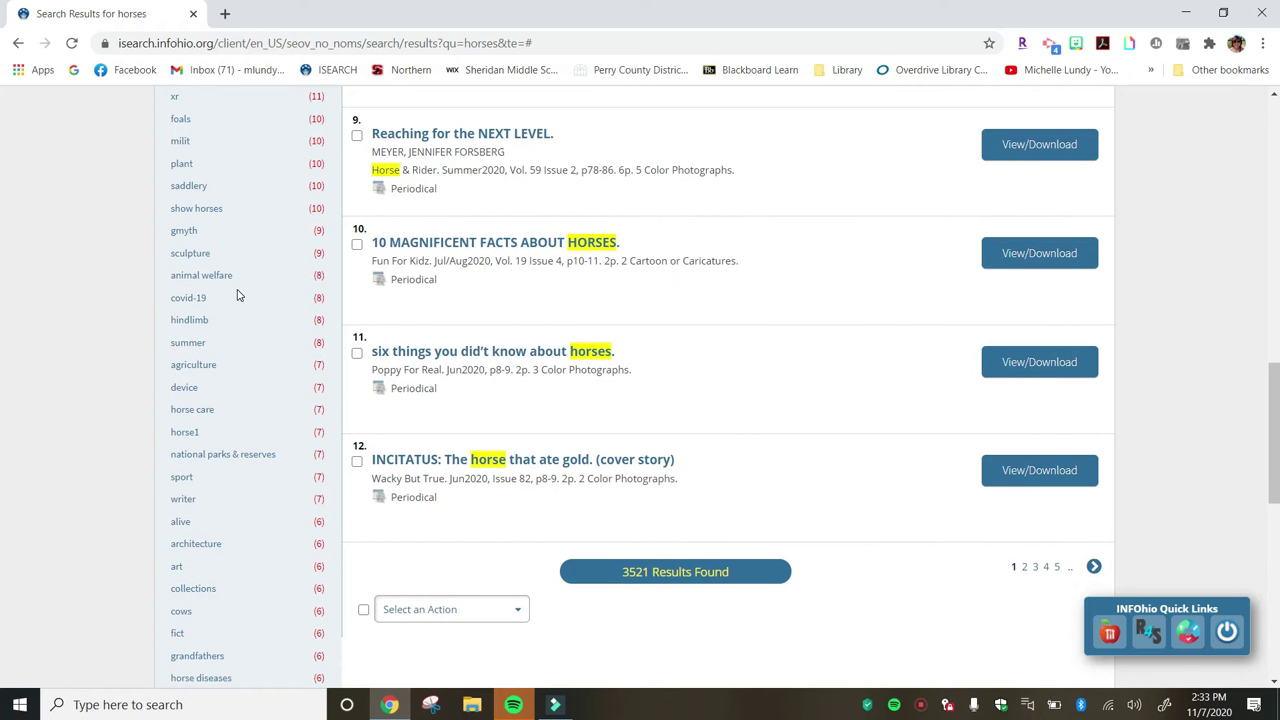
scroll(237, 295, down, 2)
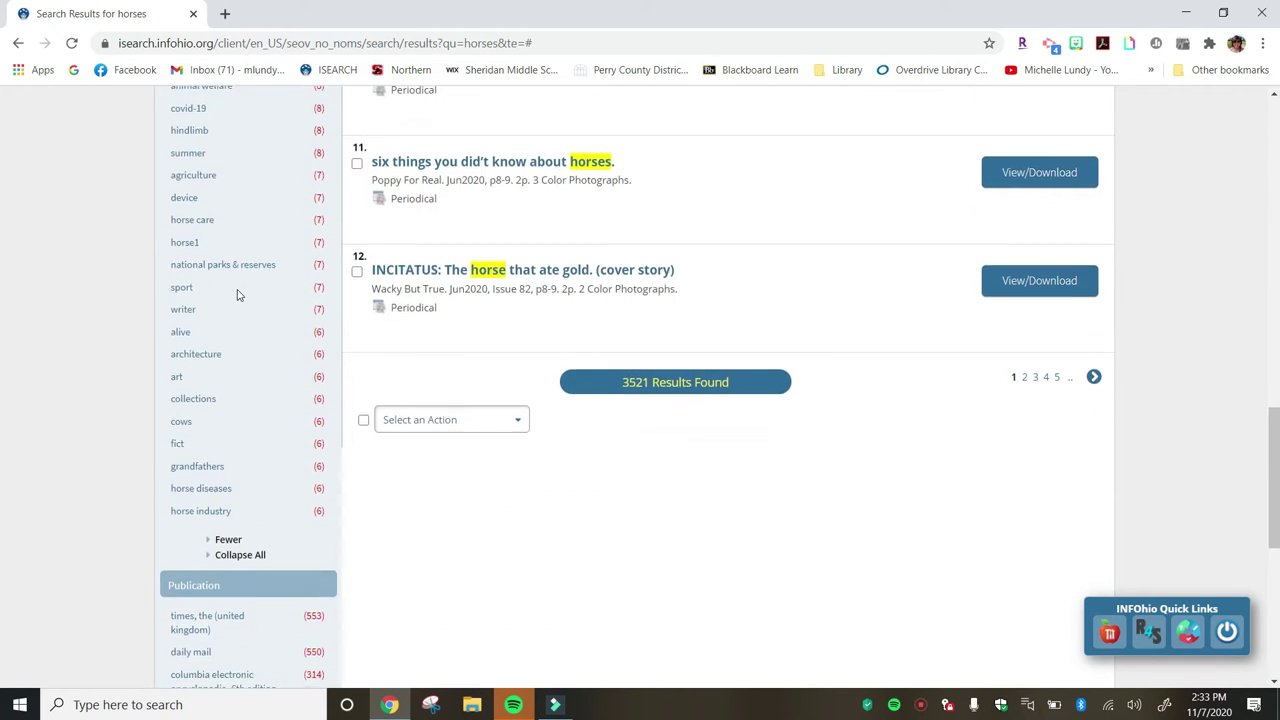
scroll(237, 295, down, 1)
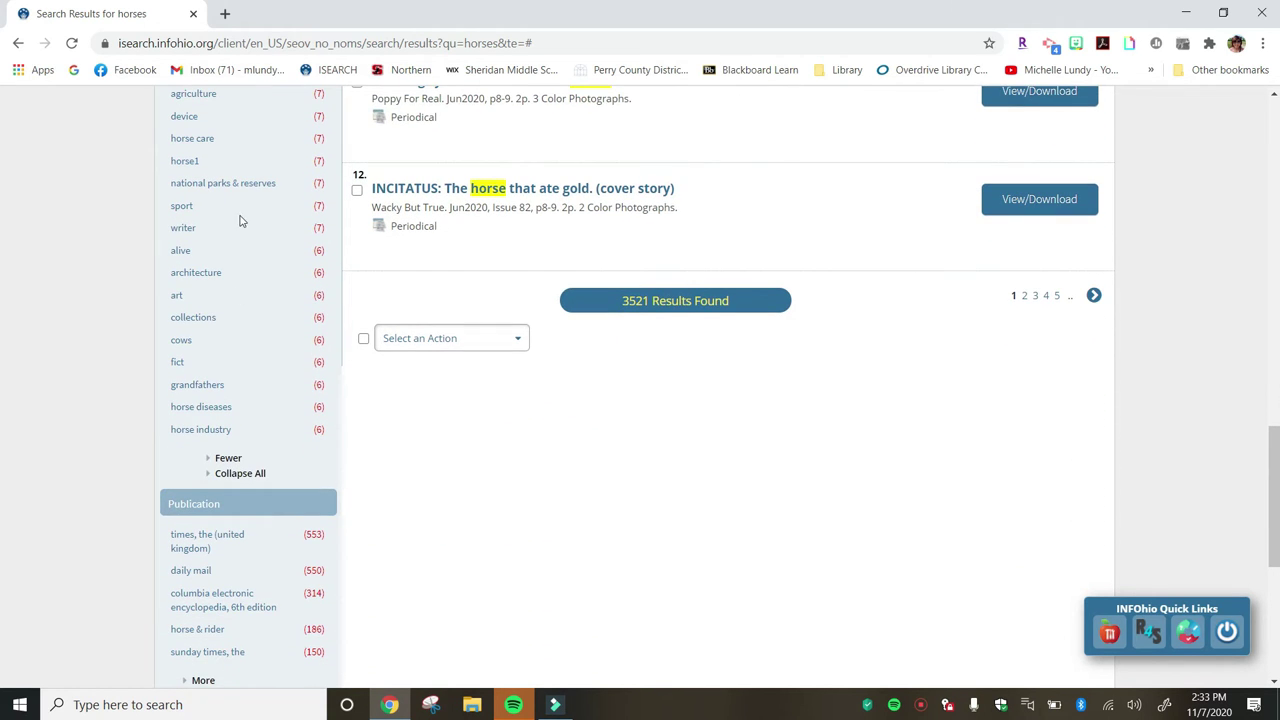
scroll(255, 201, down, 2)
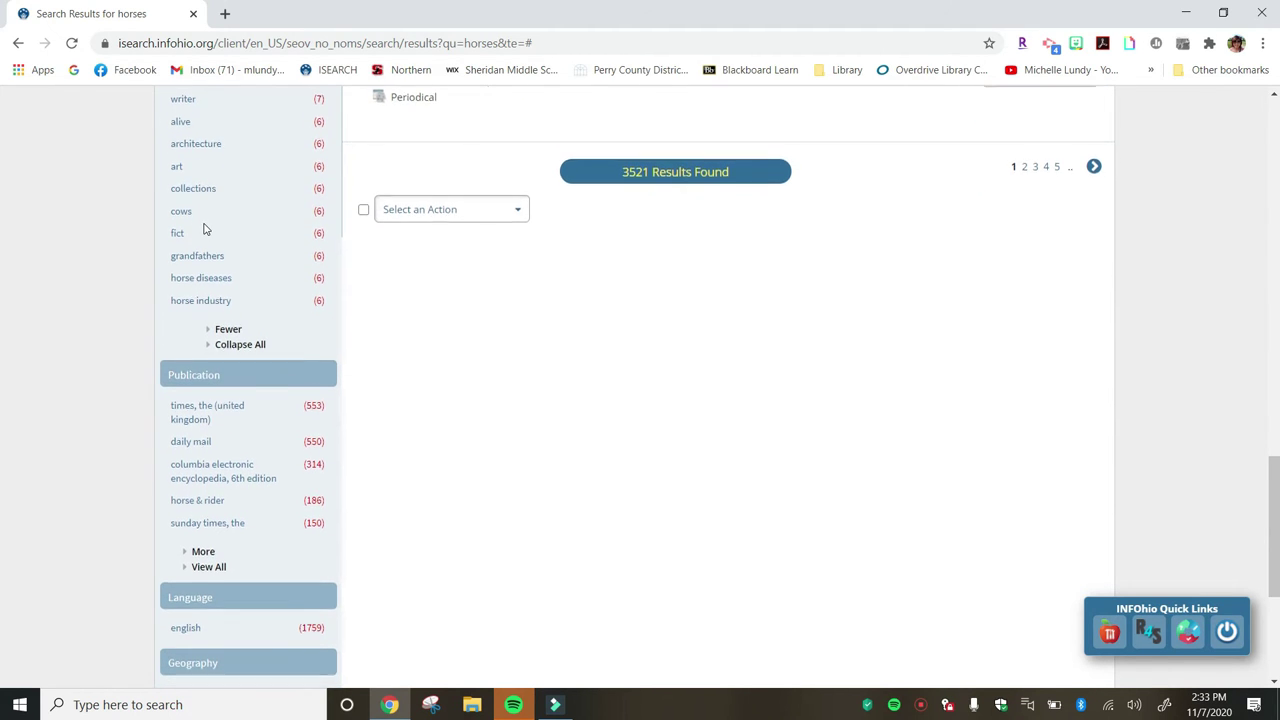
scroll(203, 229, up, 5)
scroll(203, 229, up, 6)
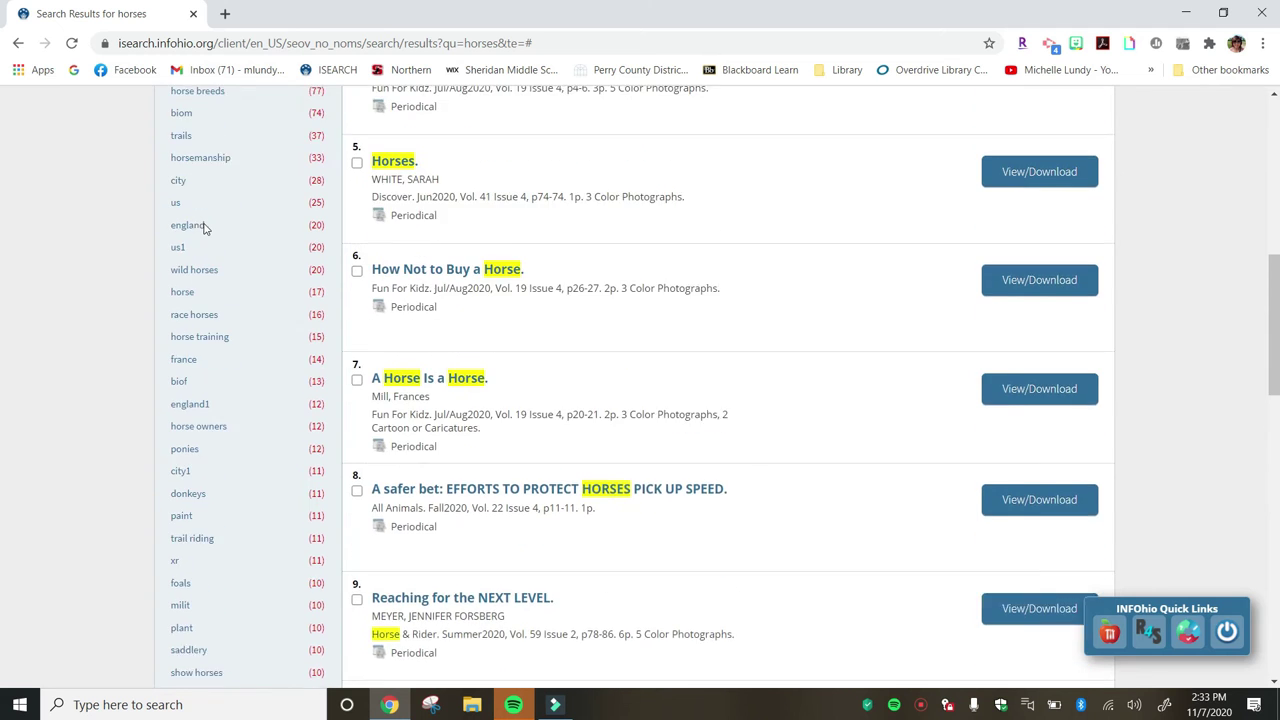
Step: Expand the complete list of publications for narrowing the 2020 horses results
scroll(203, 229, down, 10)
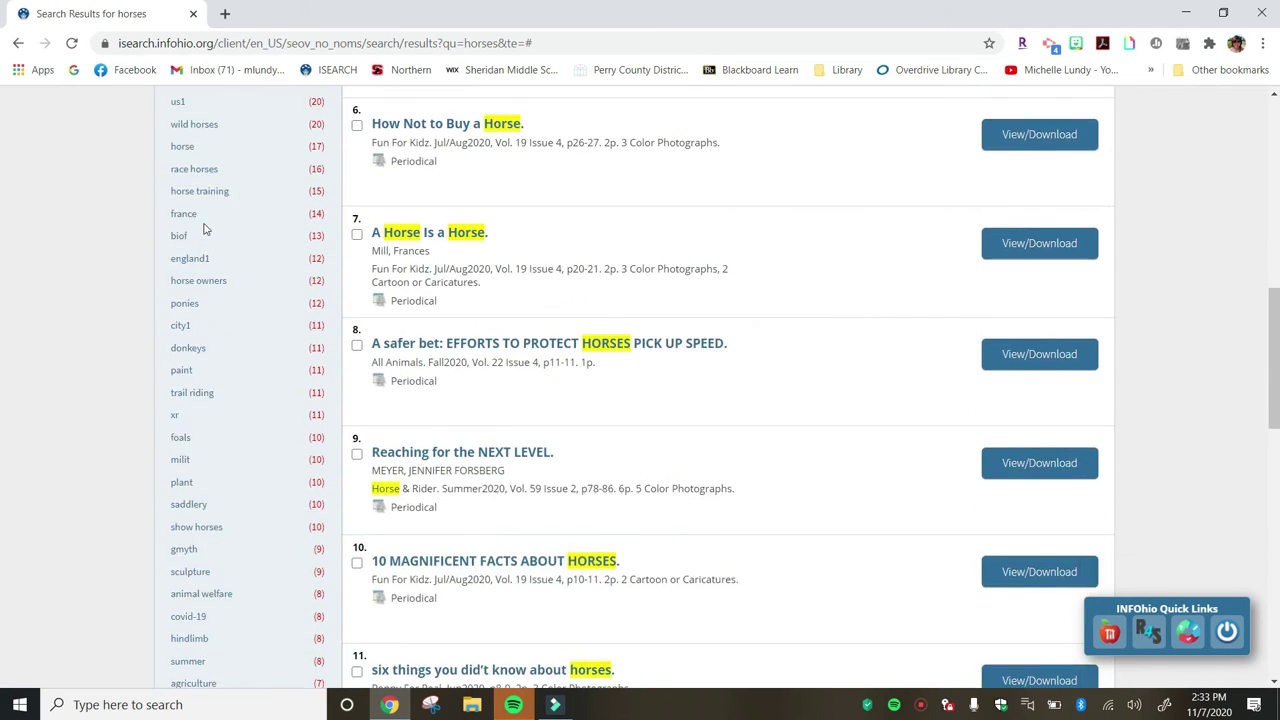
scroll(203, 229, down, 4)
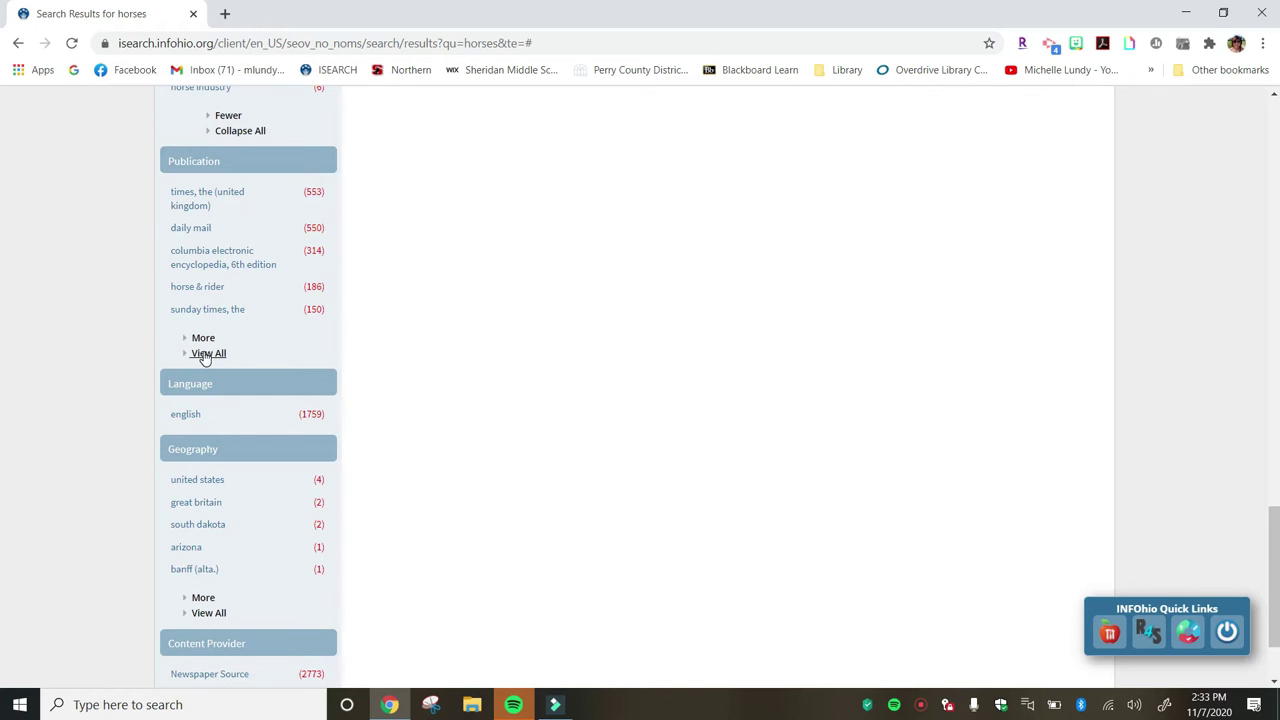
click(205, 354)
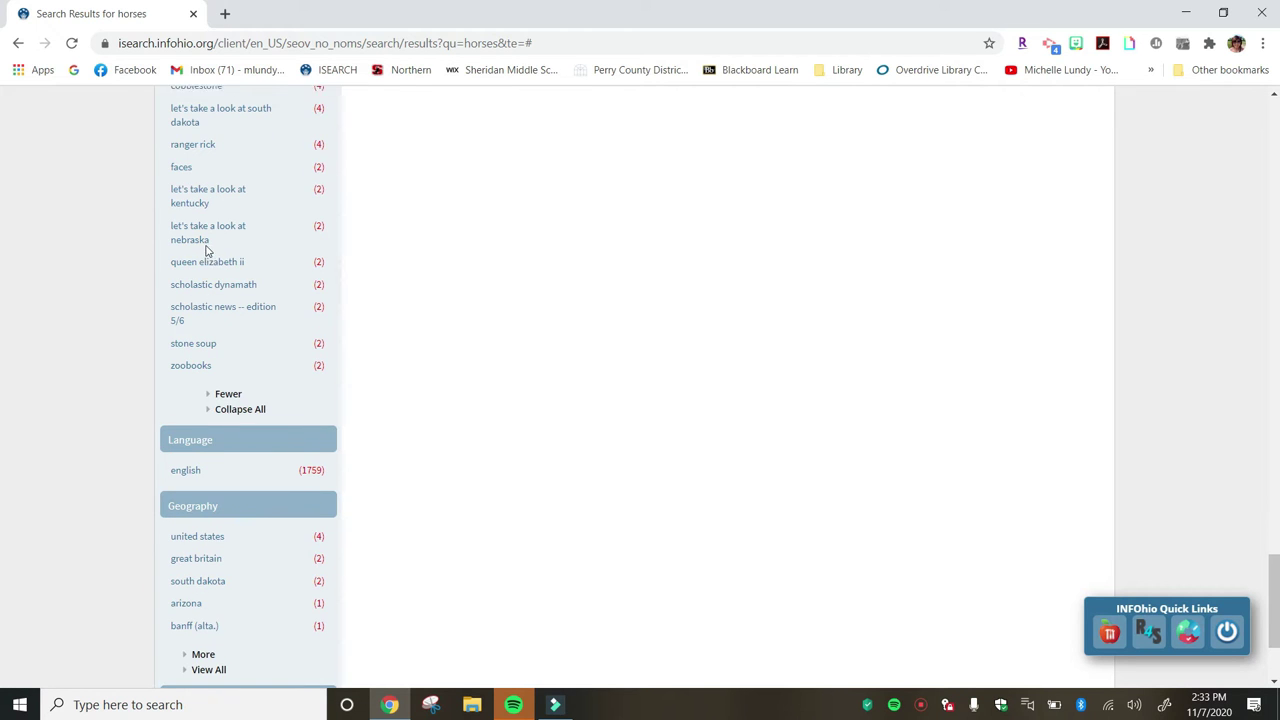
Step: Narrow the horses results to the publication Wacky But True
scroll(207, 250, up, 6)
scroll(206, 250, up, 5)
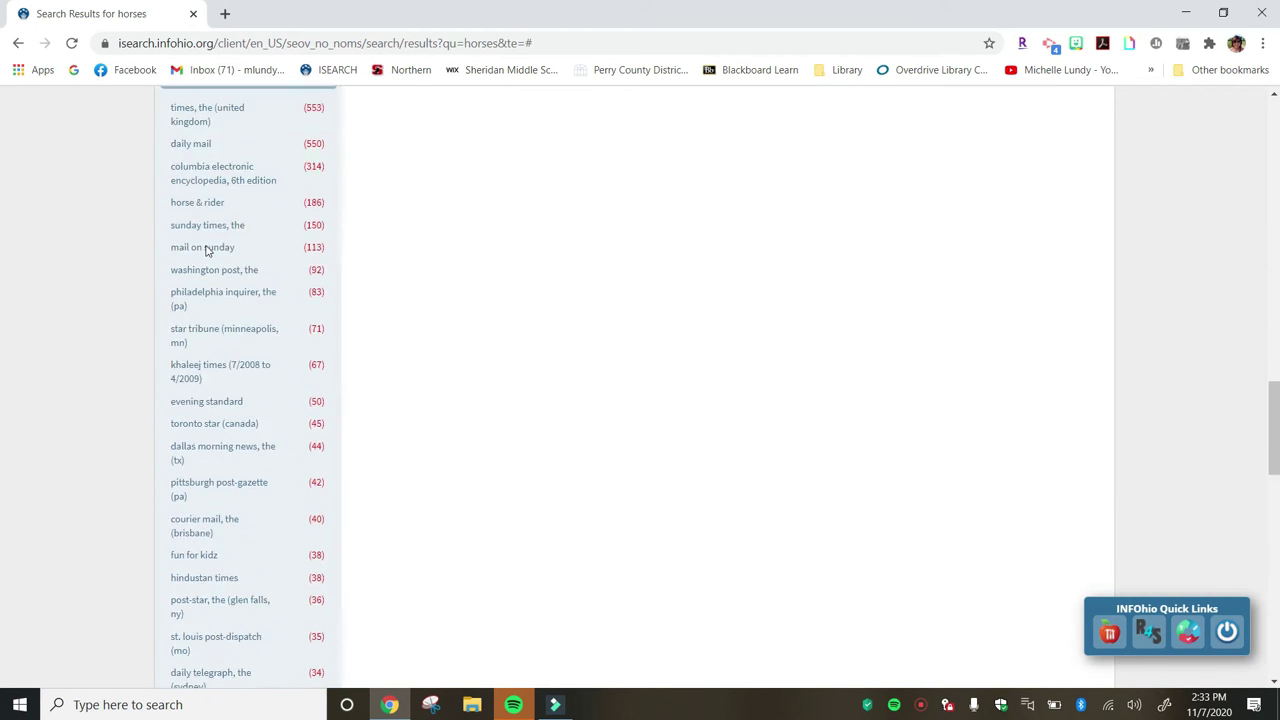
scroll(207, 251, up, 2)
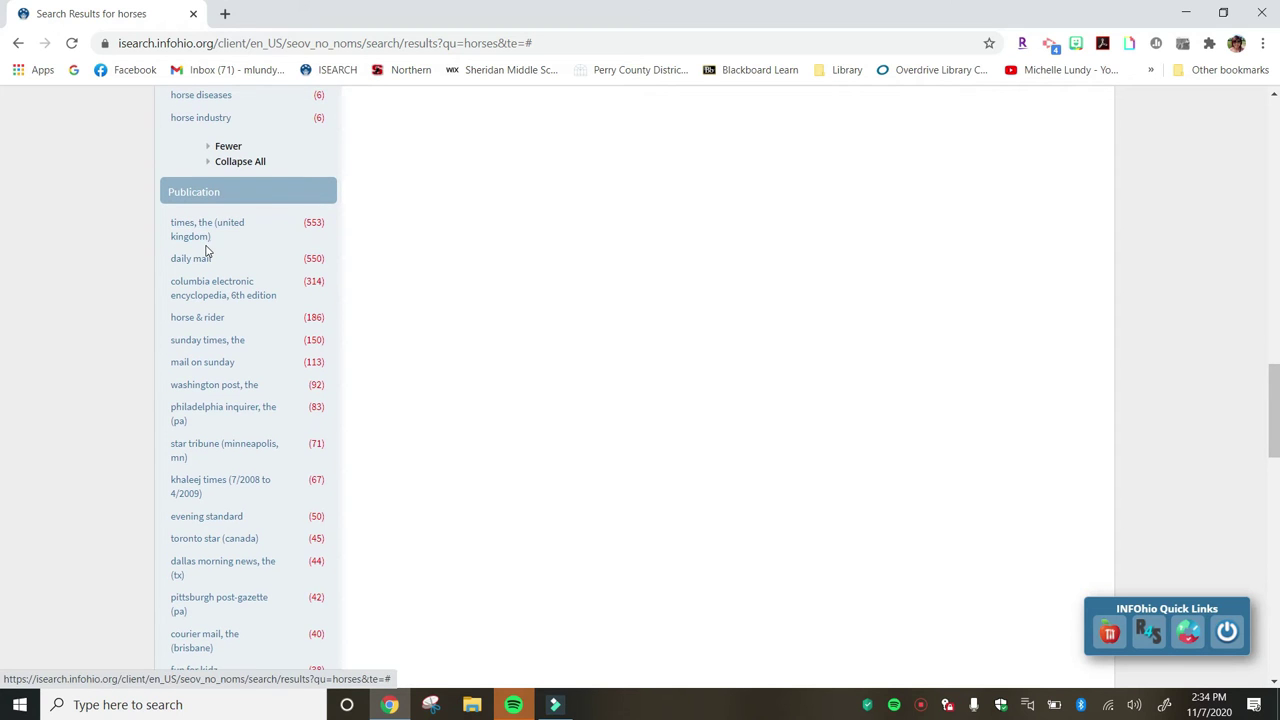
scroll(207, 251, down, 1)
scroll(206, 251, down, 1)
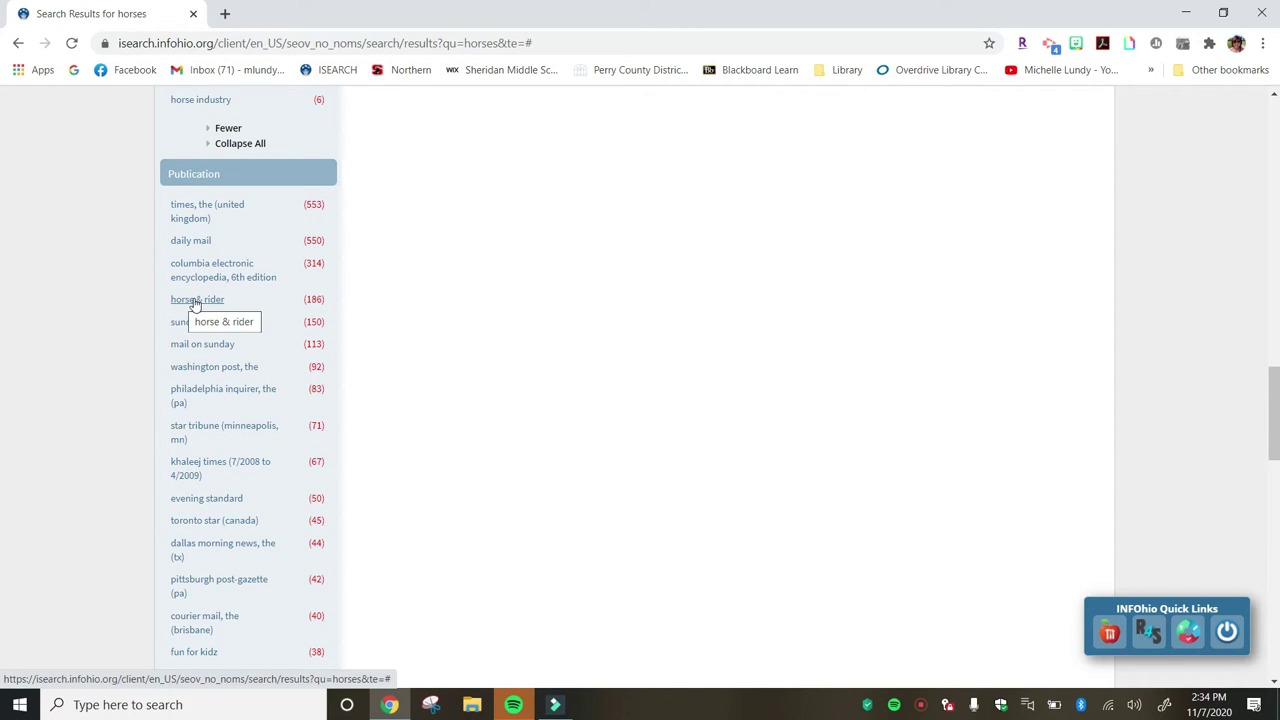
scroll(252, 306, down, 2)
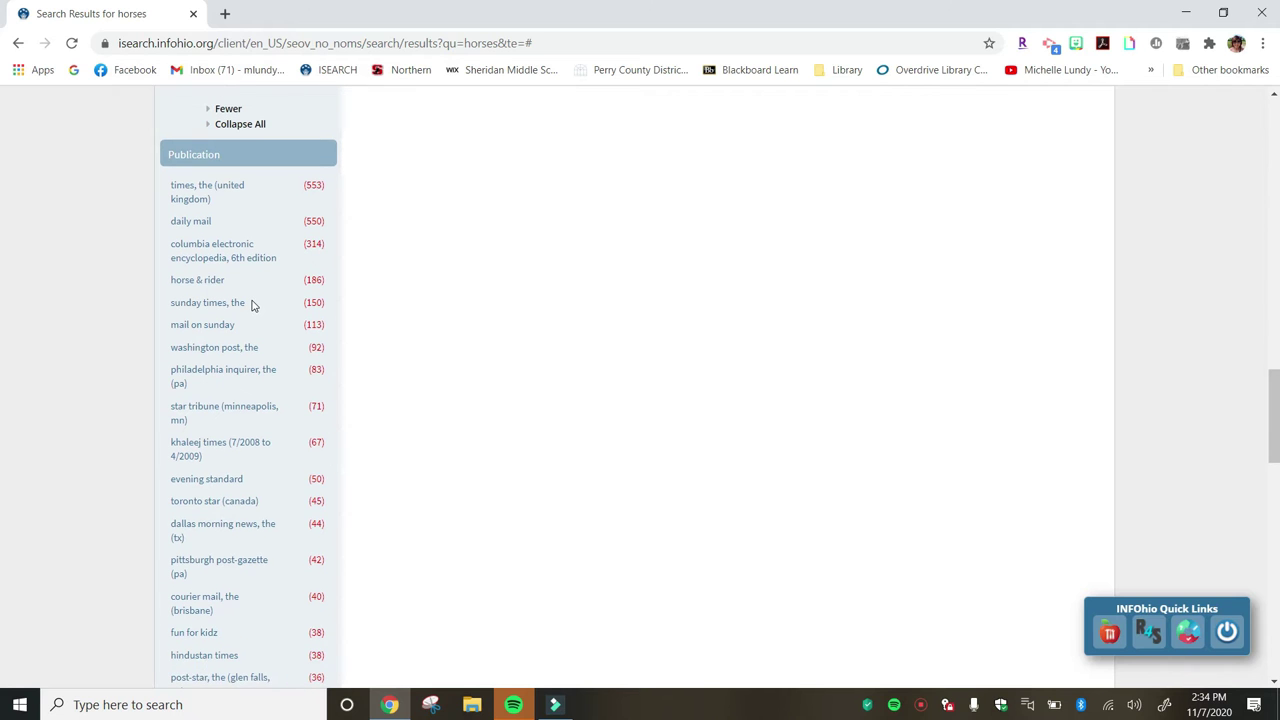
scroll(239, 310, down, 1)
scroll(239, 310, down, 1)
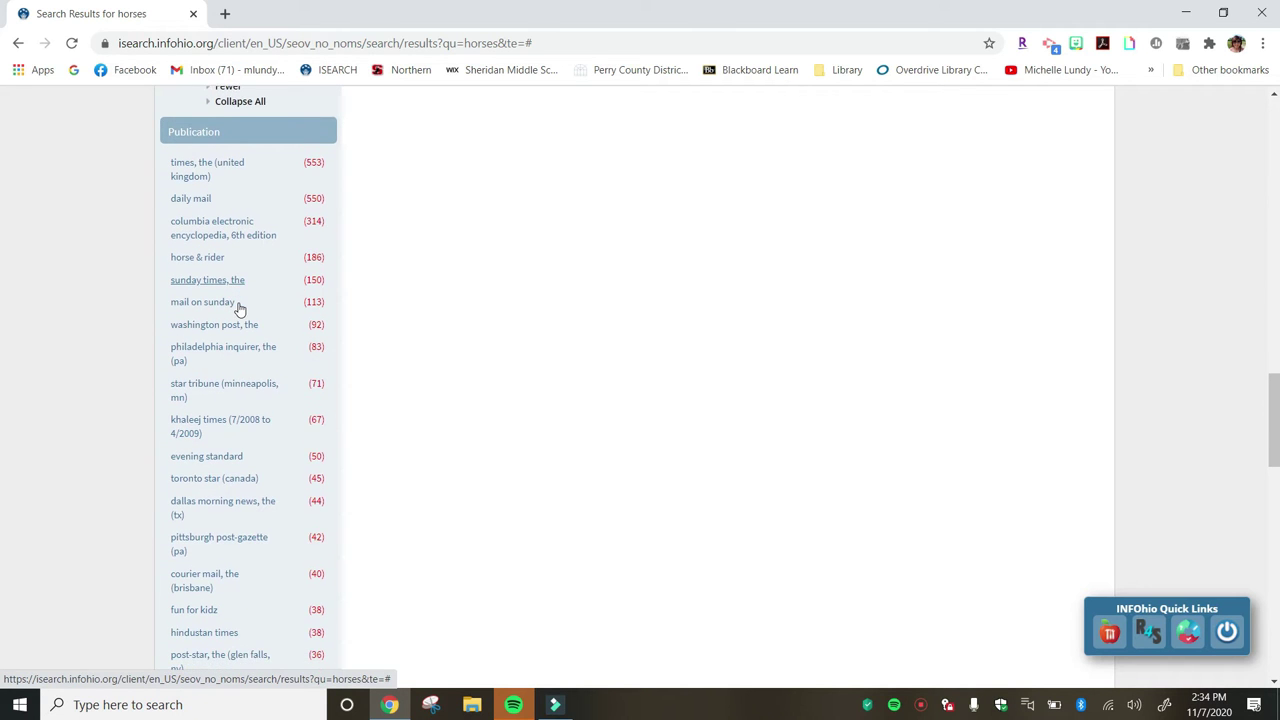
scroll(233, 320, down, 6)
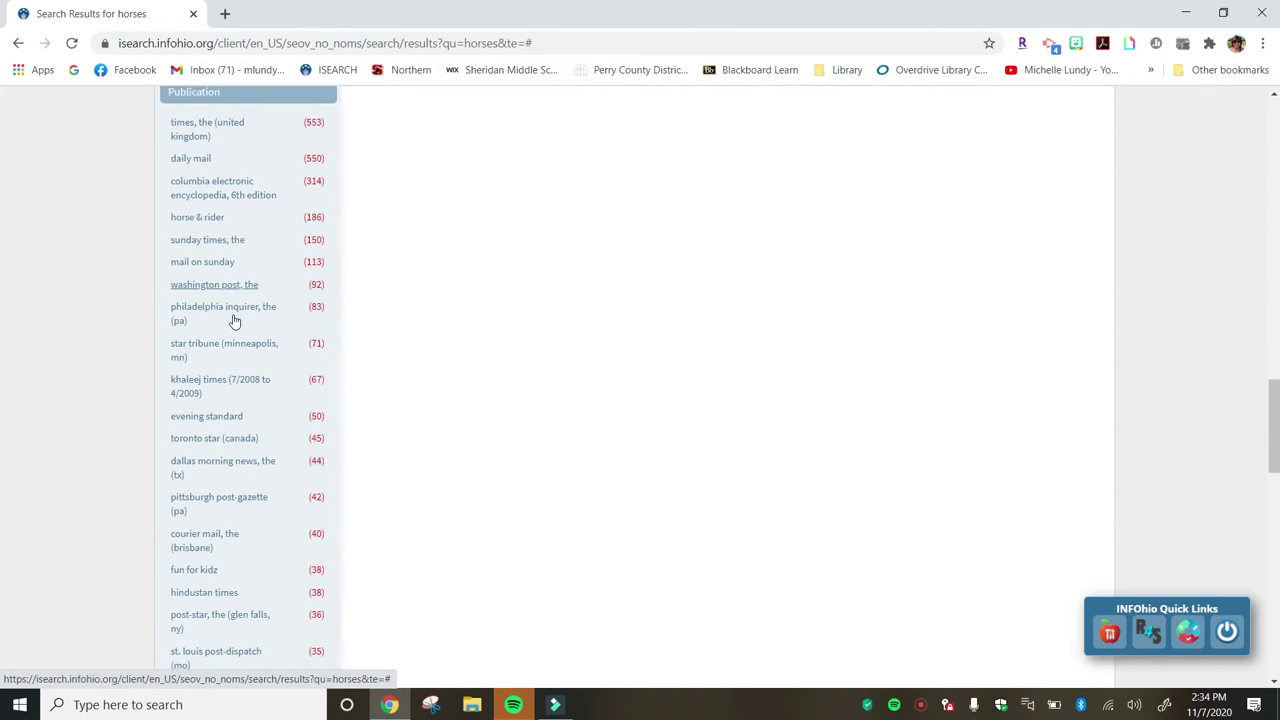
scroll(233, 320, down, 2)
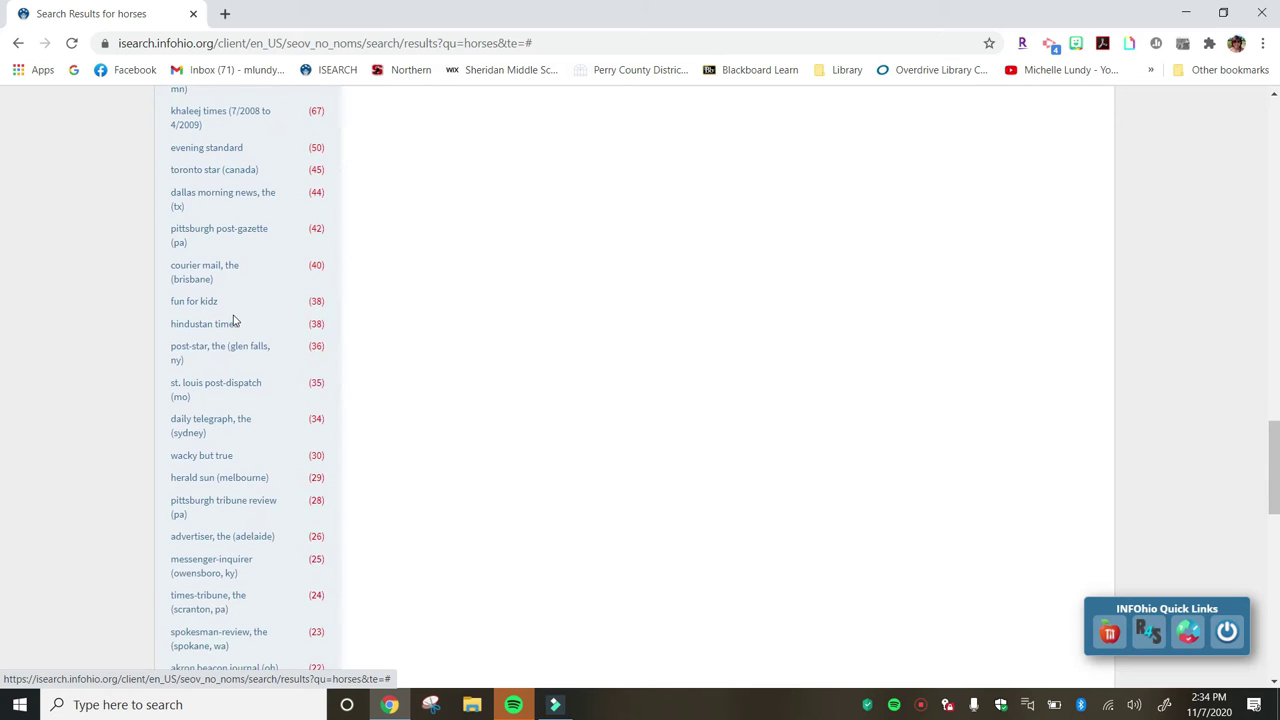
scroll(233, 320, down, 3)
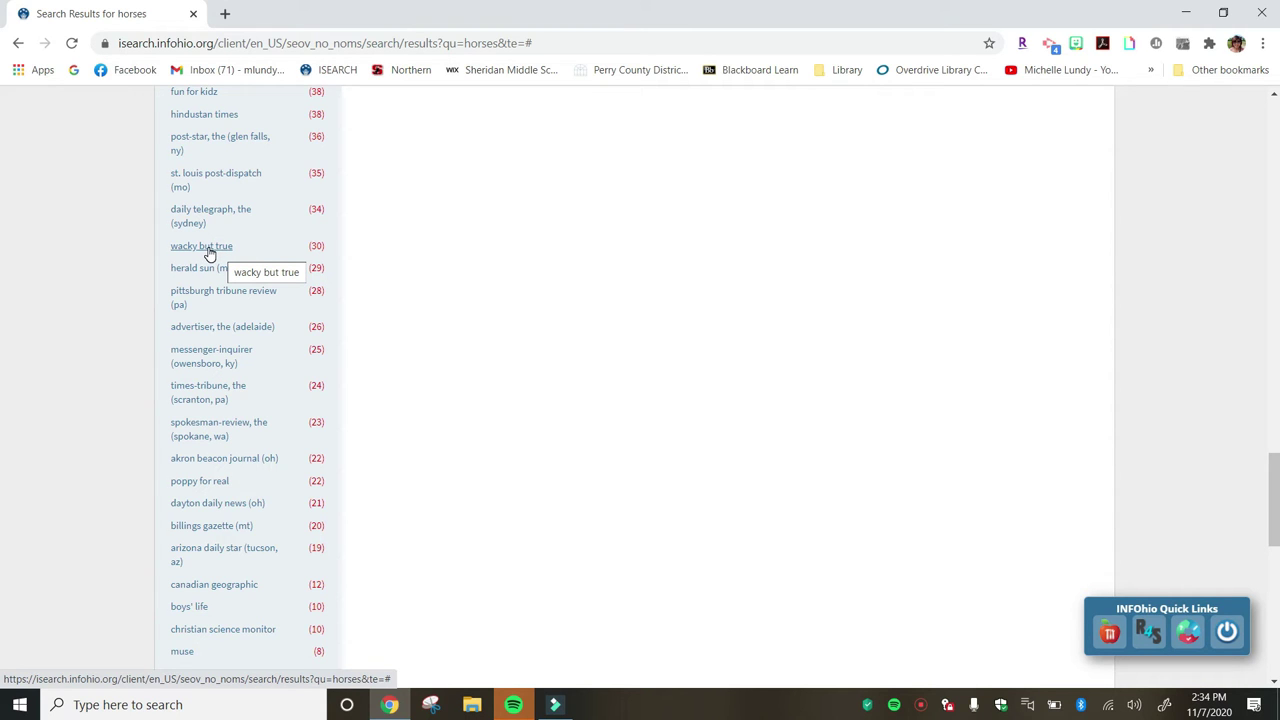
click(210, 254)
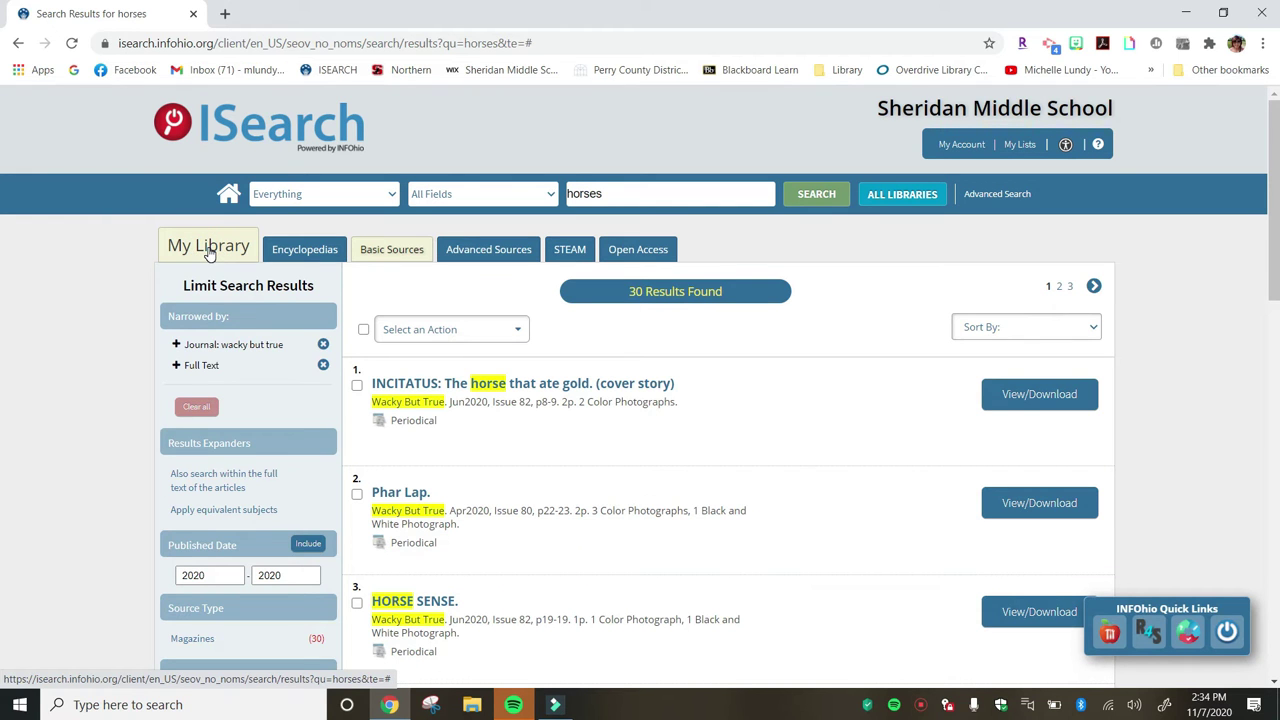
Step: Look through the first page of Wacky But True results and check the limits applied to the search
scroll(684, 372, down, 1)
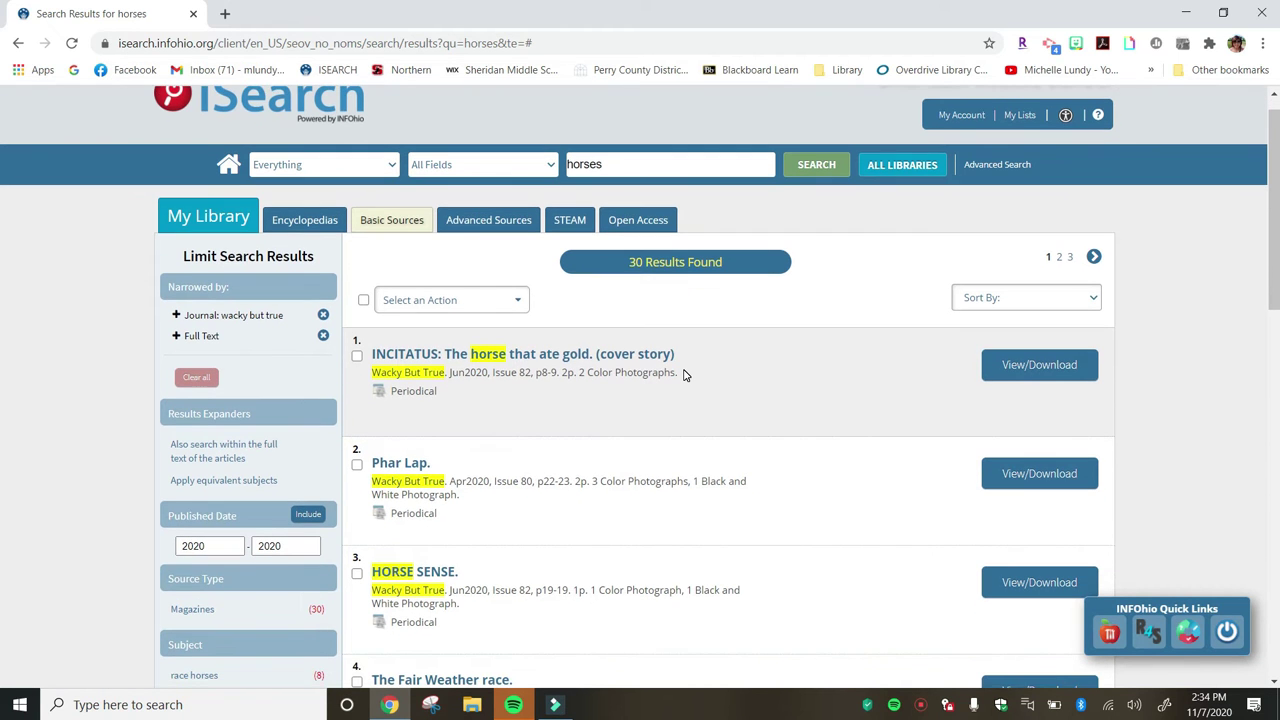
scroll(684, 375, down, 2)
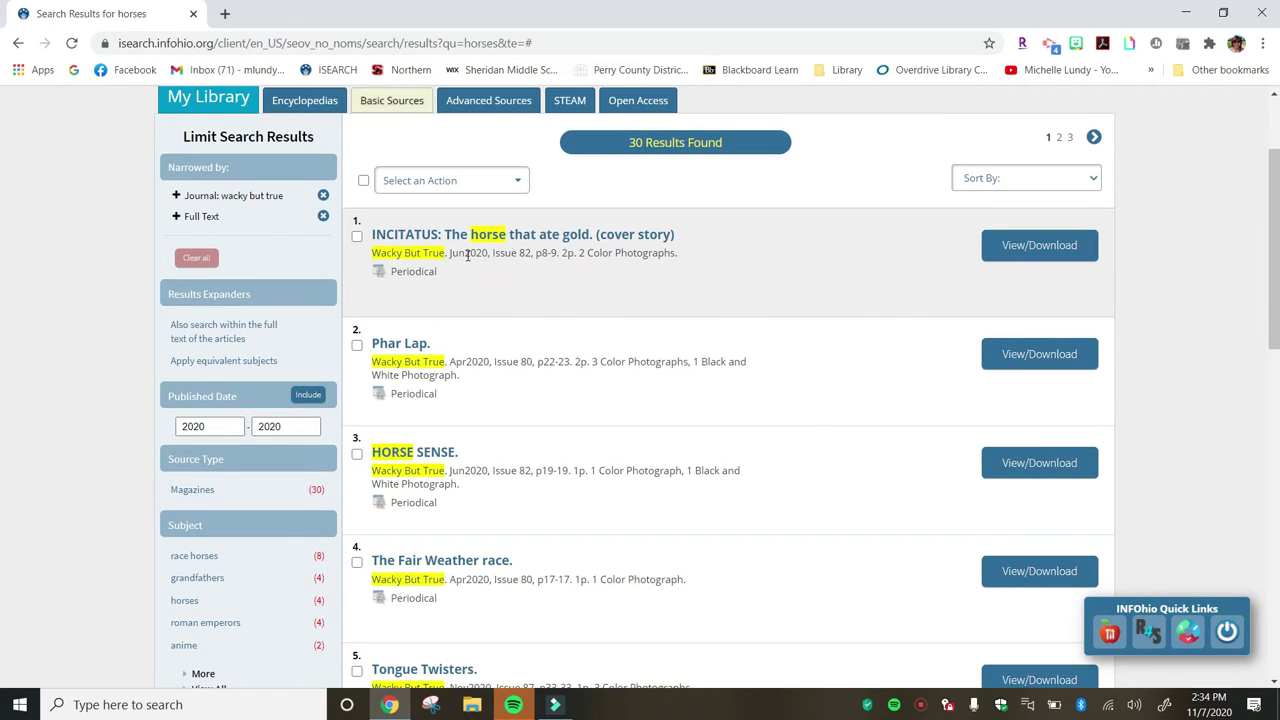
scroll(467, 255, down, 3)
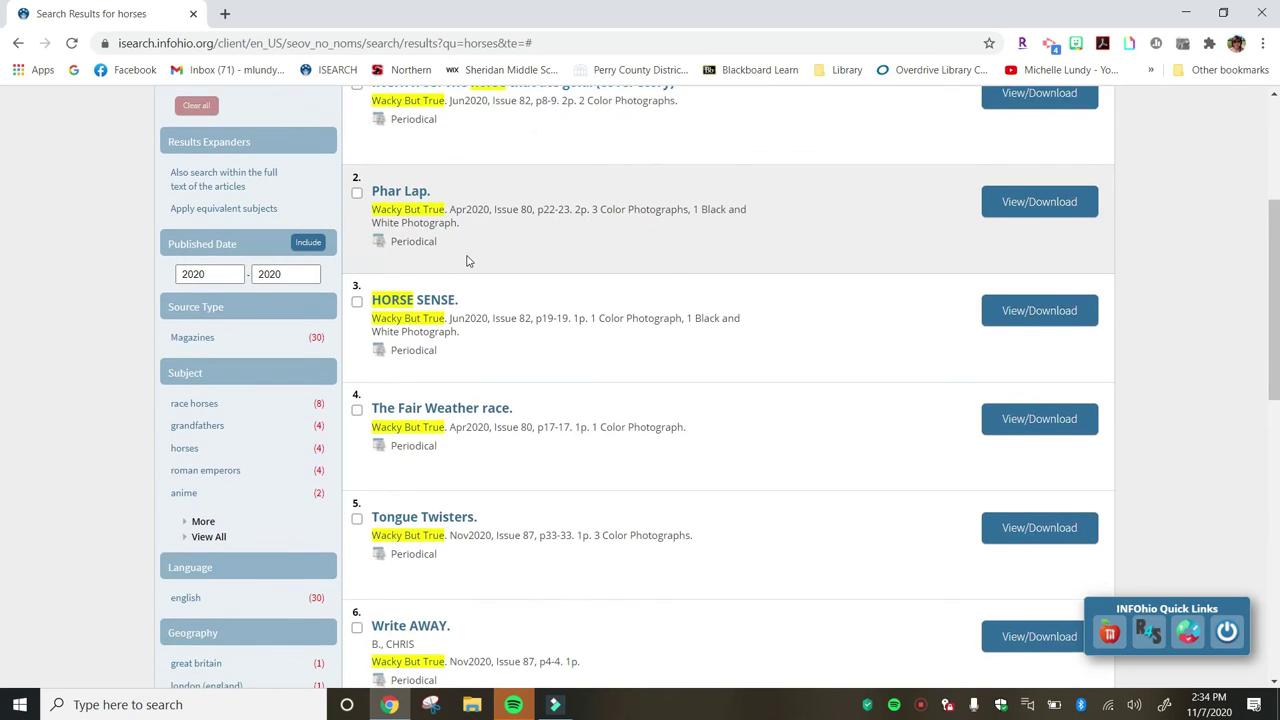
scroll(467, 257, down, 5)
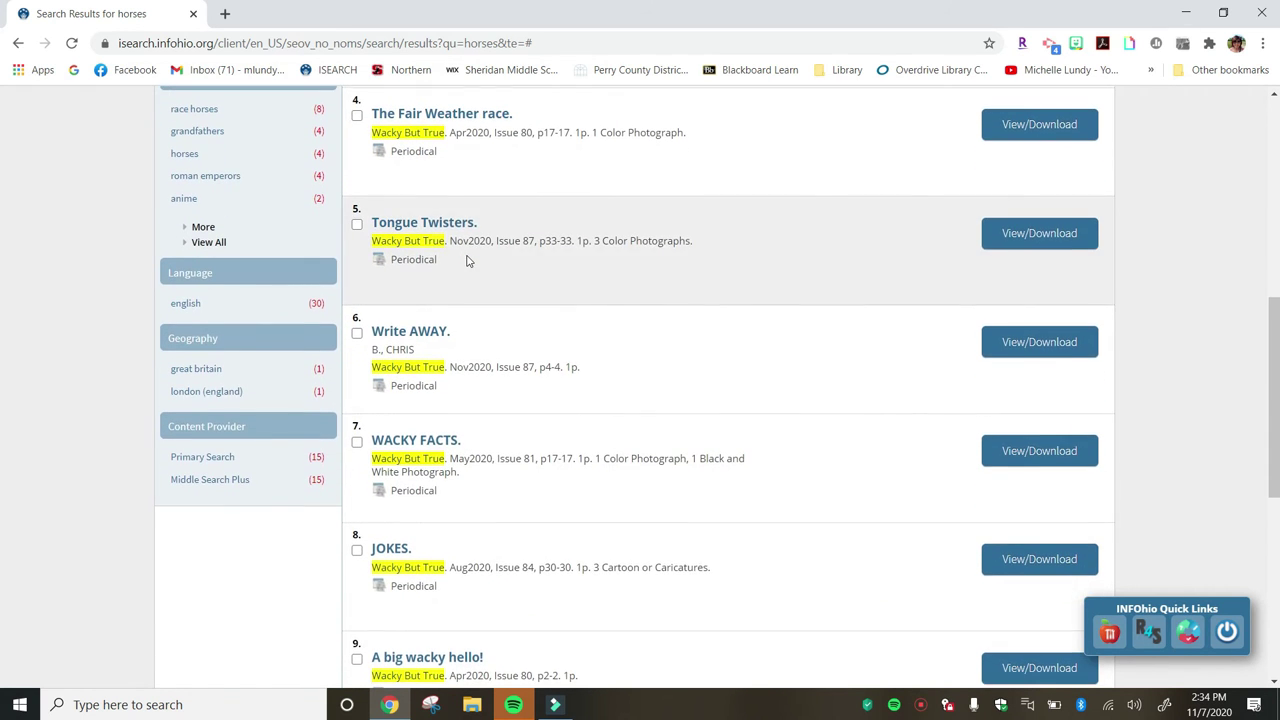
scroll(467, 260, down, 3)
scroll(467, 261, down, 4)
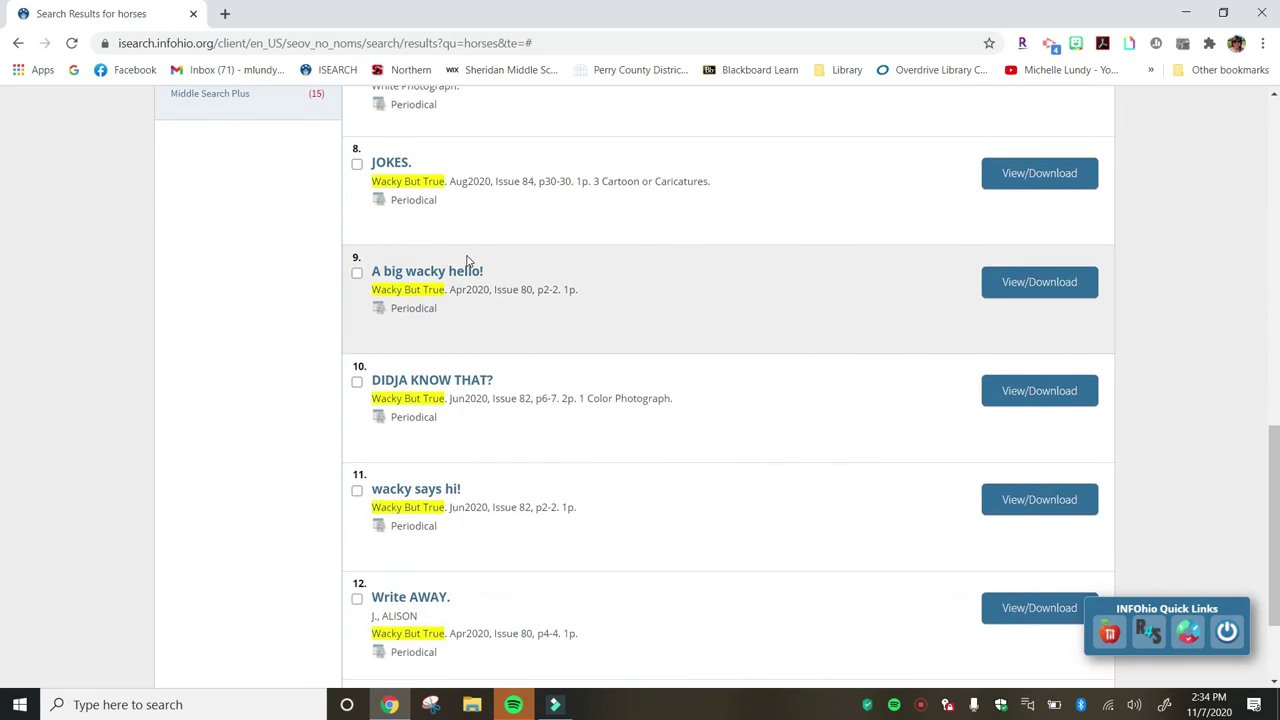
scroll(467, 261, down, 2)
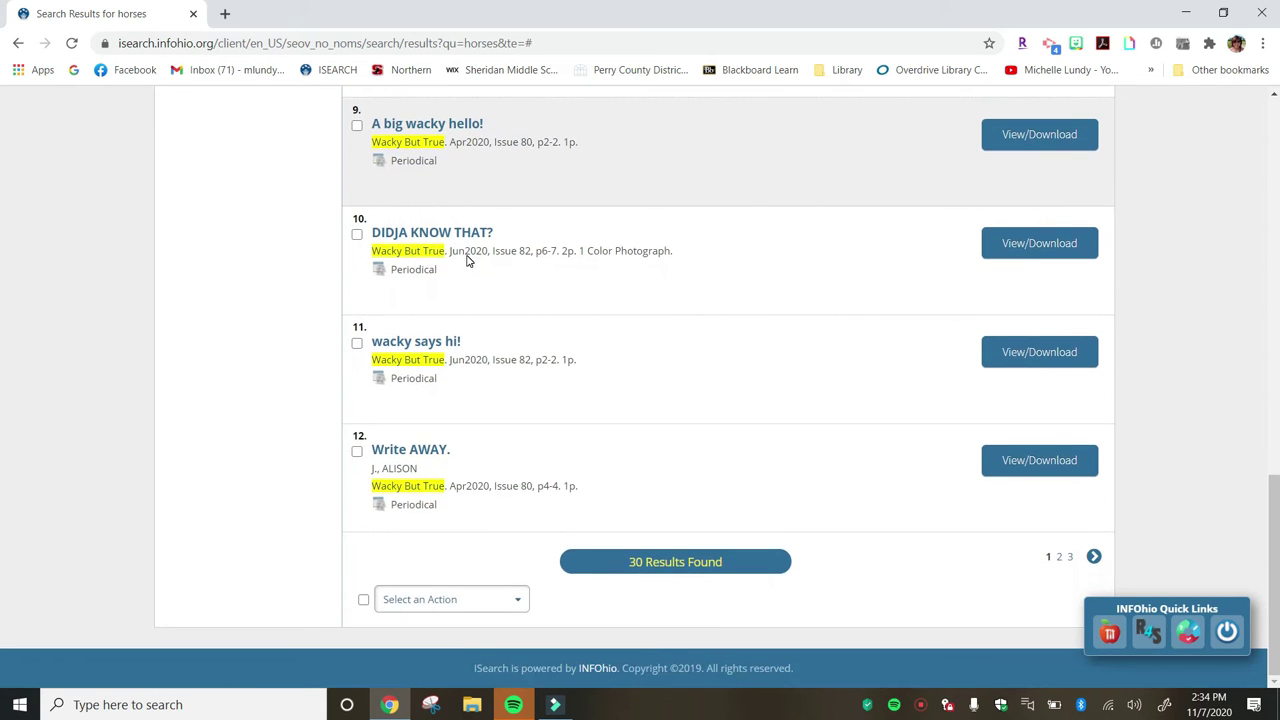
scroll(467, 260, up, 10)
scroll(467, 260, up, 4)
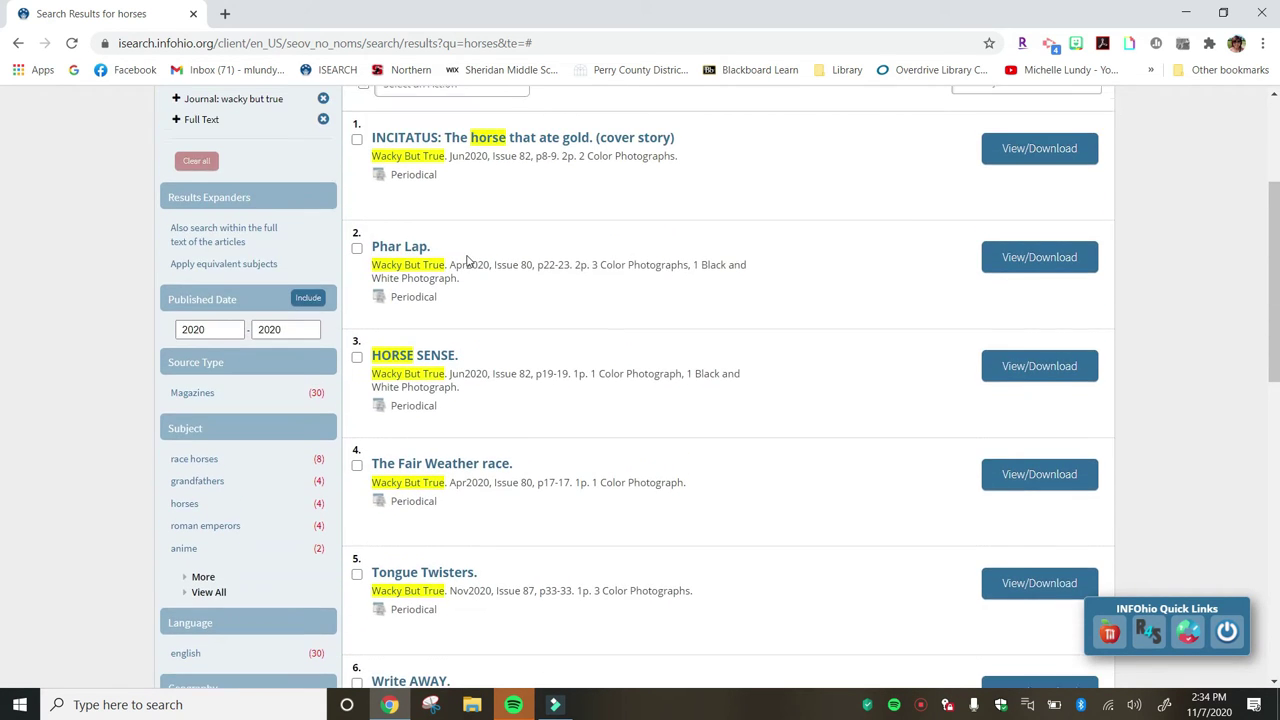
scroll(467, 261, up, 3)
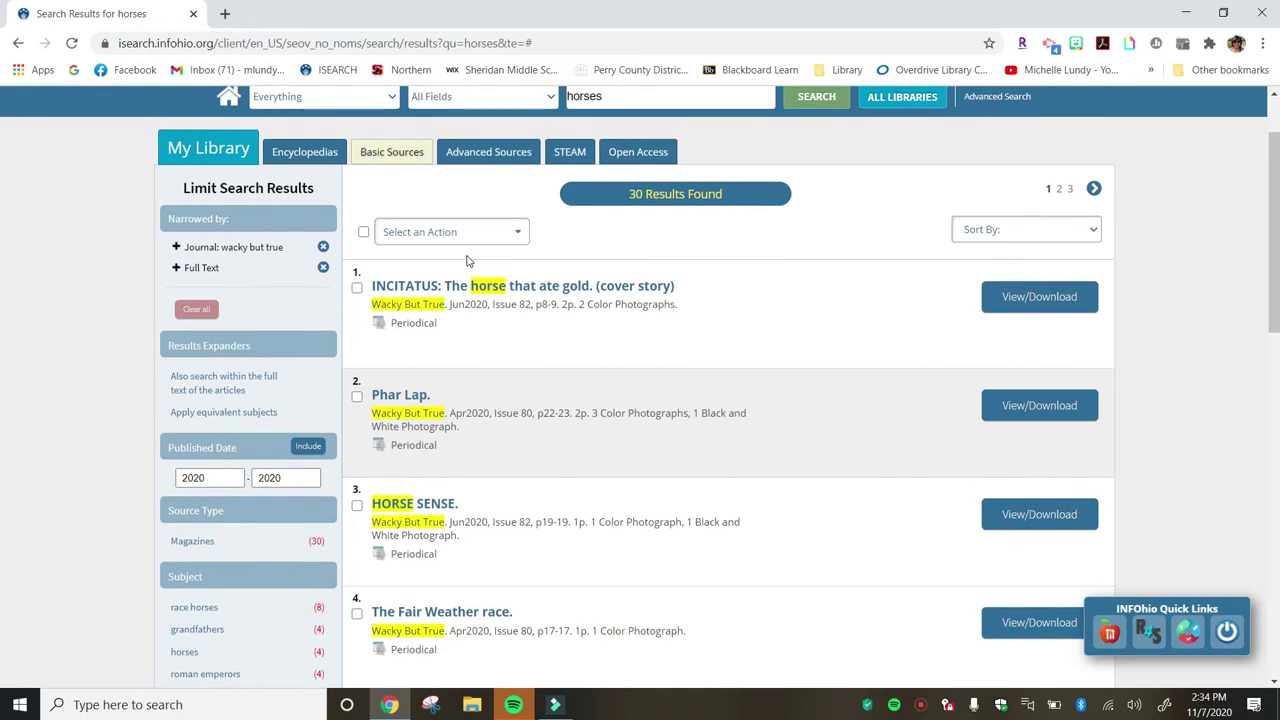
scroll(467, 261, down, 1)
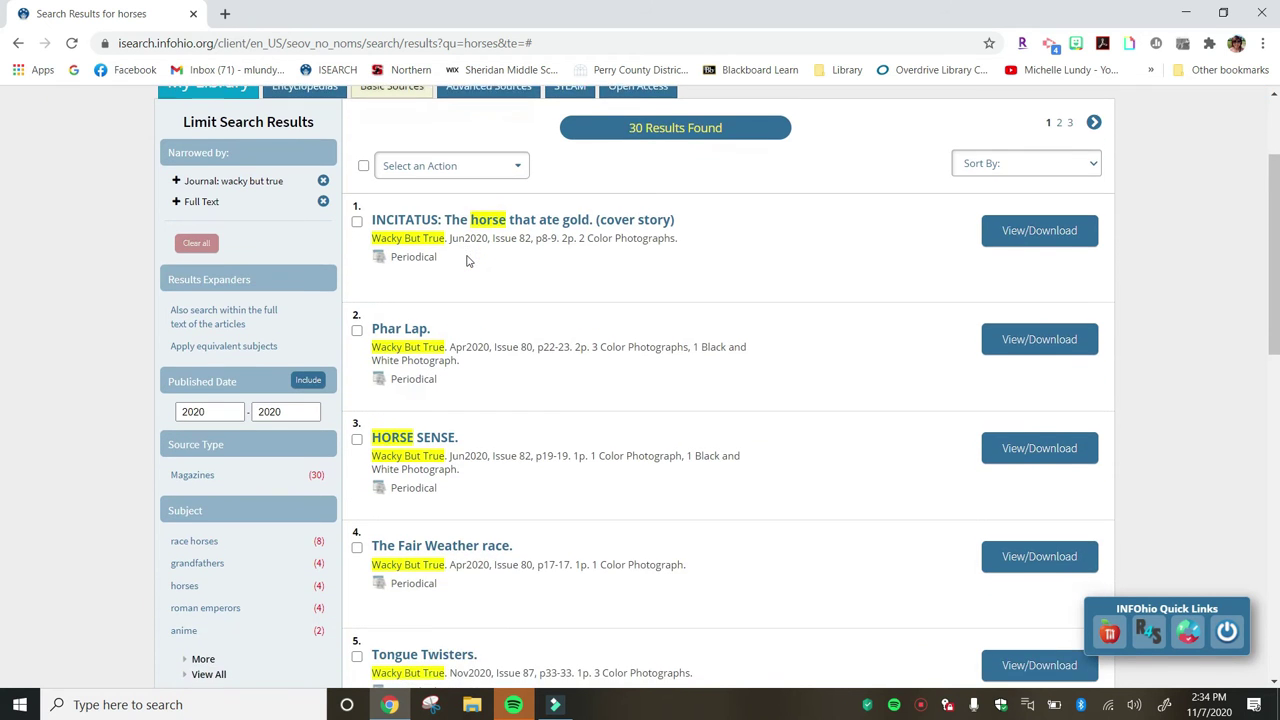
scroll(467, 261, up, 1)
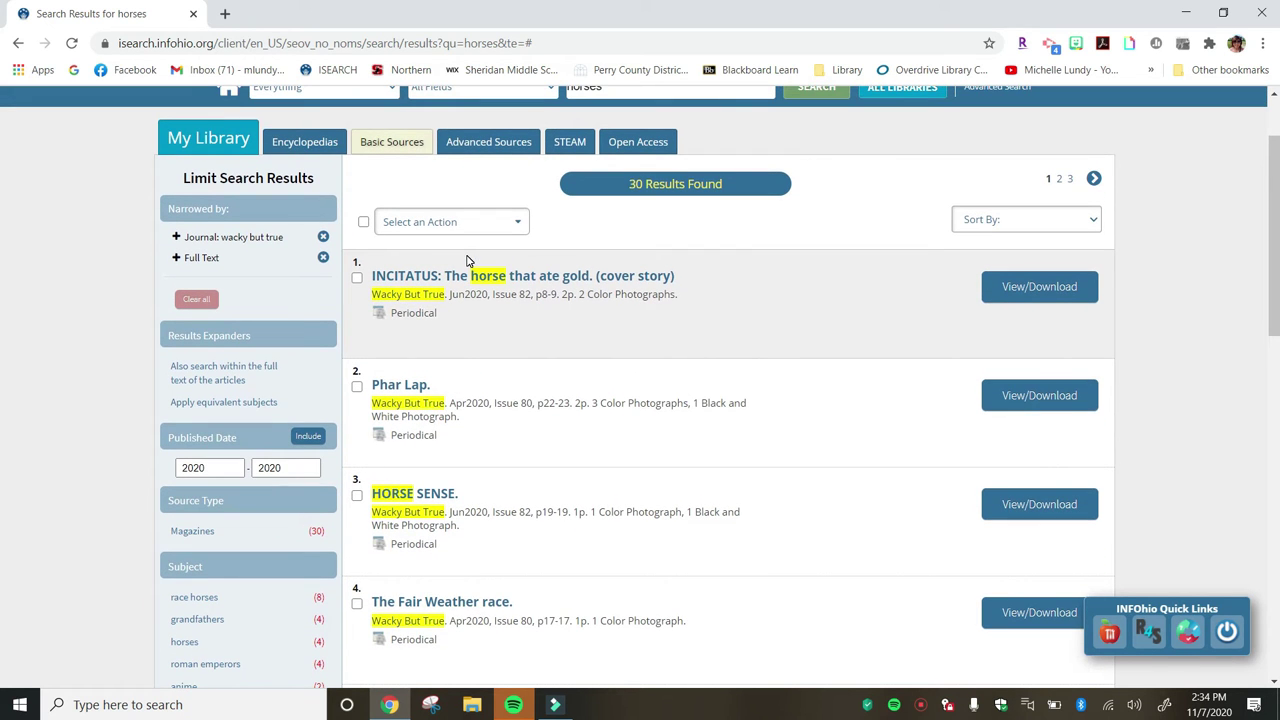
scroll(487, 406, down, 1)
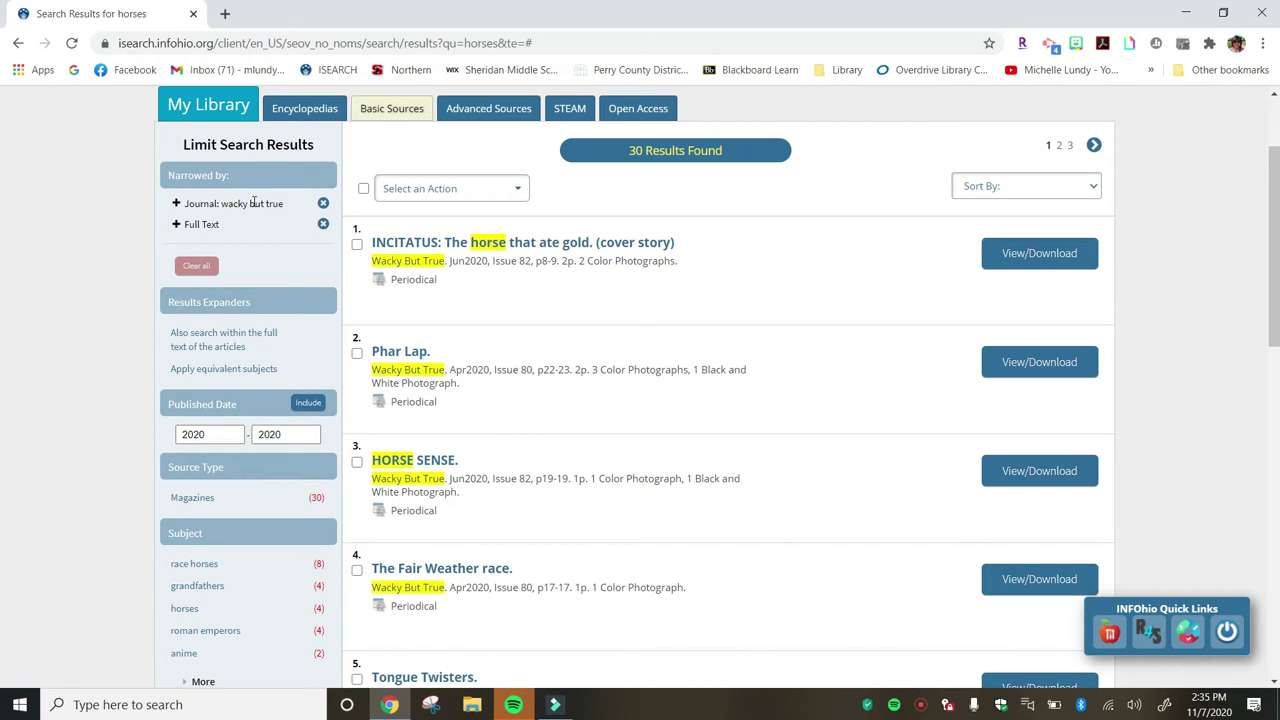
Step: Remove the Wacky But True publication limit and narrow the 2020 horses results to the subject animal welfare
click(323, 205)
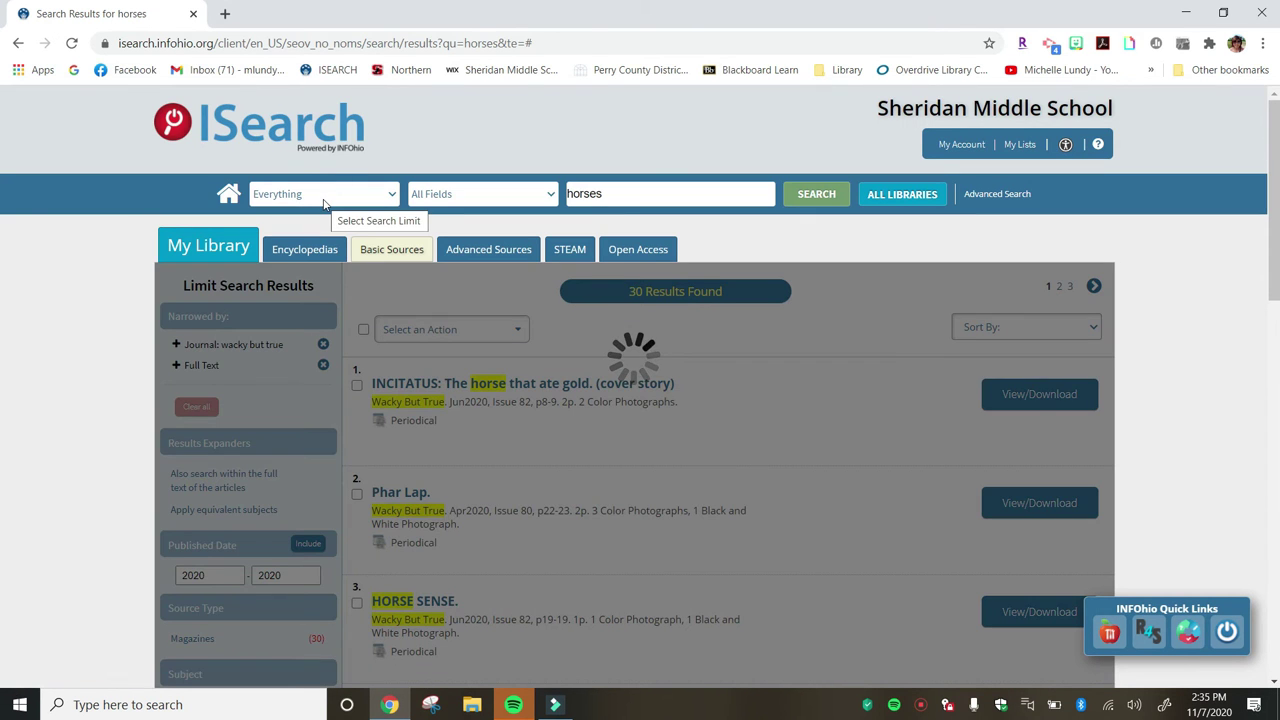
scroll(200, 535, down, 12)
scroll(200, 535, up, 5)
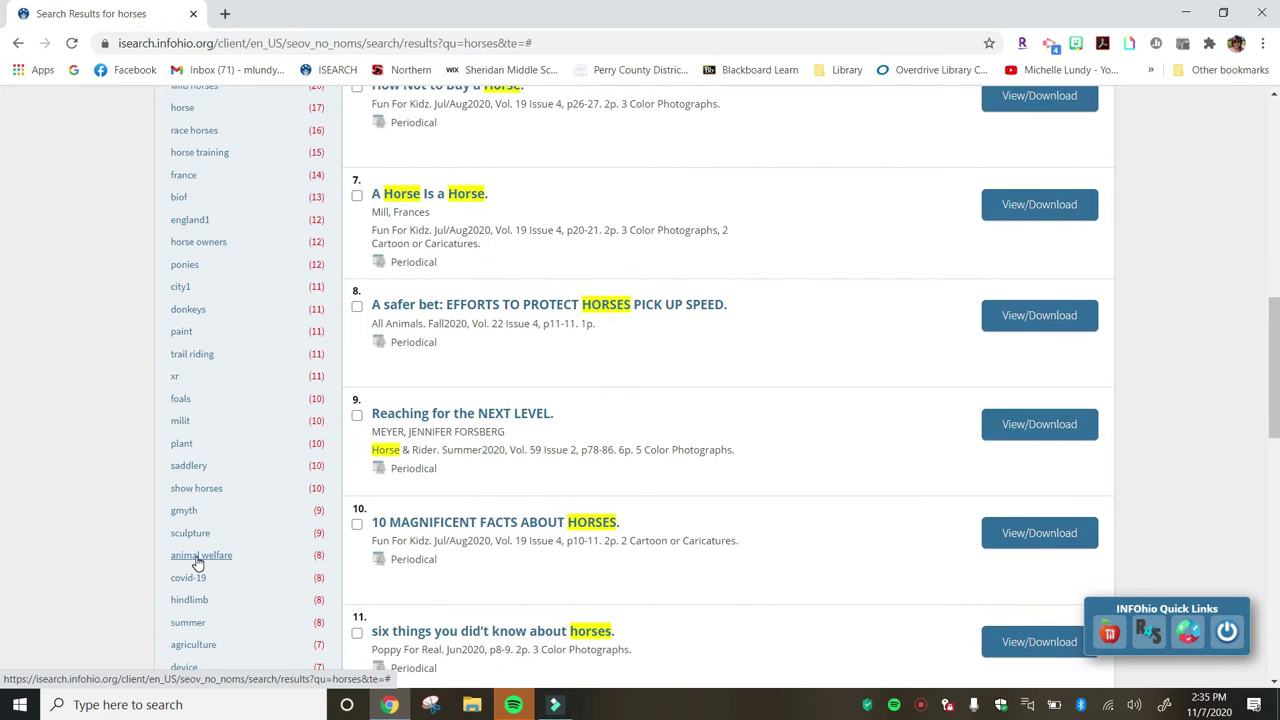
click(198, 560)
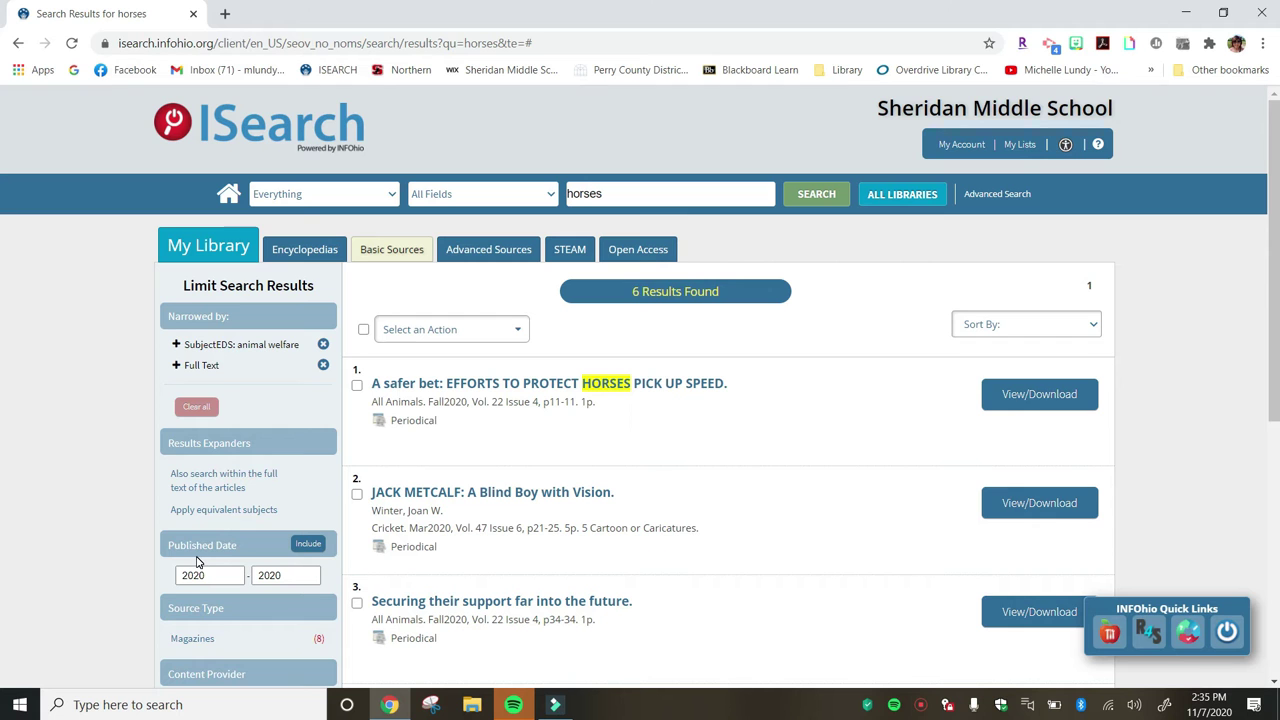
Step: Look through all the animal welfare results on horses, including their titles, magazines and issue dates
scroll(620, 470, down, 2)
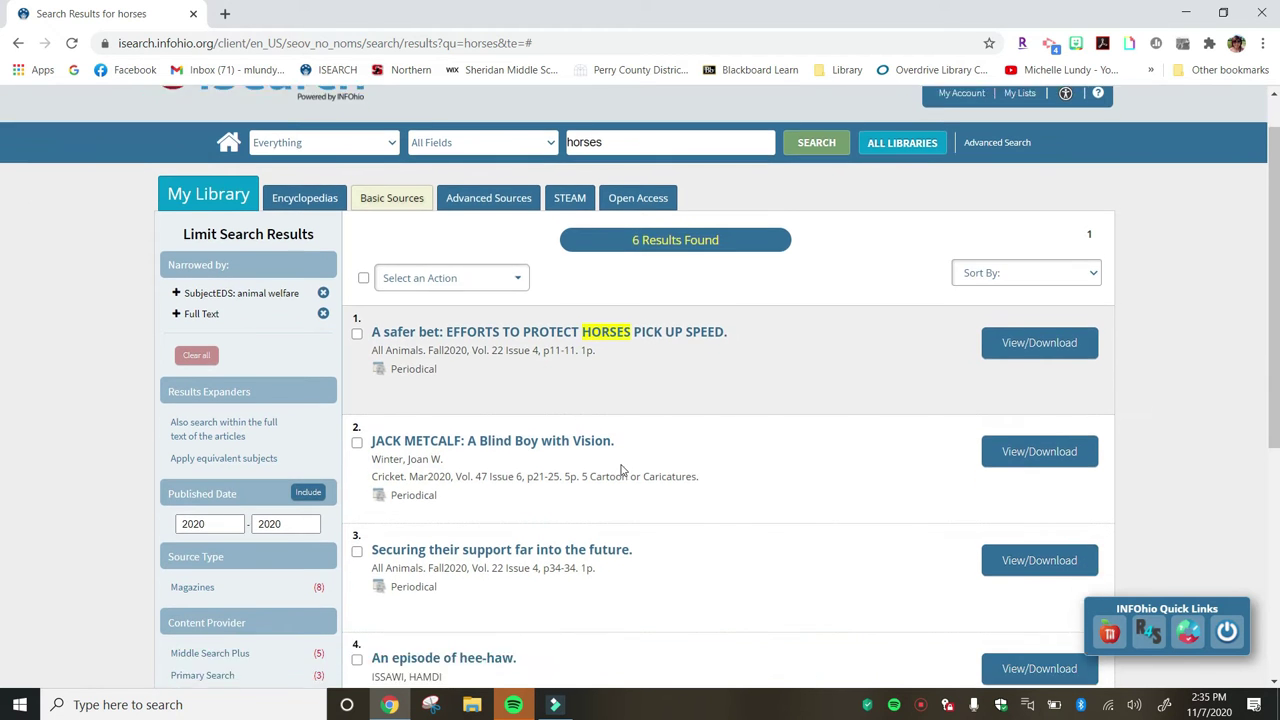
scroll(620, 470, down, 1)
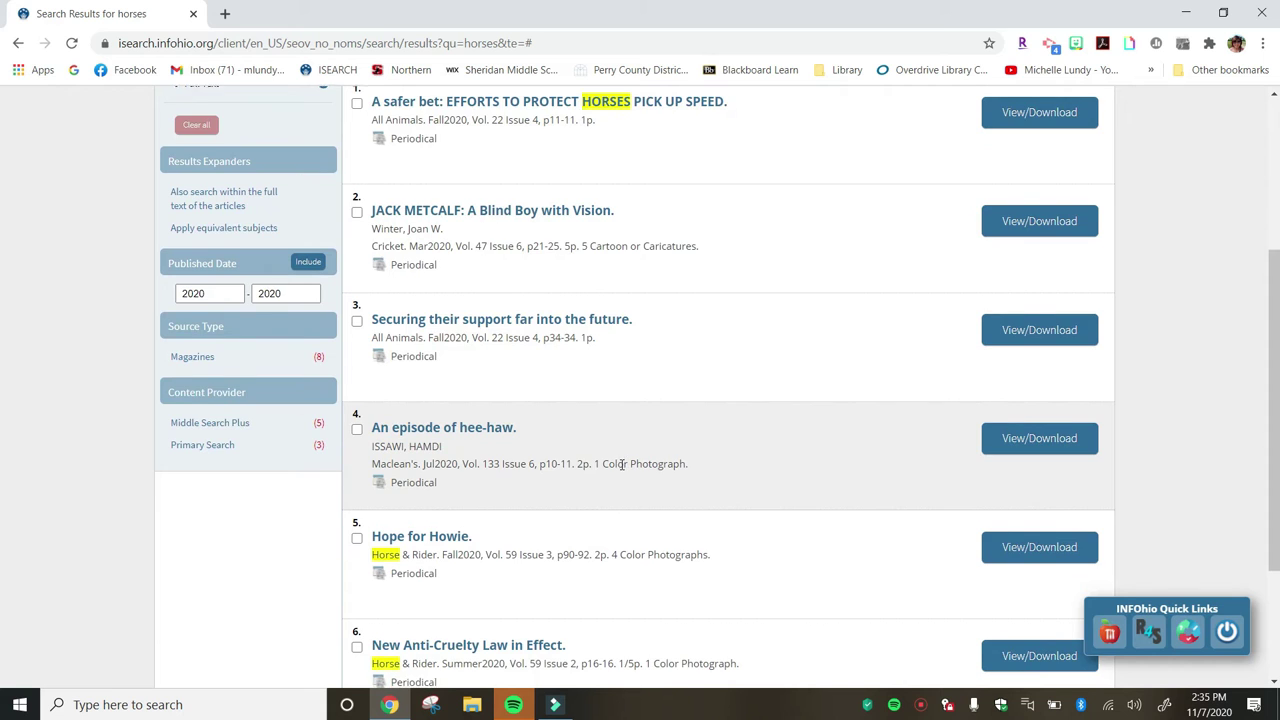
scroll(621, 465, down, 1)
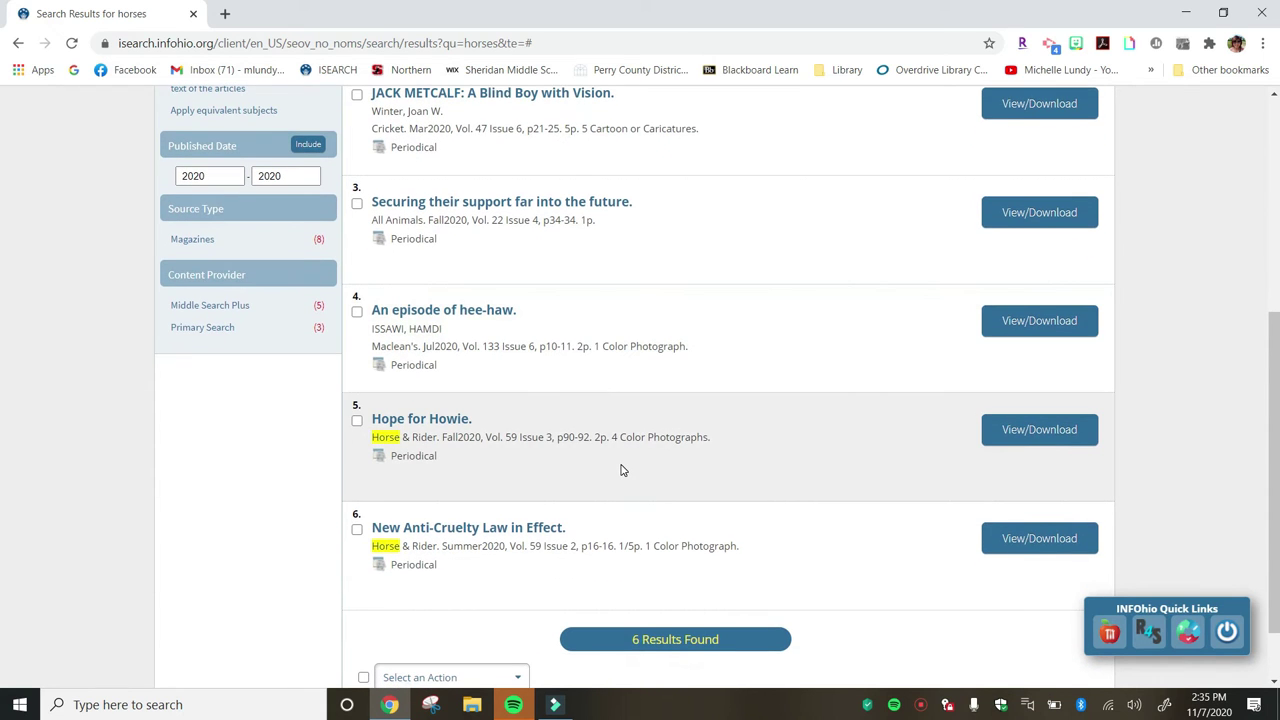
scroll(620, 470, down, 1)
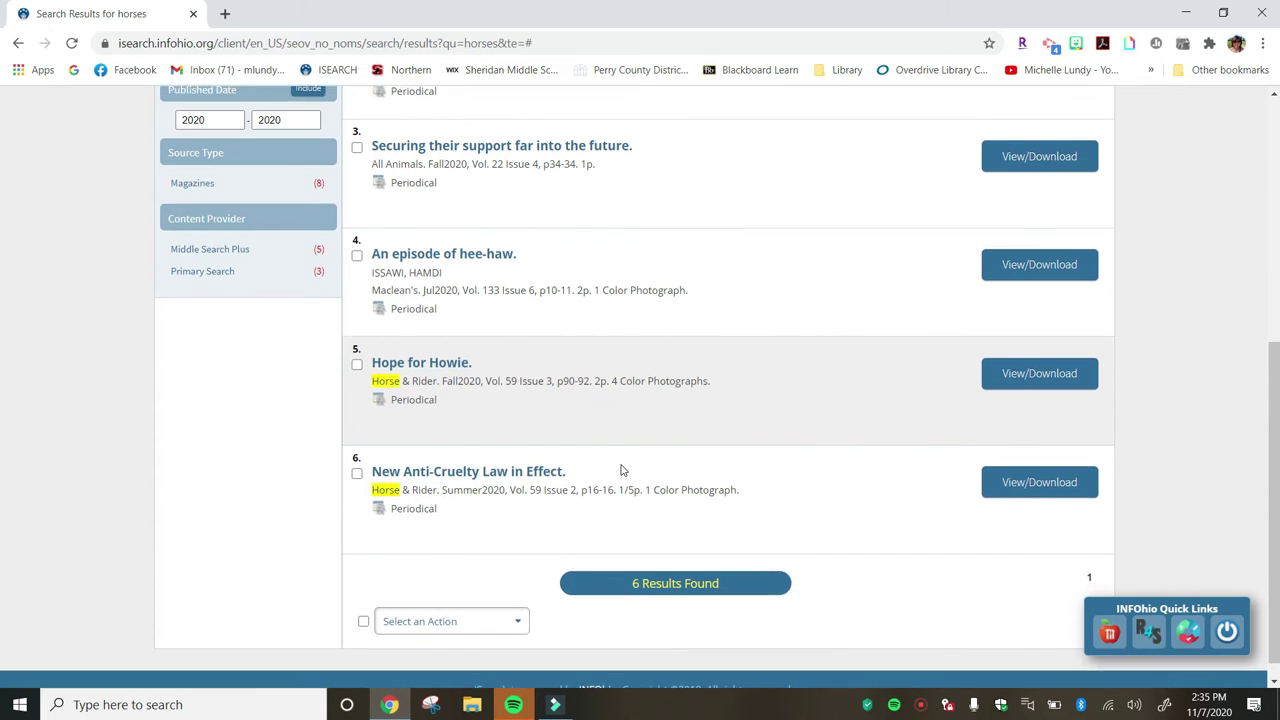
scroll(620, 470, down, 1)
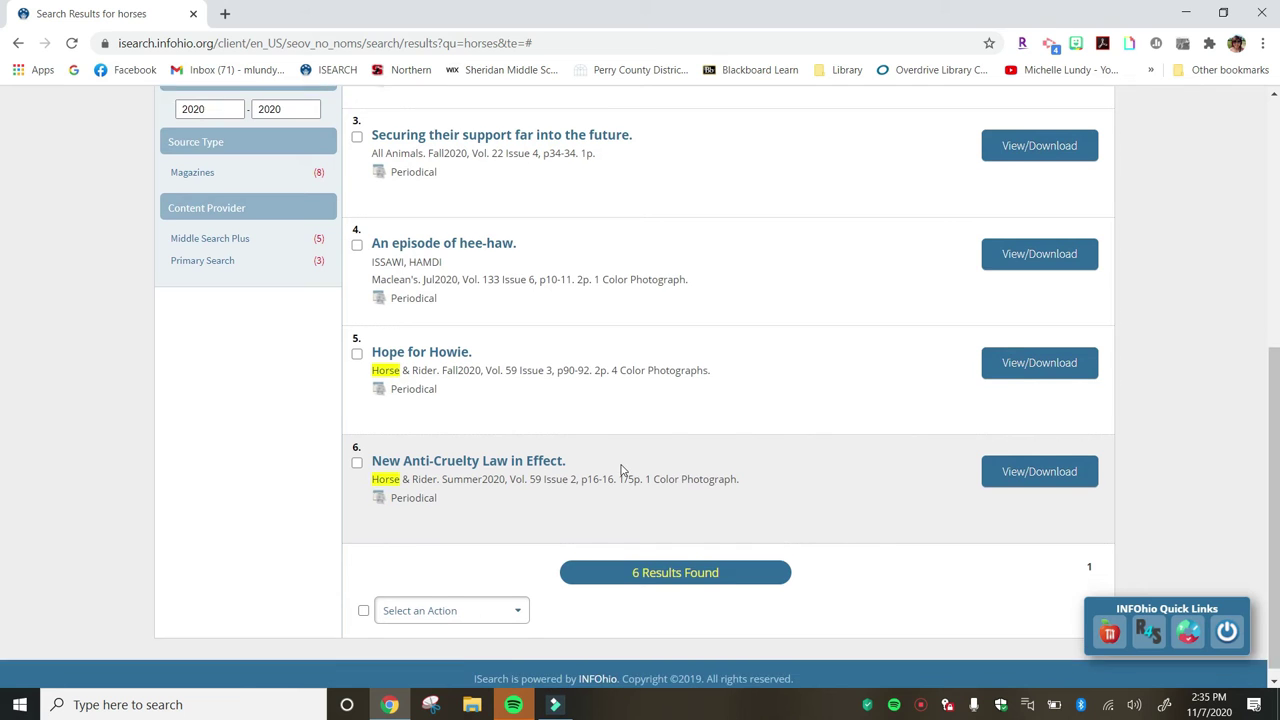
scroll(621, 467, up, 5)
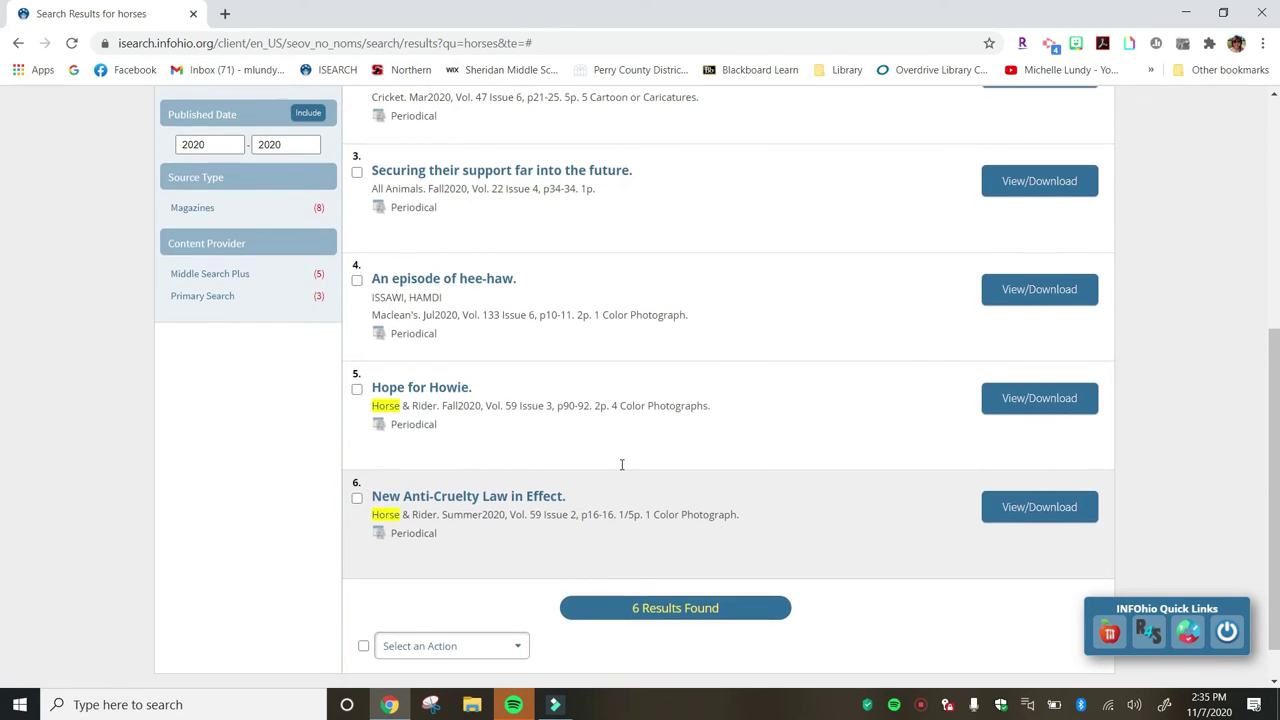
scroll(621, 469, up, 1)
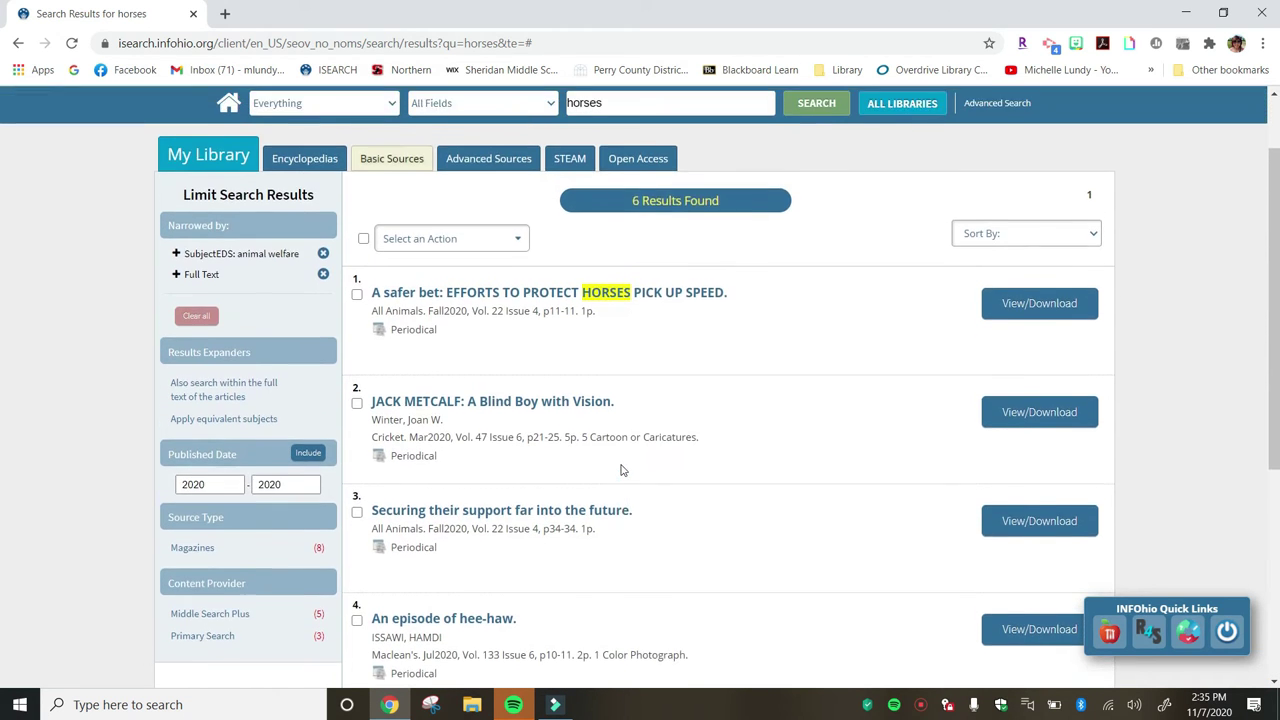
scroll(621, 467, up, 1)
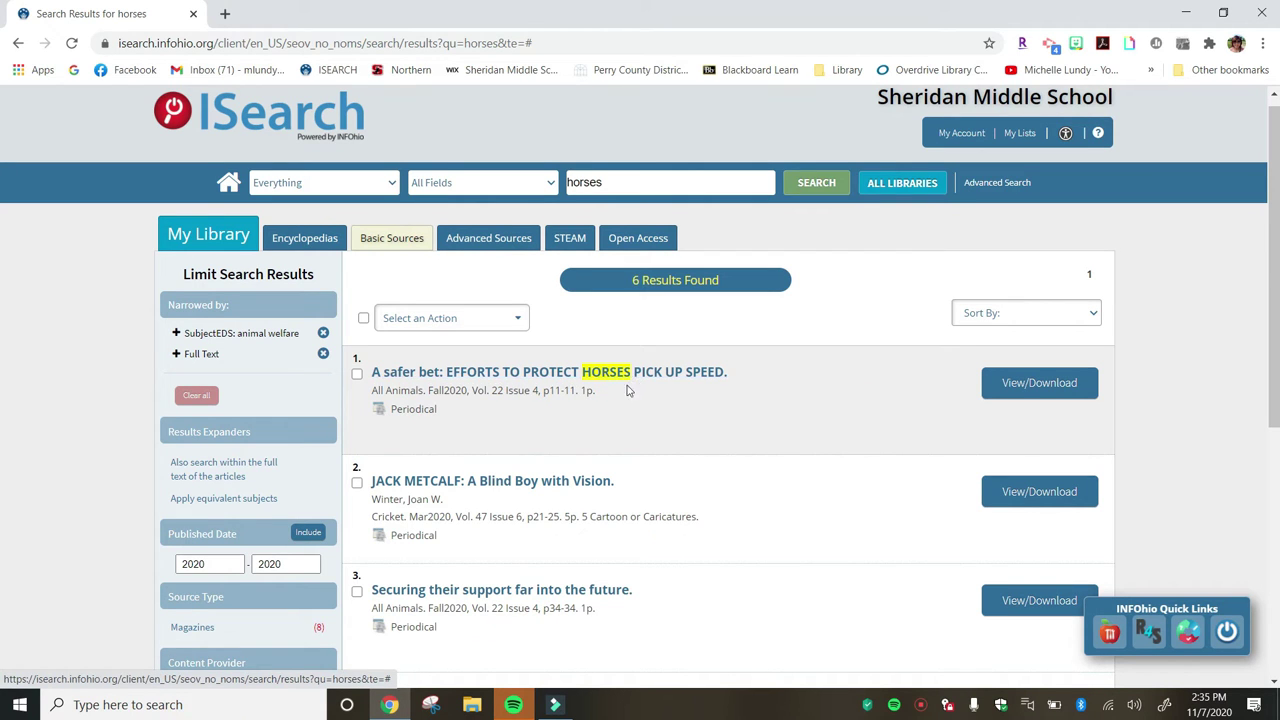
Step: Open the article "A safer bet: EFFORTS TO PROTECT HORSES PICK UP SPEED" and review its detailed record
click(1040, 385)
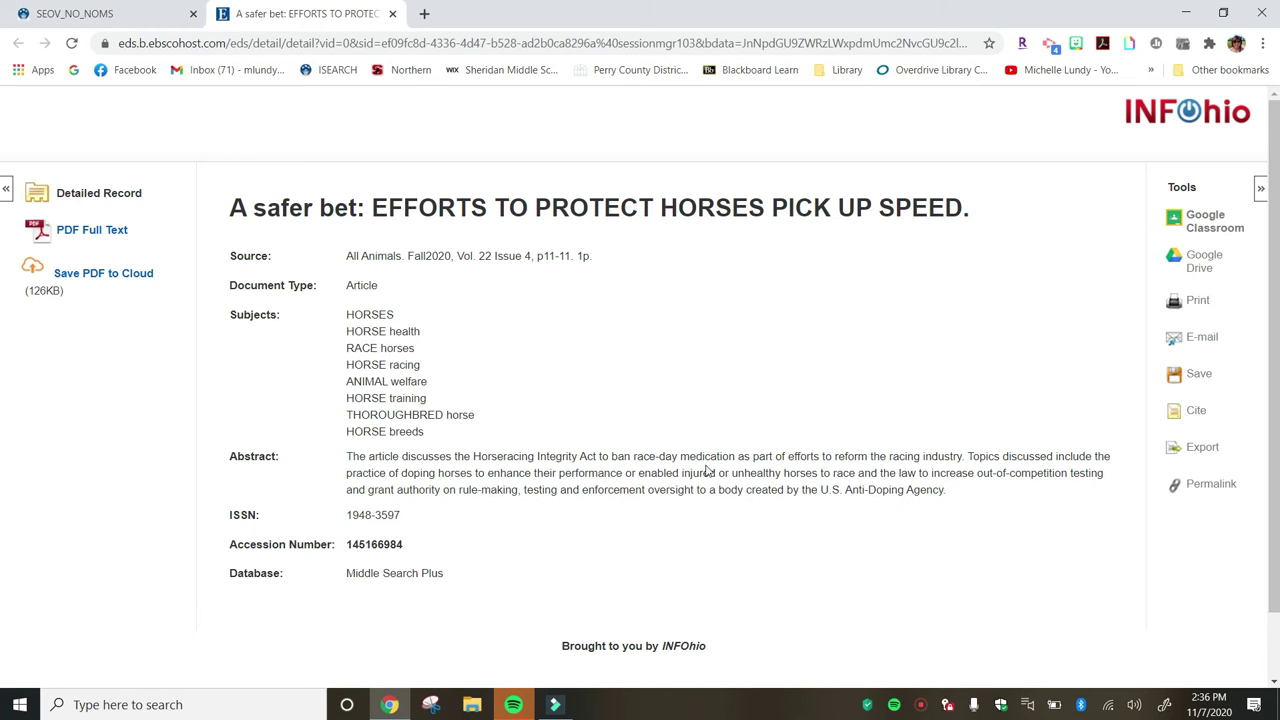
click(812, 467)
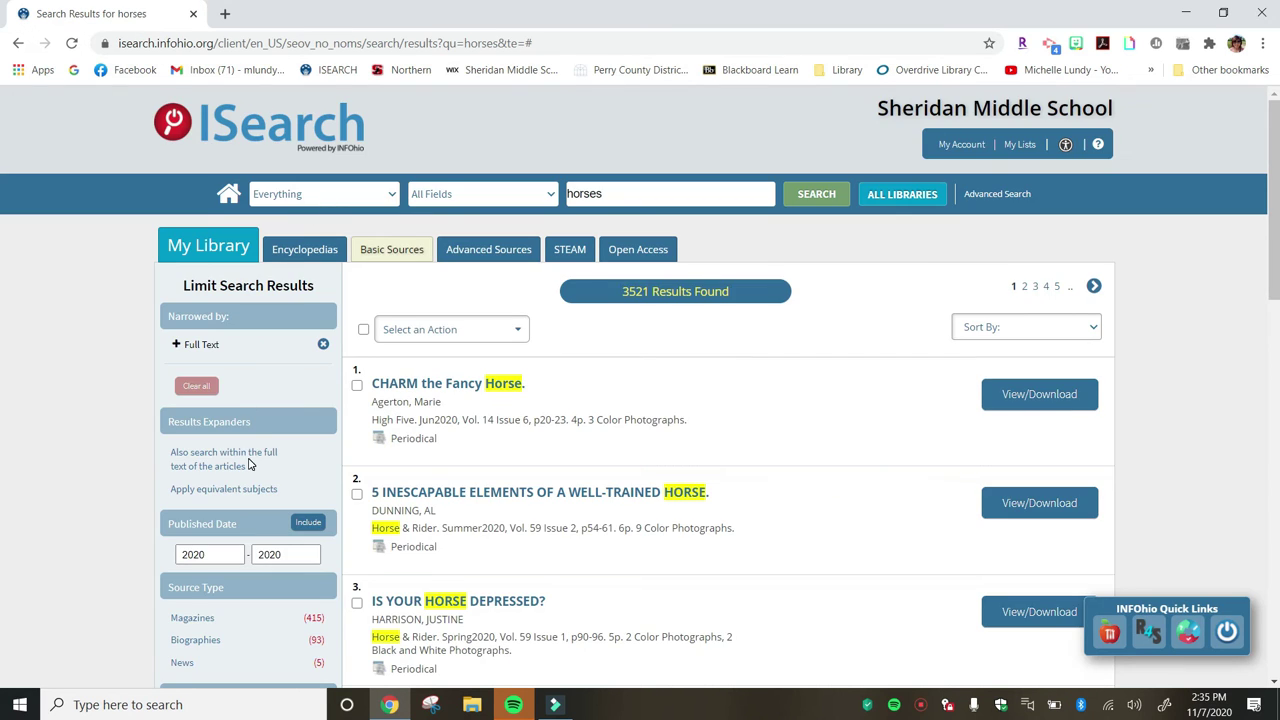
scroll(250, 464, down, 5)
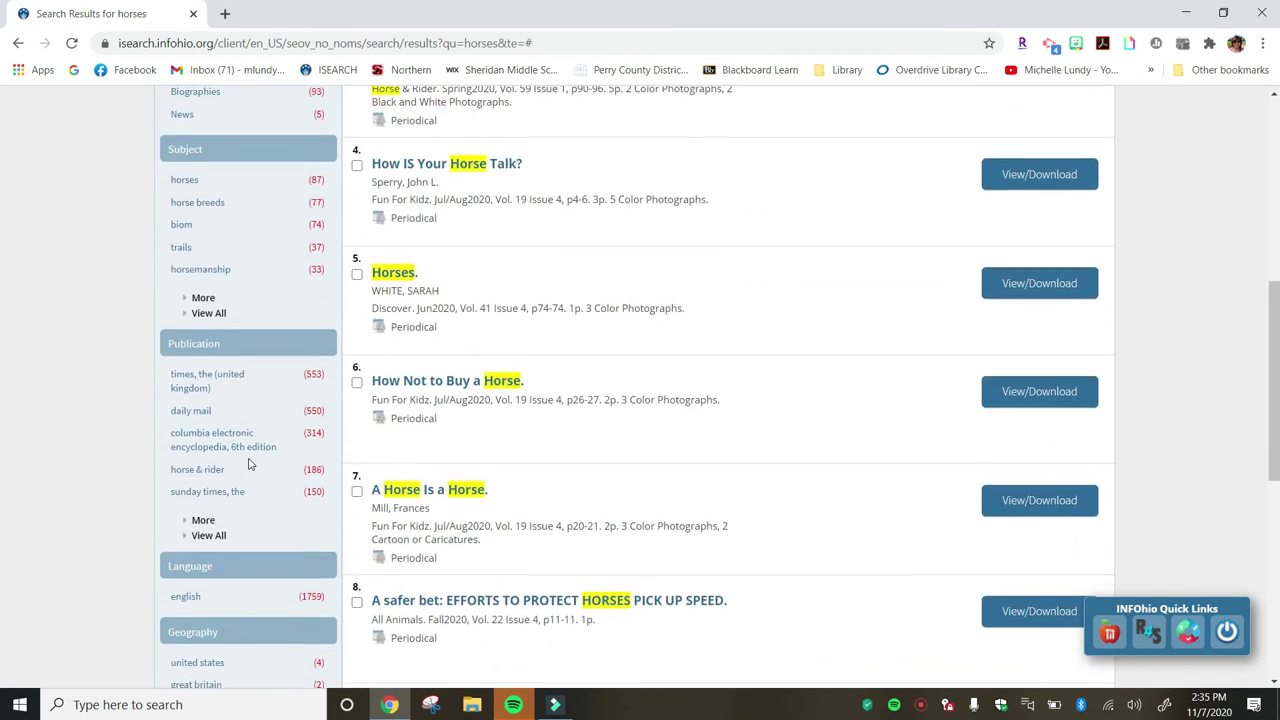
scroll(250, 464, down, 4)
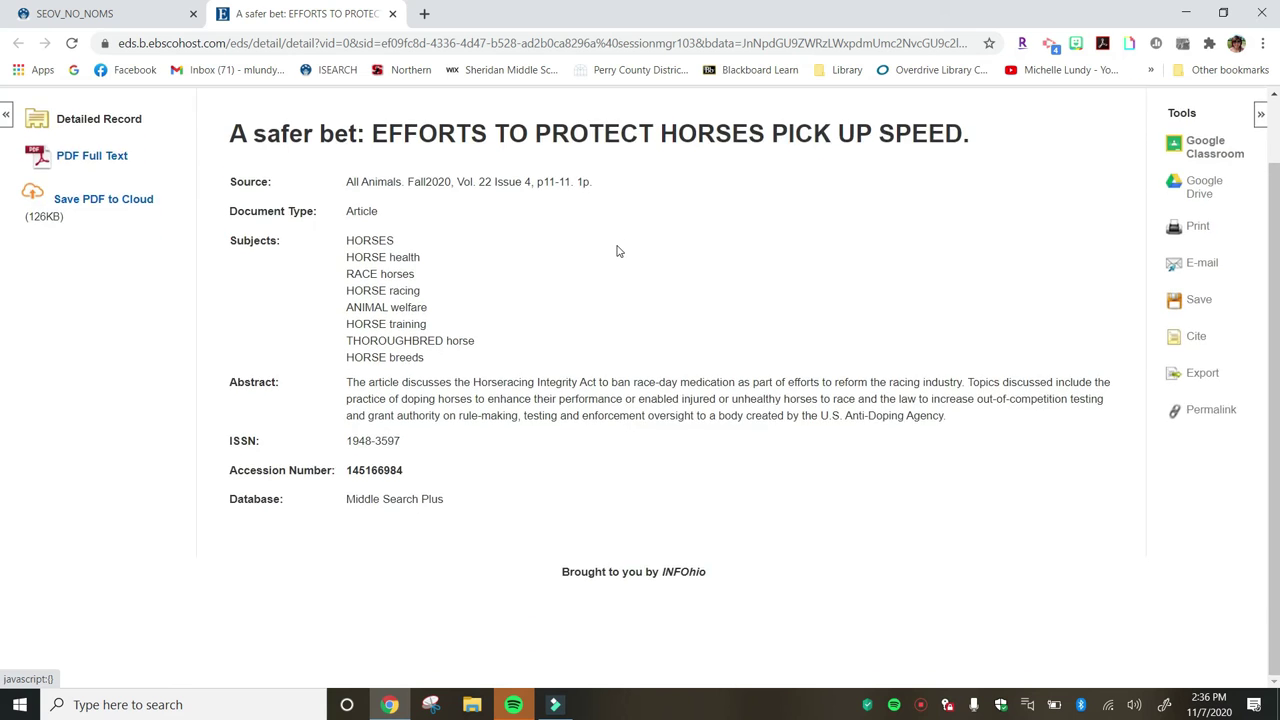
scroll(617, 251, up, 1)
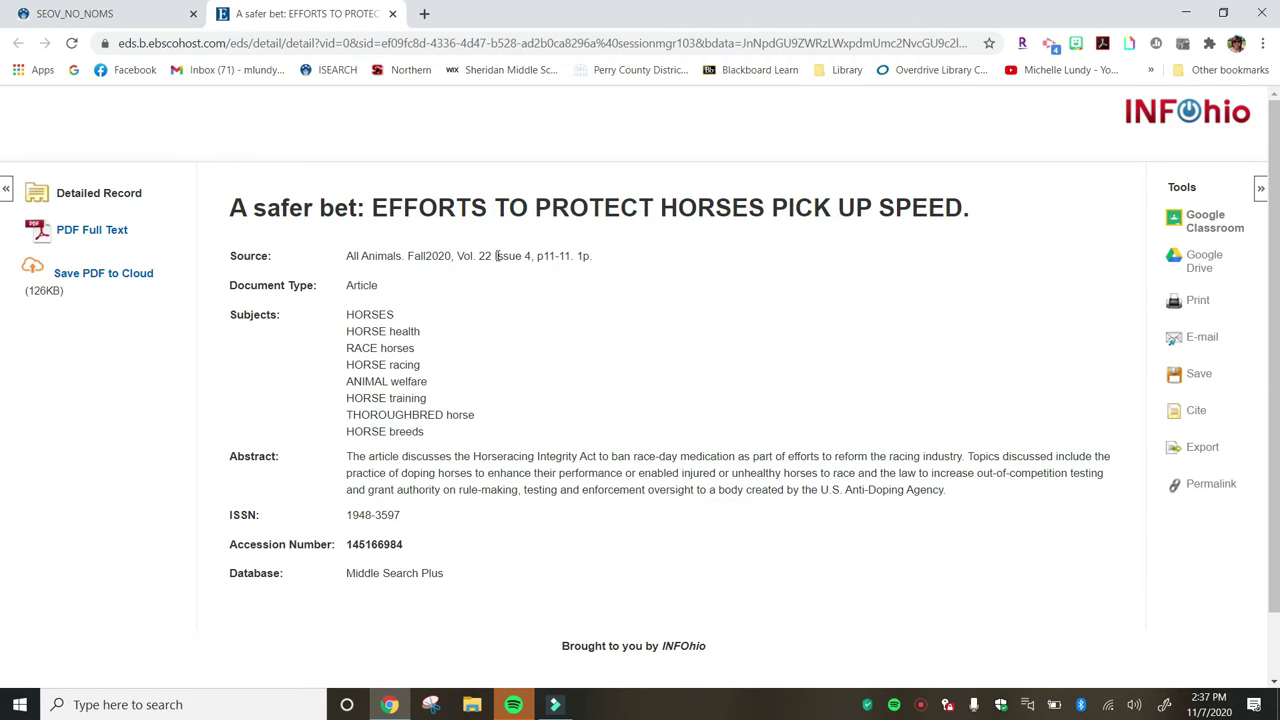
Step: Open the article's PDF full text and skim both pages down to the copyright notice
click(98, 230)
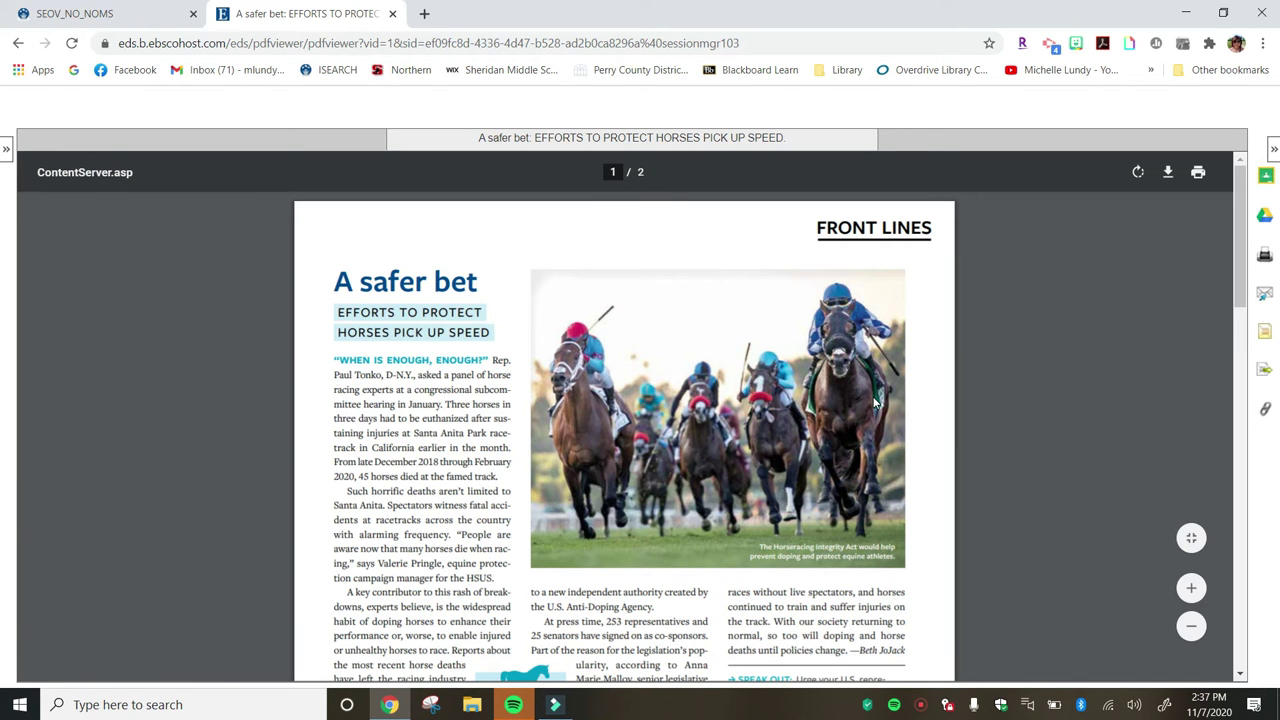
scroll(875, 402, down, 5)
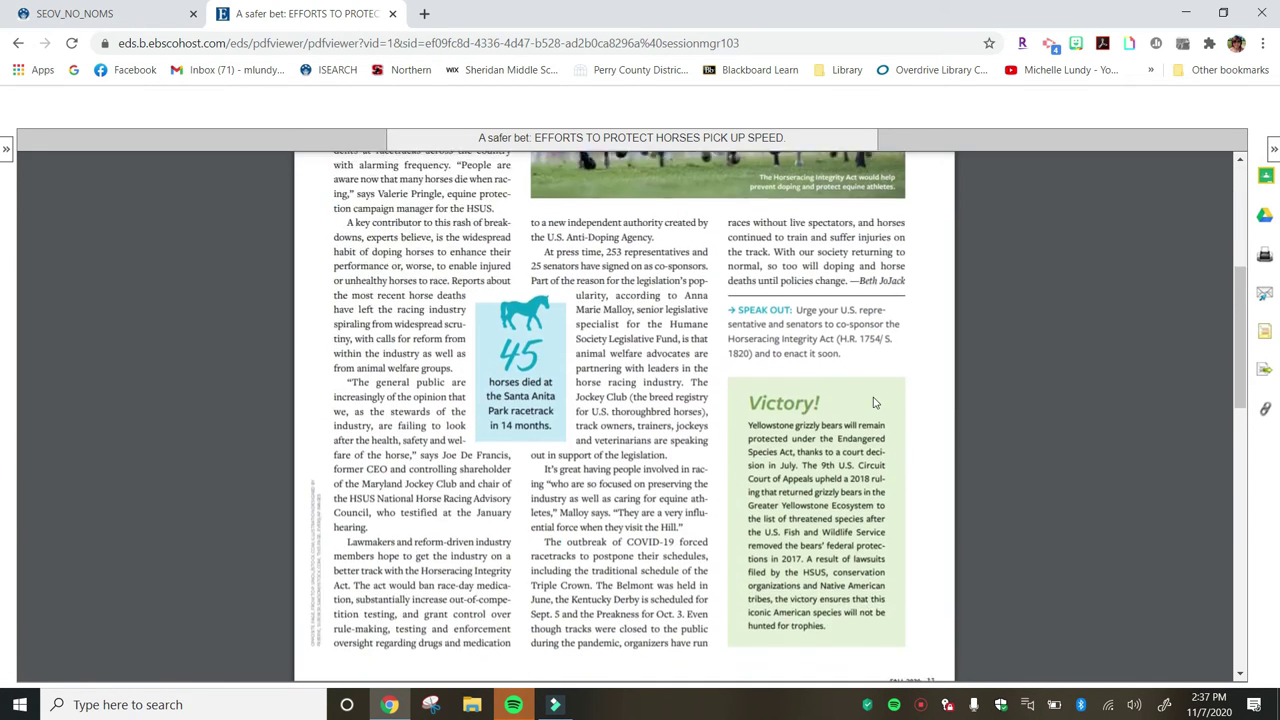
scroll(873, 402, down, 5)
scroll(873, 401, up, 3)
scroll(873, 402, up, 8)
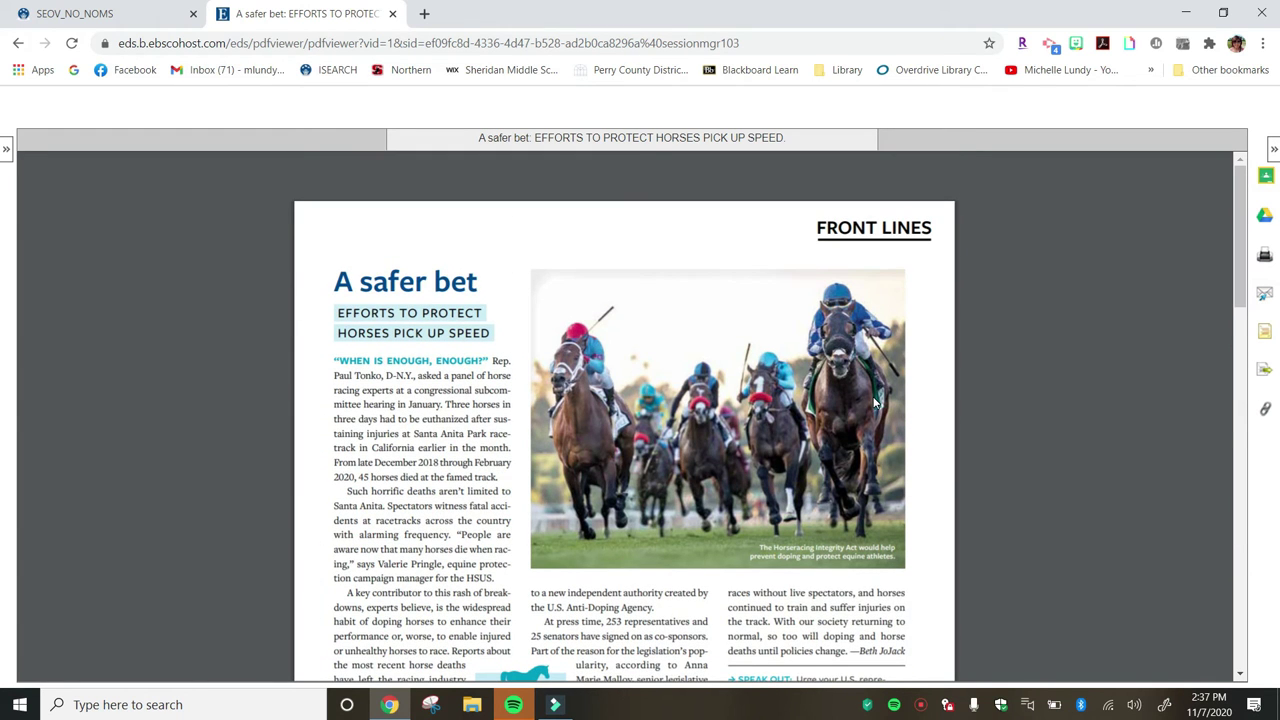
scroll(875, 402, down, 1)
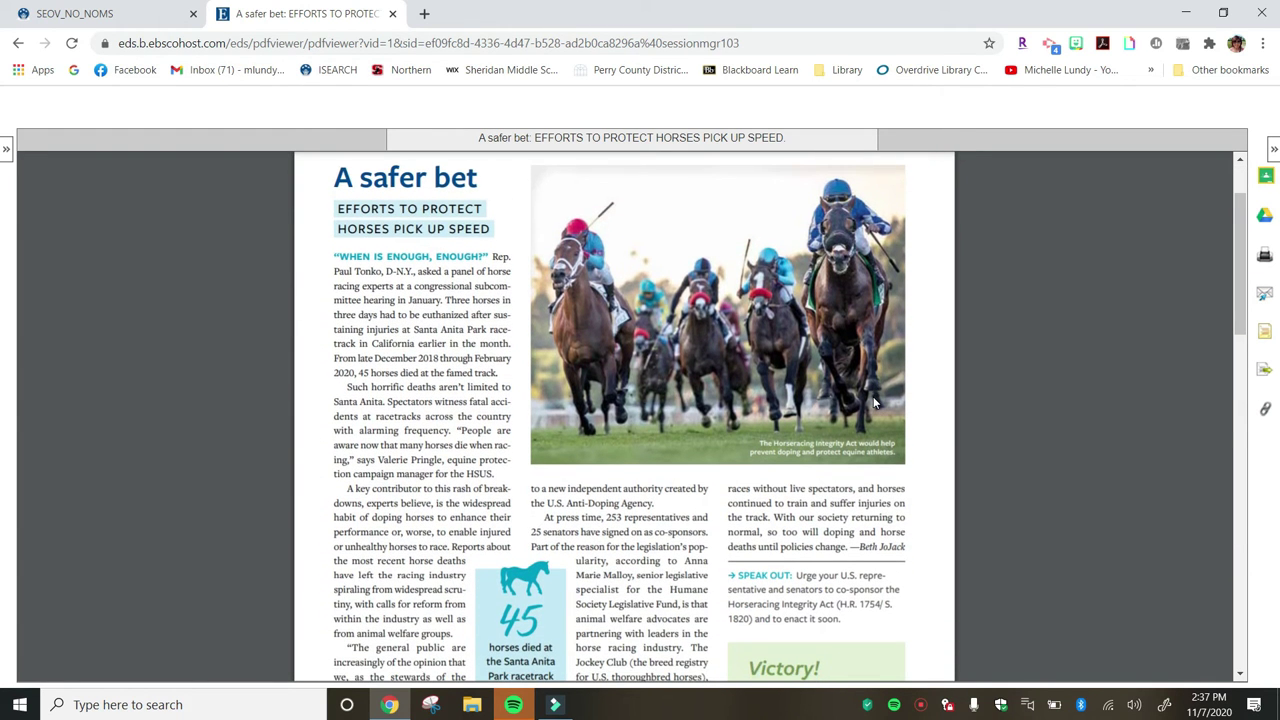
scroll(873, 402, down, 2)
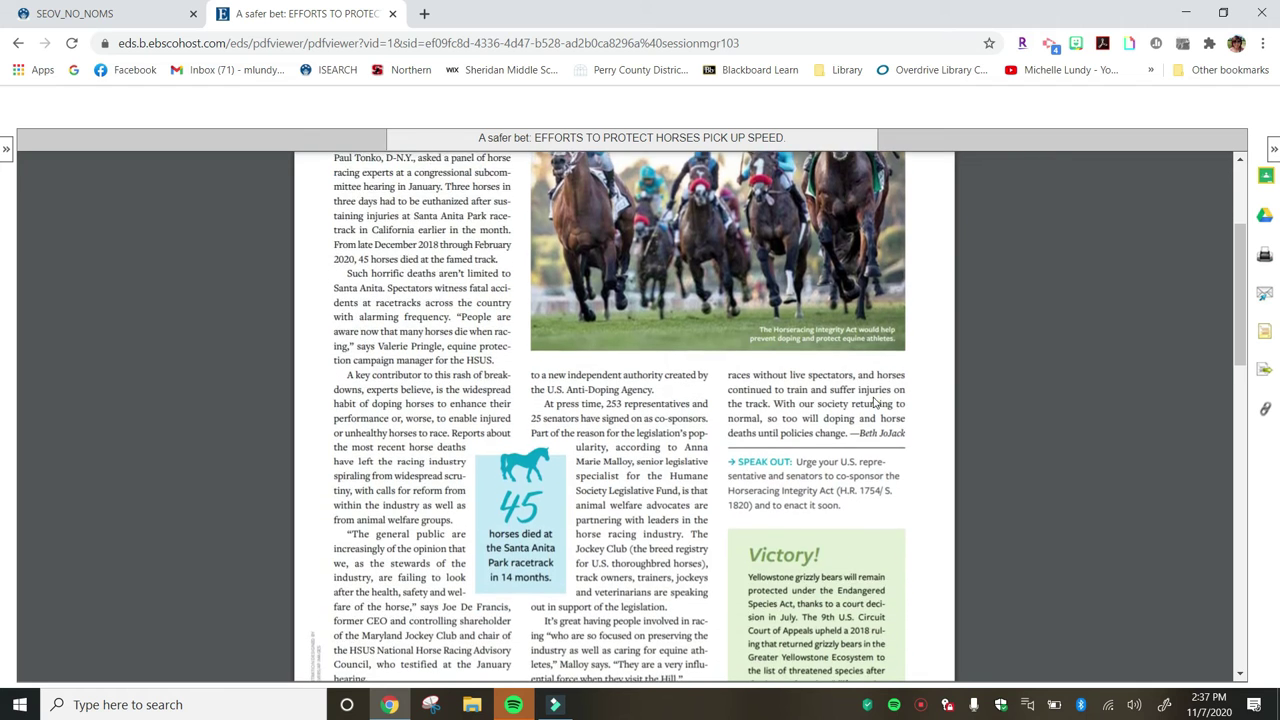
scroll(873, 402, down, 4)
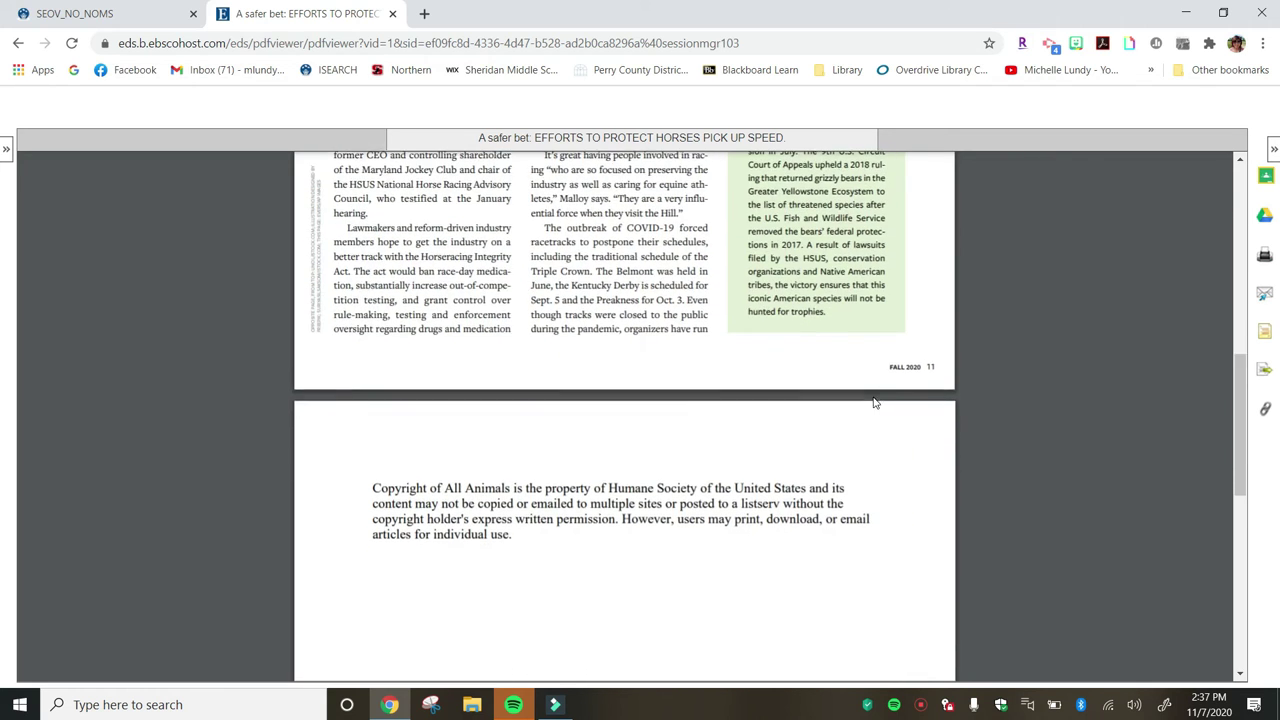
scroll(873, 402, down, 2)
scroll(873, 402, up, 3)
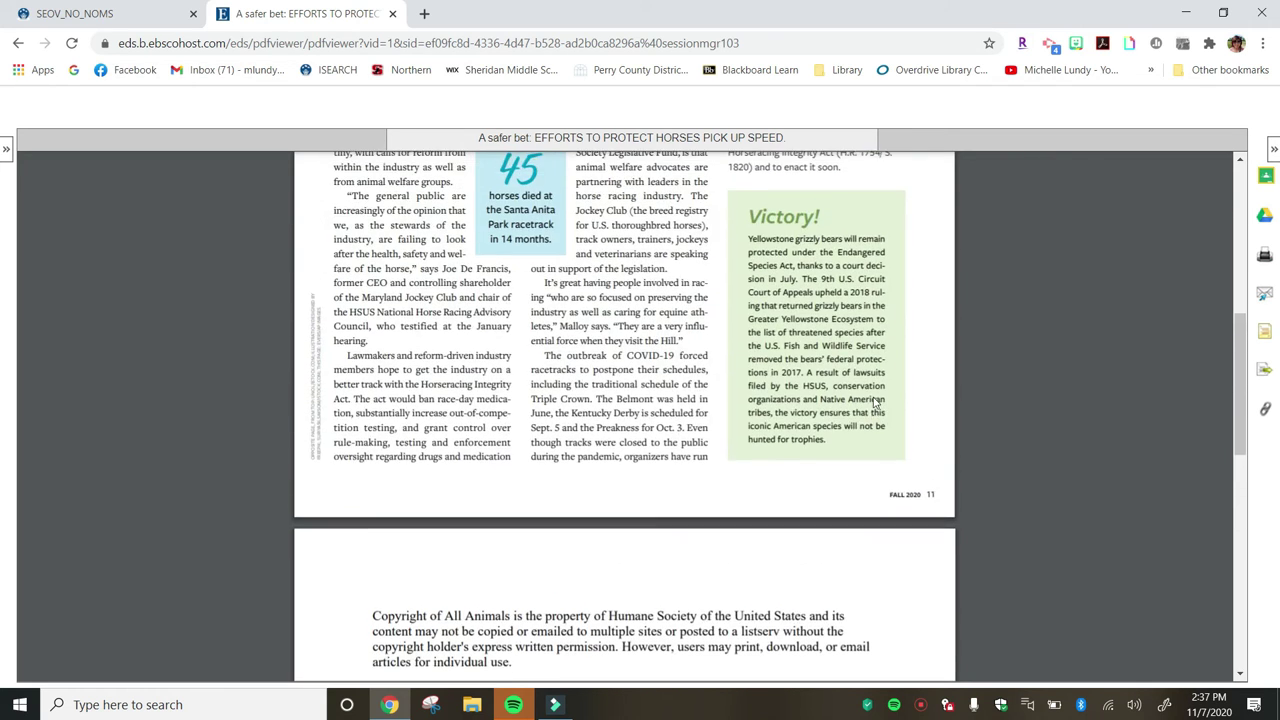
scroll(873, 402, down, 3)
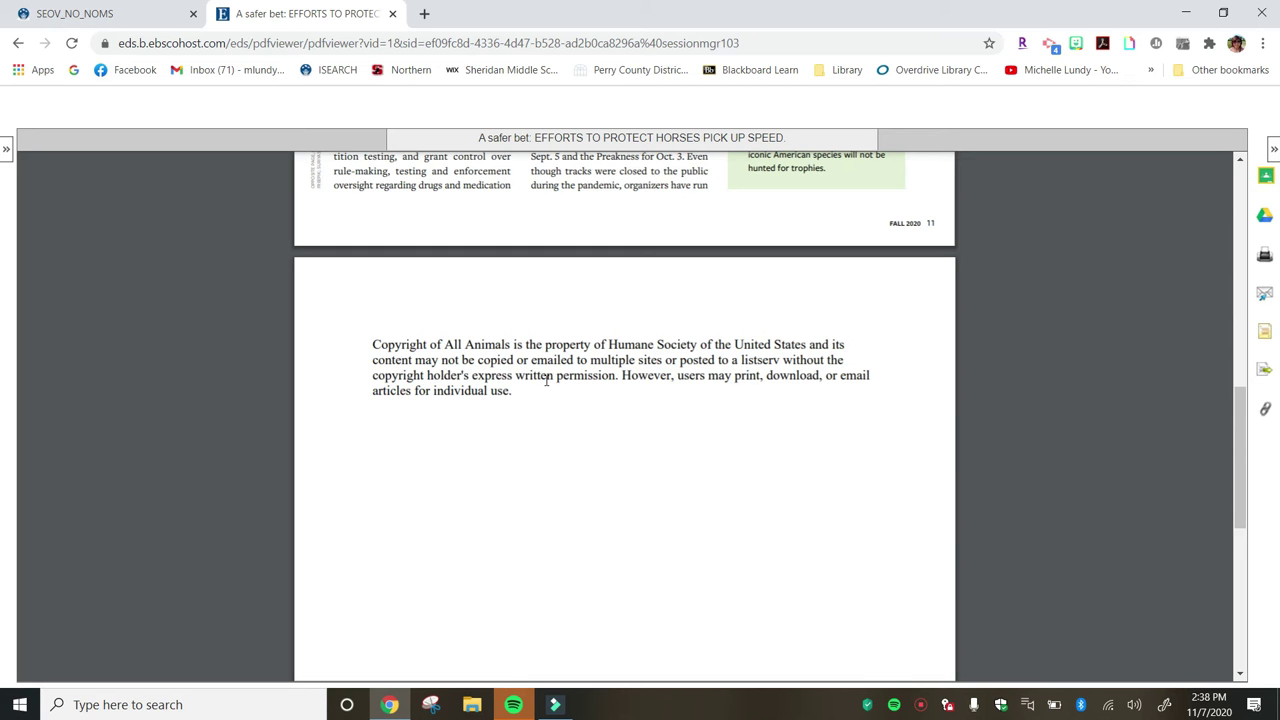
Step: Review the PDF article again from its headline through the page 11 text to the copyright and permitted-use statement
scroll(546, 379, up, 10)
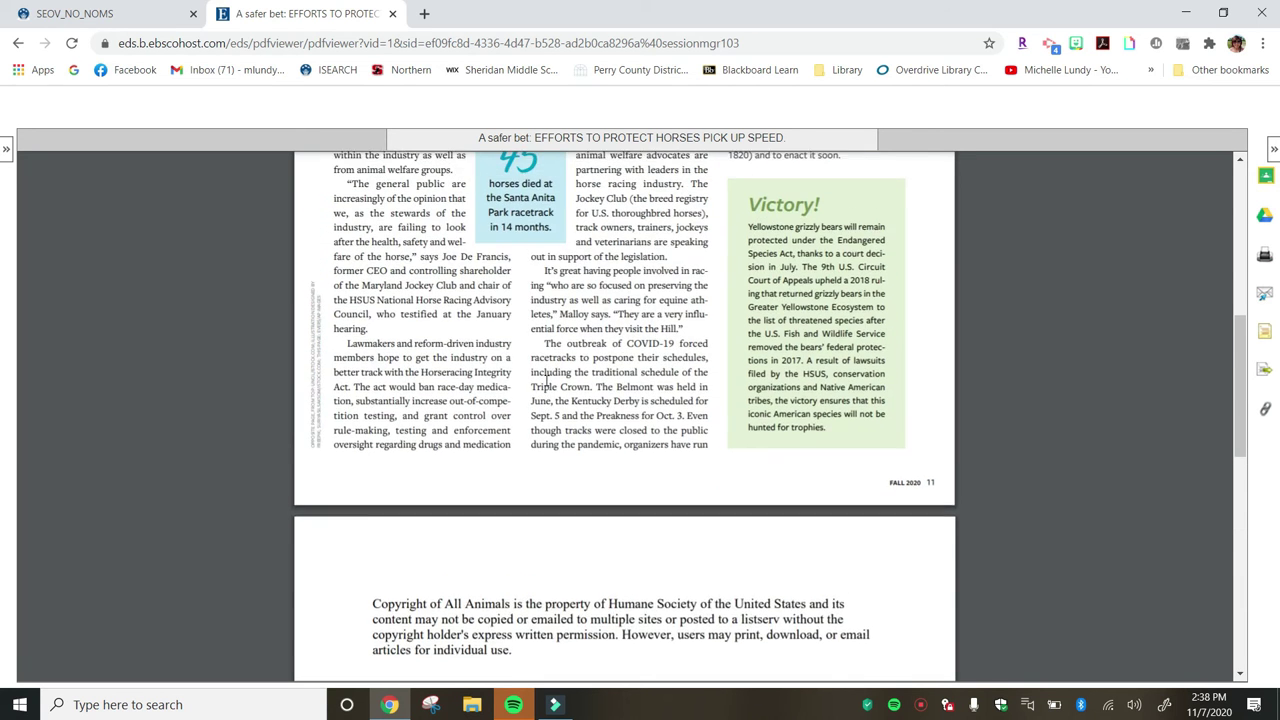
scroll(546, 379, up, 3)
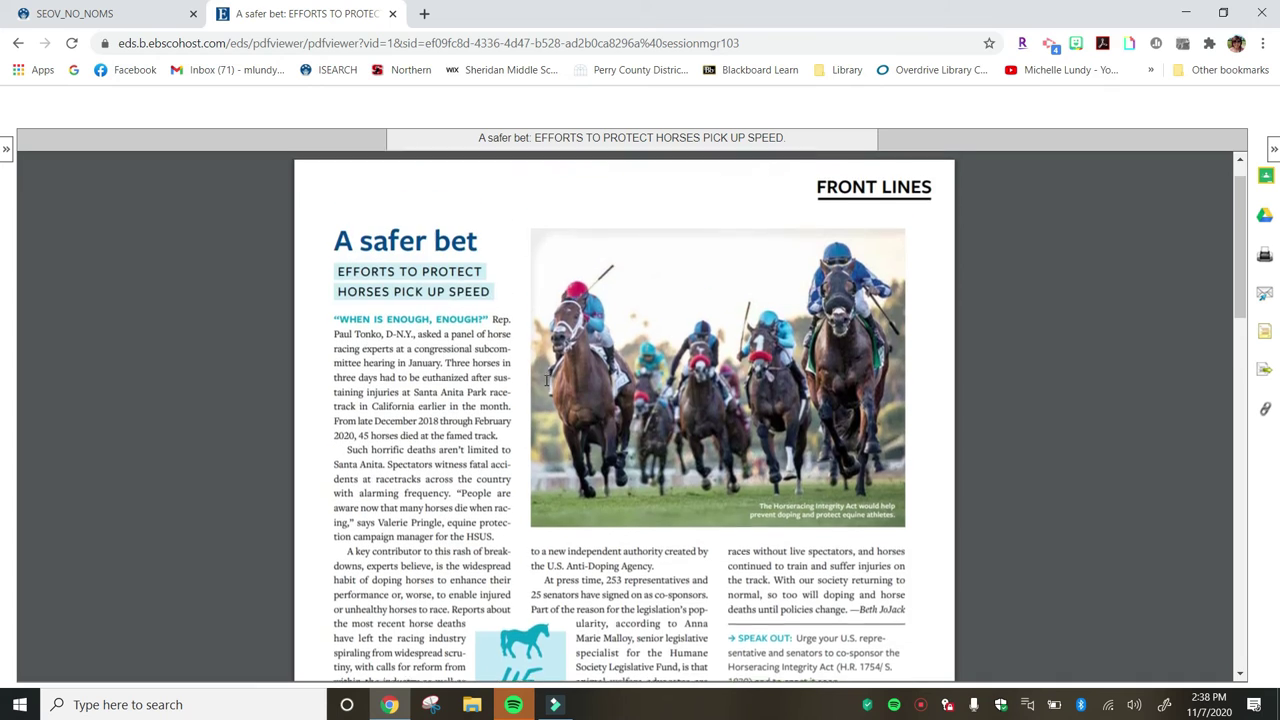
scroll(546, 379, down, 4)
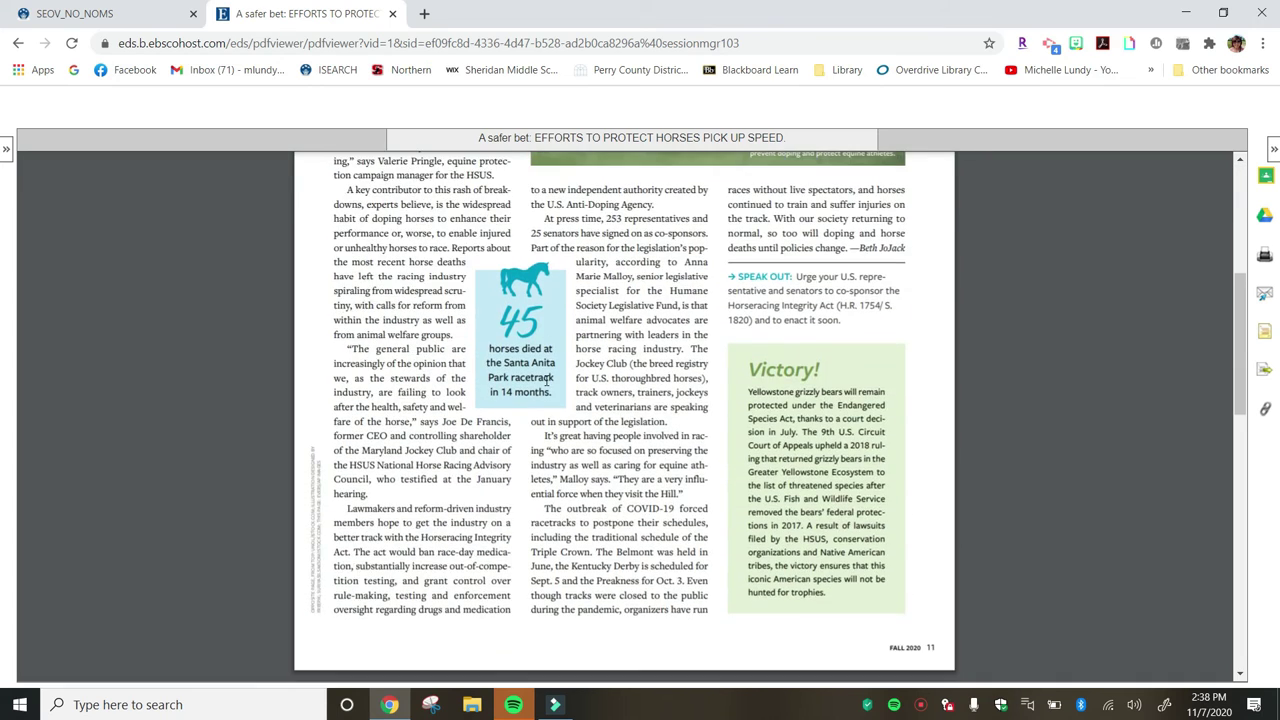
scroll(546, 379, down, 3)
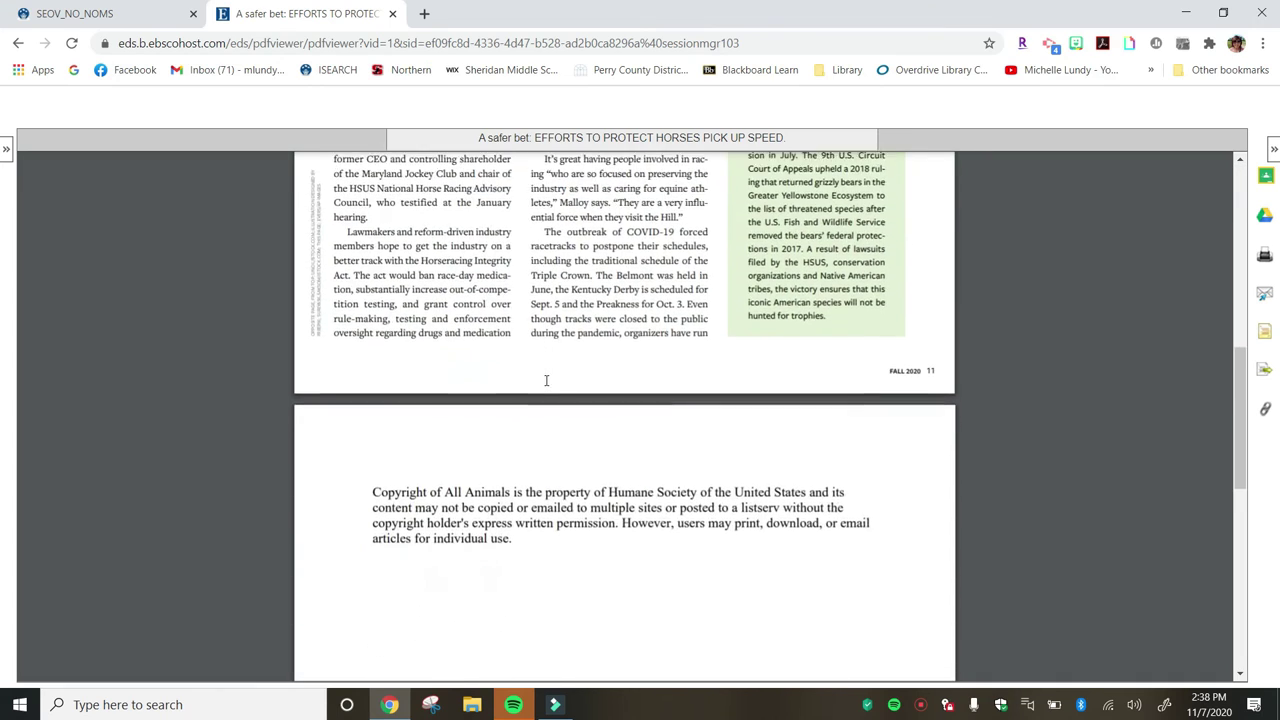
scroll(546, 380, up, 7)
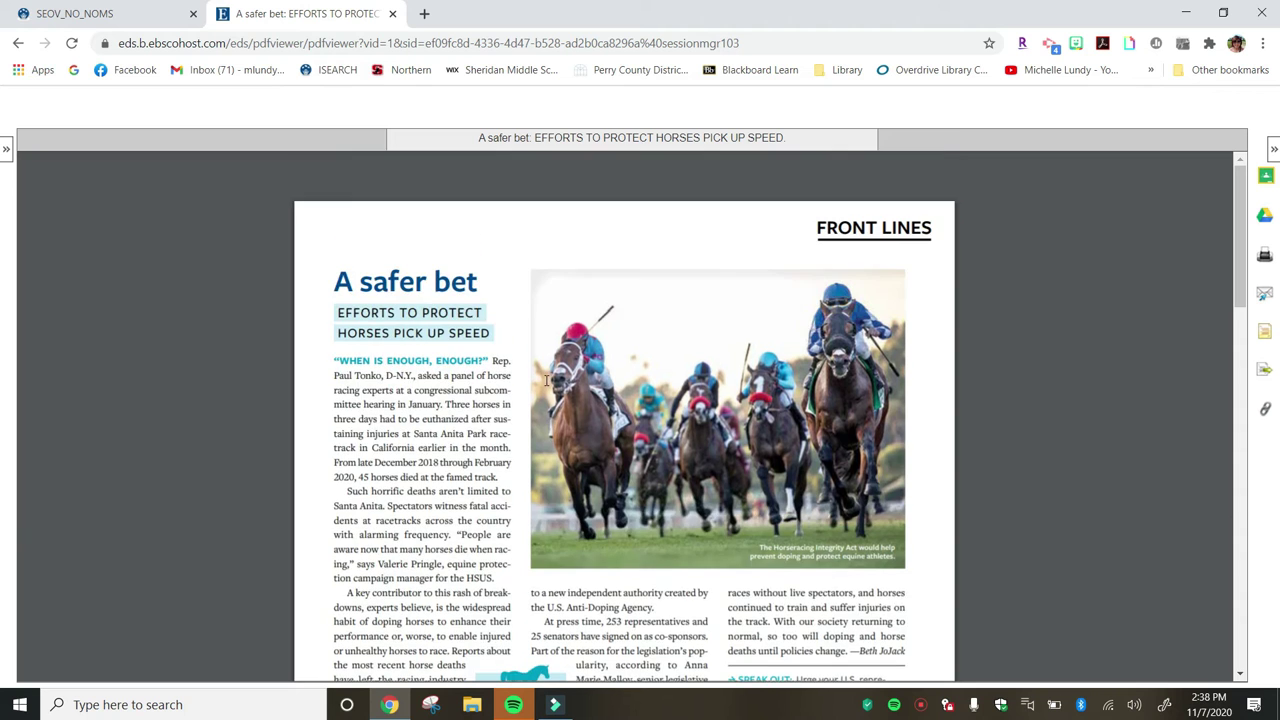
scroll(546, 380, down, 2)
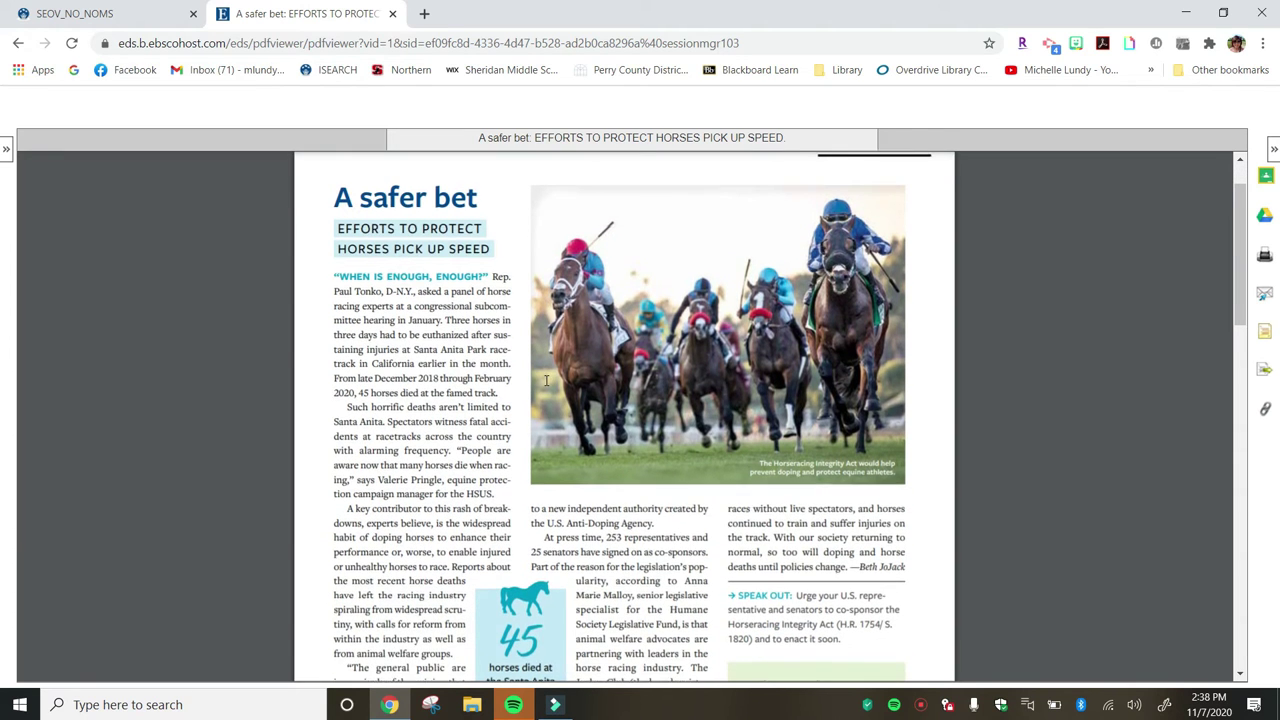
scroll(546, 380, up, 1)
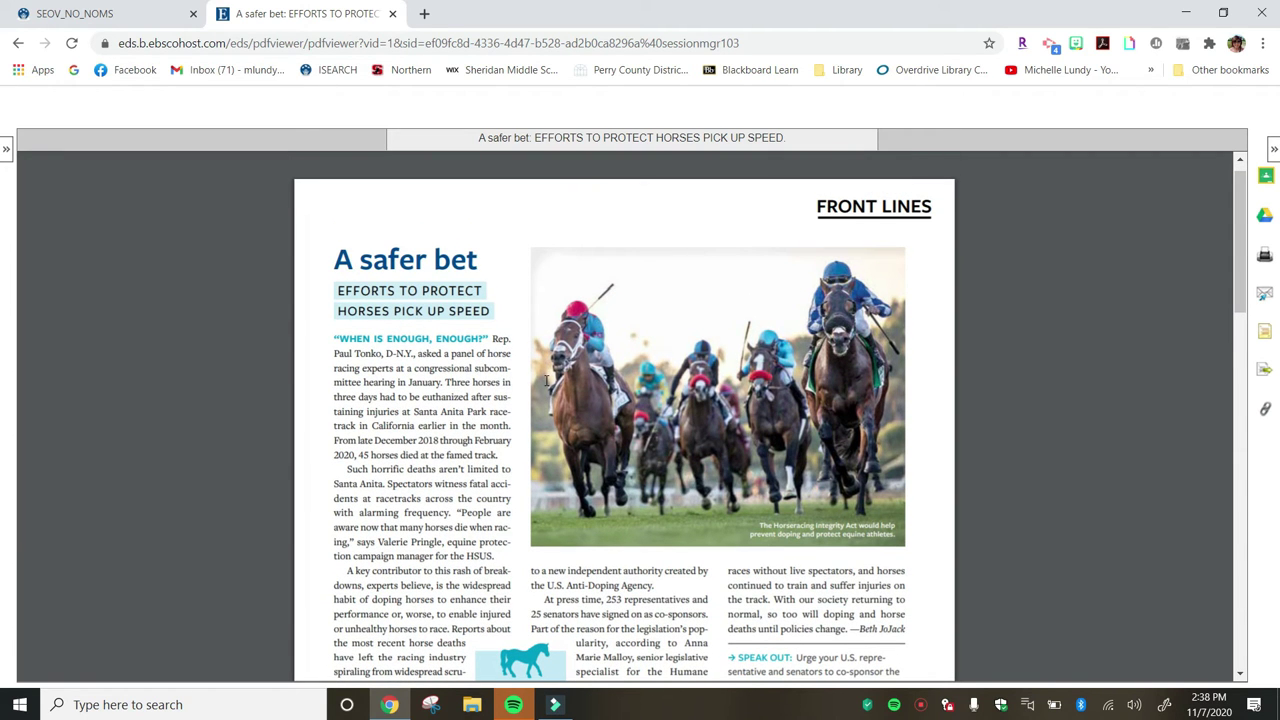
scroll(546, 380, down, 2)
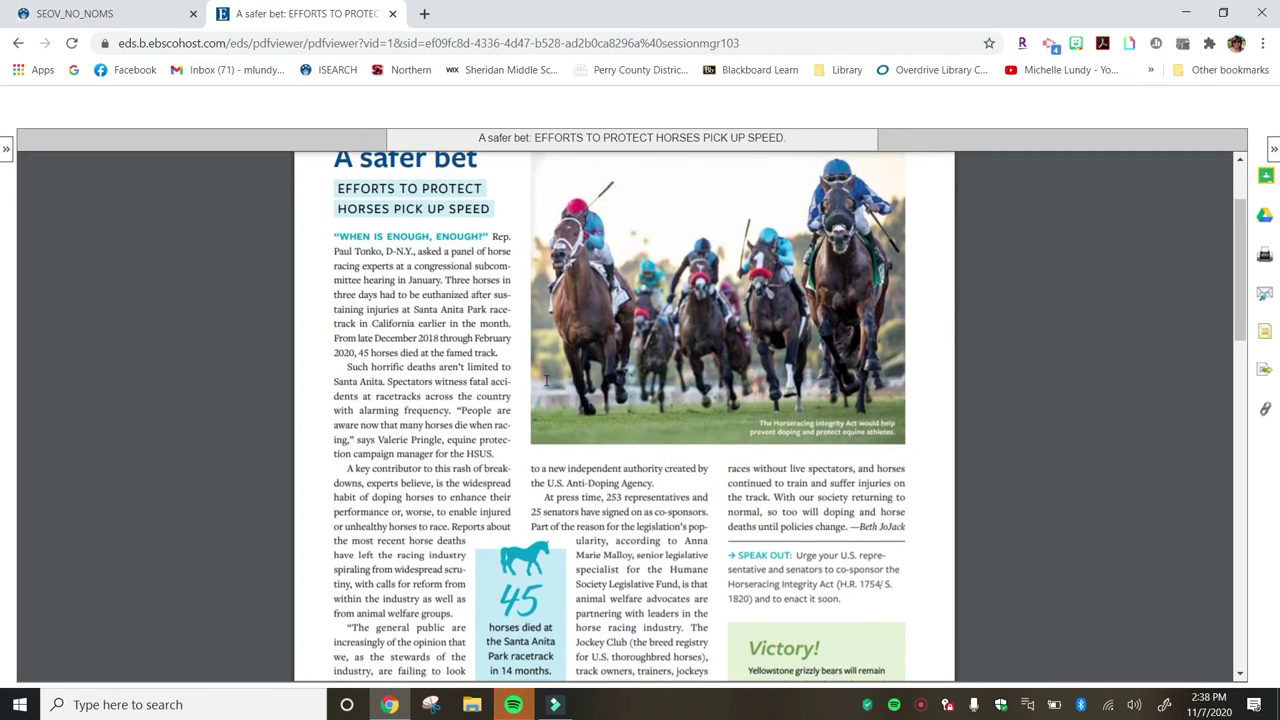
scroll(546, 380, down, 2)
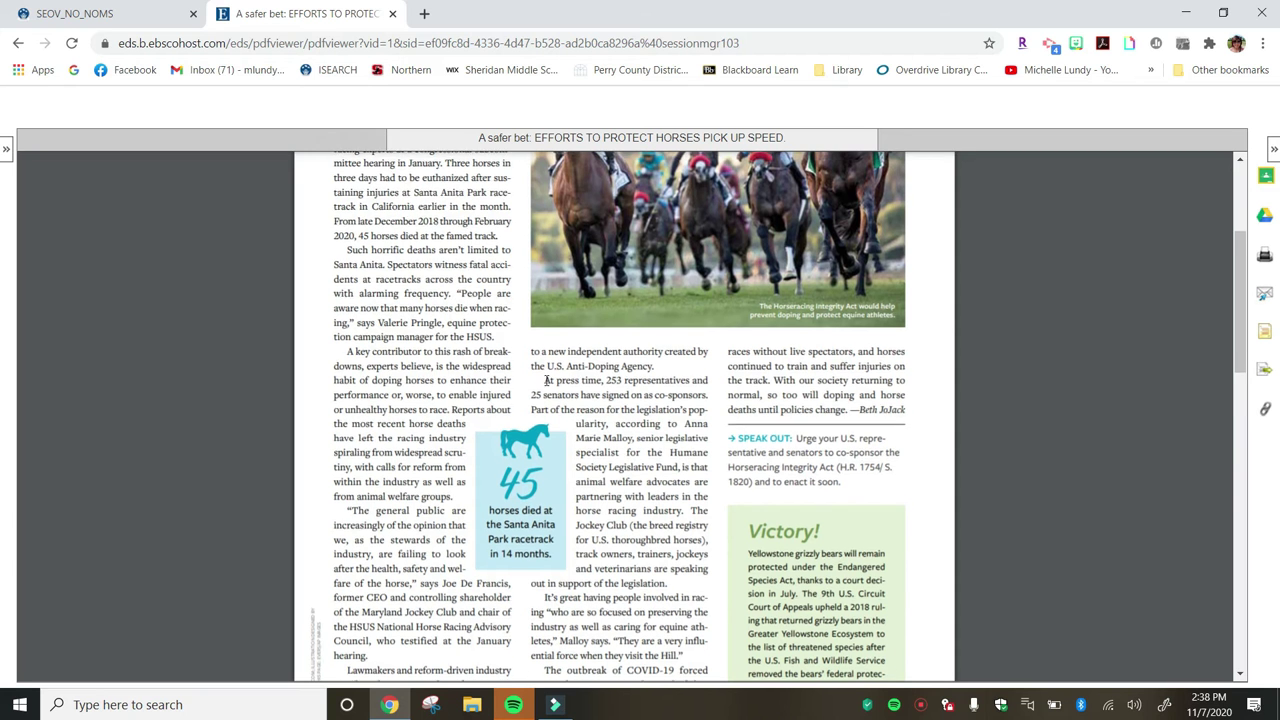
scroll(546, 380, down, 2)
scroll(546, 380, down, 2)
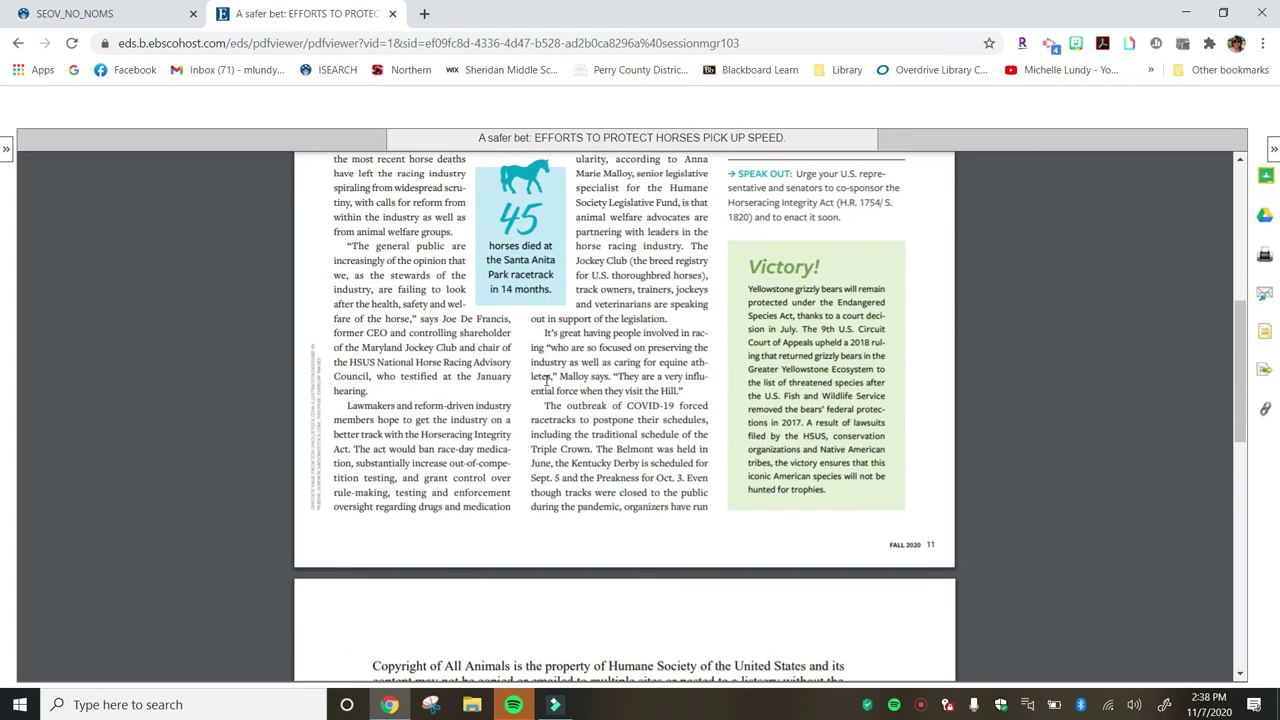
scroll(546, 380, down, 3)
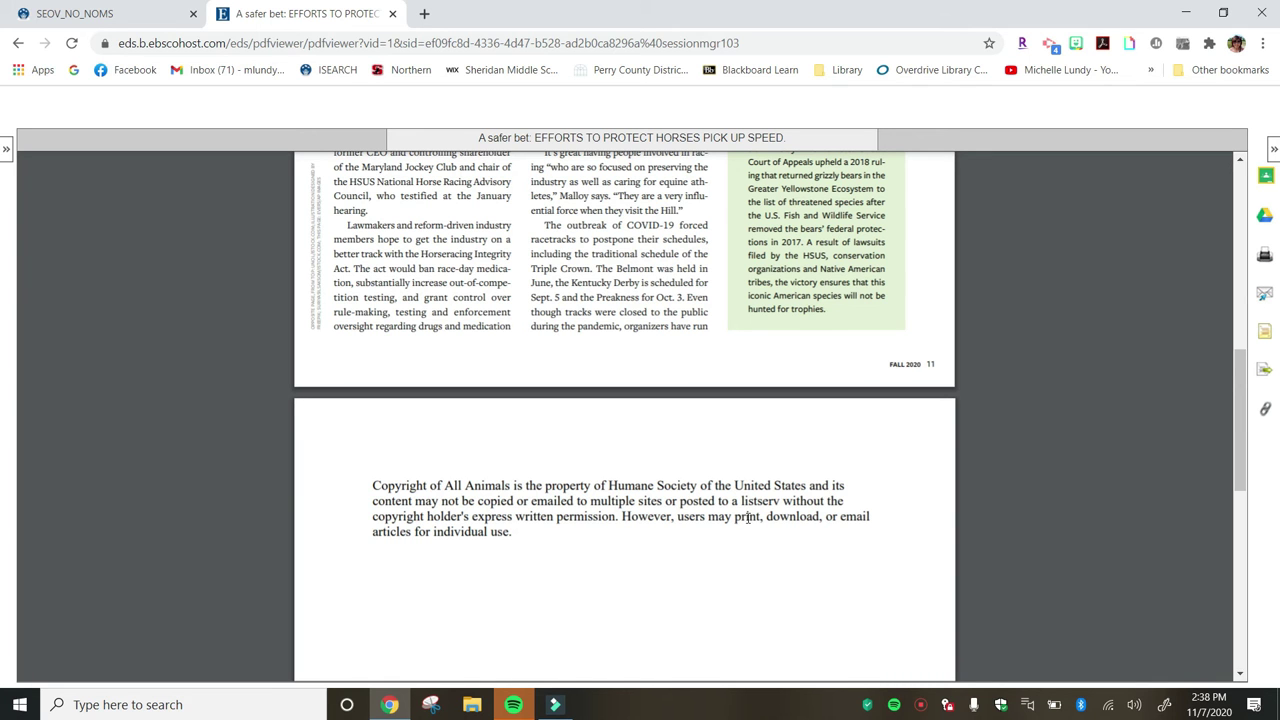
Step: Look back through the article PDF from the copyright statement to the headline, racing photo and opening text
scroll(758, 541, down, 1)
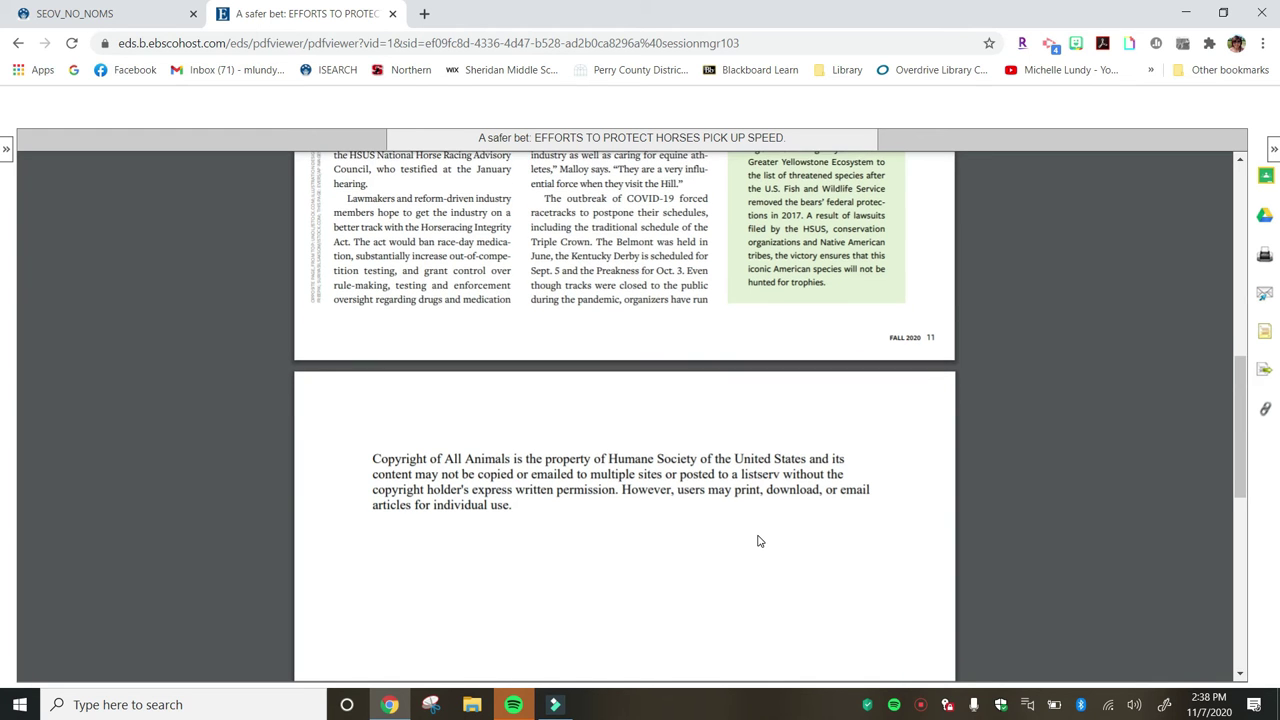
scroll(758, 541, up, 3)
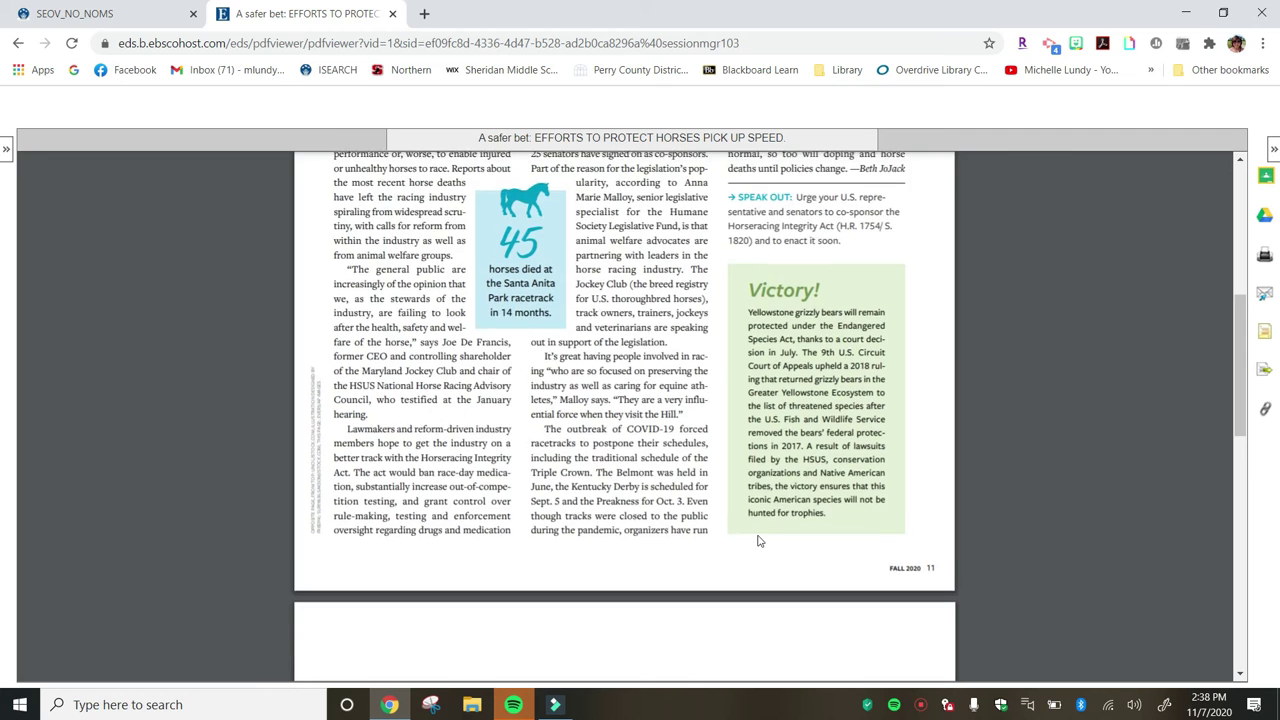
scroll(758, 541, up, 4)
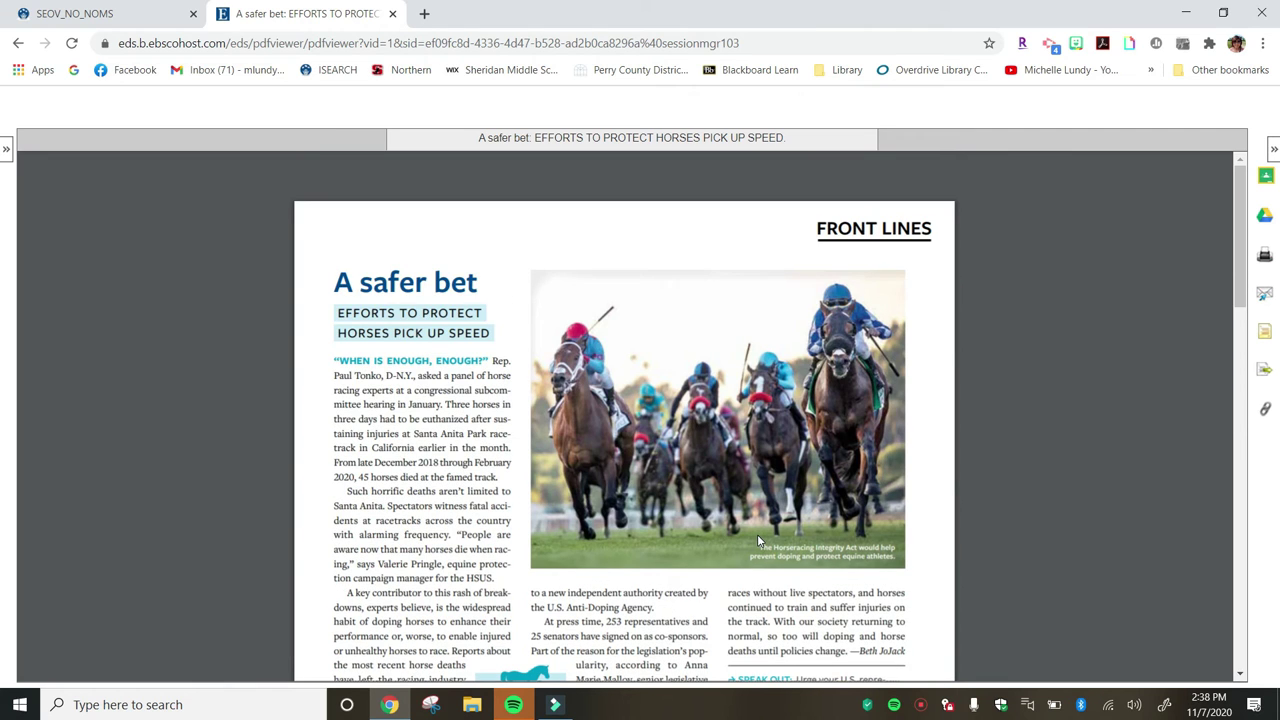
scroll(757, 534, down, 1)
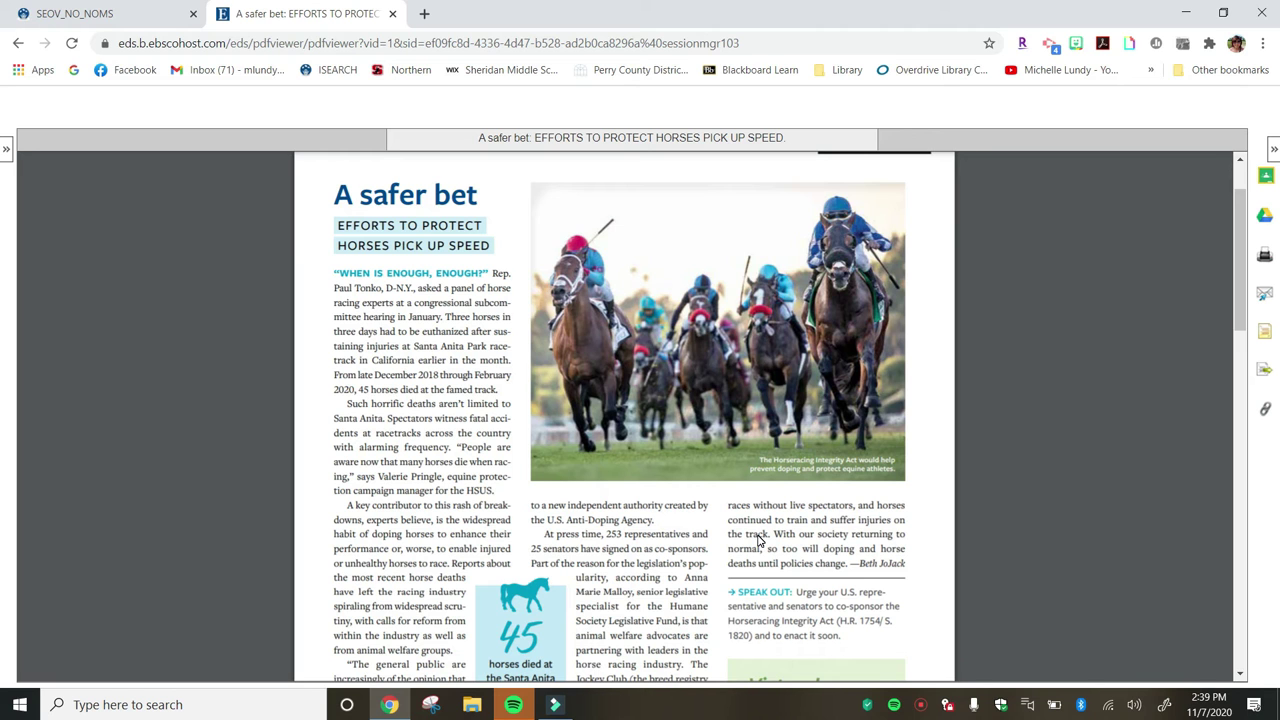
scroll(760, 540, down, 7)
scroll(760, 540, up, 5)
scroll(760, 540, up, 3)
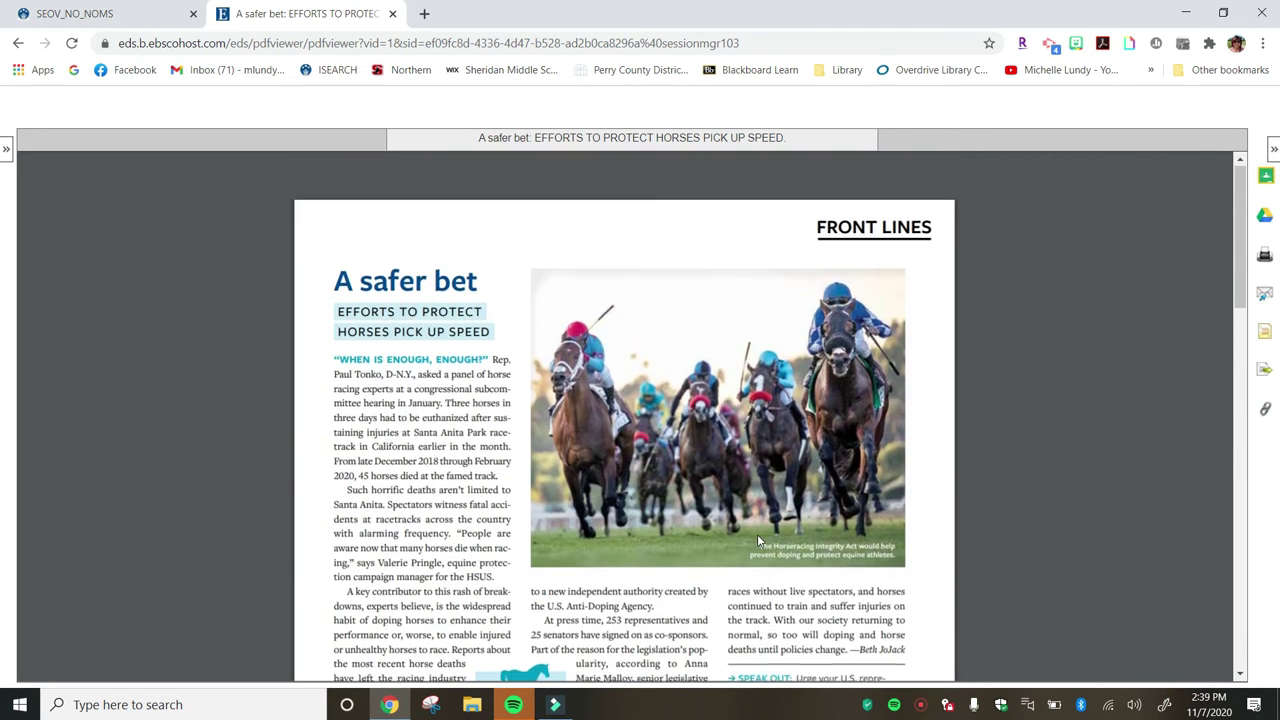
scroll(757, 540, down, 3)
scroll(759, 541, up, 2)
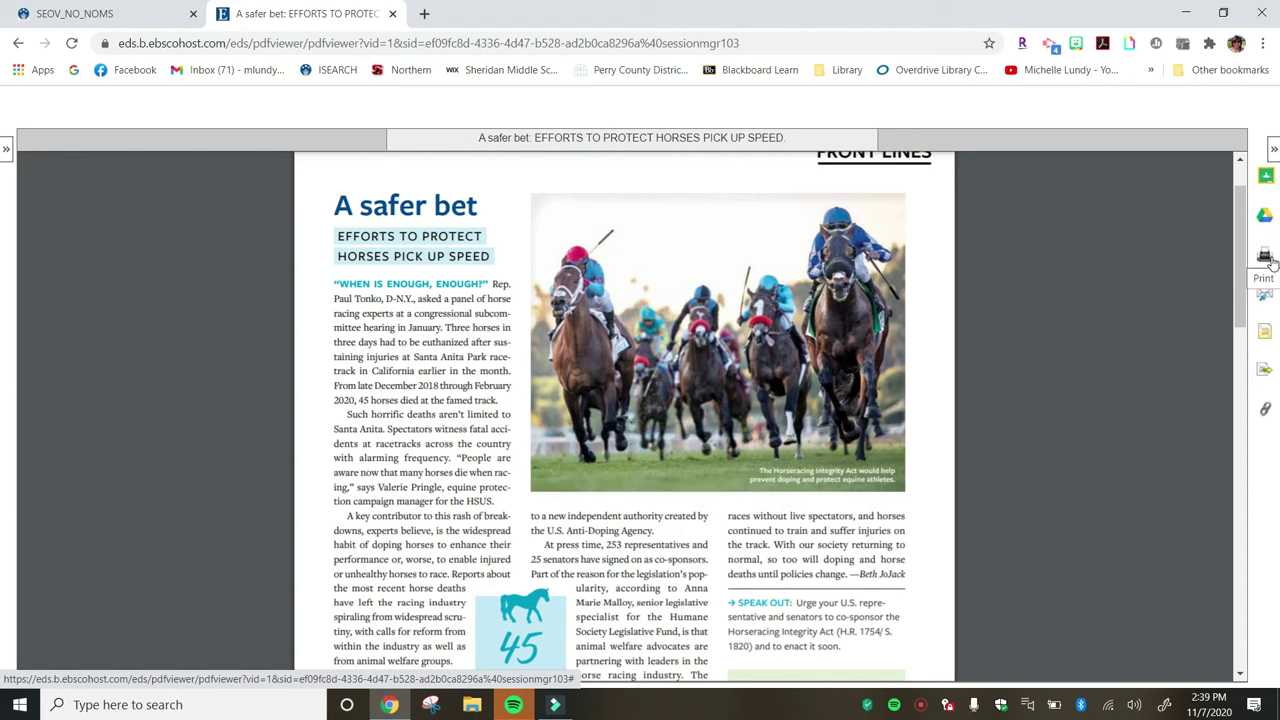
Step: Show the article's citation formats and review them from ABNT through APA, Chicago and Harvard to MLA and Vancouver, including the bibliographic export option
click(1263, 338)
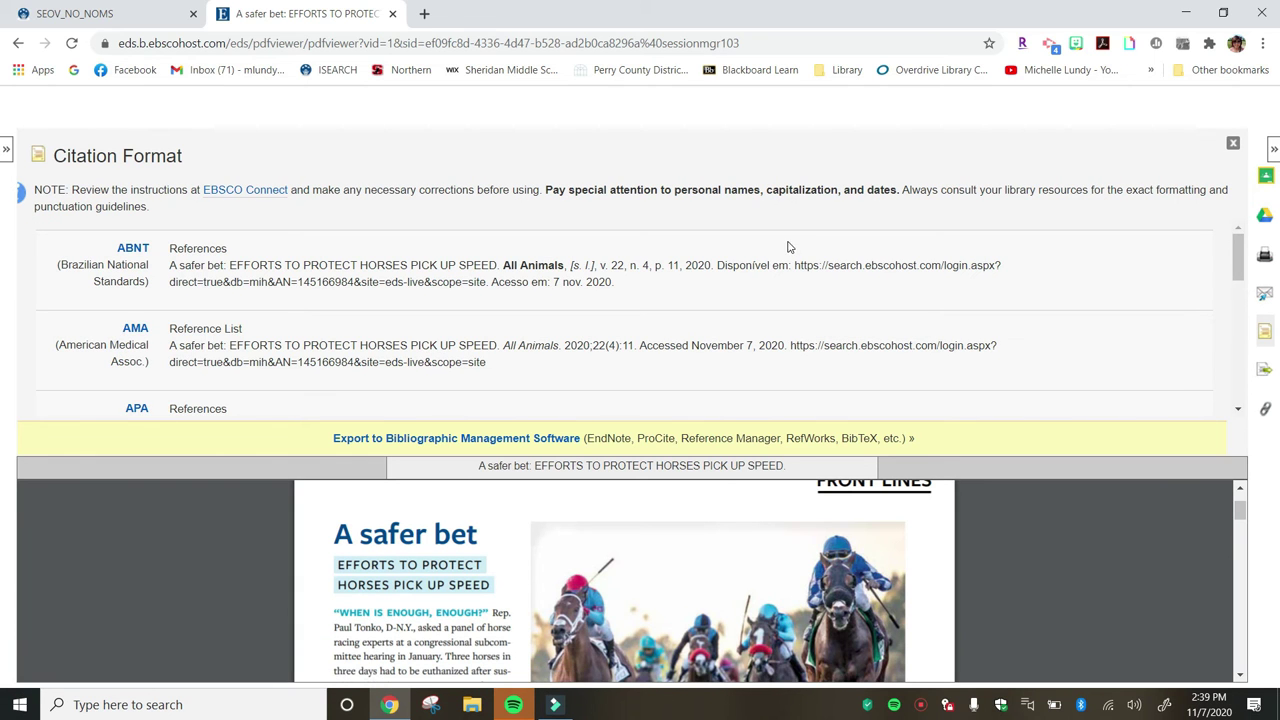
scroll(788, 247, down, 2)
scroll(788, 247, up, 2)
scroll(788, 247, down, 2)
scroll(788, 247, up, 2)
scroll(618, 278, down, 1)
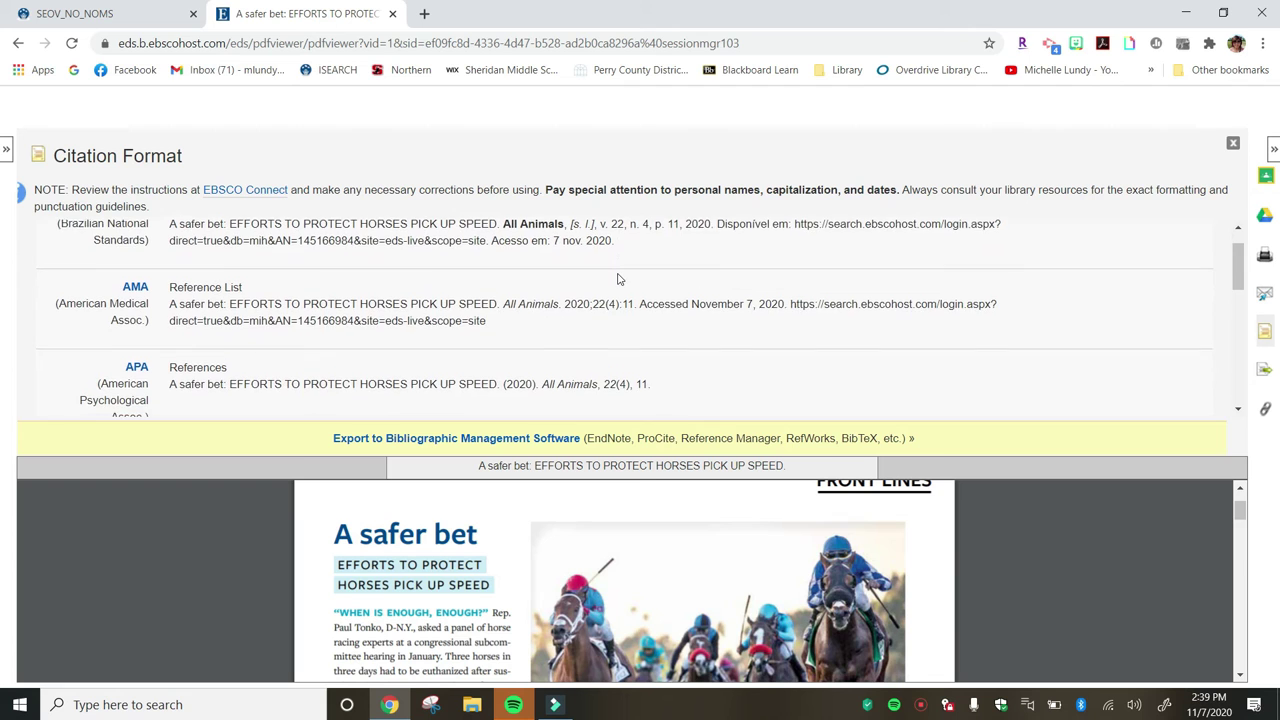
scroll(618, 279, down, 1)
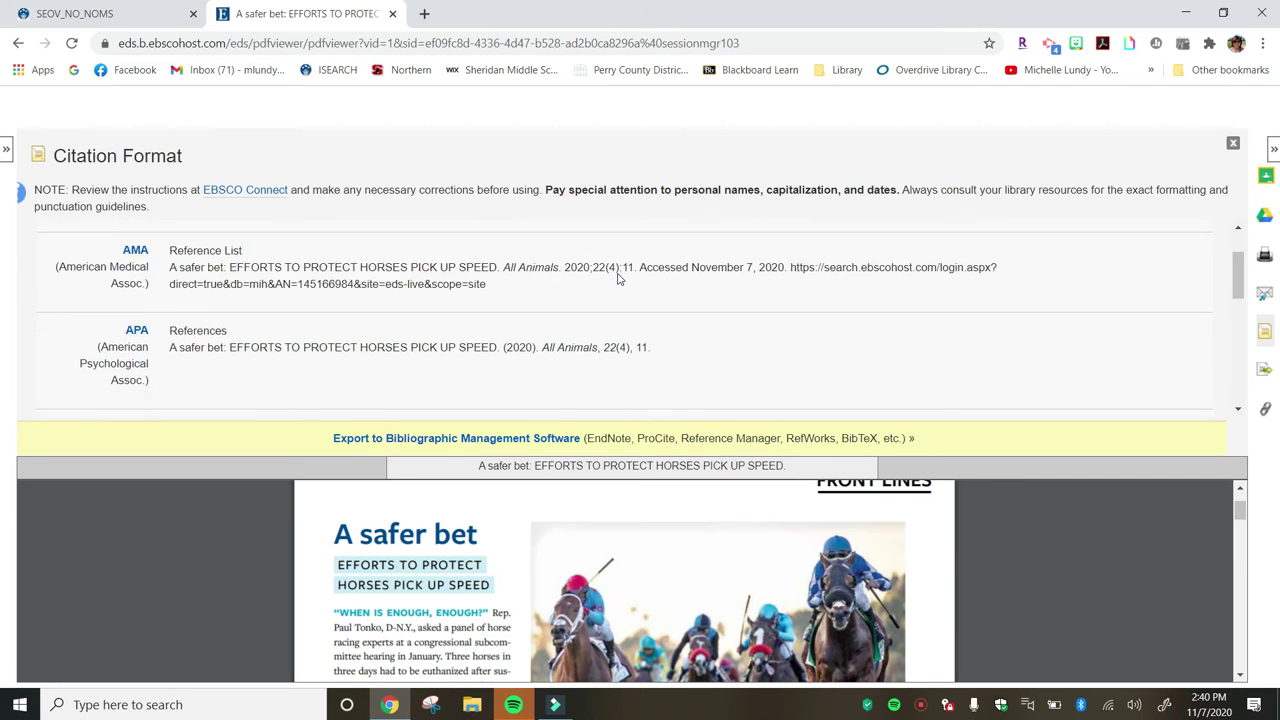
scroll(618, 278, down, 2)
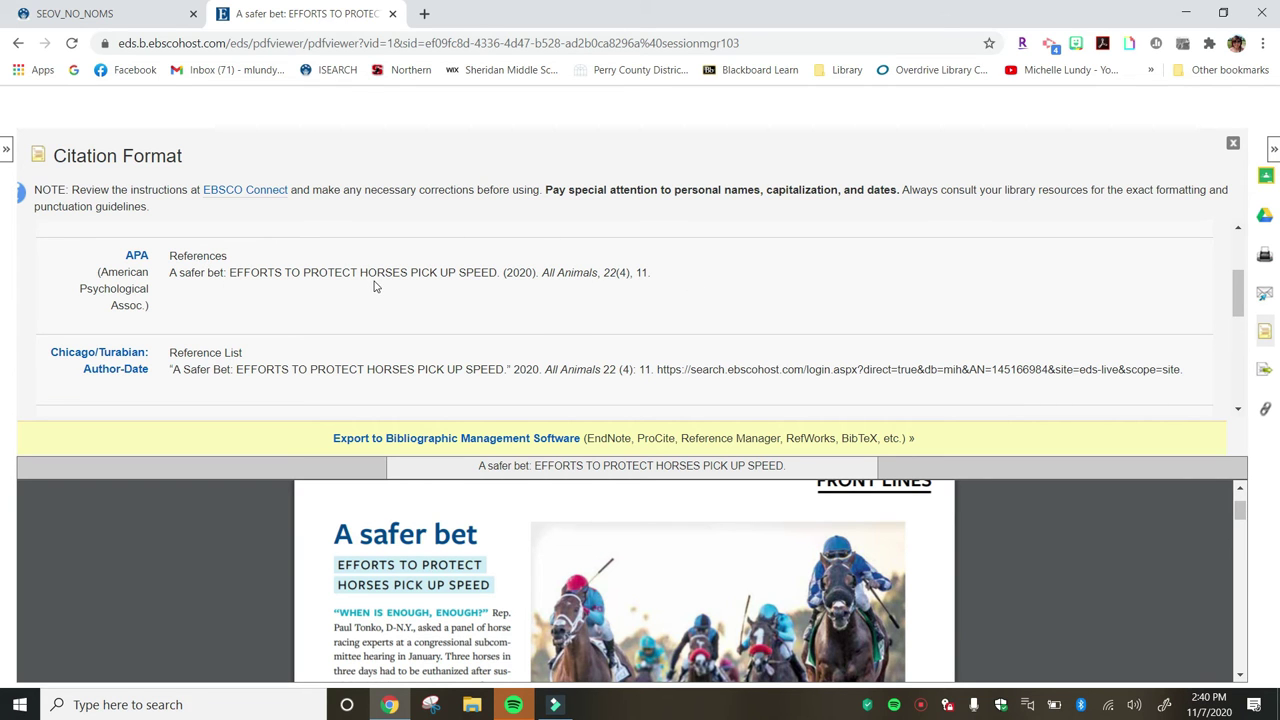
scroll(375, 287, down, 4)
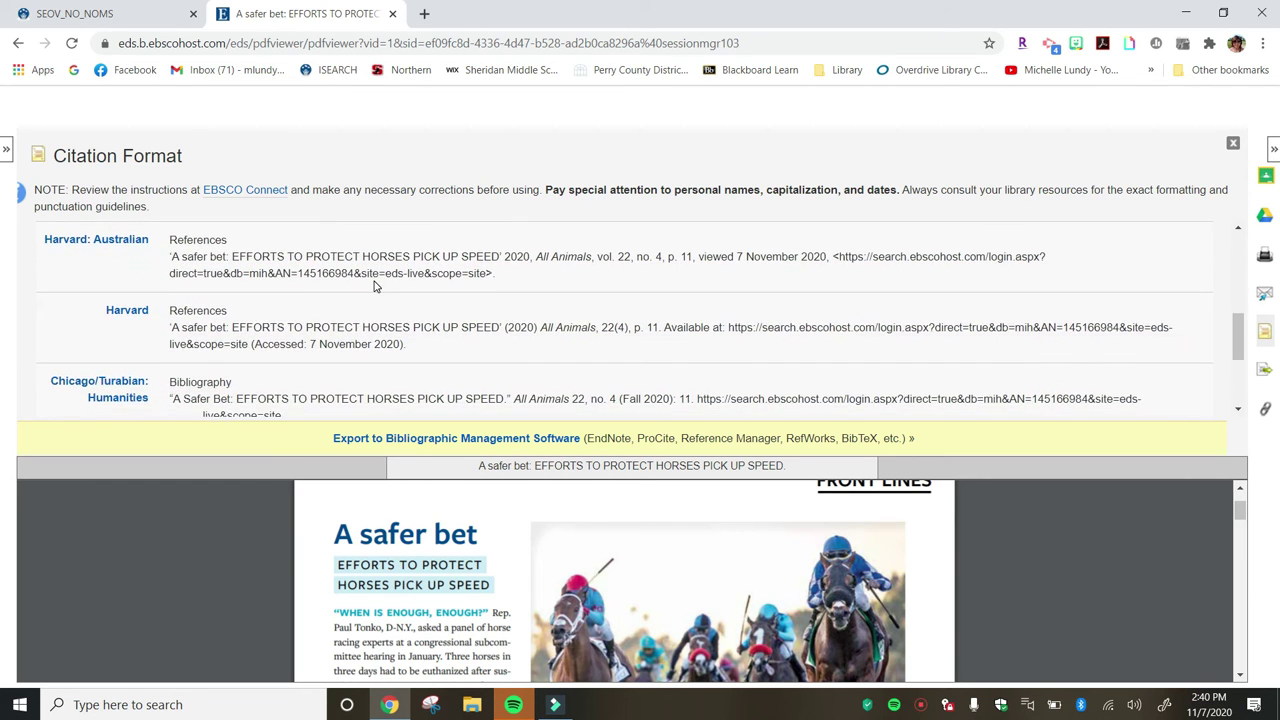
scroll(375, 287, down, 1)
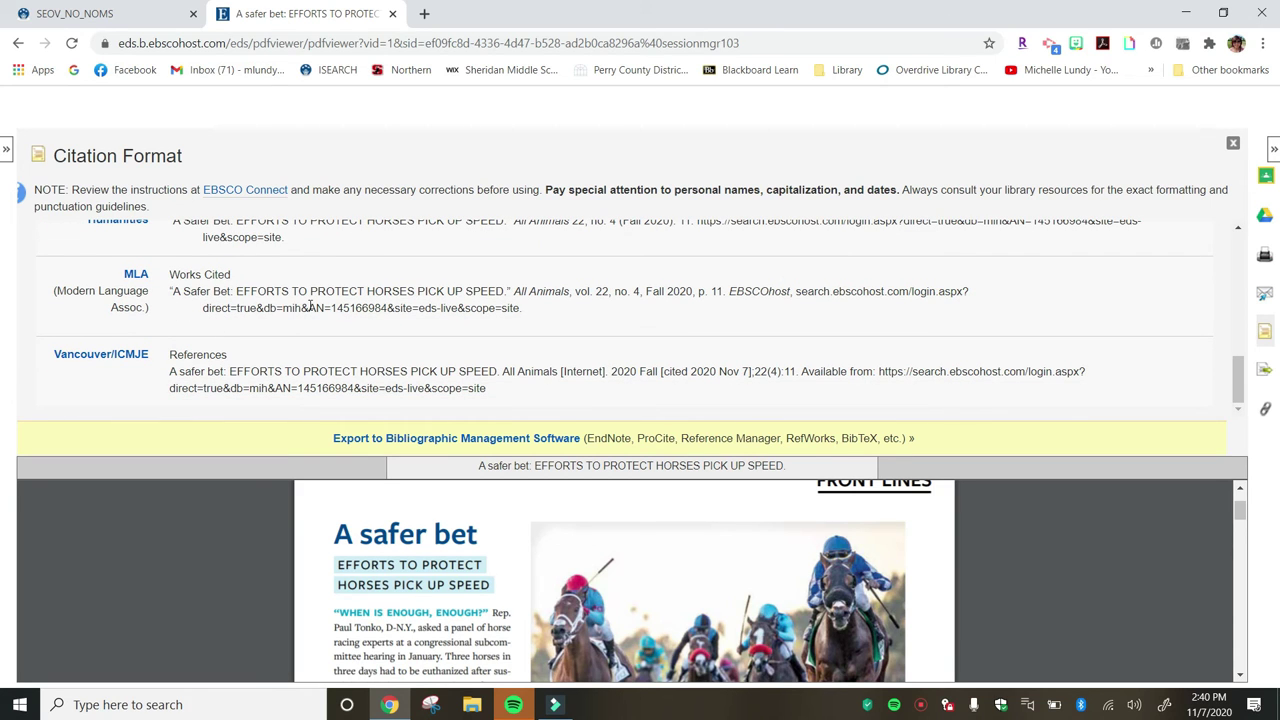
click(400, 438)
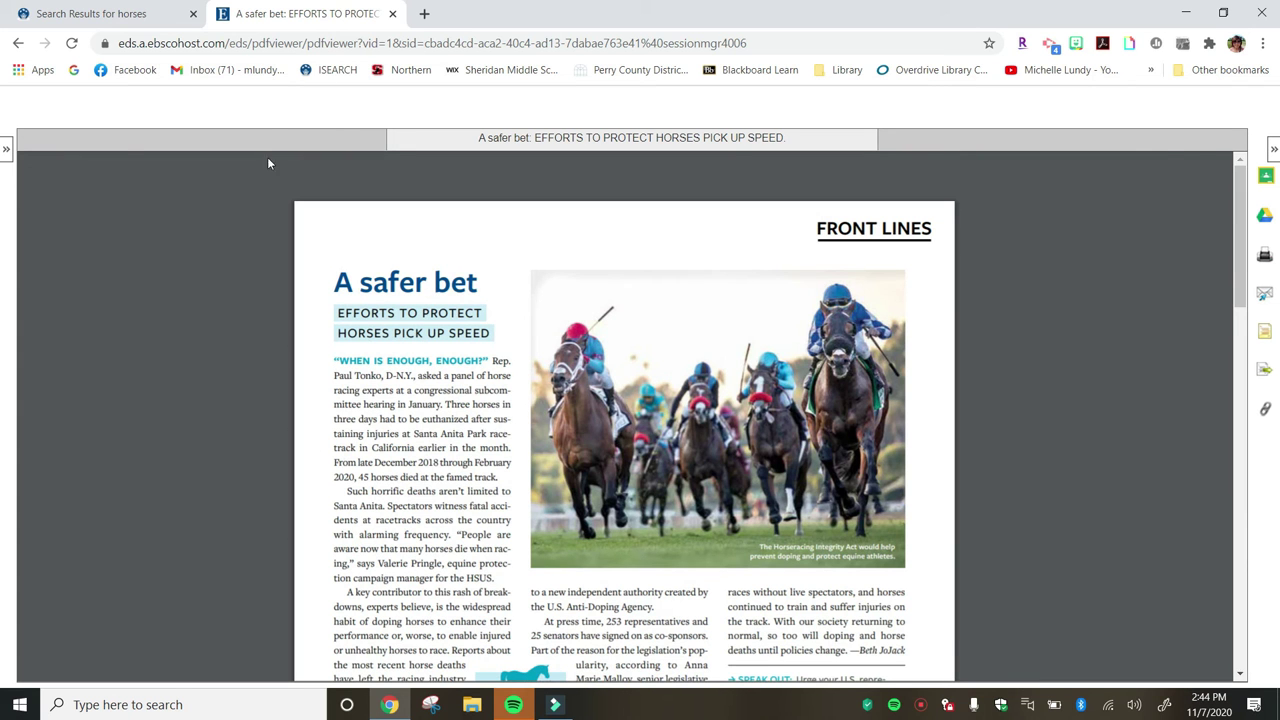
Step: Close the article, look over the animal welfare results, and remove the animal welfare subject limit from the horses search
click(17, 43)
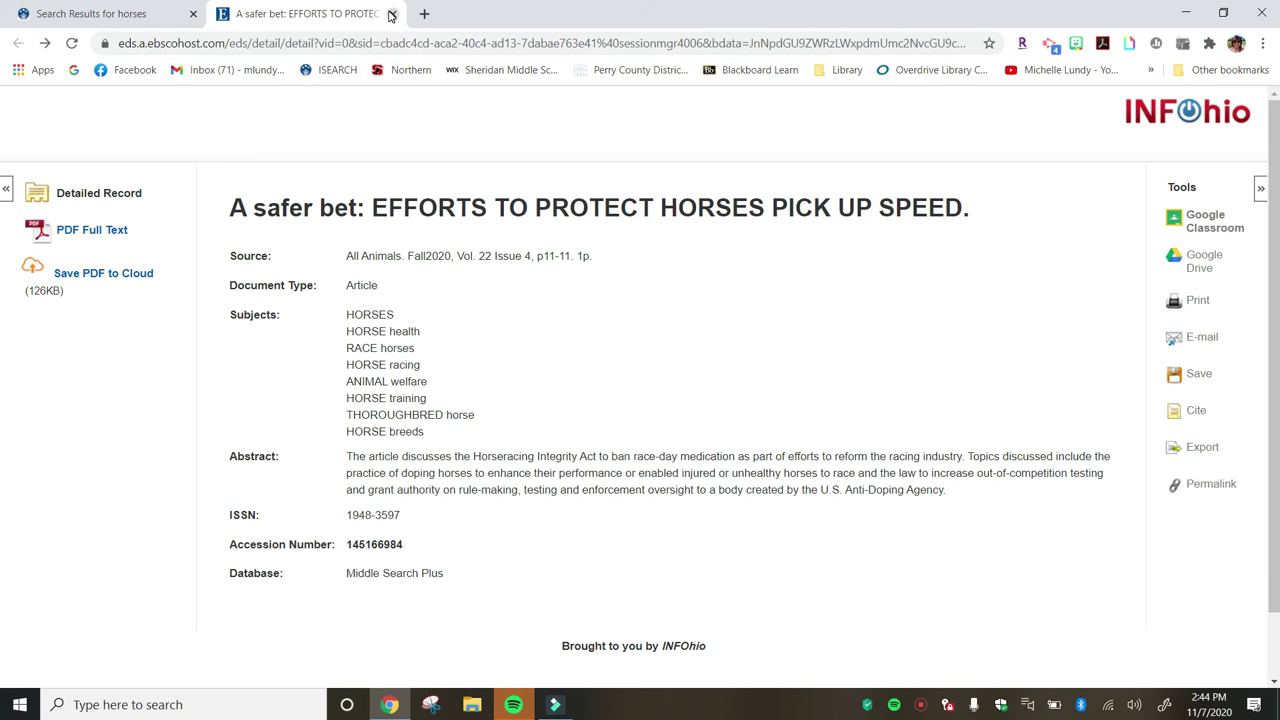
click(389, 14)
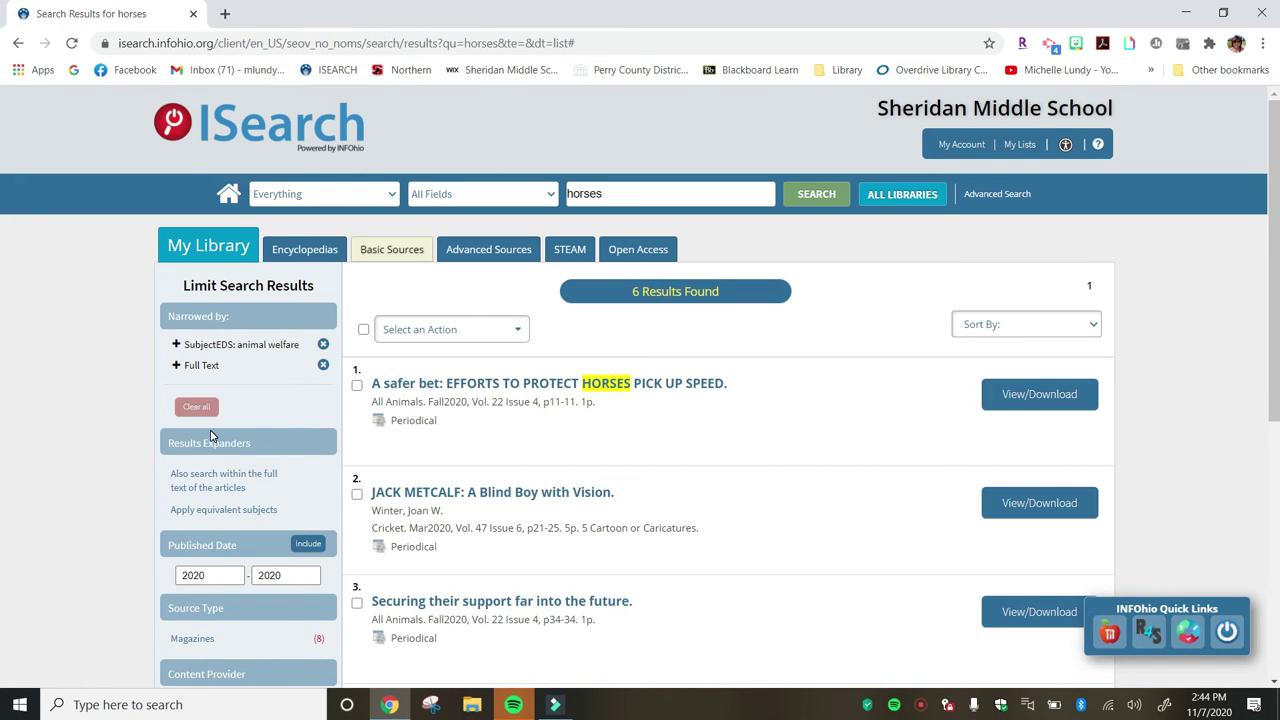
scroll(600, 417, down, 2)
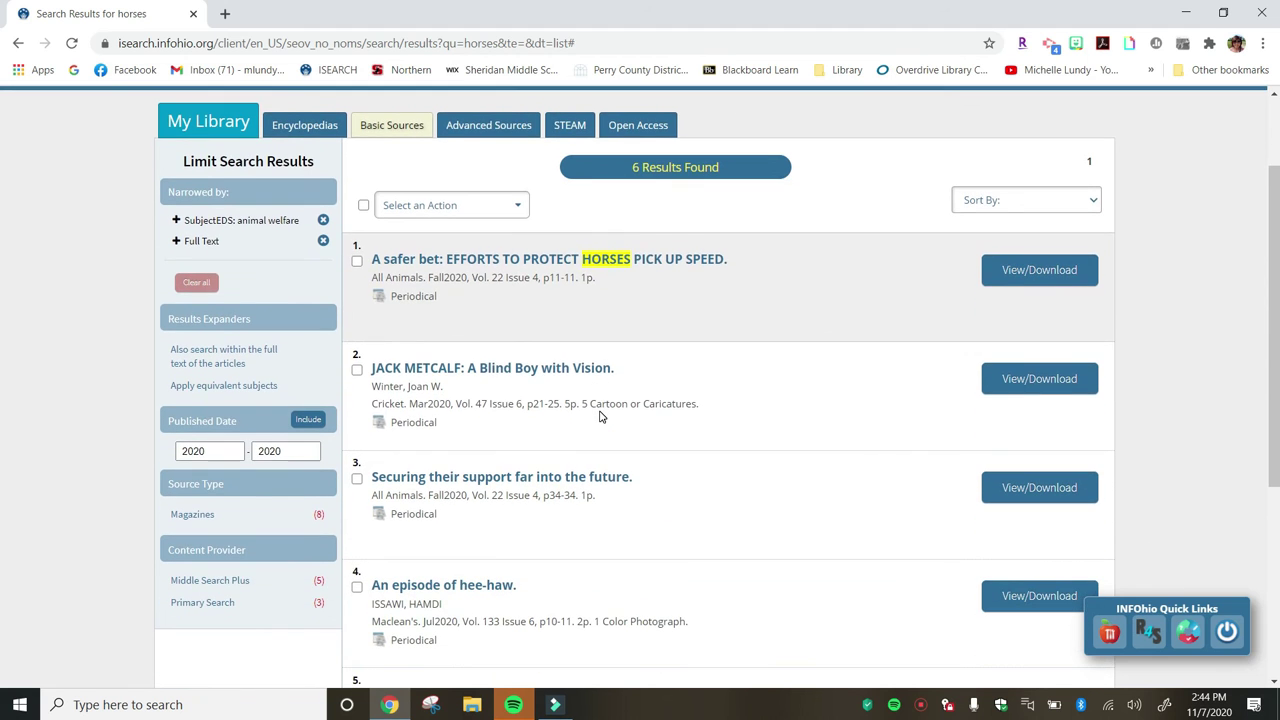
scroll(600, 417, down, 2)
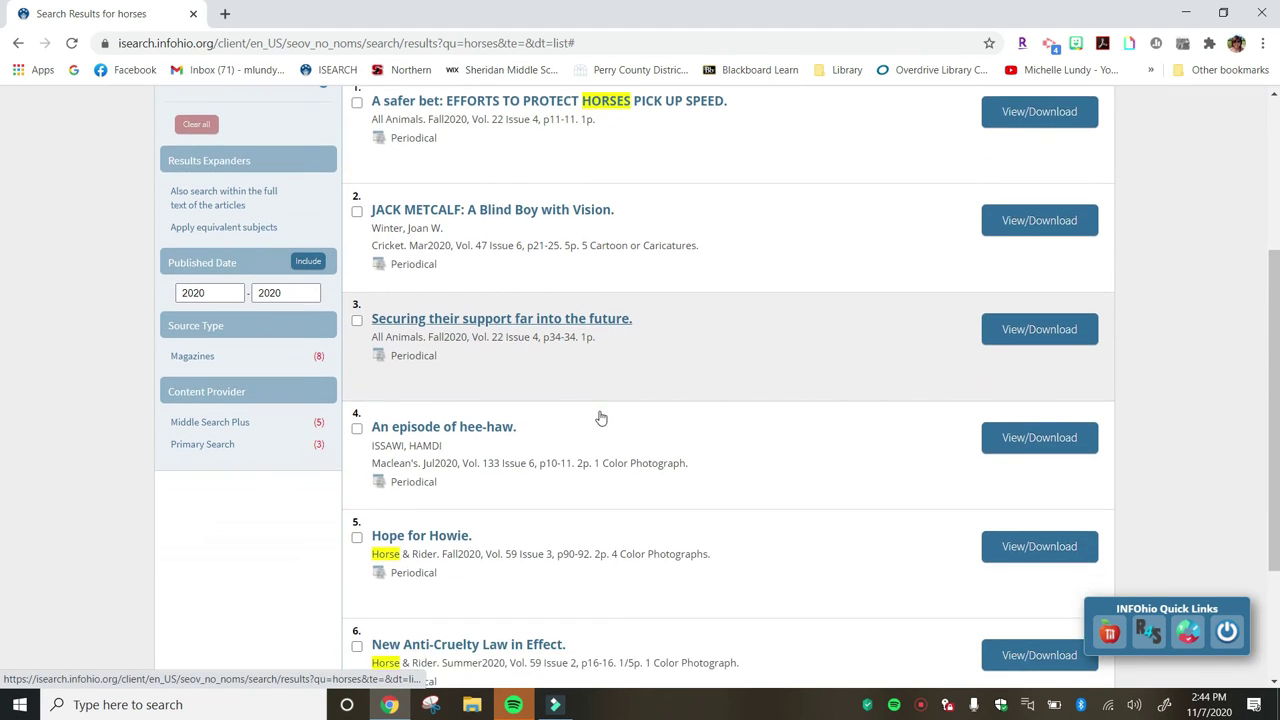
scroll(600, 417, up, 4)
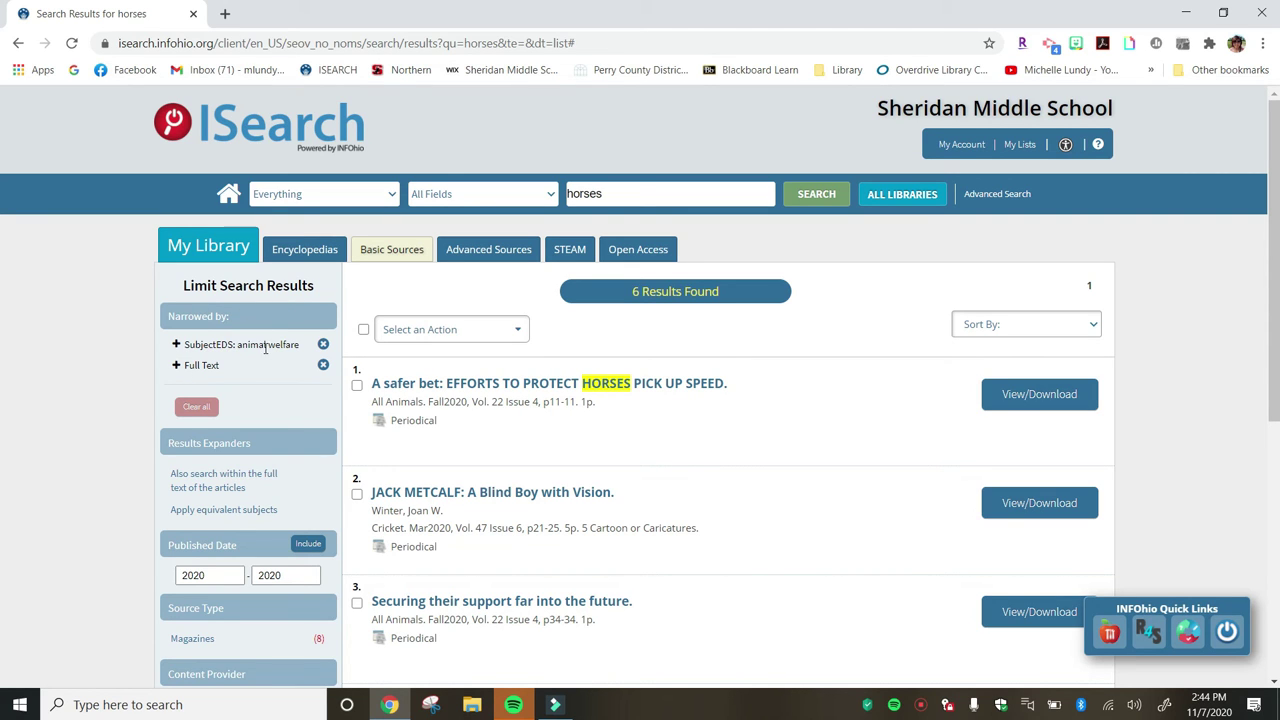
click(323, 345)
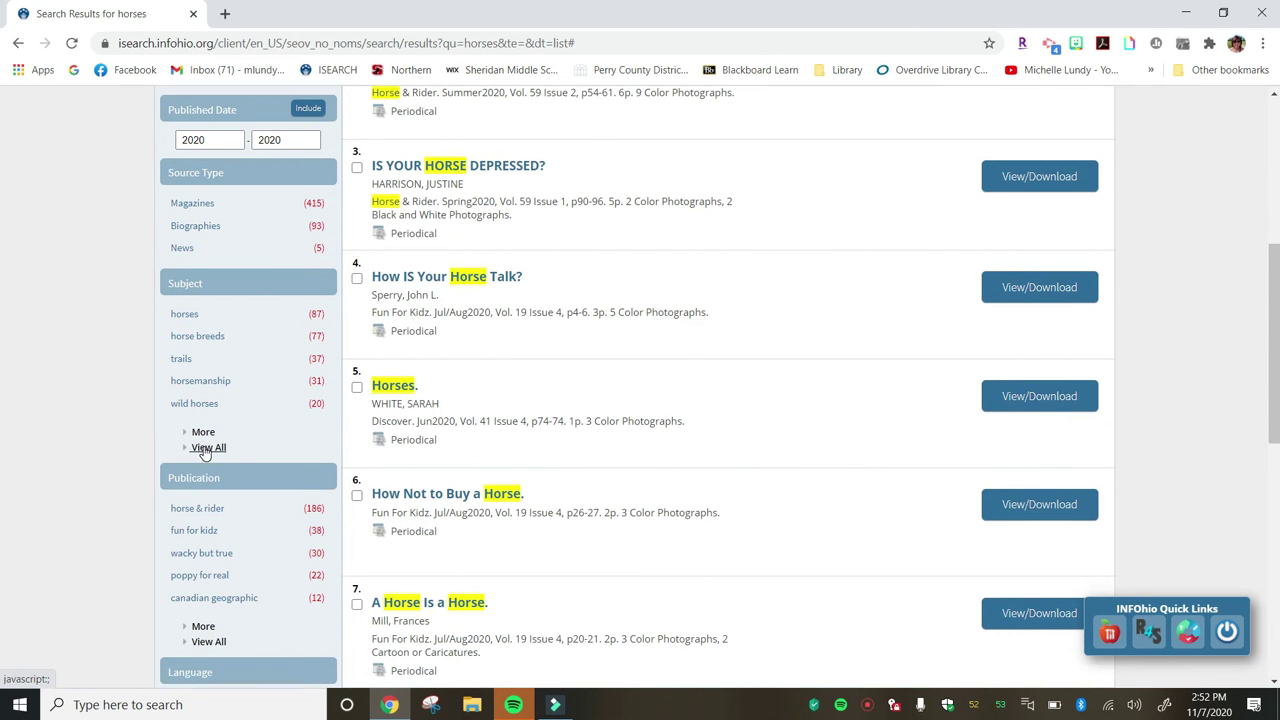
Step: Look through the full list of publications in the horses results and narrow them to Fun For Kidz
scroll(185, 542, down, 2)
click(204, 437)
scroll(272, 141, up, 15)
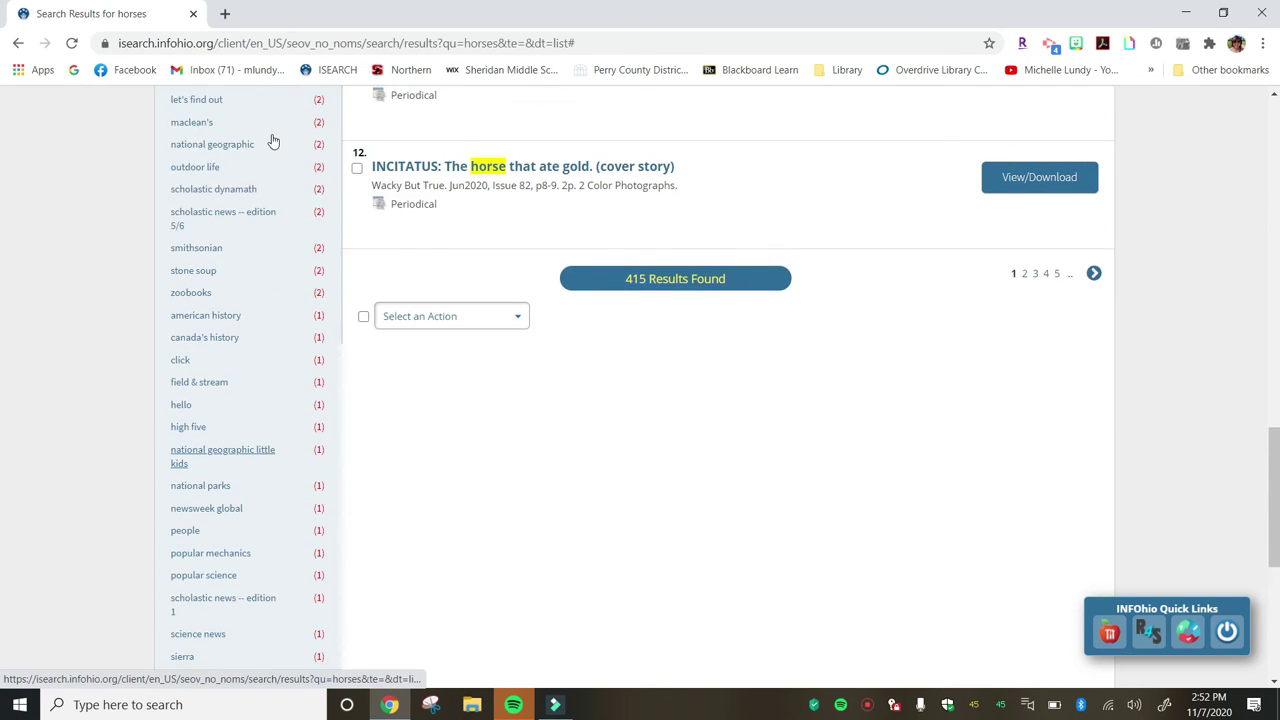
scroll(272, 141, up, 1)
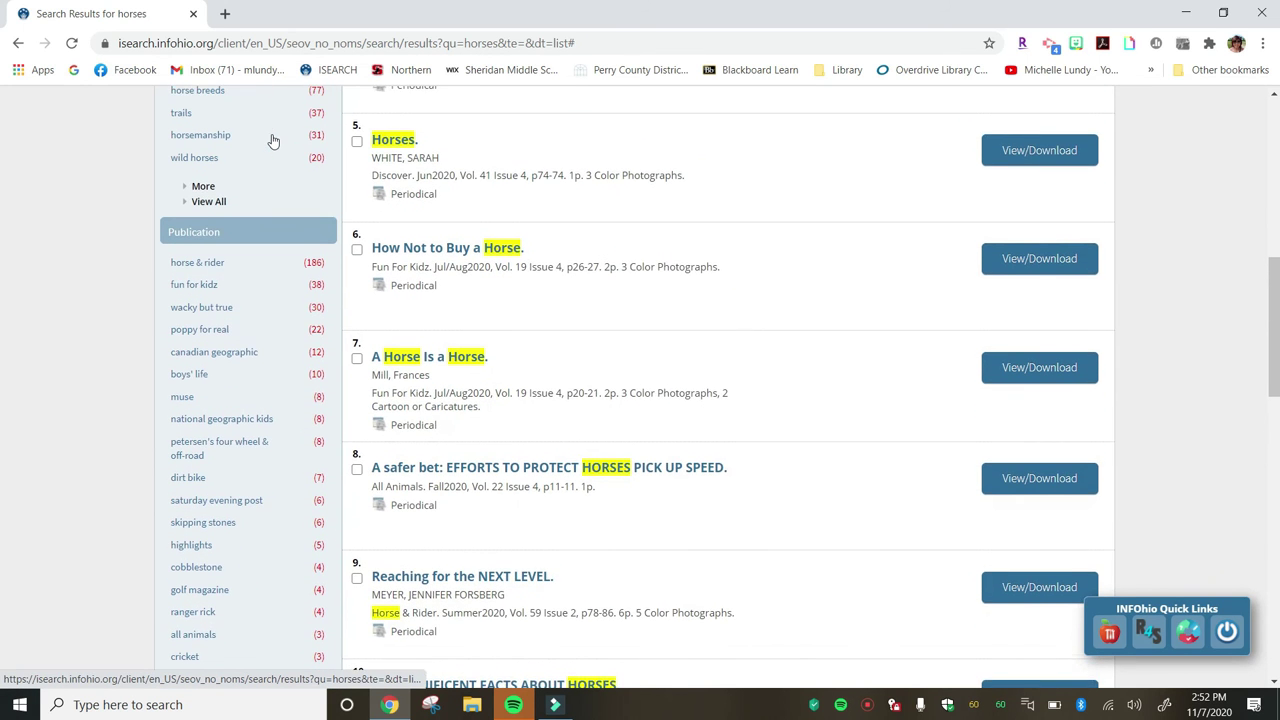
click(200, 292)
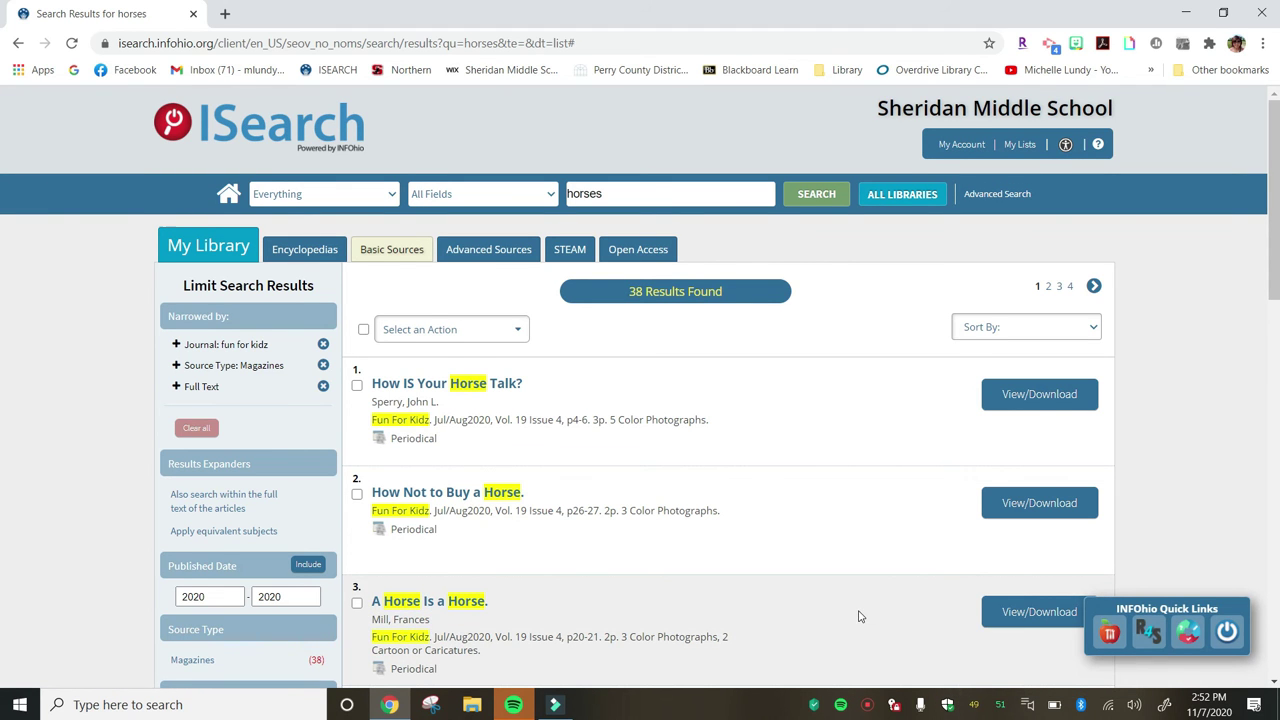
Step: Browse the Fun For Kidz results and open the record for "10 MAGNIFICENT FACTS ABOUT HORSES"
scroll(858, 617, down, 2)
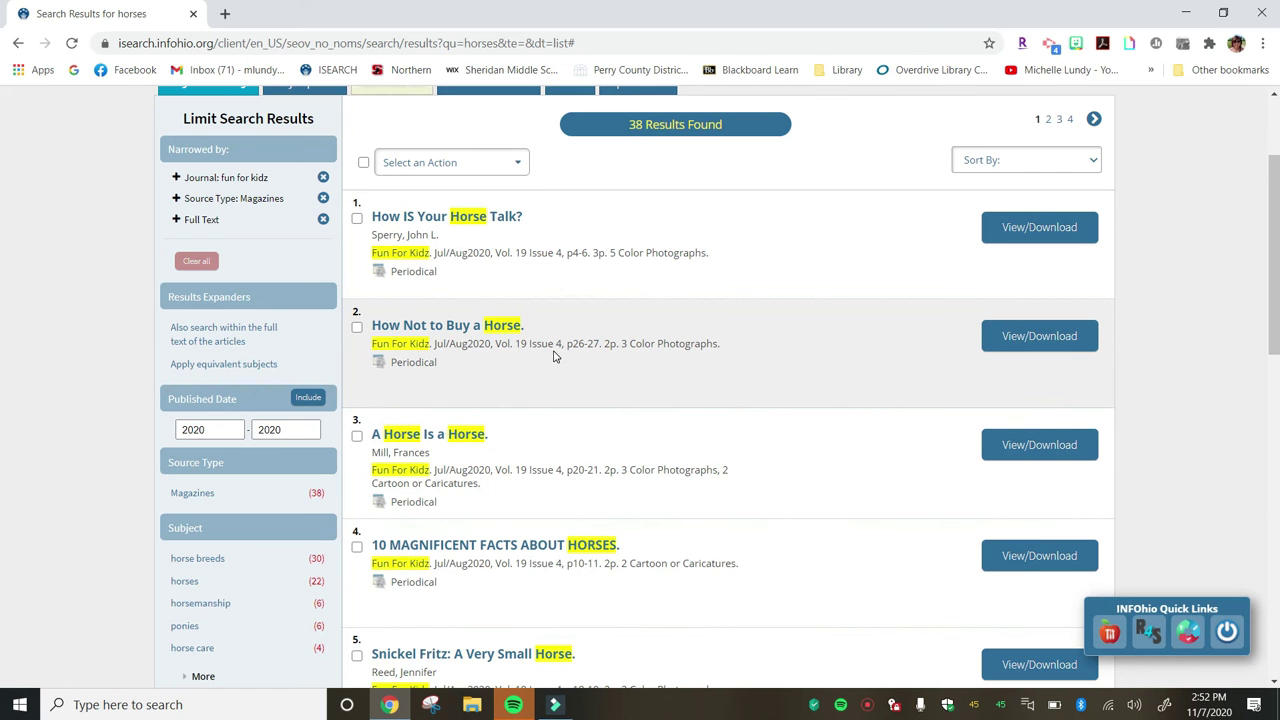
scroll(553, 357, down, 2)
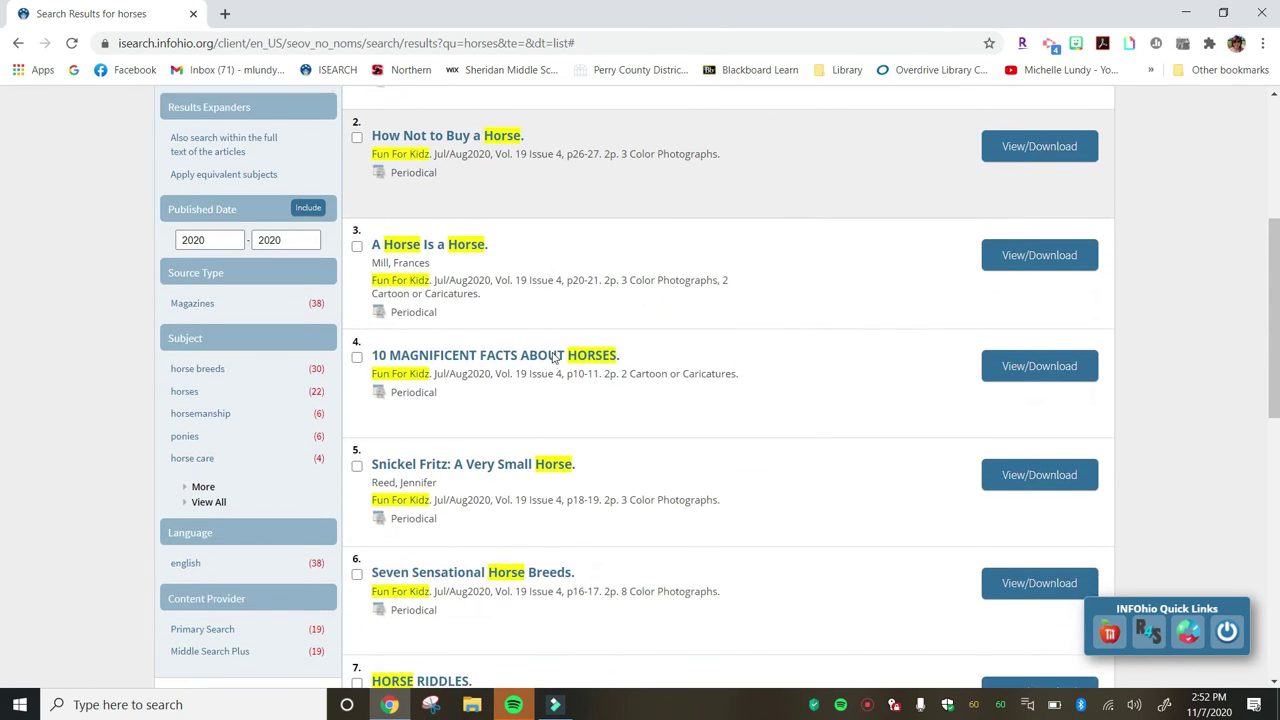
scroll(553, 357, down, 1)
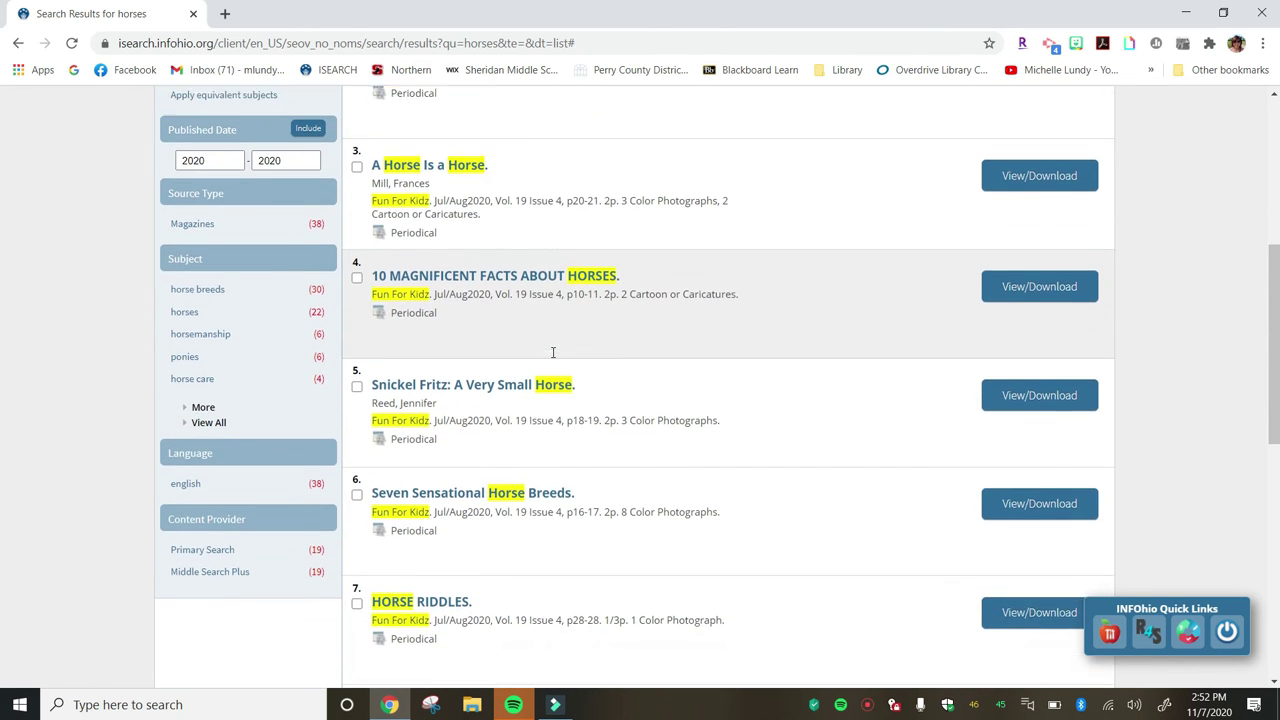
scroll(553, 357, down, 1)
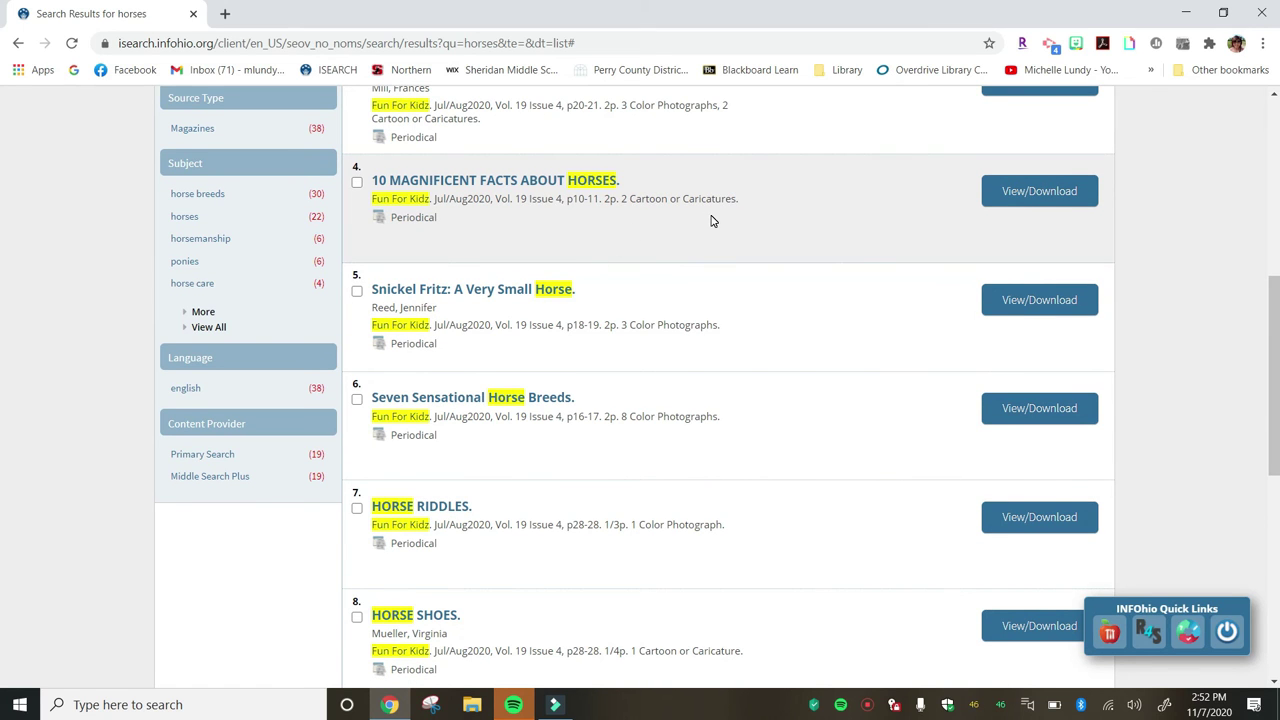
click(1044, 190)
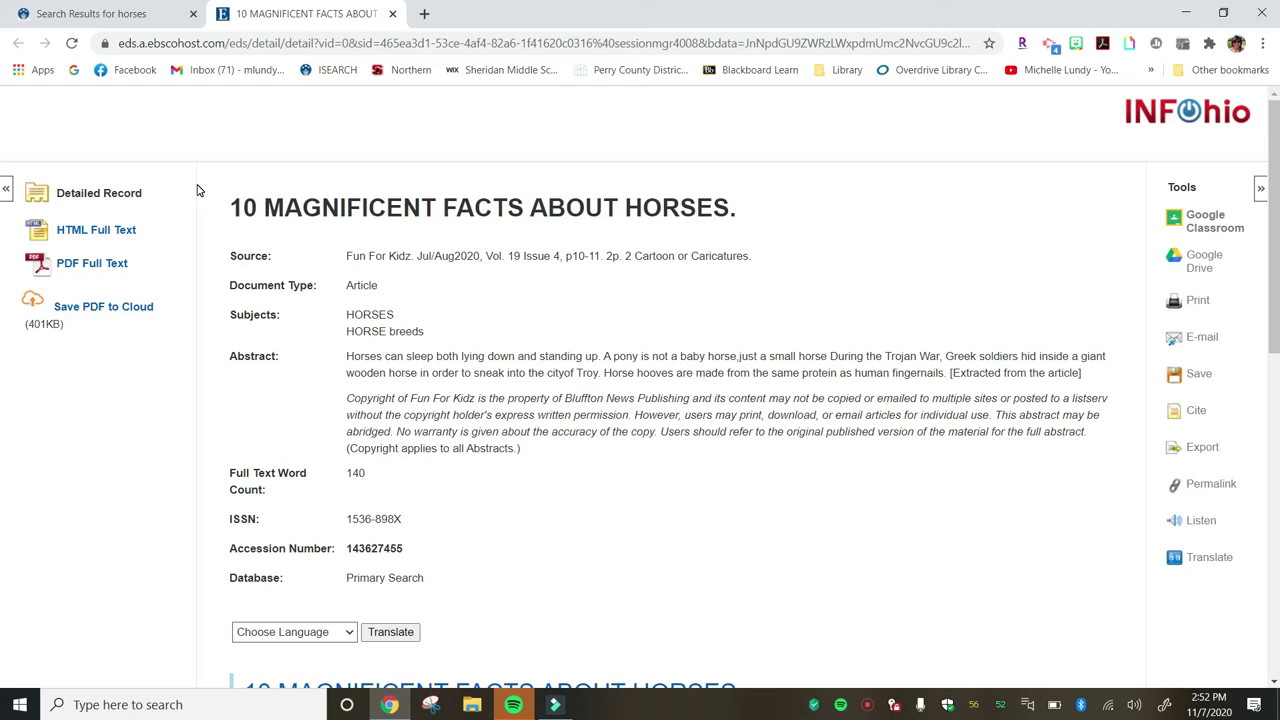
Step: Open the PDF full text of "10 MAGNIFICENT FACTS ABOUT HORSES" and look through its illustrated horse facts
click(92, 263)
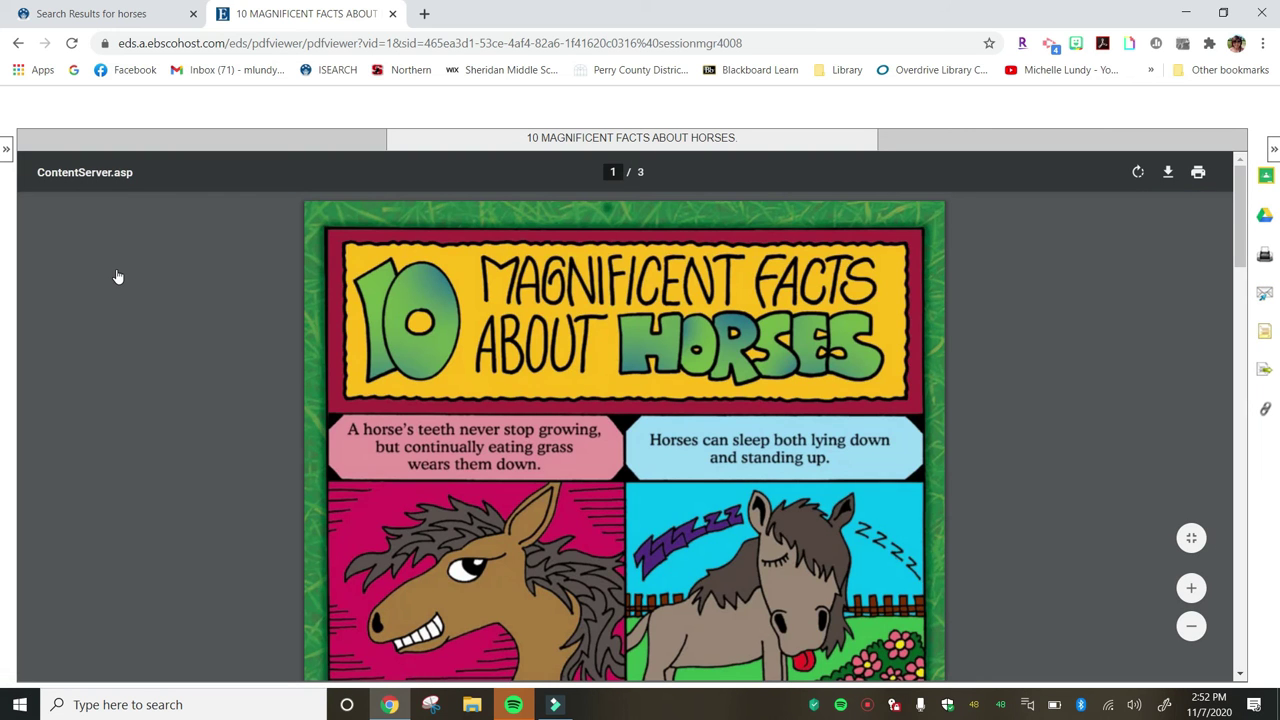
scroll(1059, 360, down, 5)
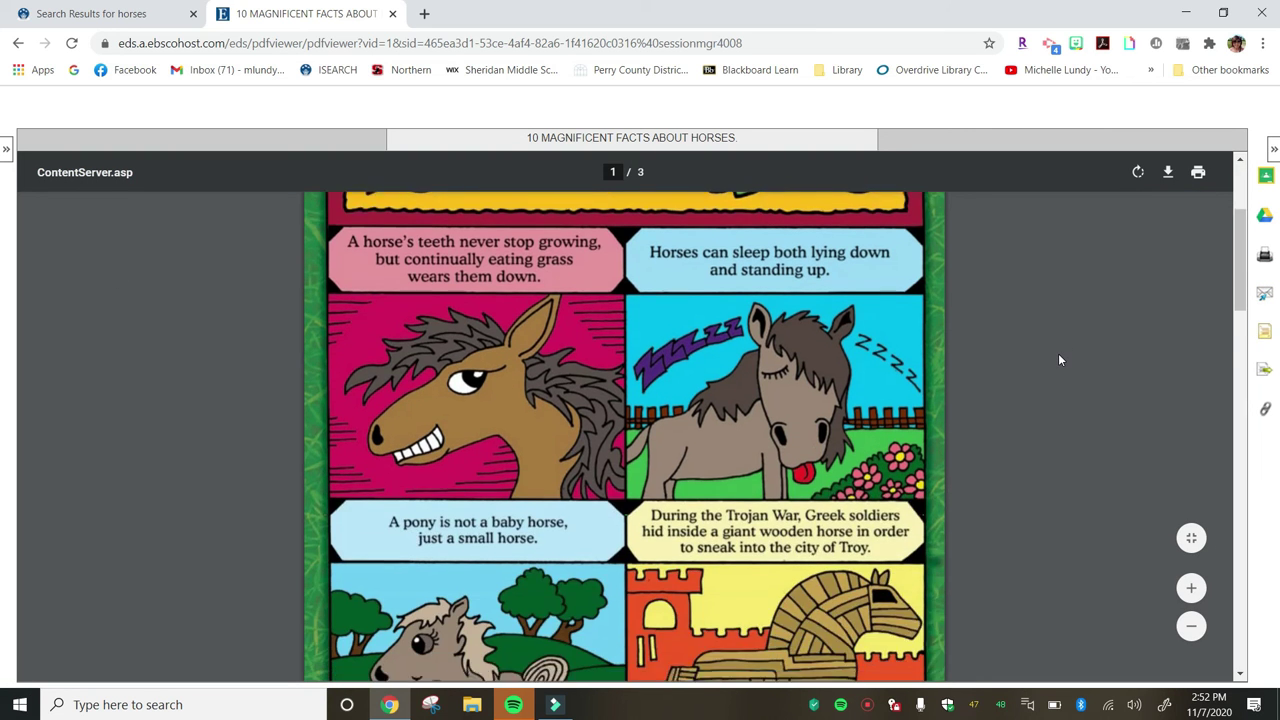
scroll(1059, 356, down, 10)
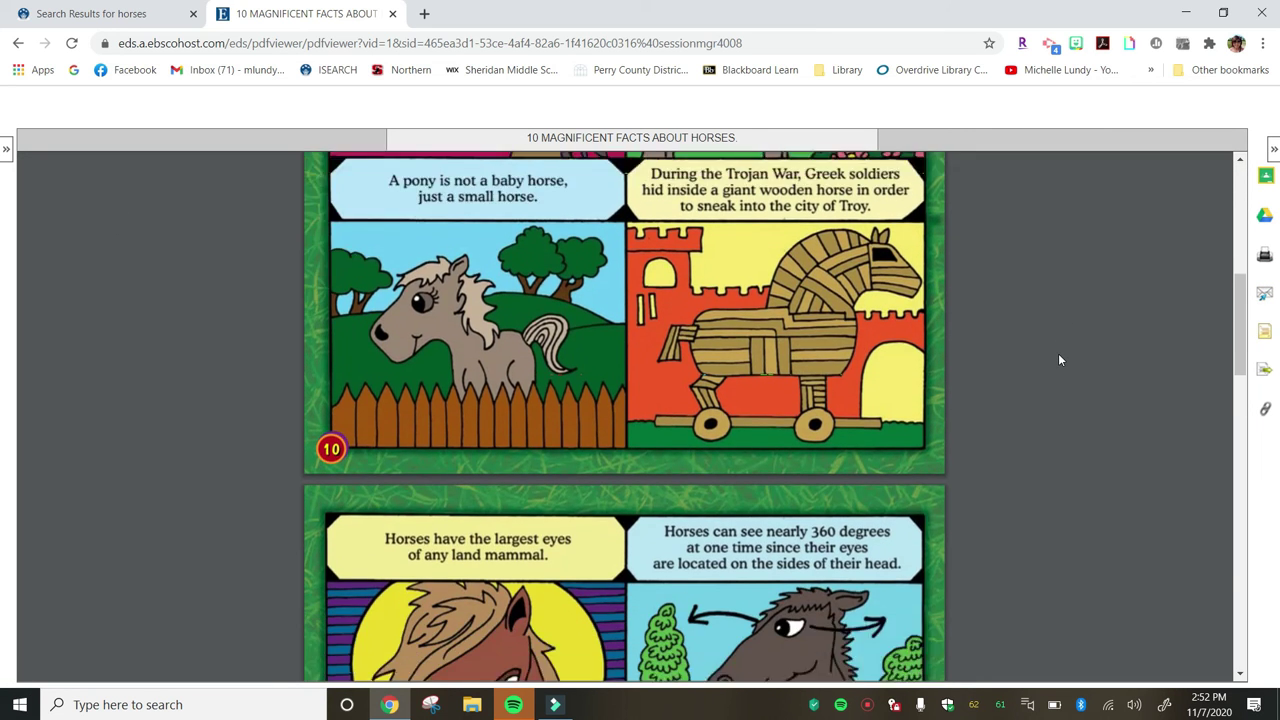
scroll(1059, 360, up, 12)
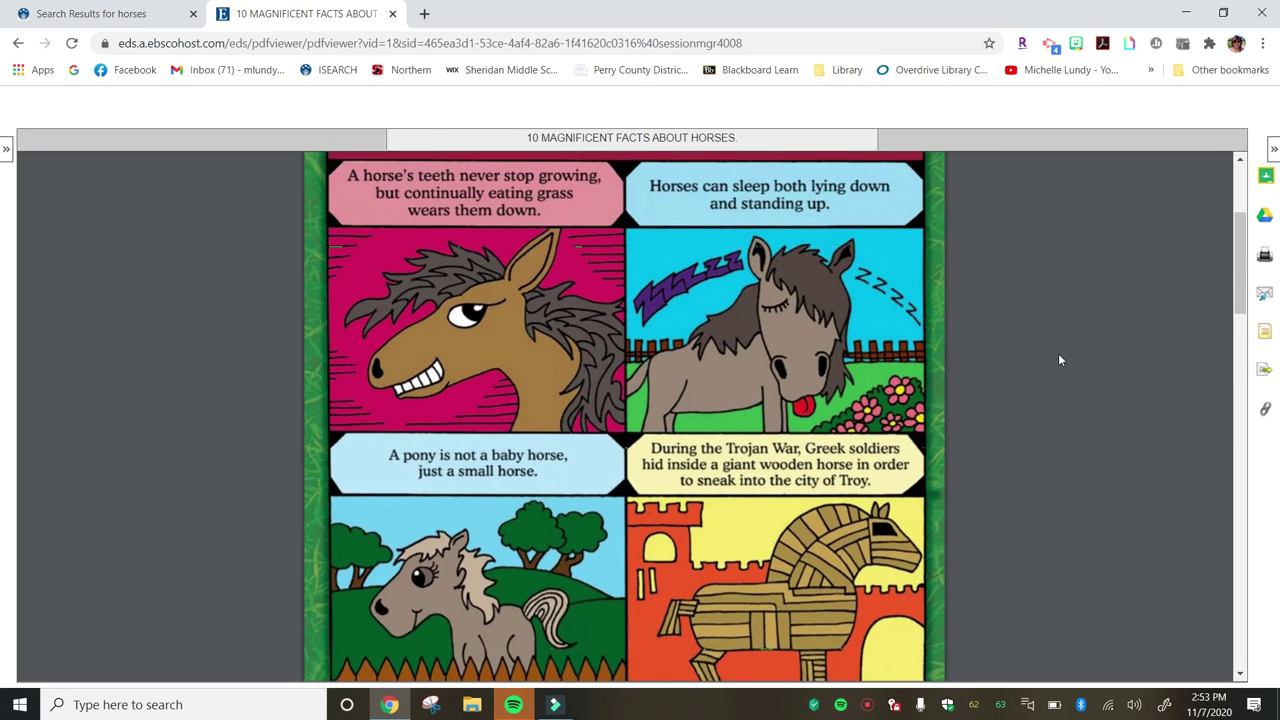
scroll(1060, 360, down, 1)
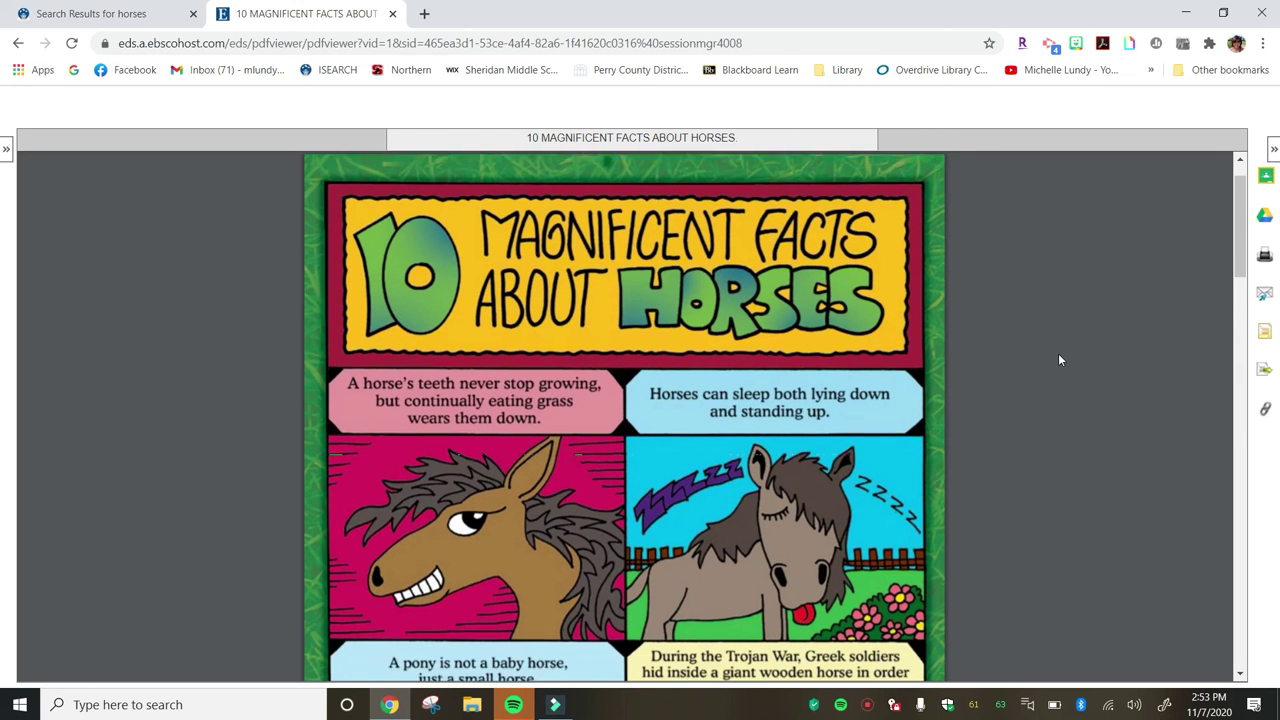
scroll(1060, 360, down, 2)
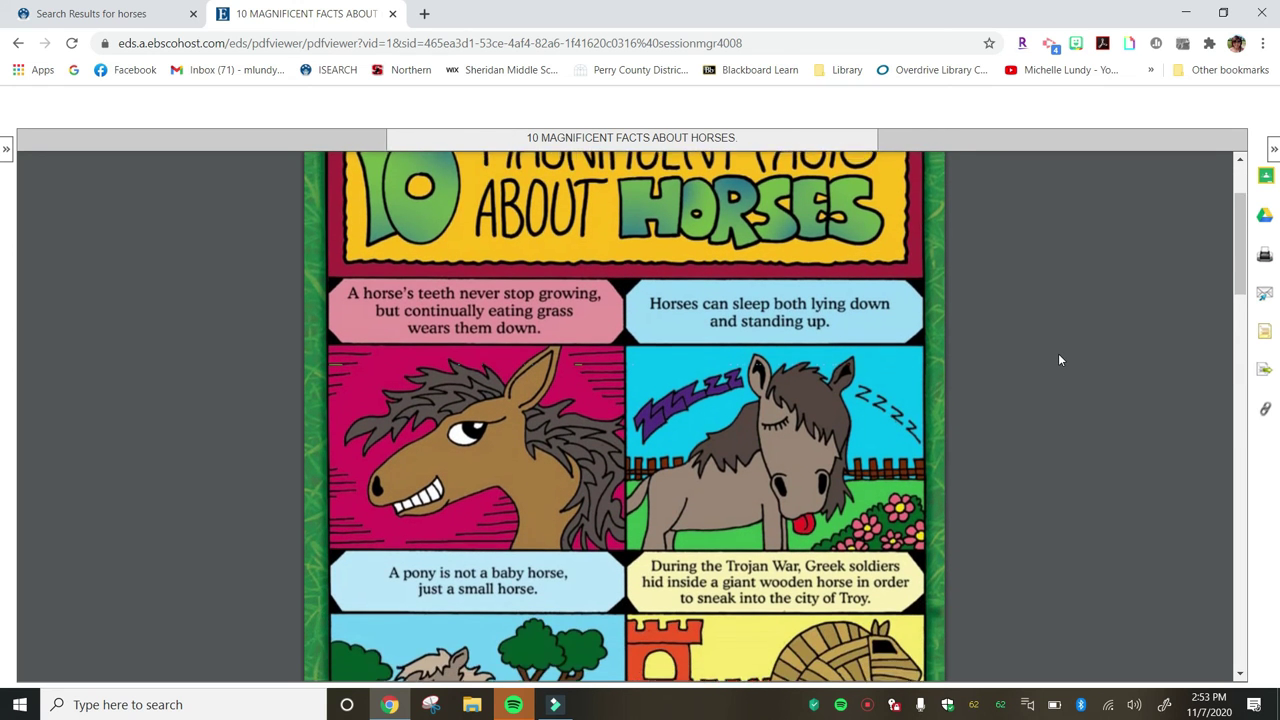
scroll(1060, 360, down, 1)
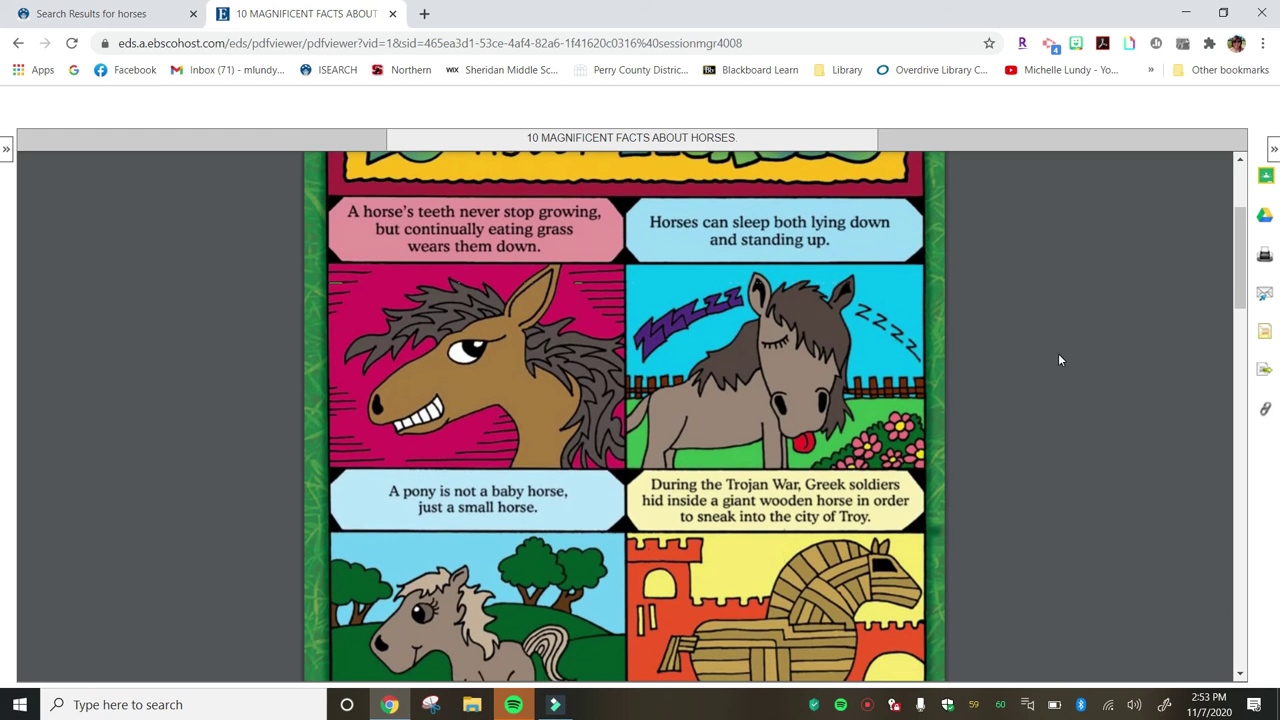
scroll(1060, 360, down, 3)
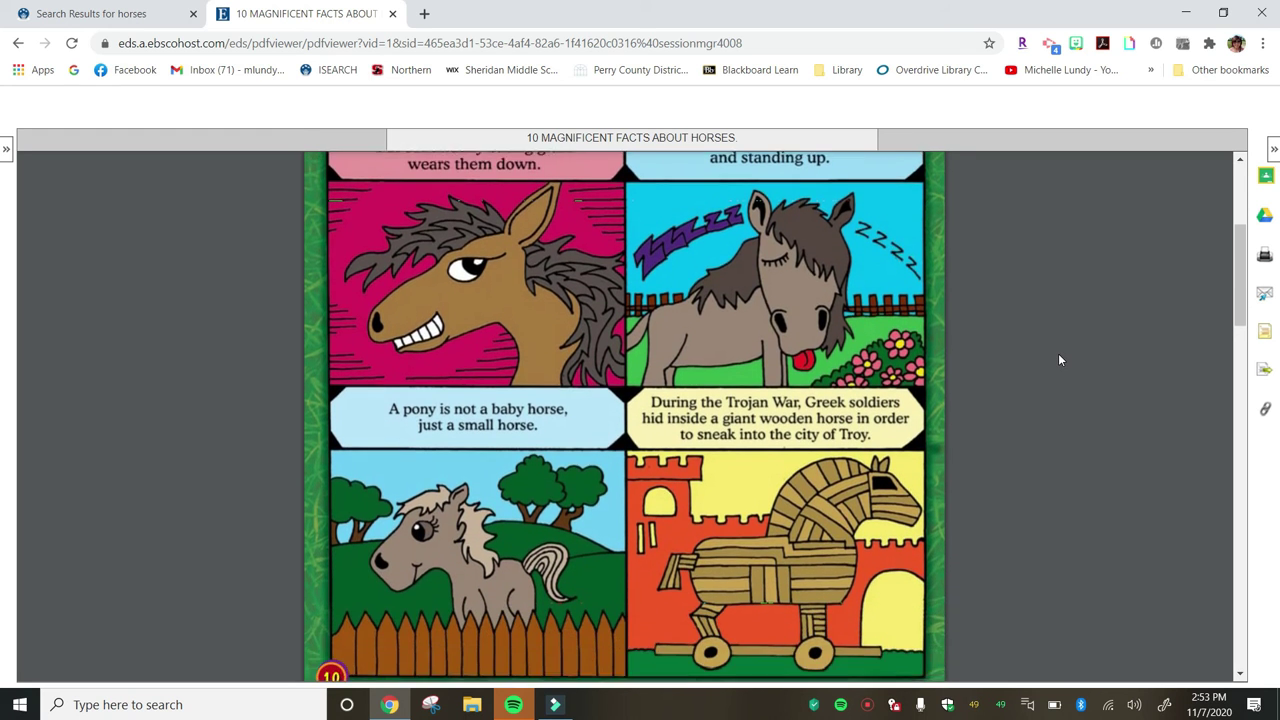
Step: Read the remaining illustrated horse facts in the PDF, through to the copyright notice on the last page
scroll(1060, 360, down, 1)
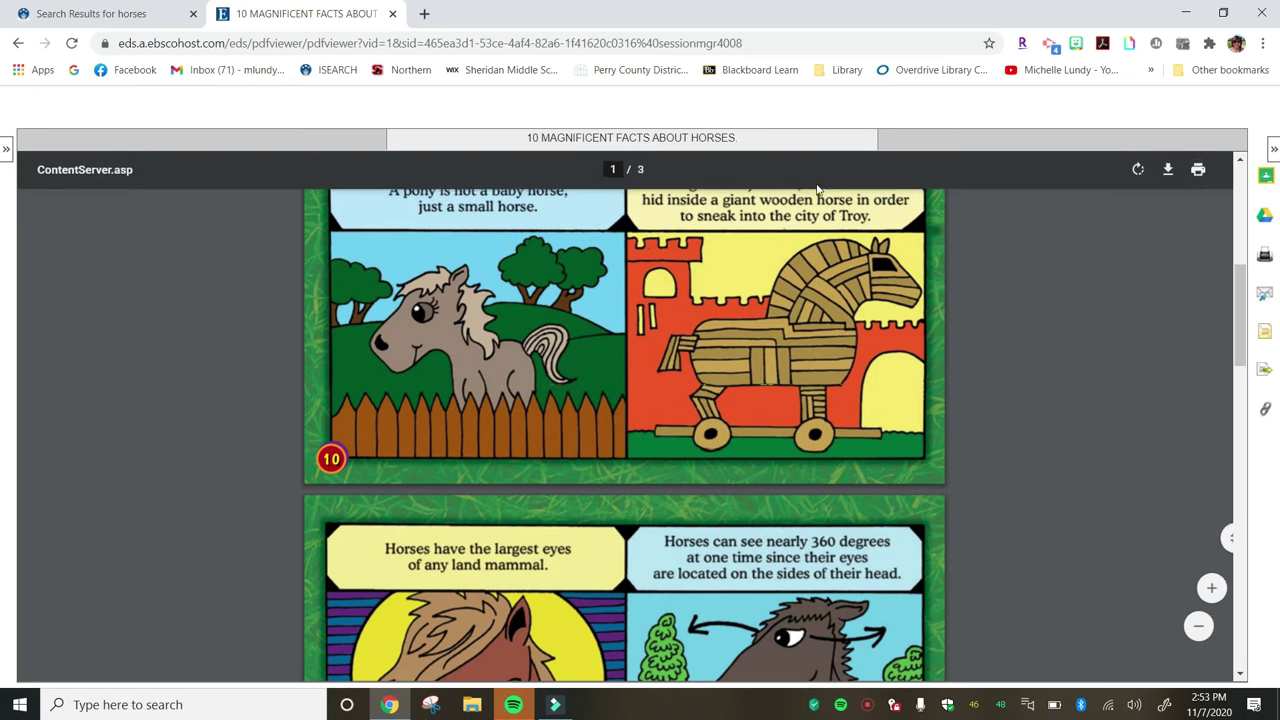
scroll(1050, 332, up, 2)
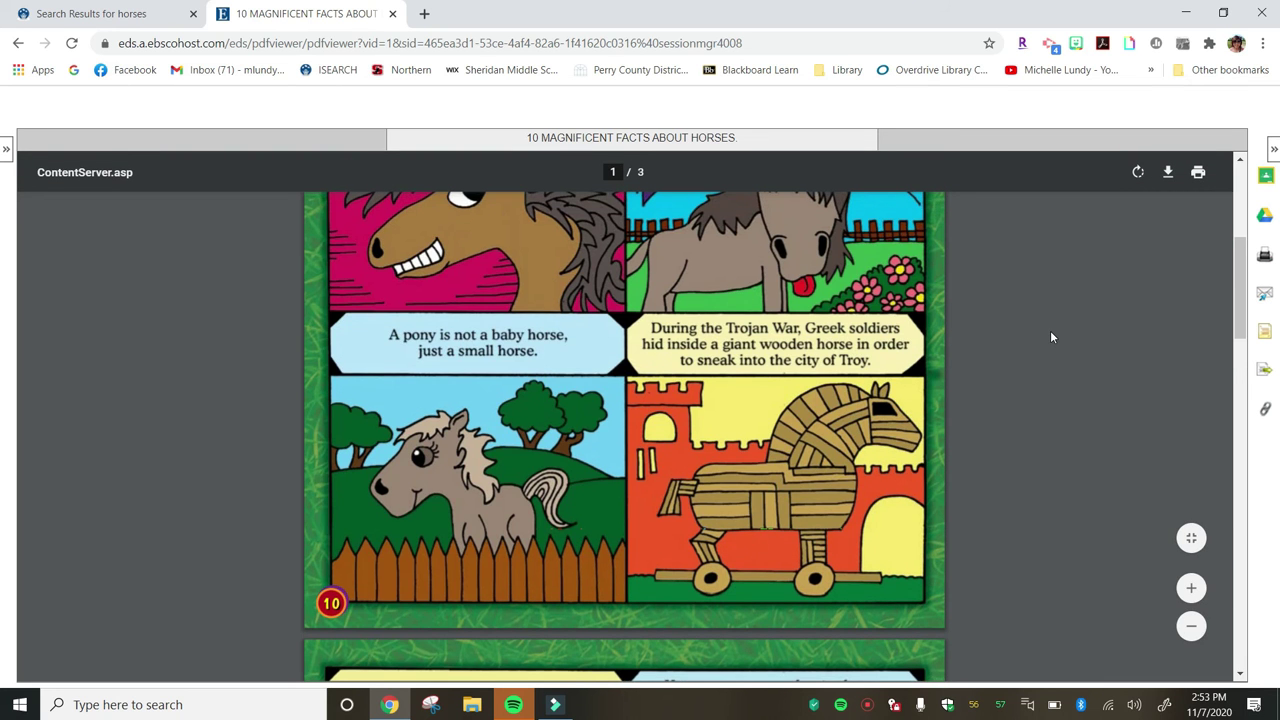
scroll(1050, 332, down, 1)
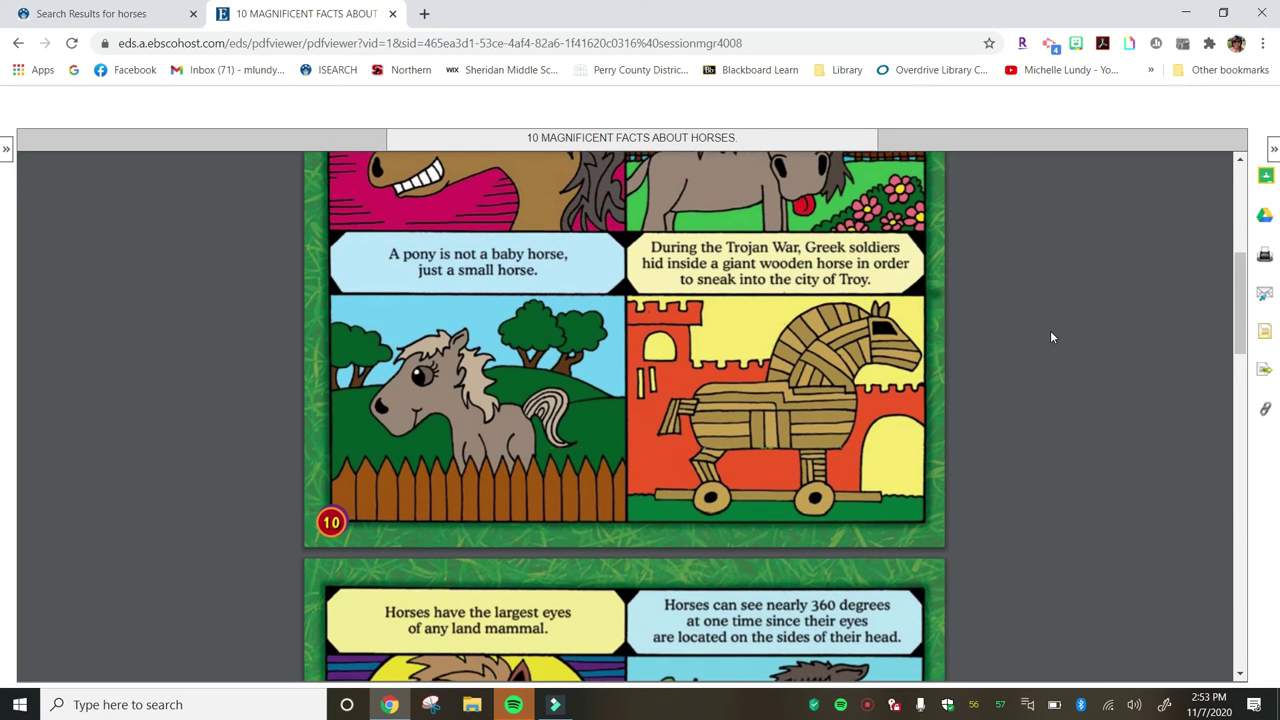
scroll(1050, 337, down, 1)
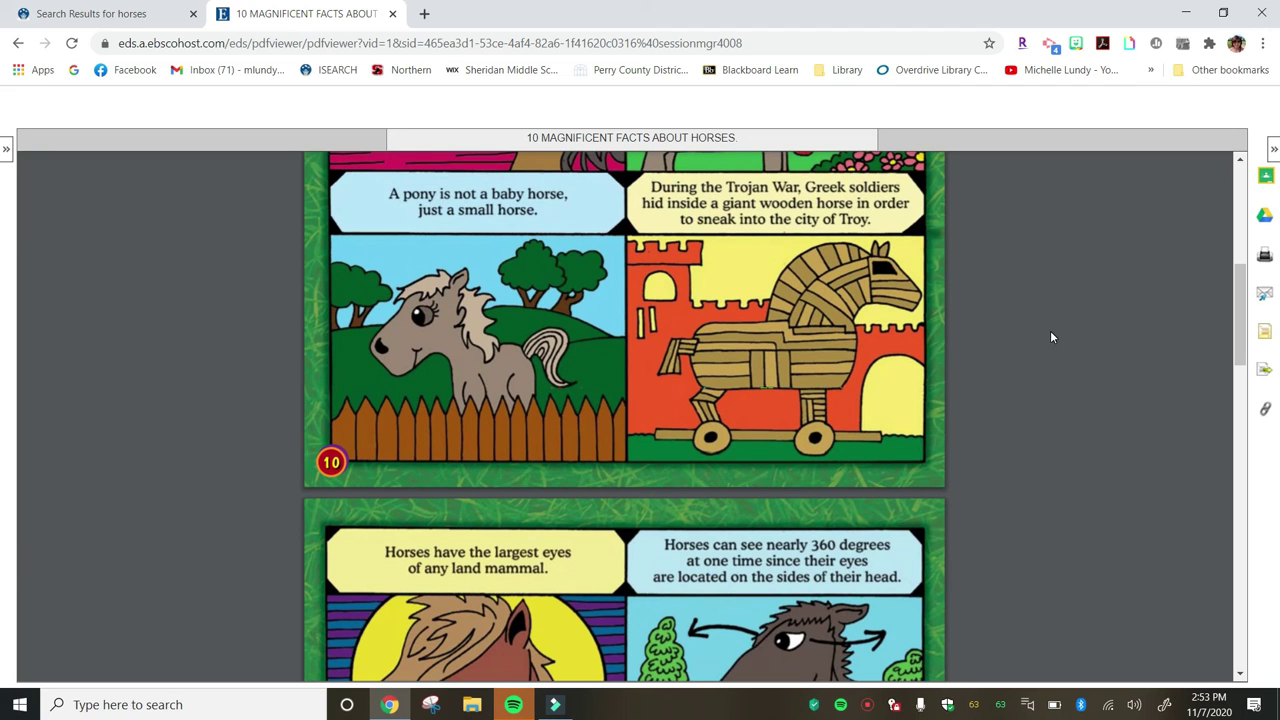
scroll(1051, 337, down, 1)
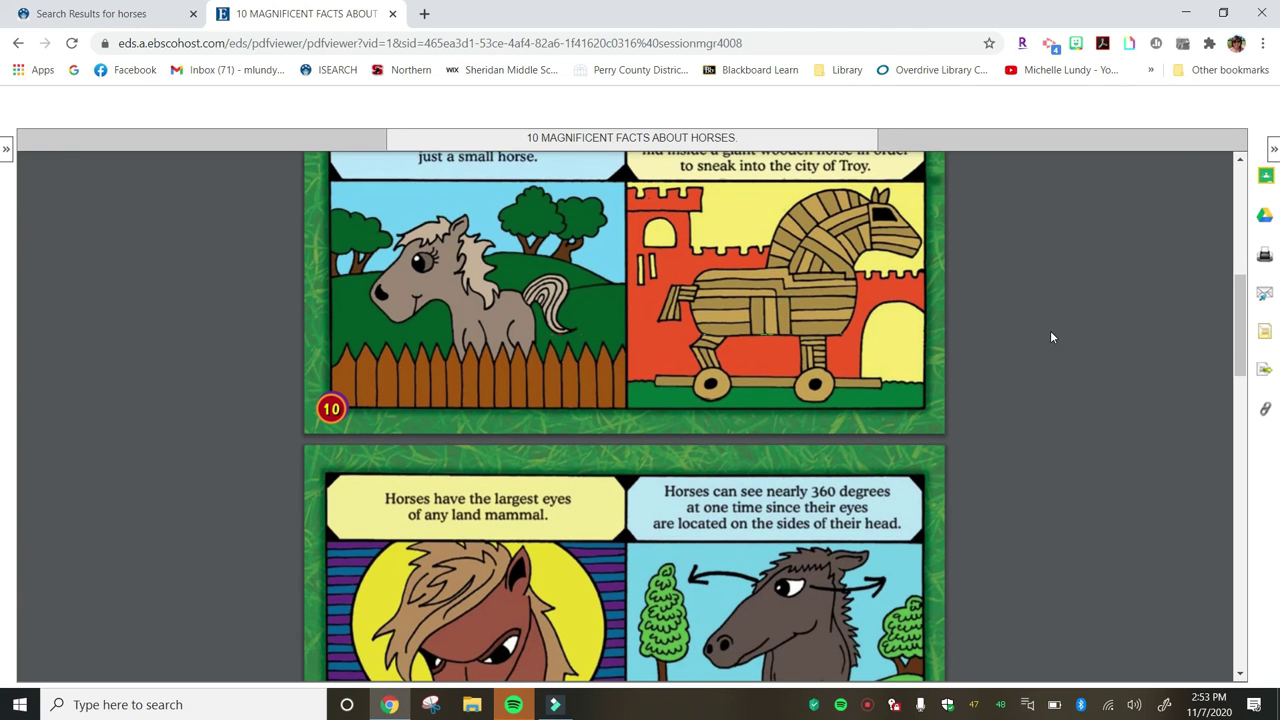
scroll(1051, 337, down, 2)
scroll(1051, 337, down, 1)
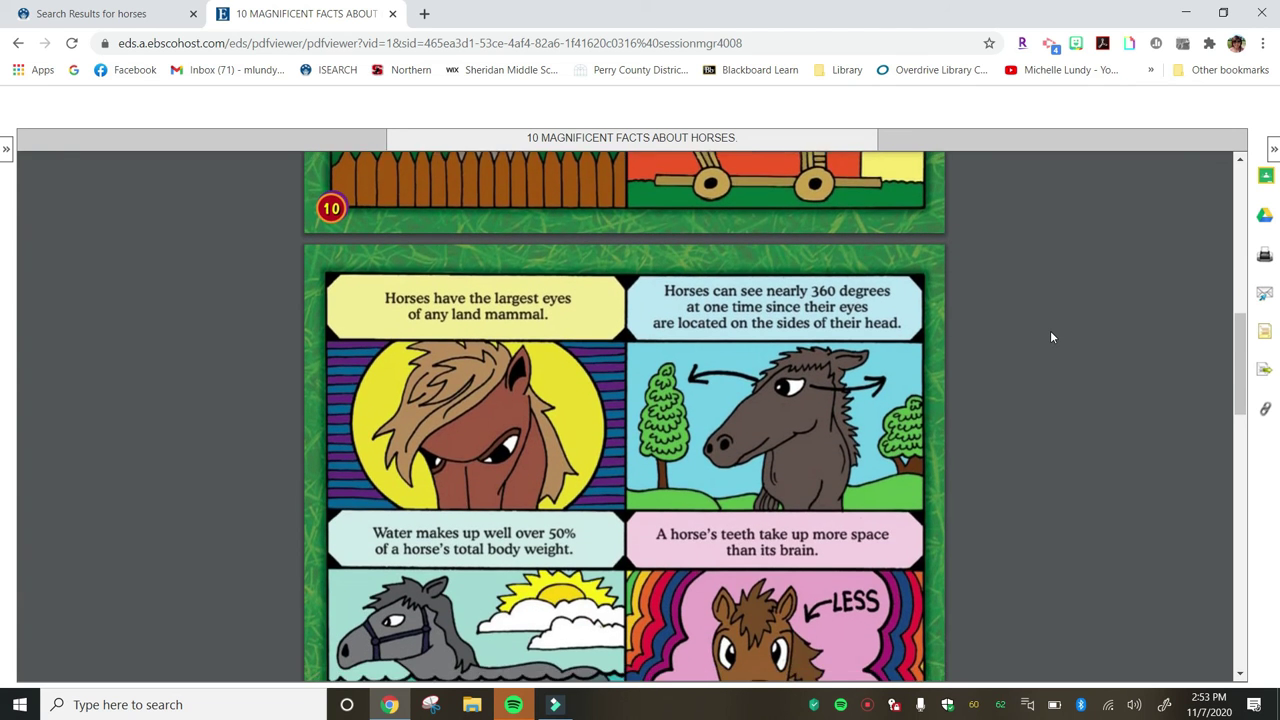
scroll(1051, 337, down, 2)
scroll(1051, 337, down, 1)
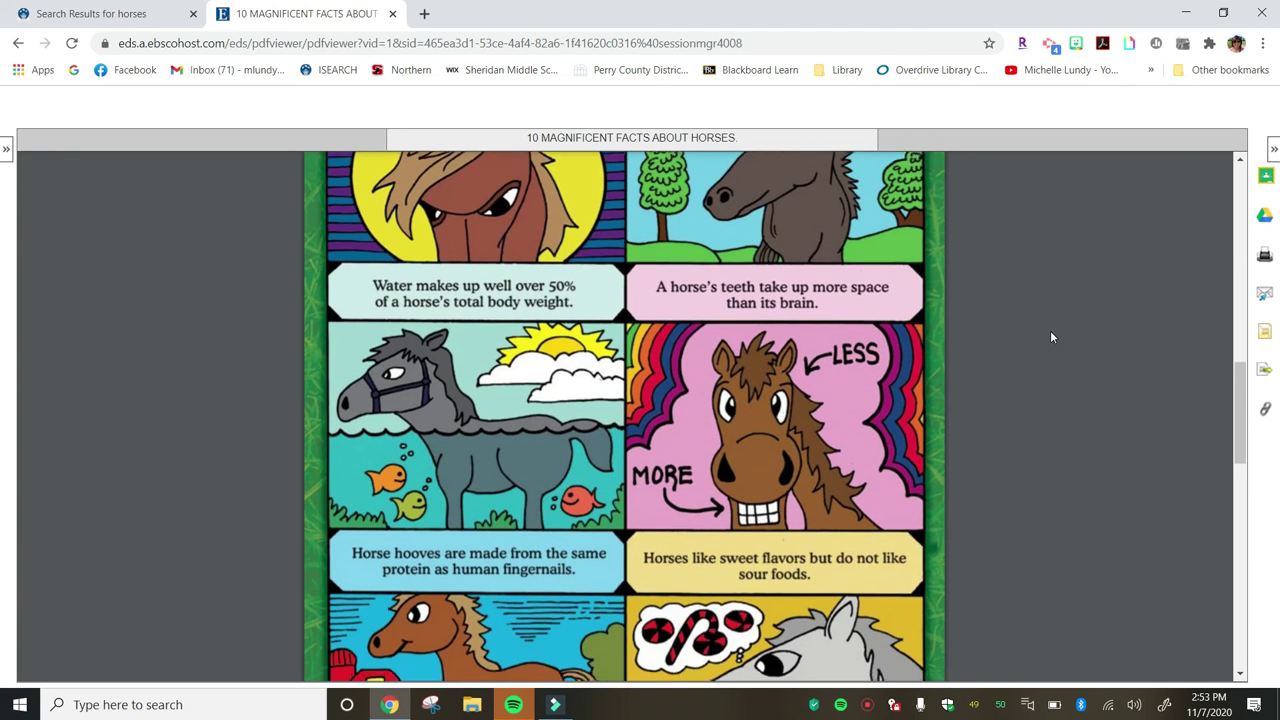
scroll(1051, 337, down, 1)
scroll(1051, 337, down, 3)
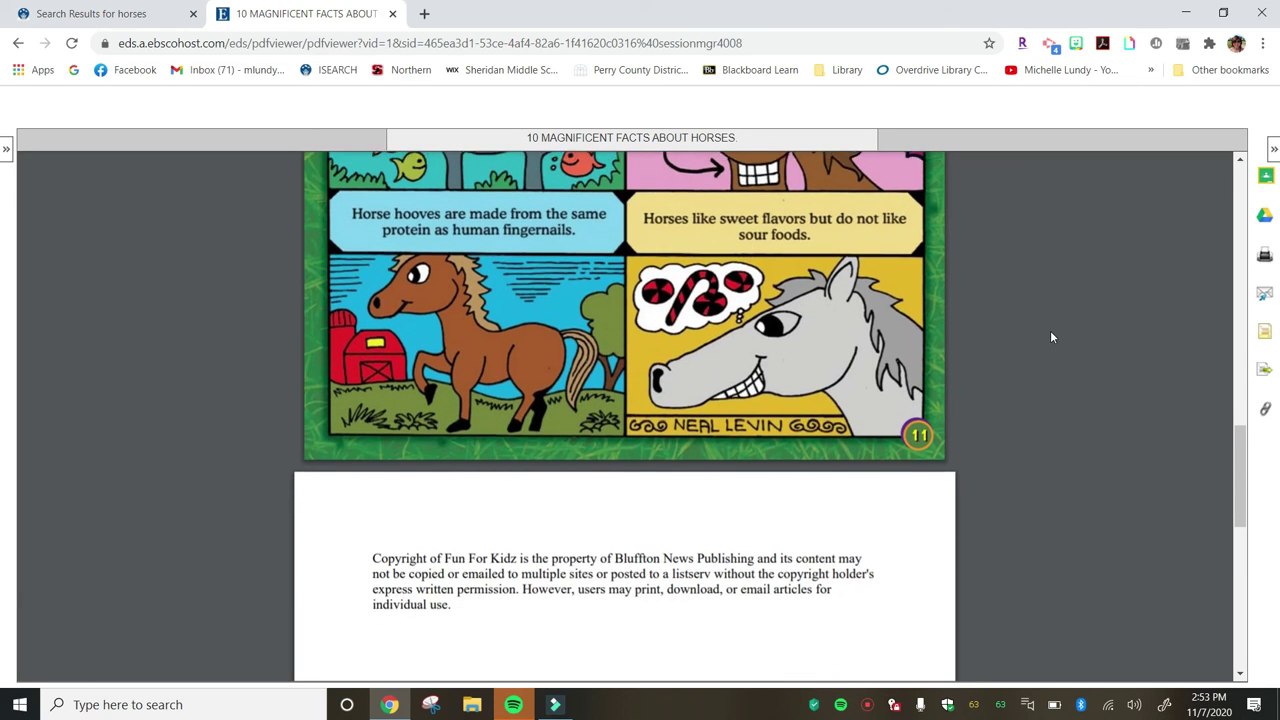
scroll(1051, 337, down, 2)
scroll(1051, 337, up, 1)
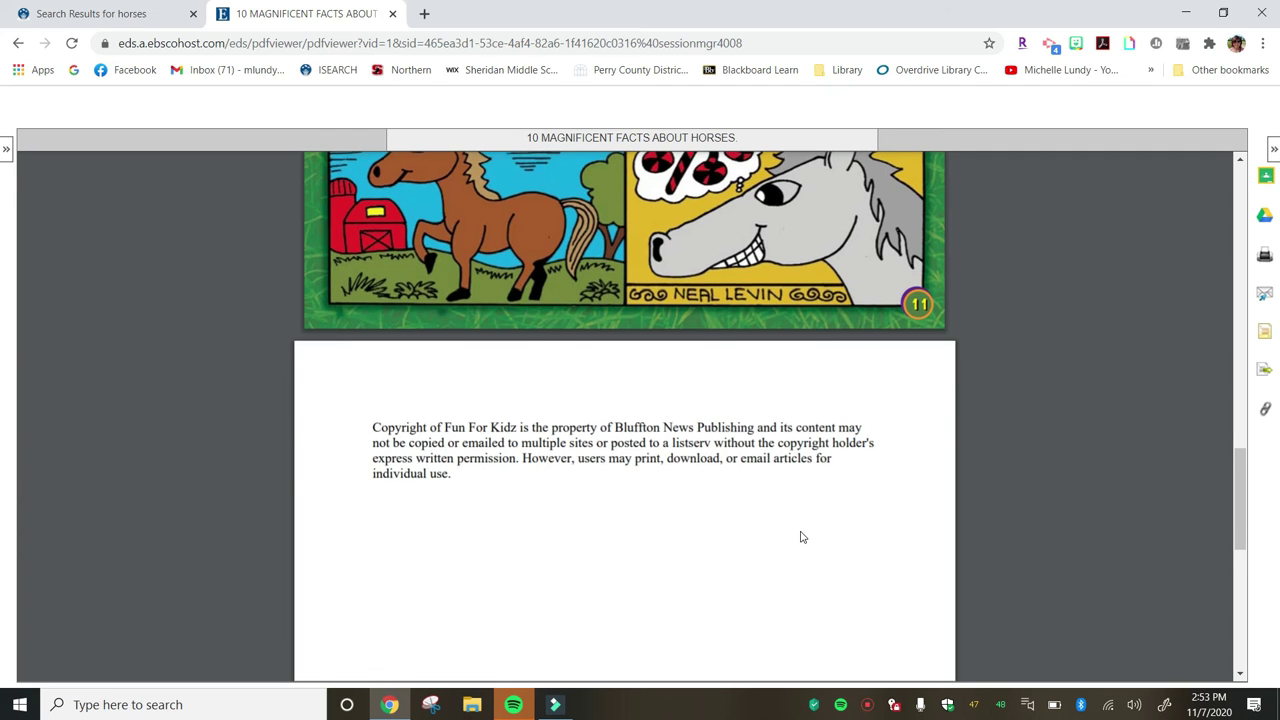
scroll(800, 534, up, 1)
mouse_move(1203, 166)
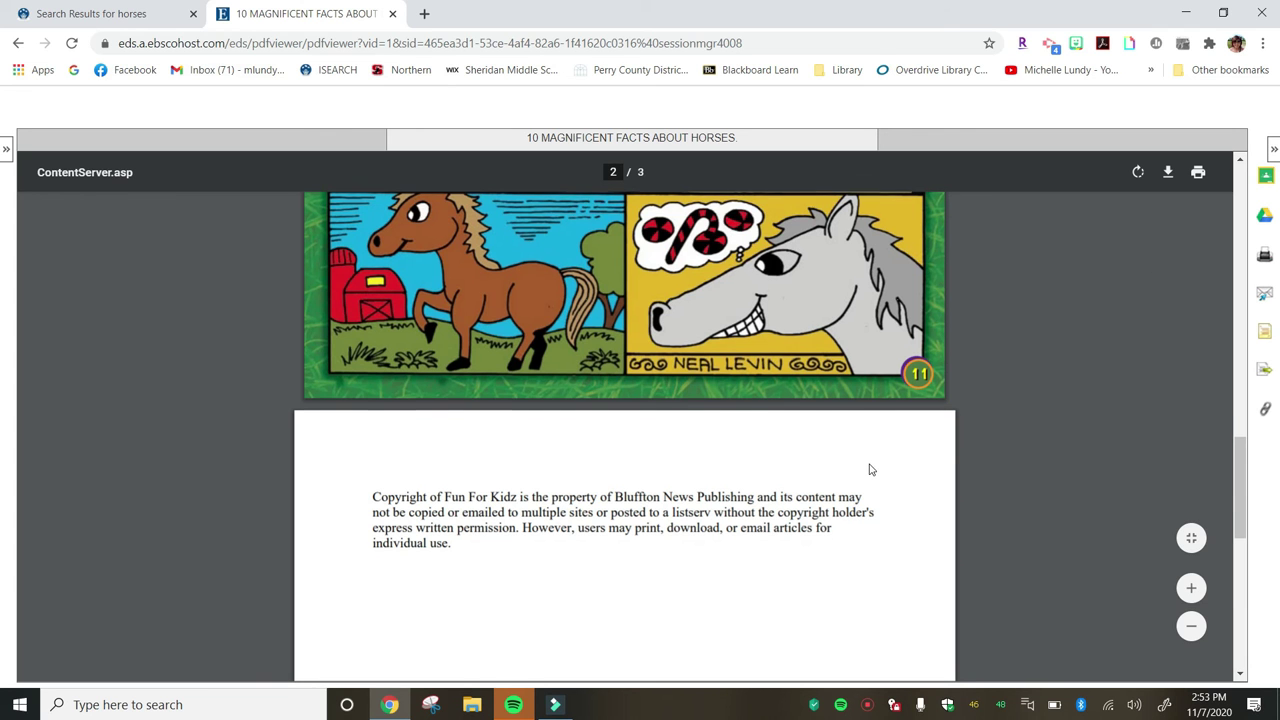
Step: Go over the PDF's second page of horse facts and the copyright notice again, and return to the article's title
scroll(869, 470, up, 3)
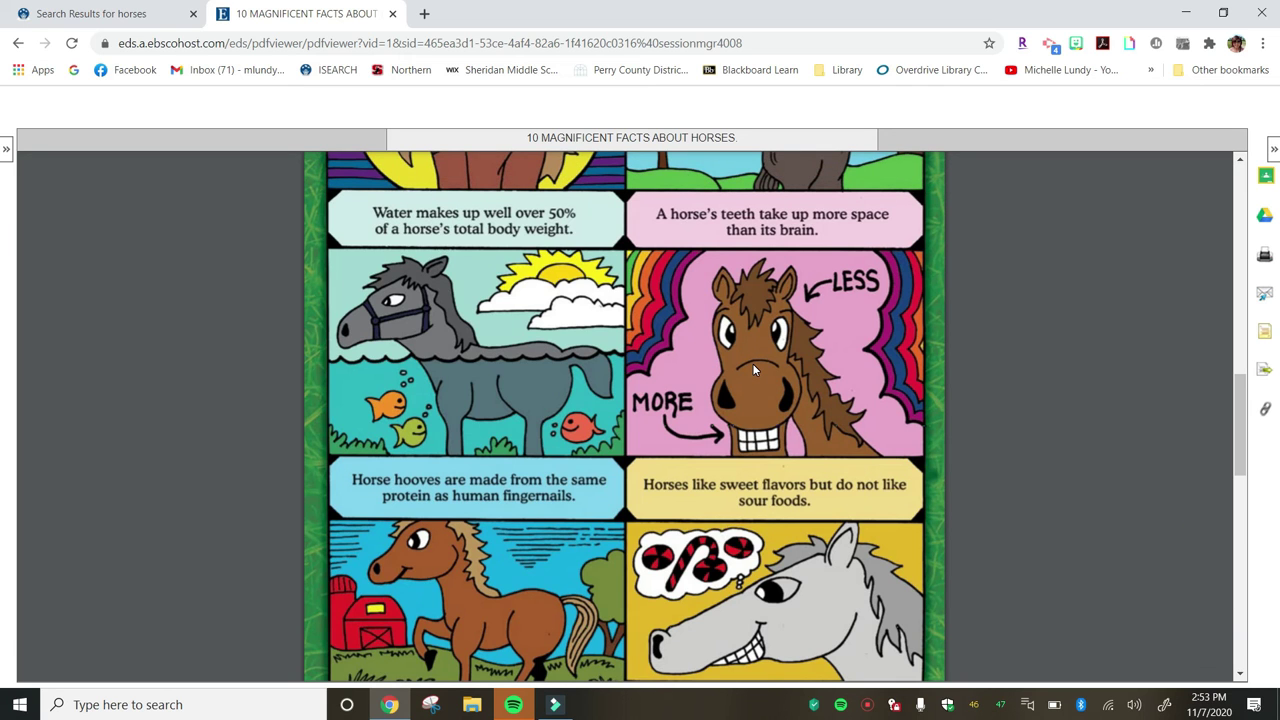
scroll(752, 363, down, 2)
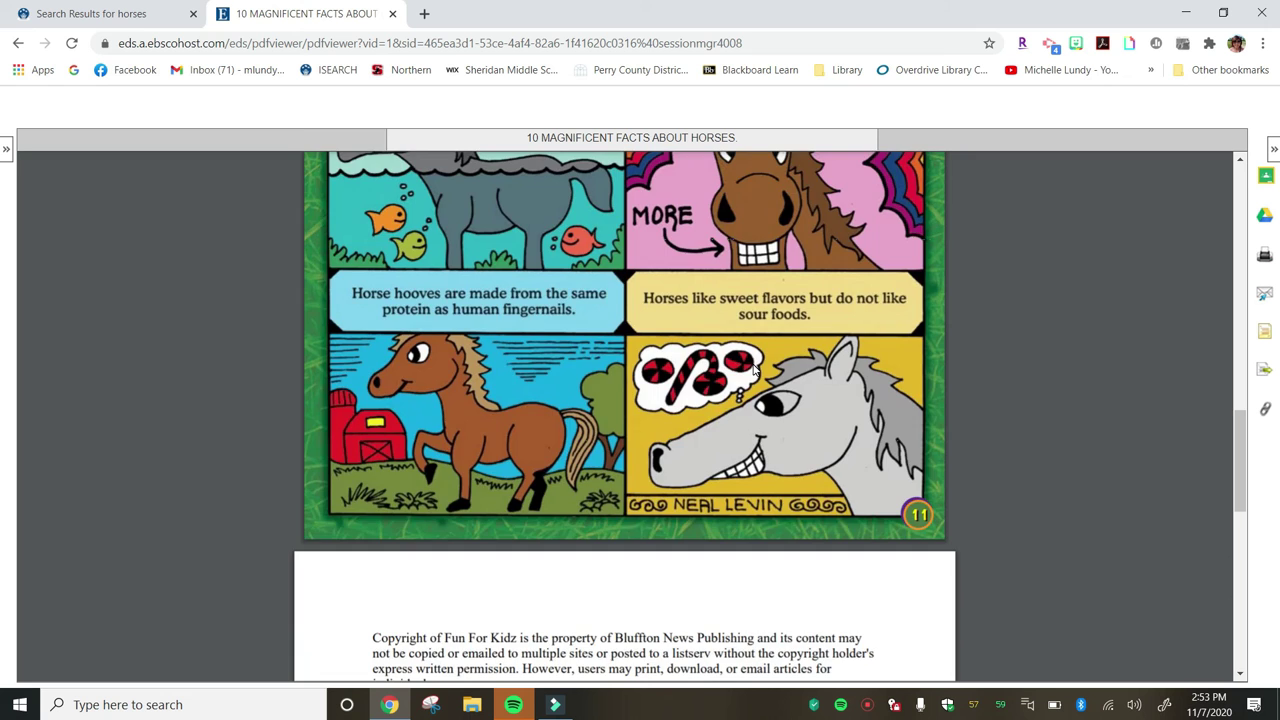
scroll(756, 370, up, 4)
scroll(754, 370, up, 1)
scroll(754, 370, down, 3)
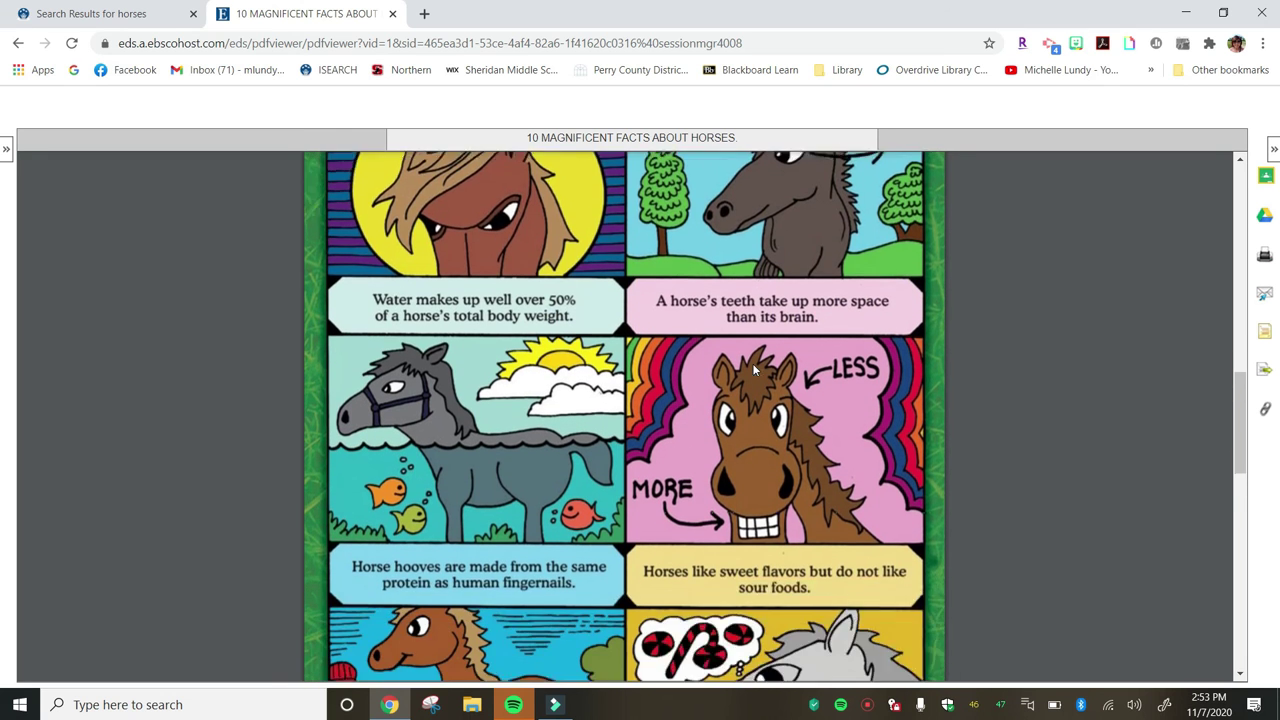
scroll(754, 370, down, 5)
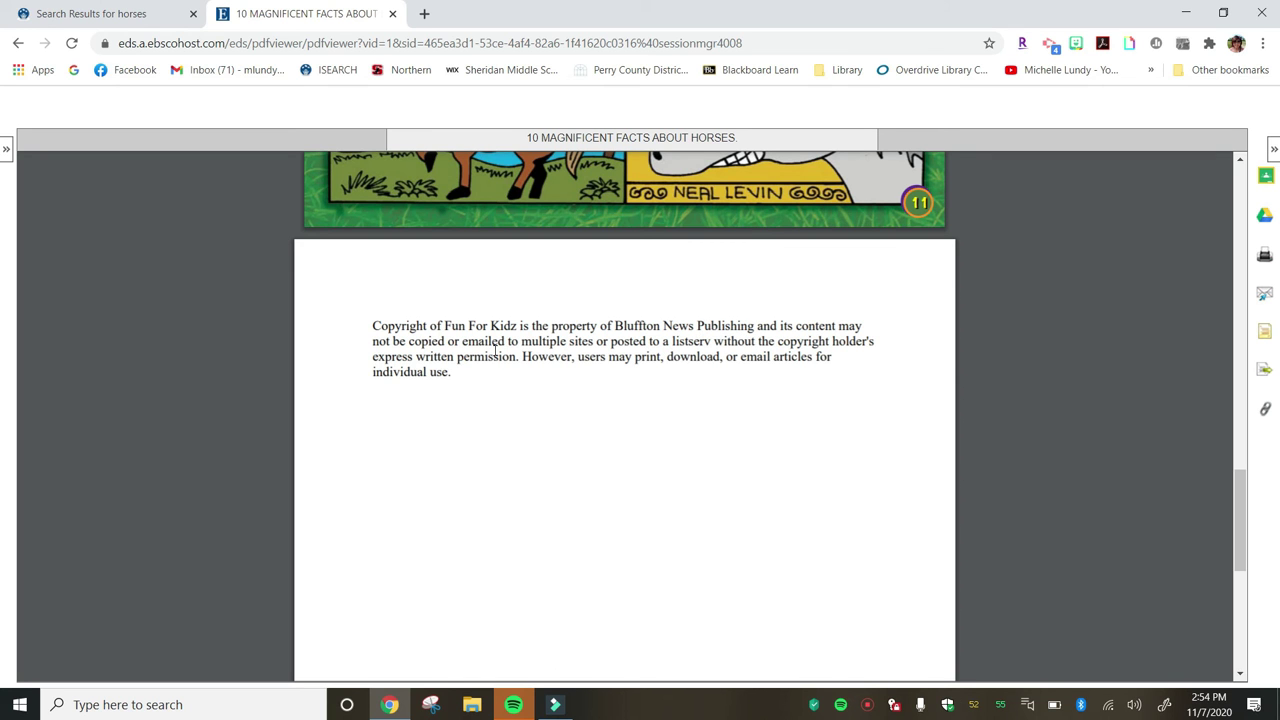
scroll(488, 357, up, 3)
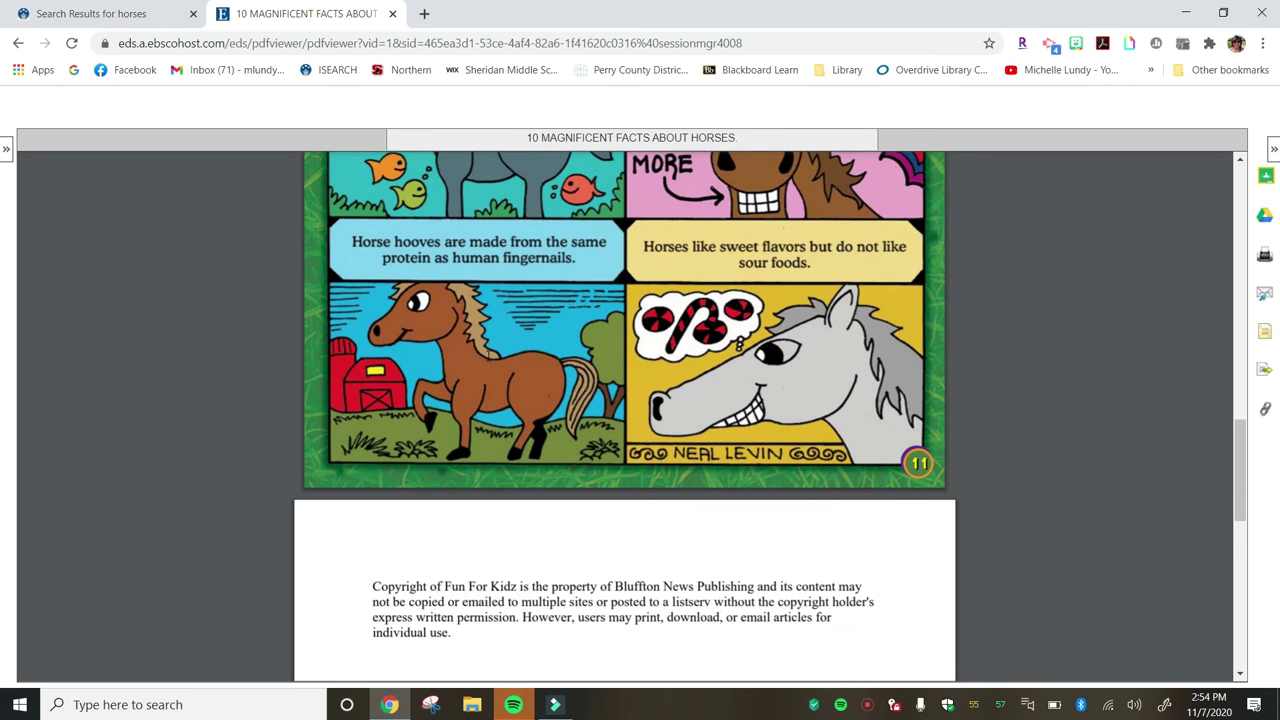
scroll(488, 360, up, 4)
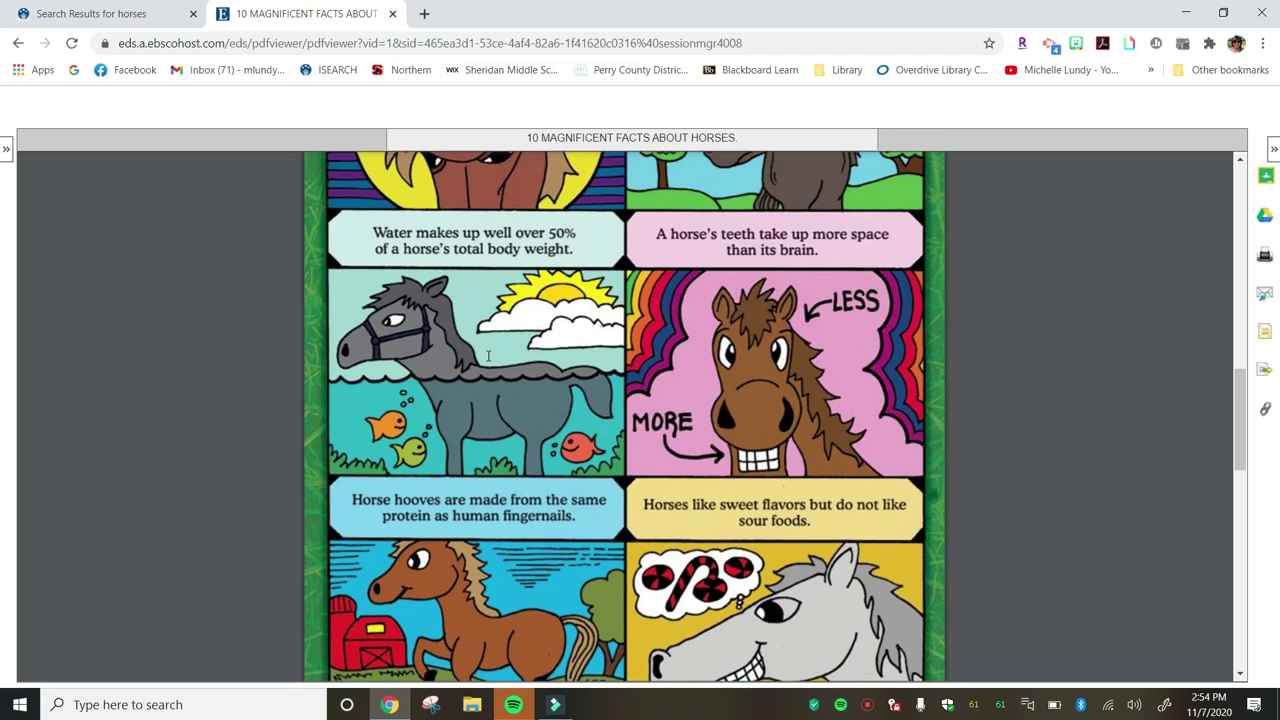
scroll(488, 360, down, 1)
scroll(488, 357, down, 3)
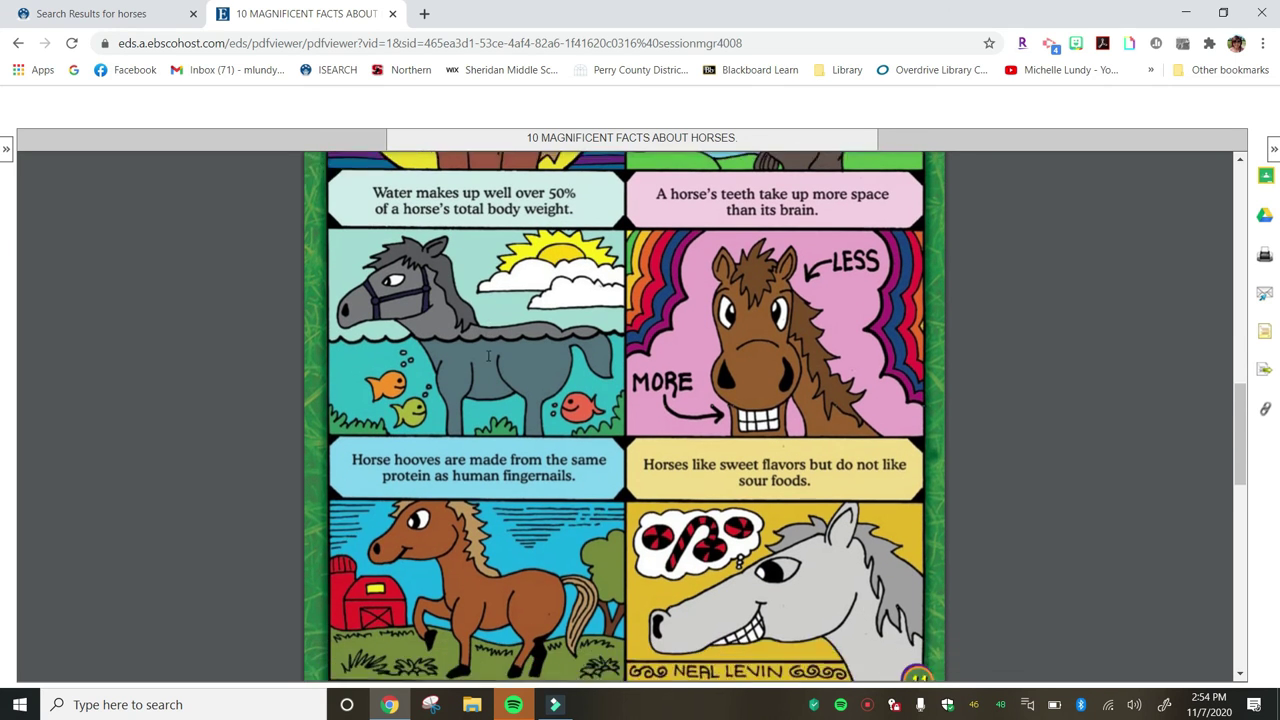
scroll(488, 357, up, 13)
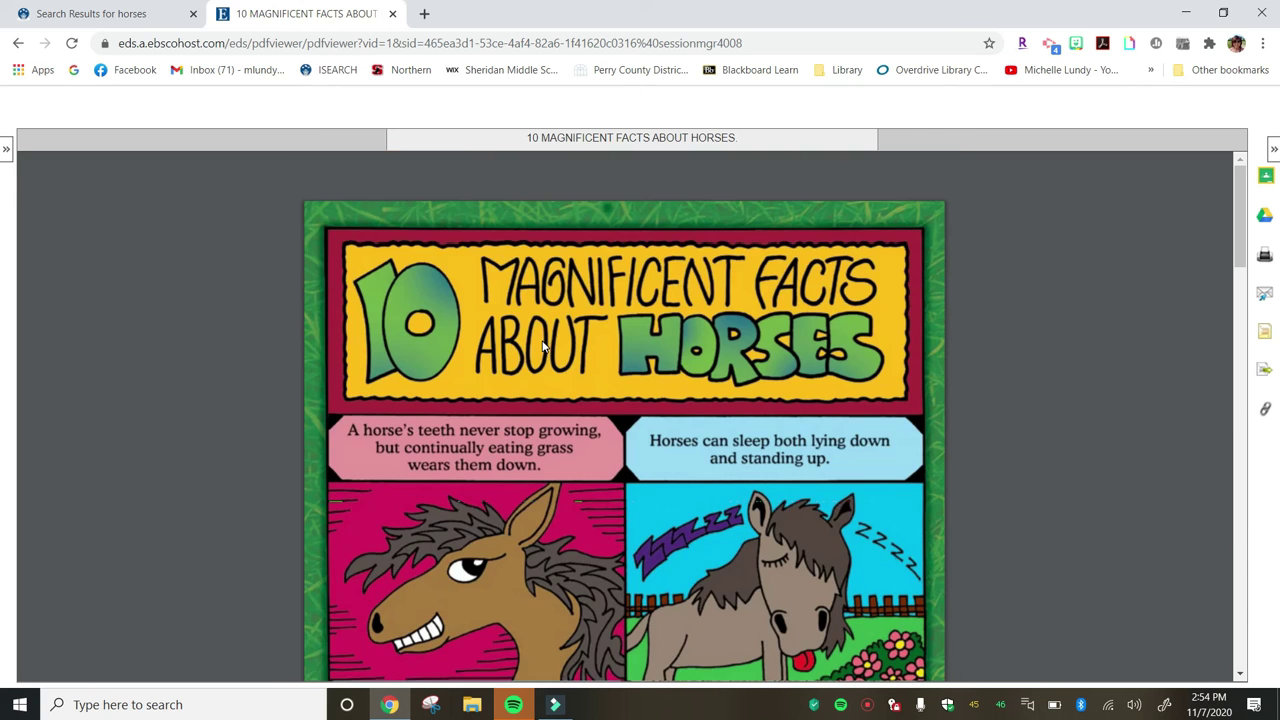
Step: Leave the PDF, close the article record, and switch the horses search to the Advanced Sources results
click(18, 43)
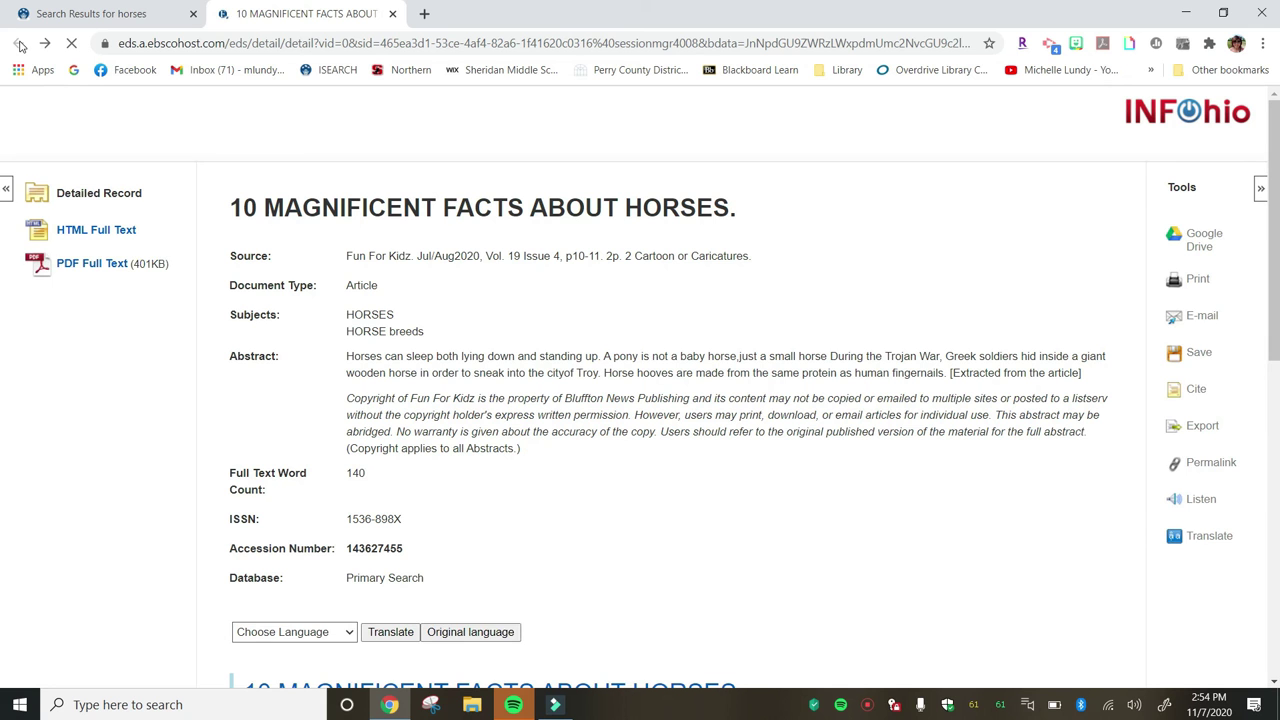
click(392, 13)
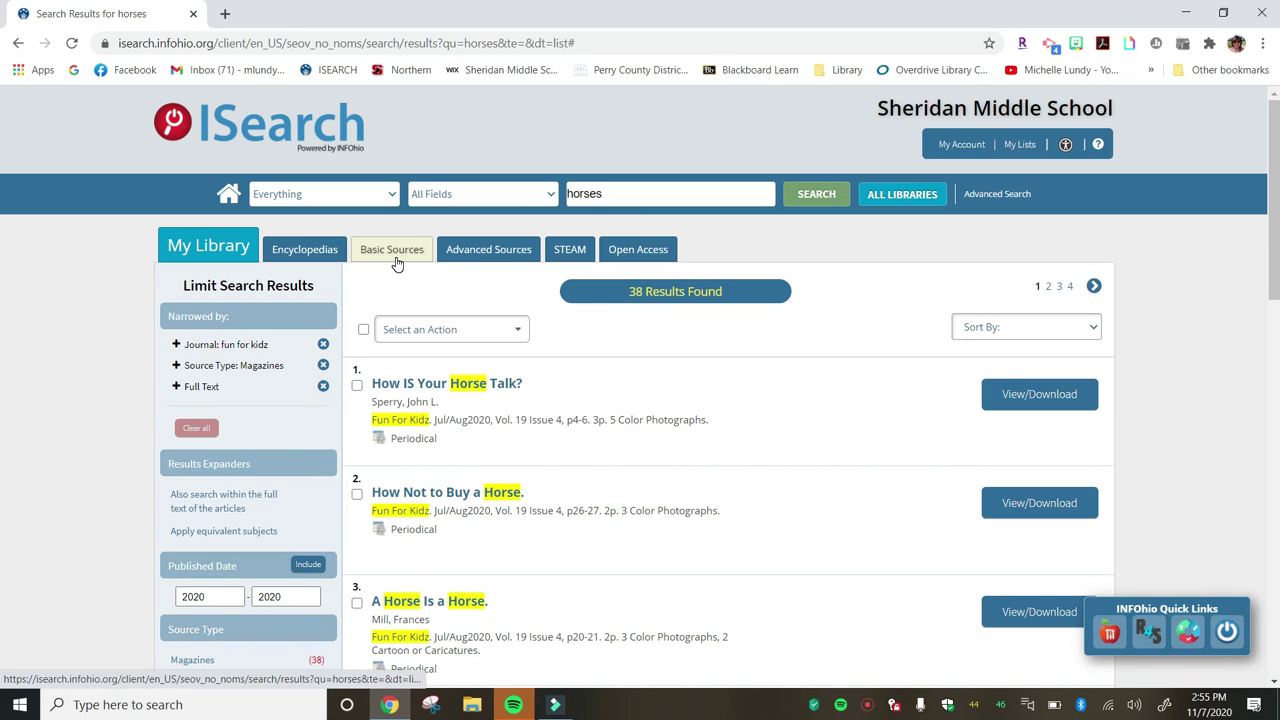
click(487, 263)
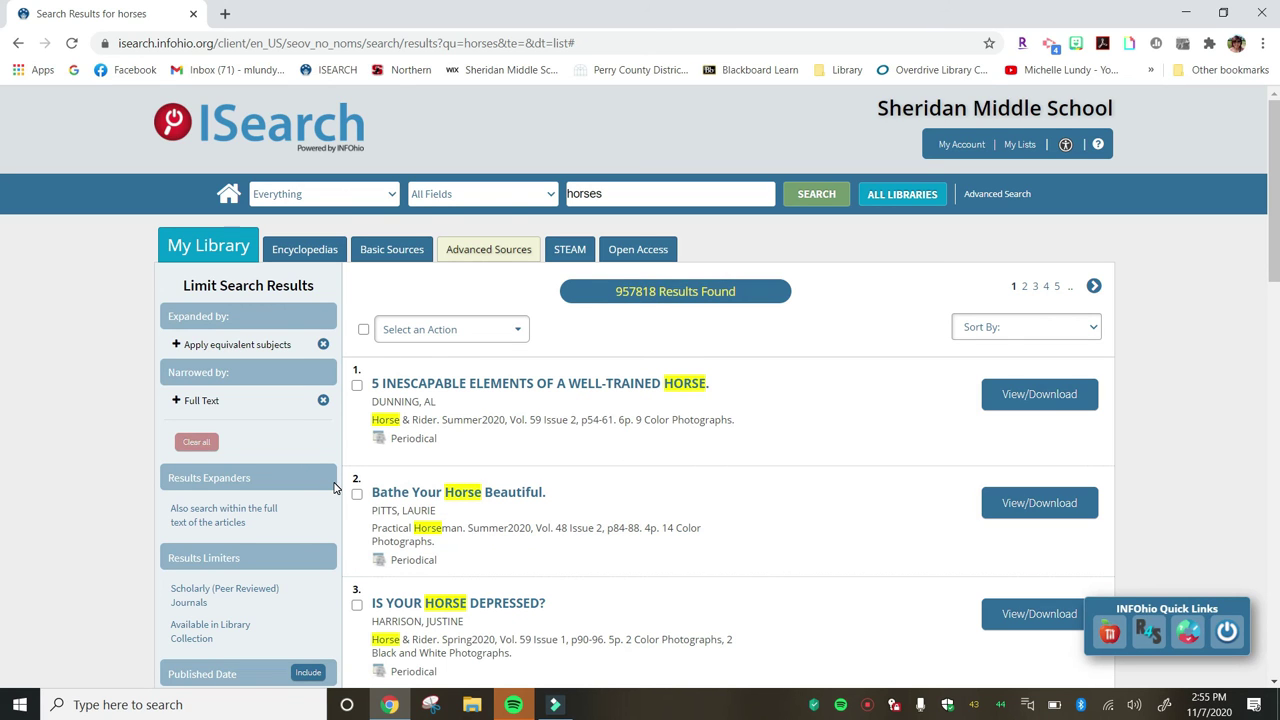
Step: Look over the limits offered for the Advanced Sources horses results, including the full list of publications
scroll(292, 483, down, 5)
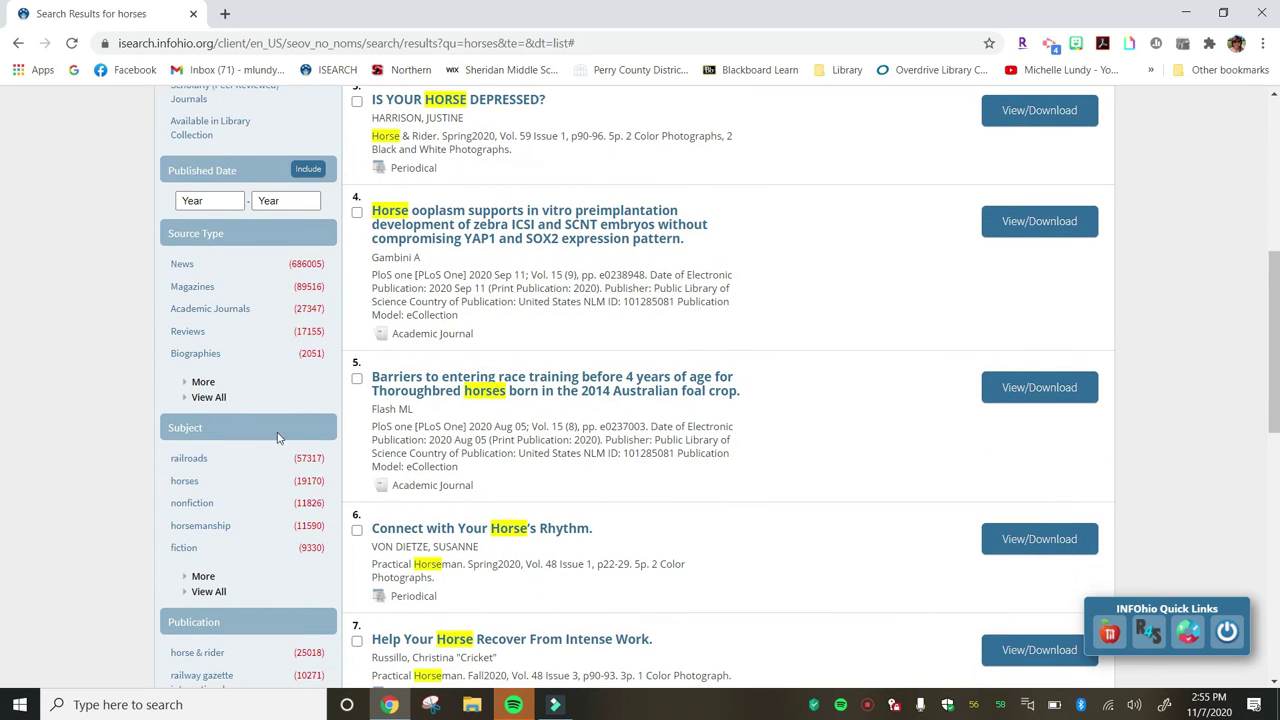
scroll(242, 442, down, 3)
scroll(241, 442, down, 2)
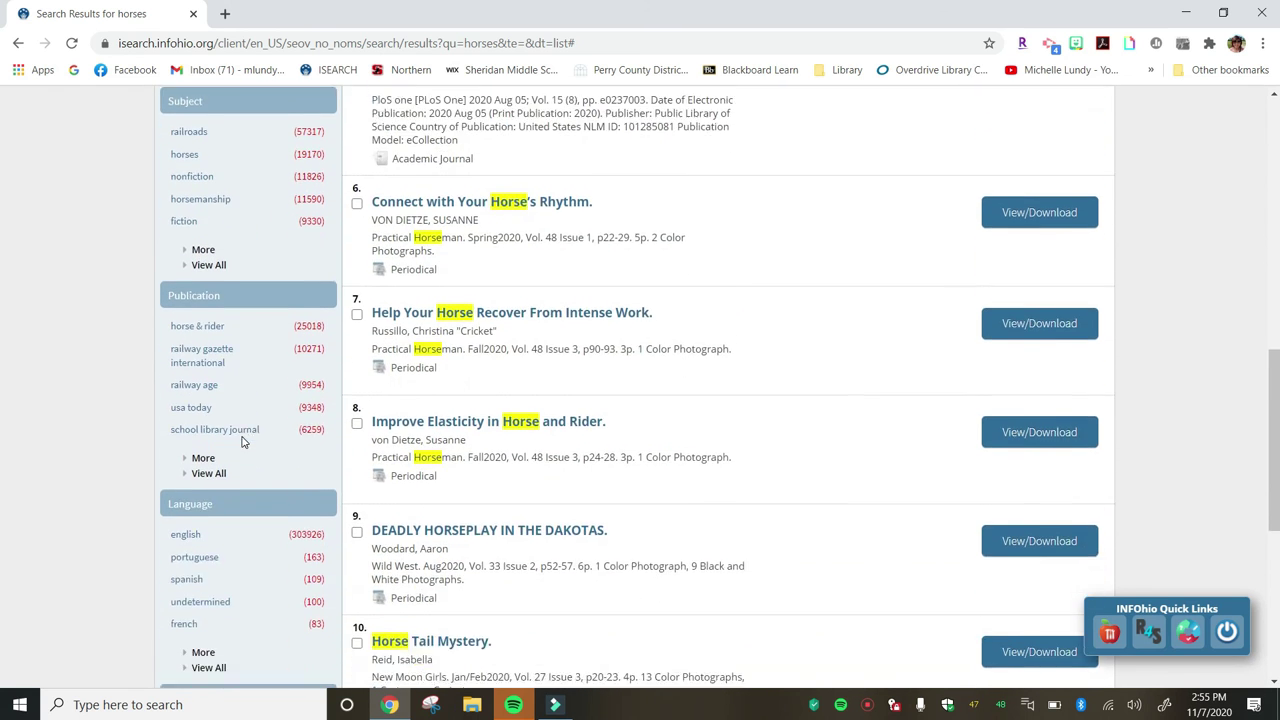
scroll(241, 442, up, 8)
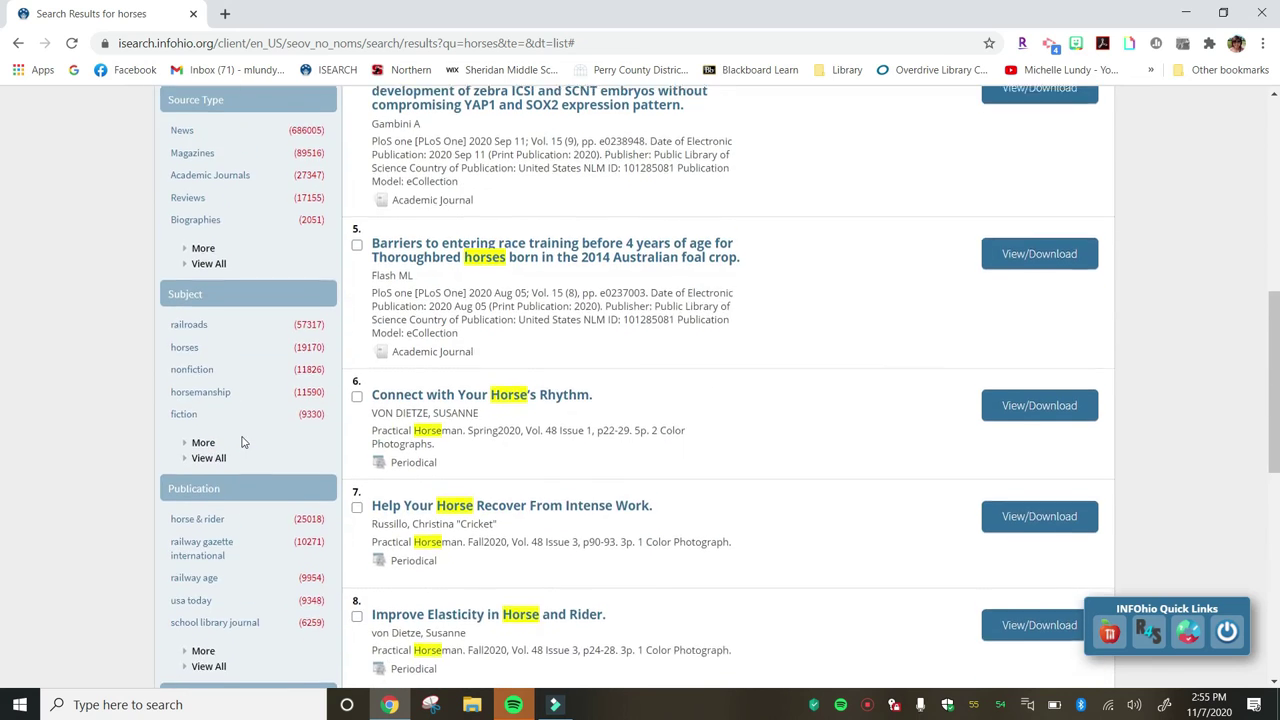
scroll(241, 440, up, 2)
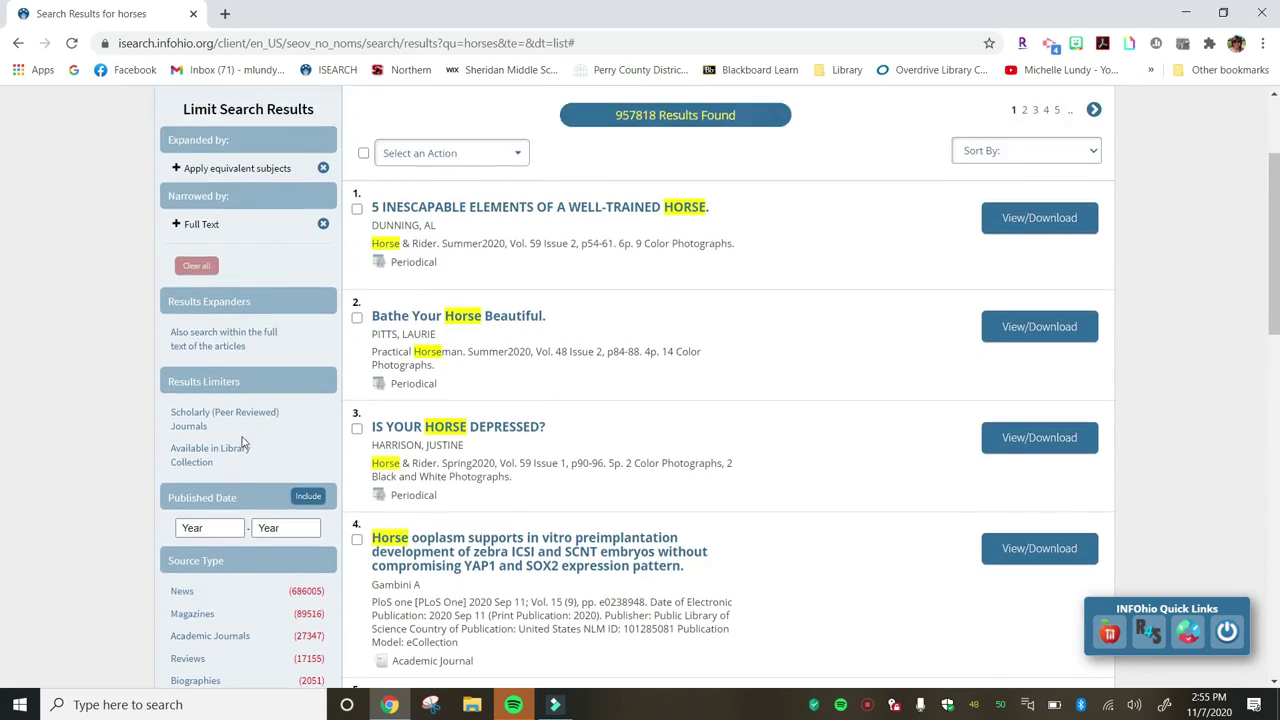
scroll(241, 442, down, 8)
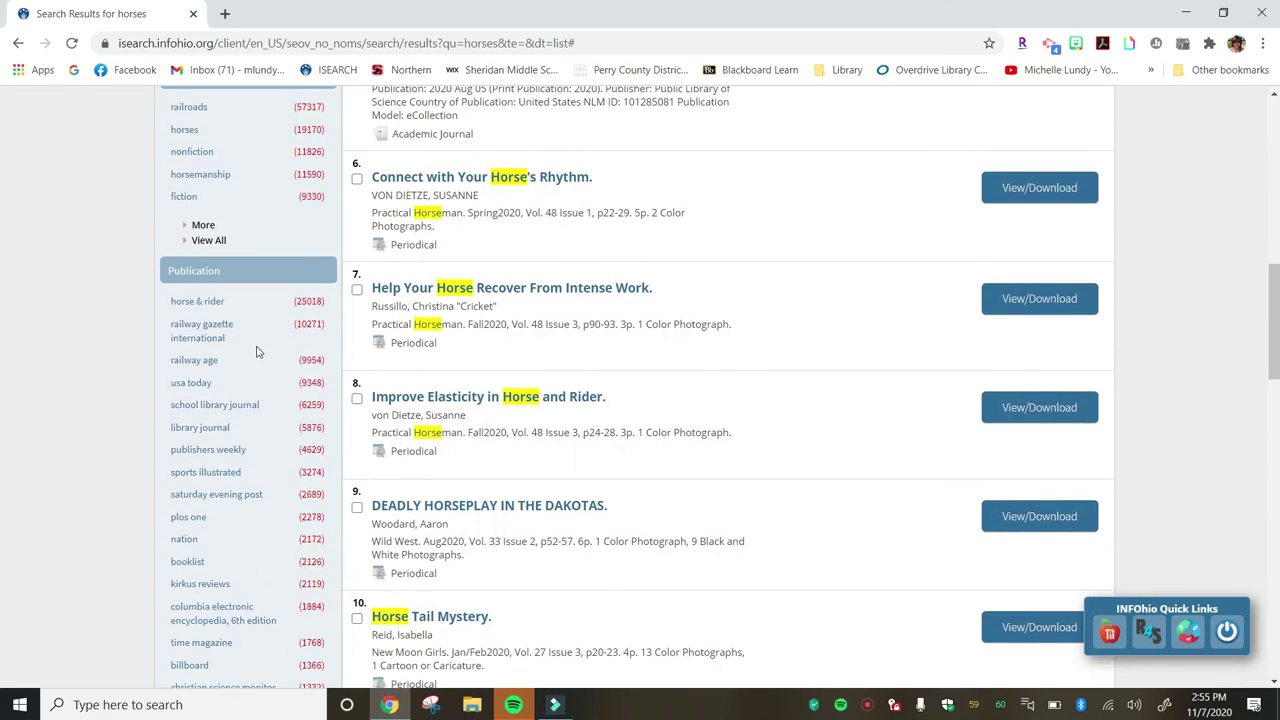
scroll(256, 350, up, 1)
scroll(256, 350, down, 3)
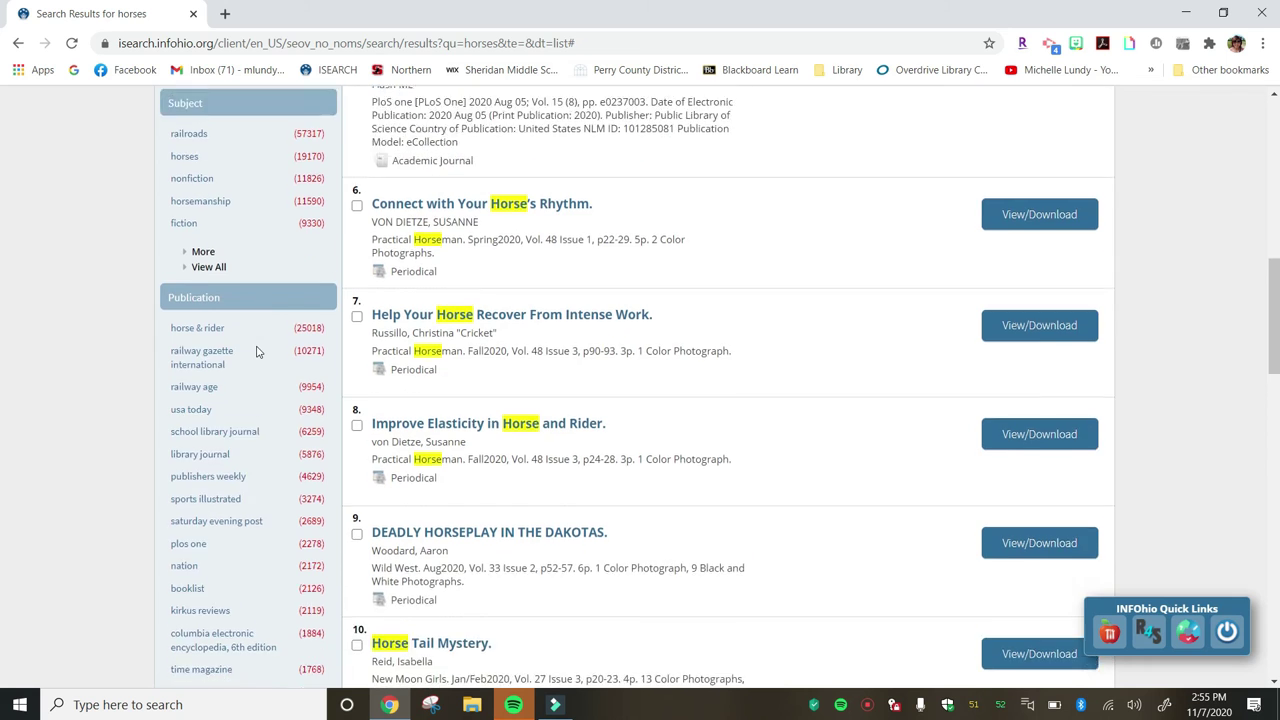
scroll(256, 351, down, 2)
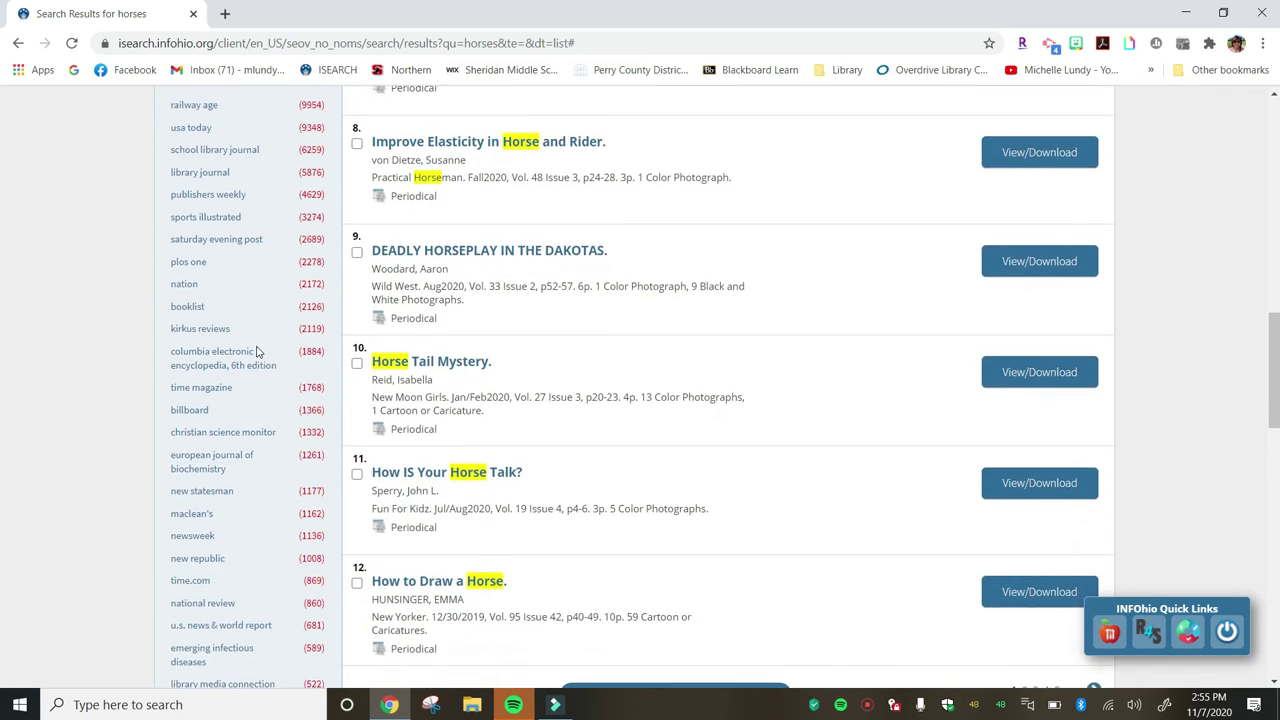
scroll(256, 351, down, 7)
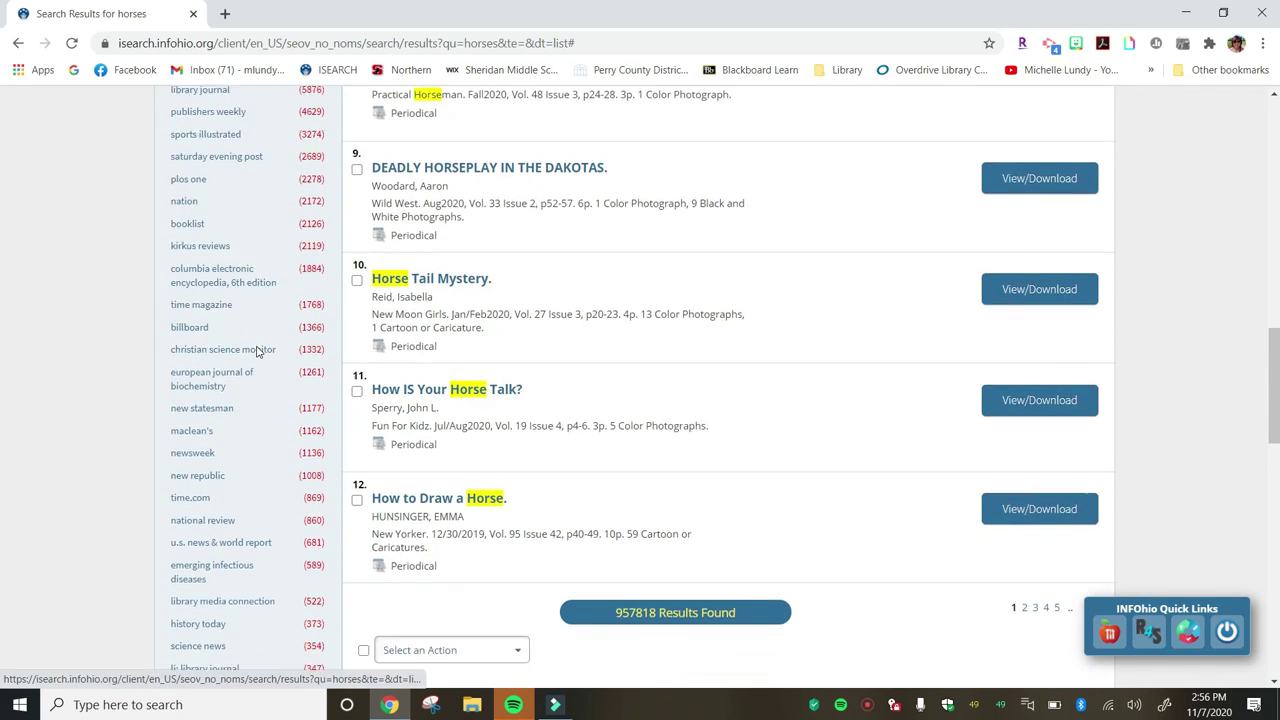
scroll(256, 351, down, 5)
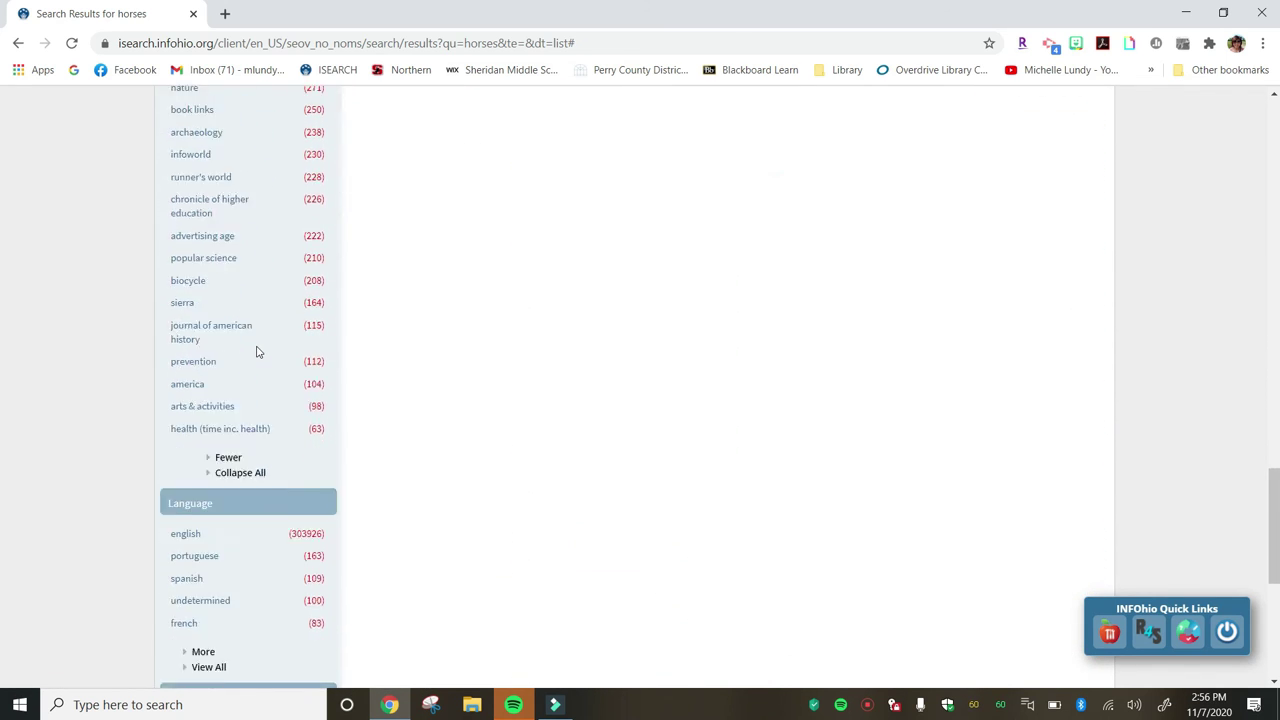
scroll(256, 351, up, 20)
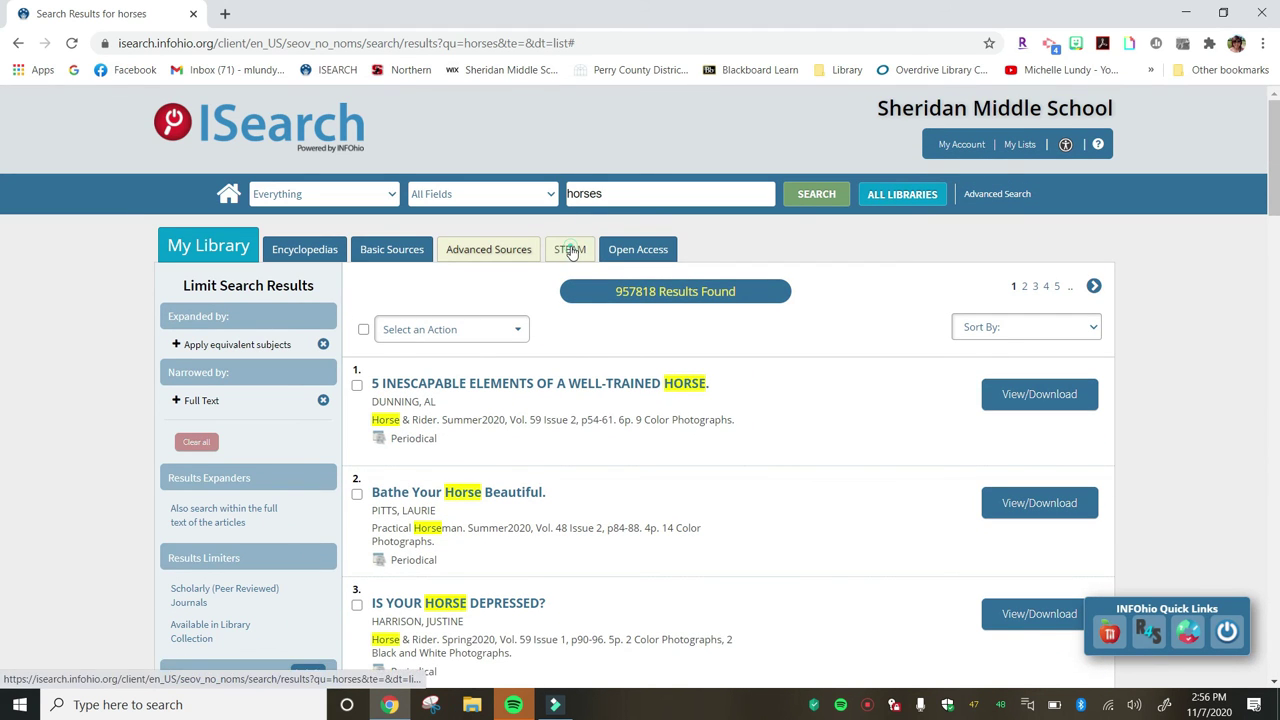
Step: Show the STEAM results for horses and look over the listed articles, limits and content providers
click(571, 251)
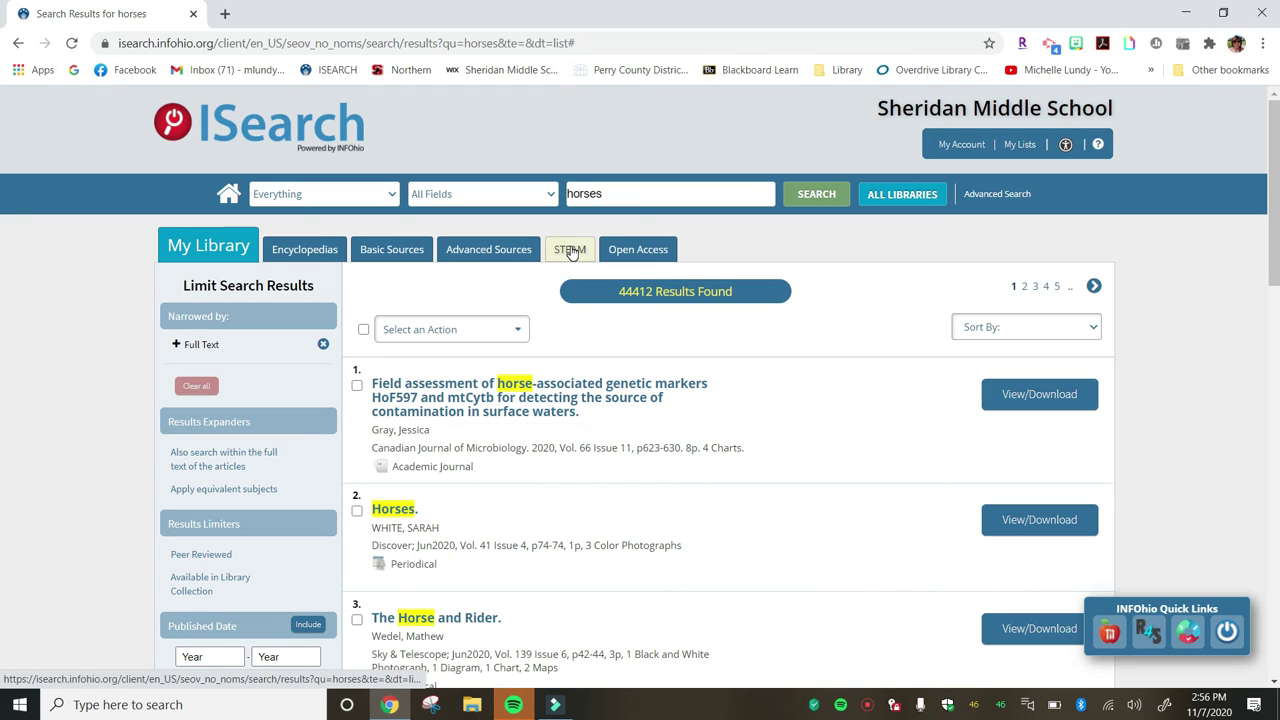
scroll(420, 620, down, 12)
scroll(195, 520, up, 2)
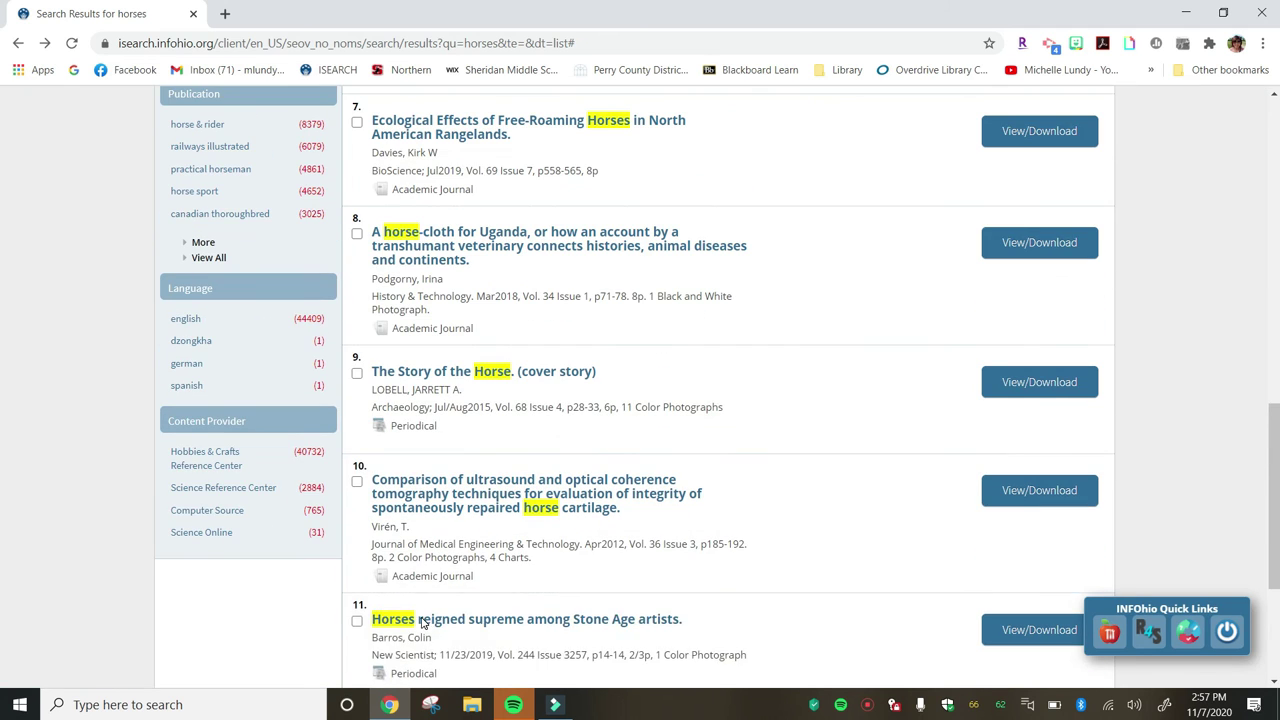
scroll(709, 391, up, 10)
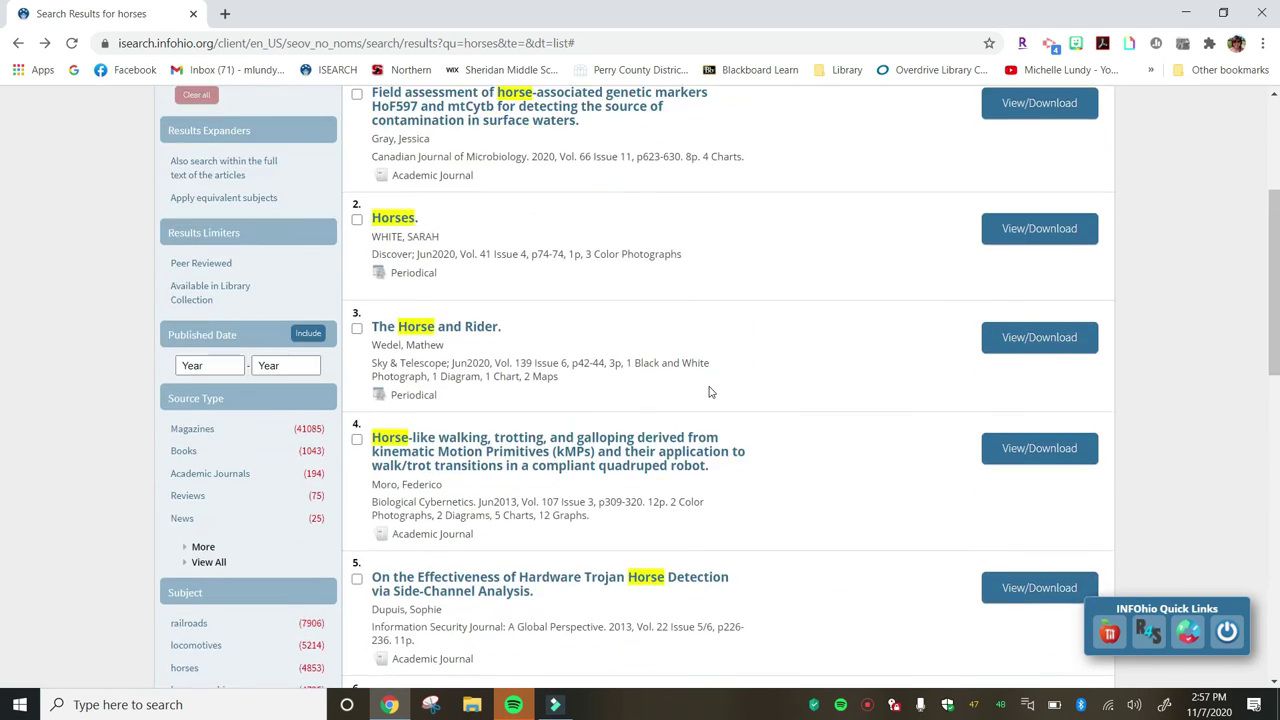
scroll(709, 391, down, 2)
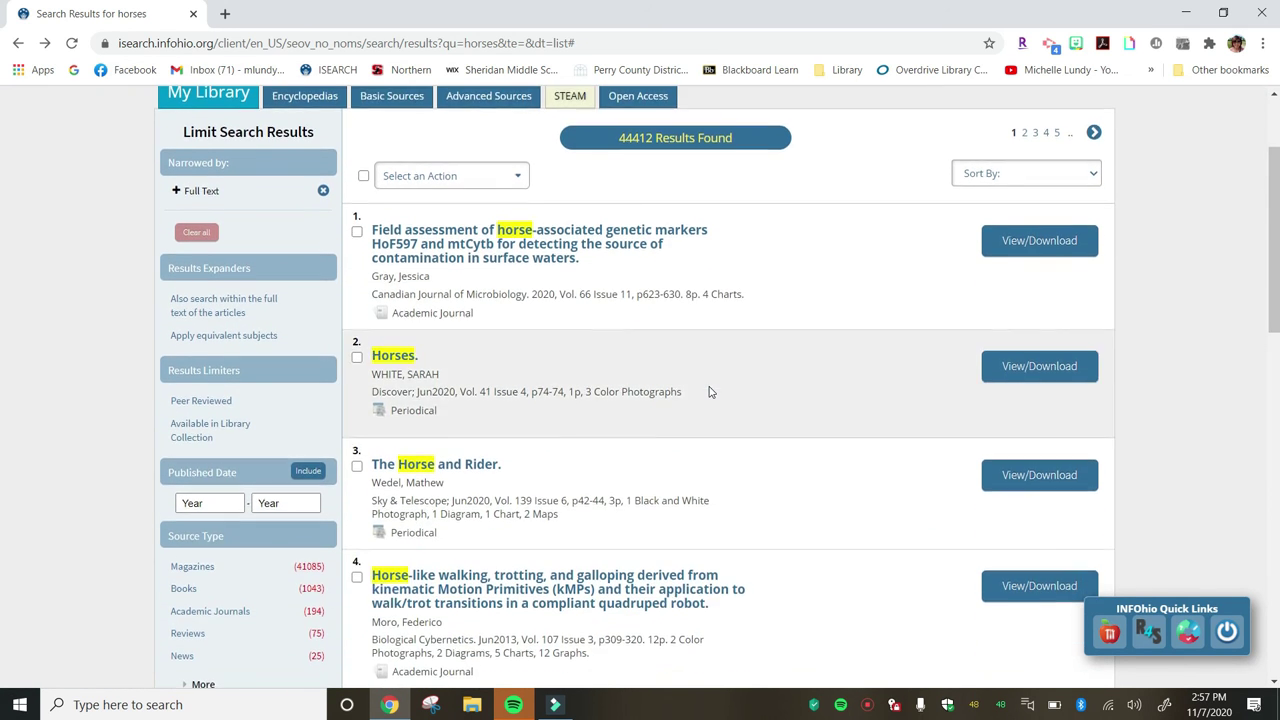
Step: Show the Open Access results for horses and look over their source type, subject, publication and language limits
scroll(709, 391, up, 2)
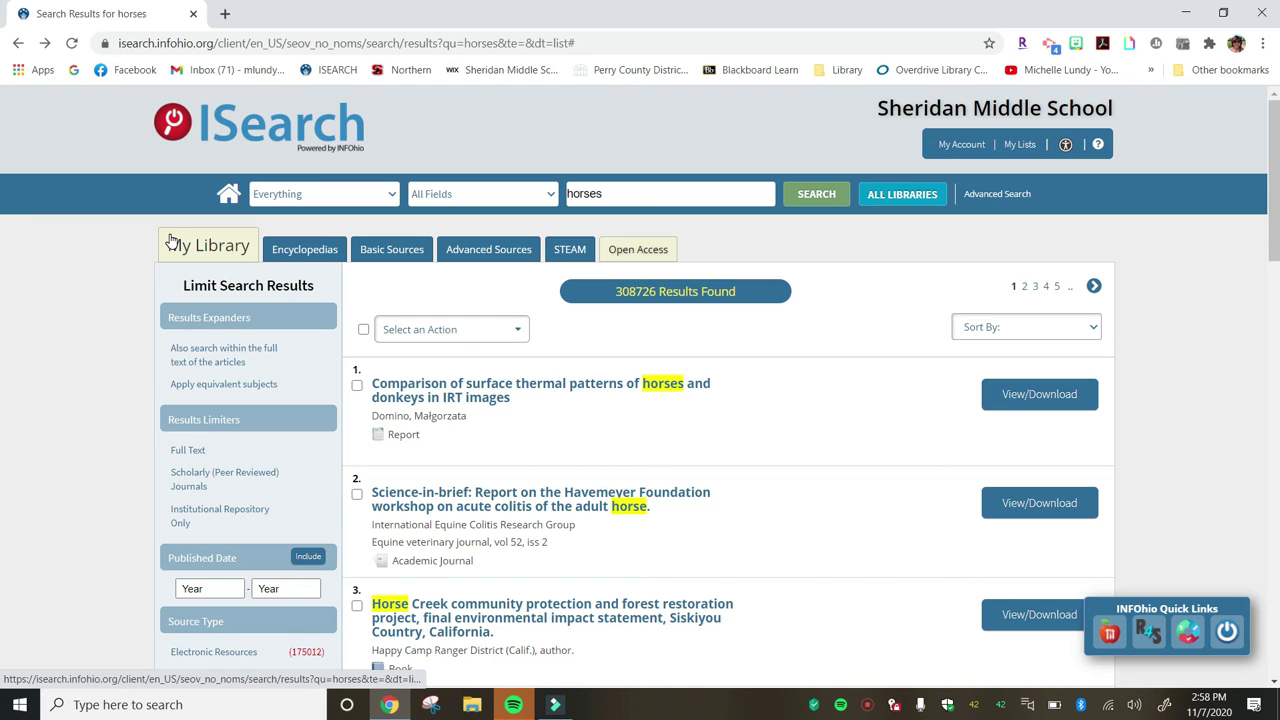
scroll(170, 243, down, 5)
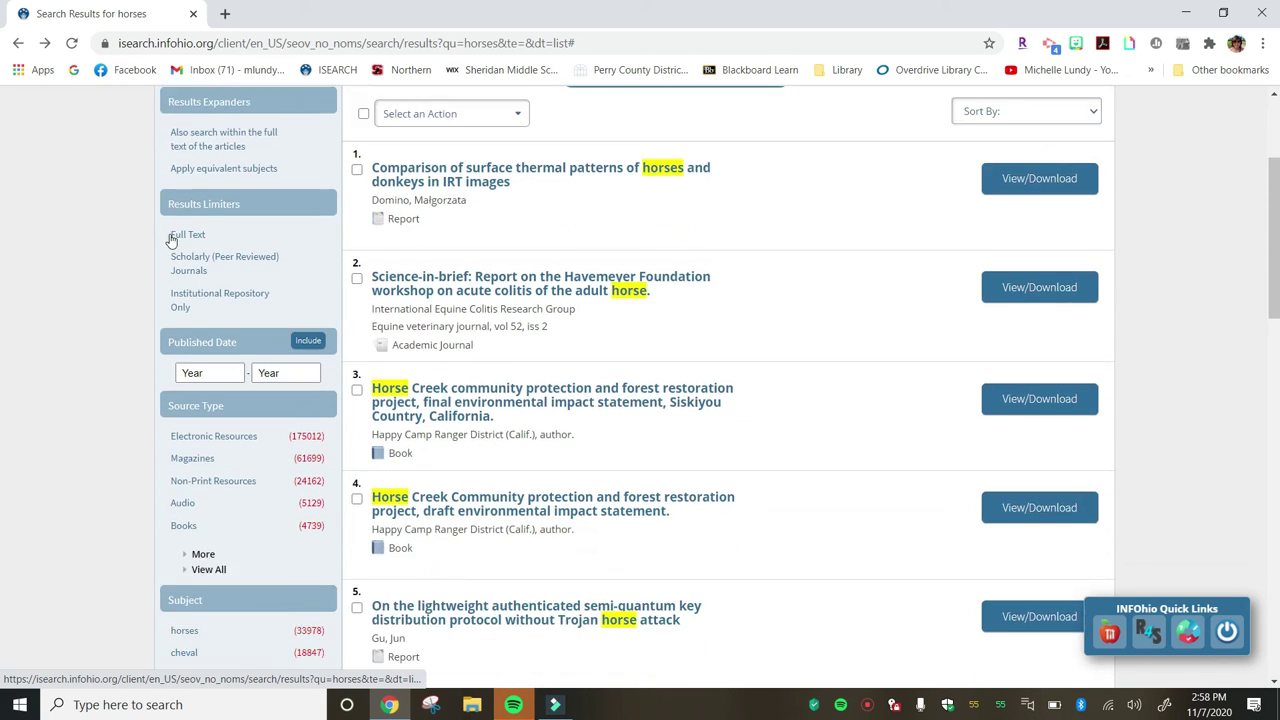
scroll(170, 243, down, 2)
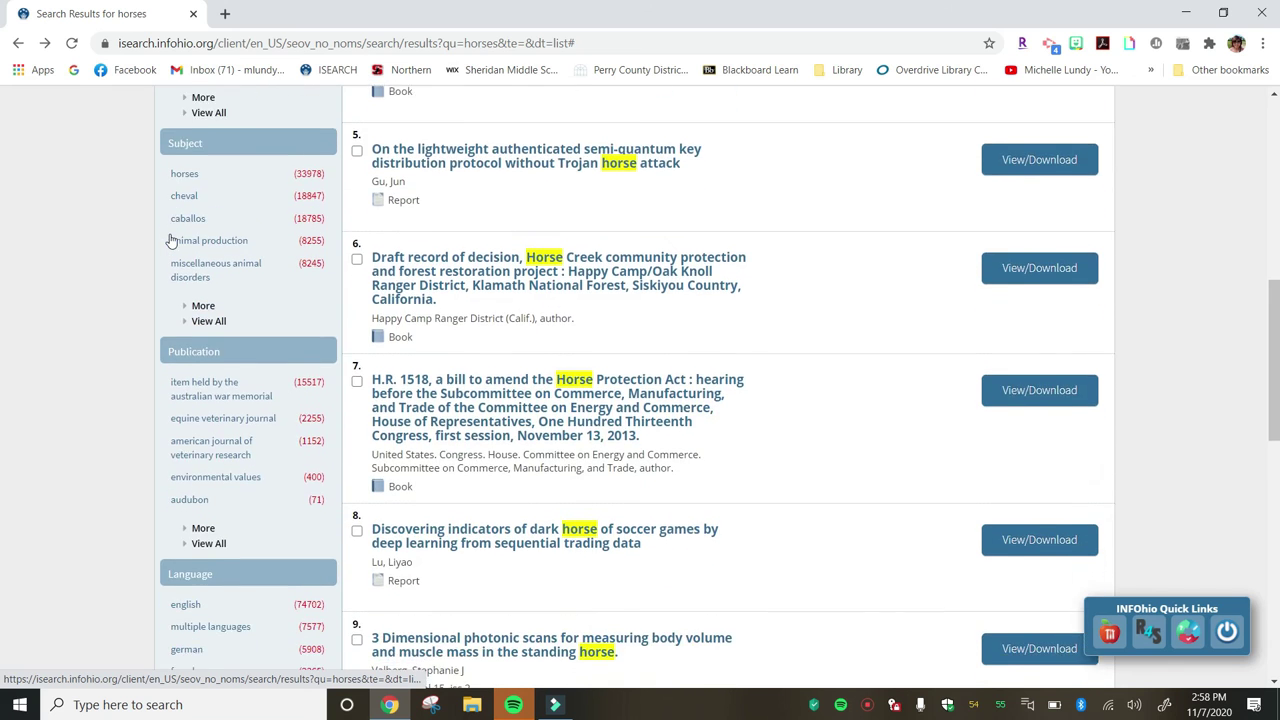
scroll(170, 243, up, 7)
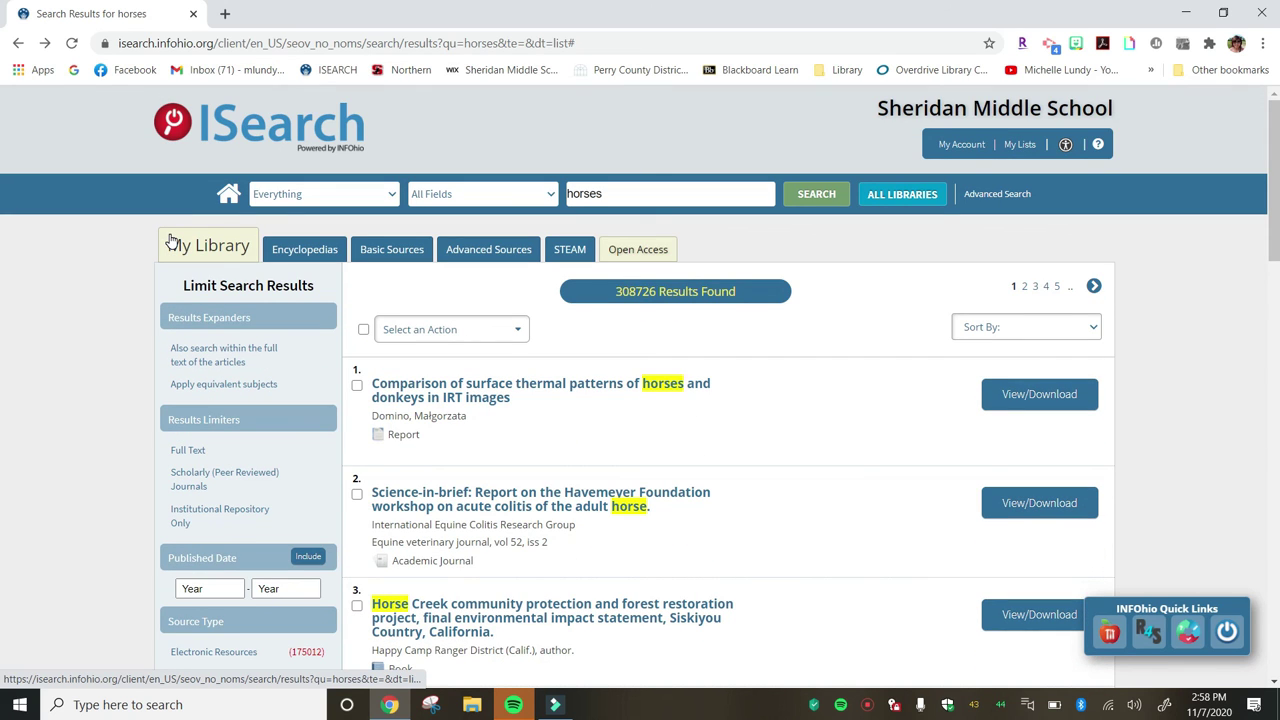